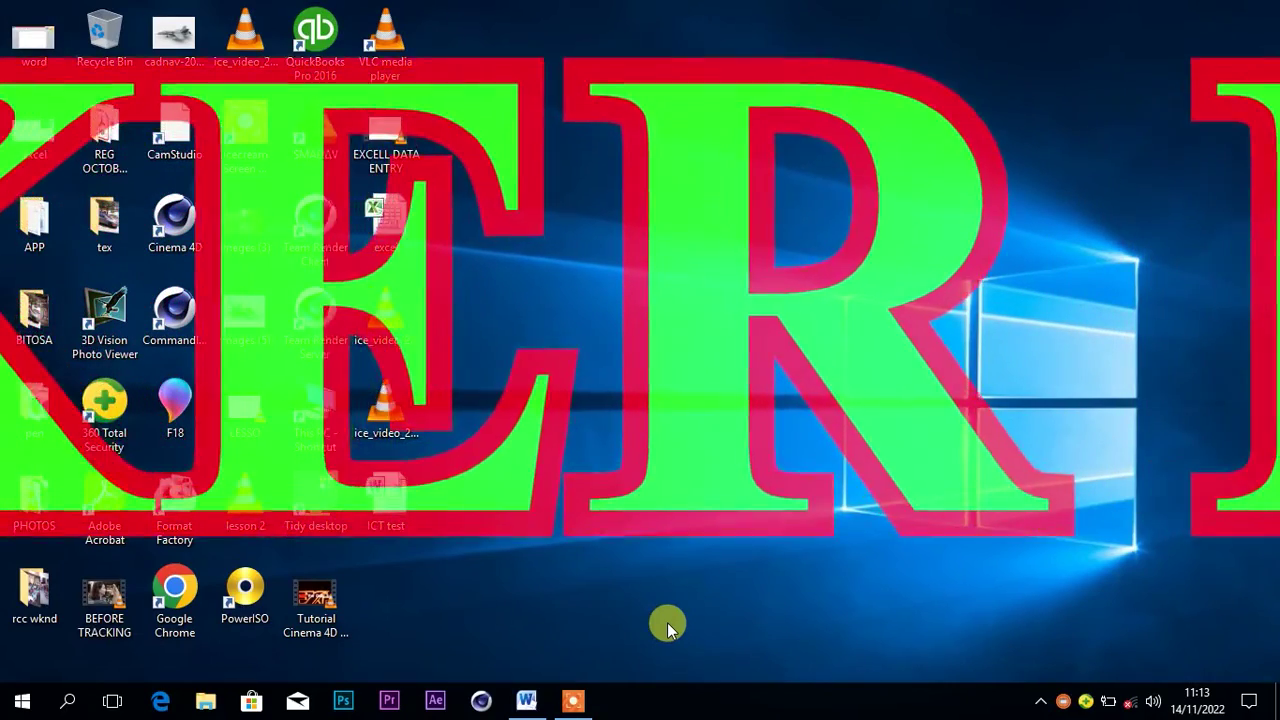
Refresh the desktop twice from its shortcut menu
right_click(559, 355)
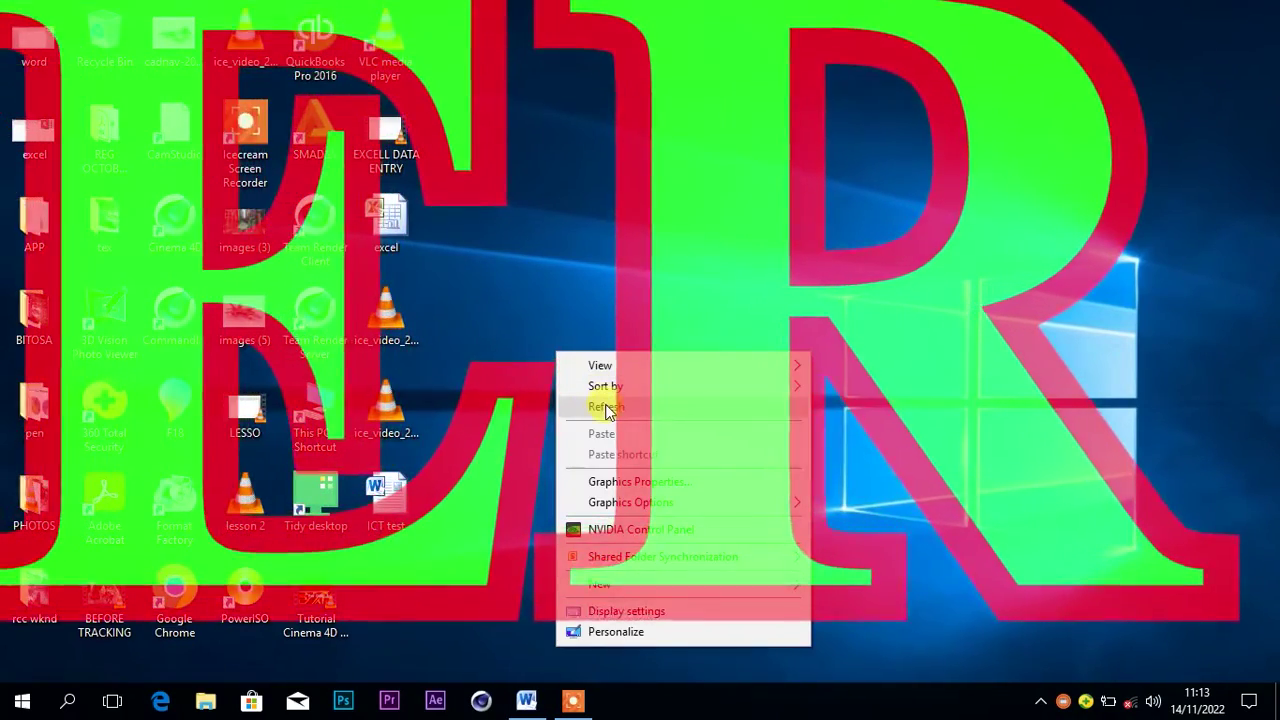
click(605, 407)
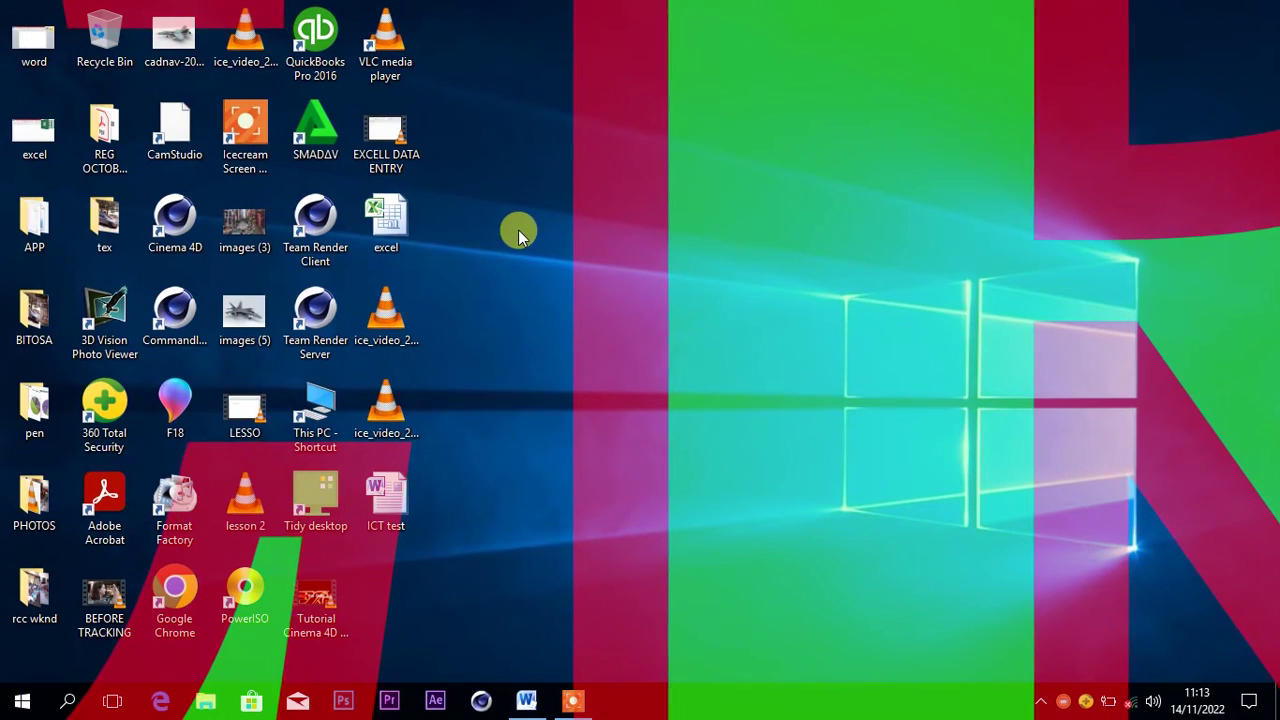
right_click(489, 288)
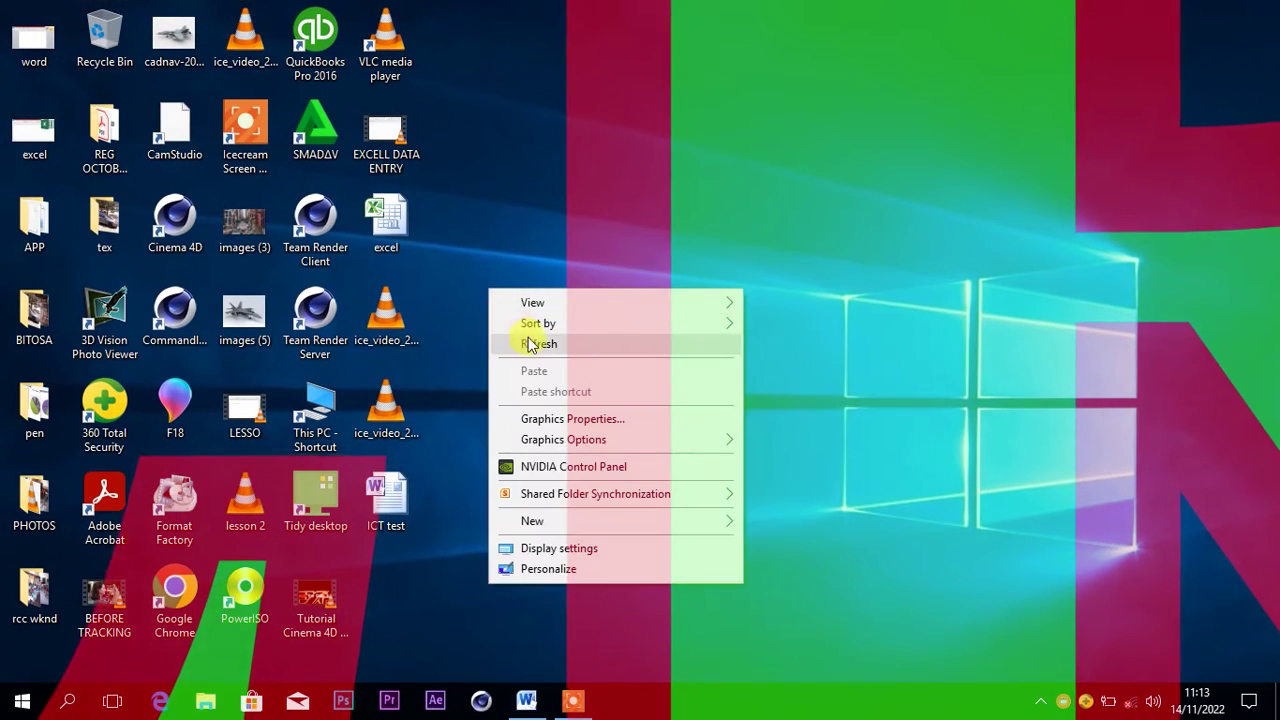
click(529, 343)
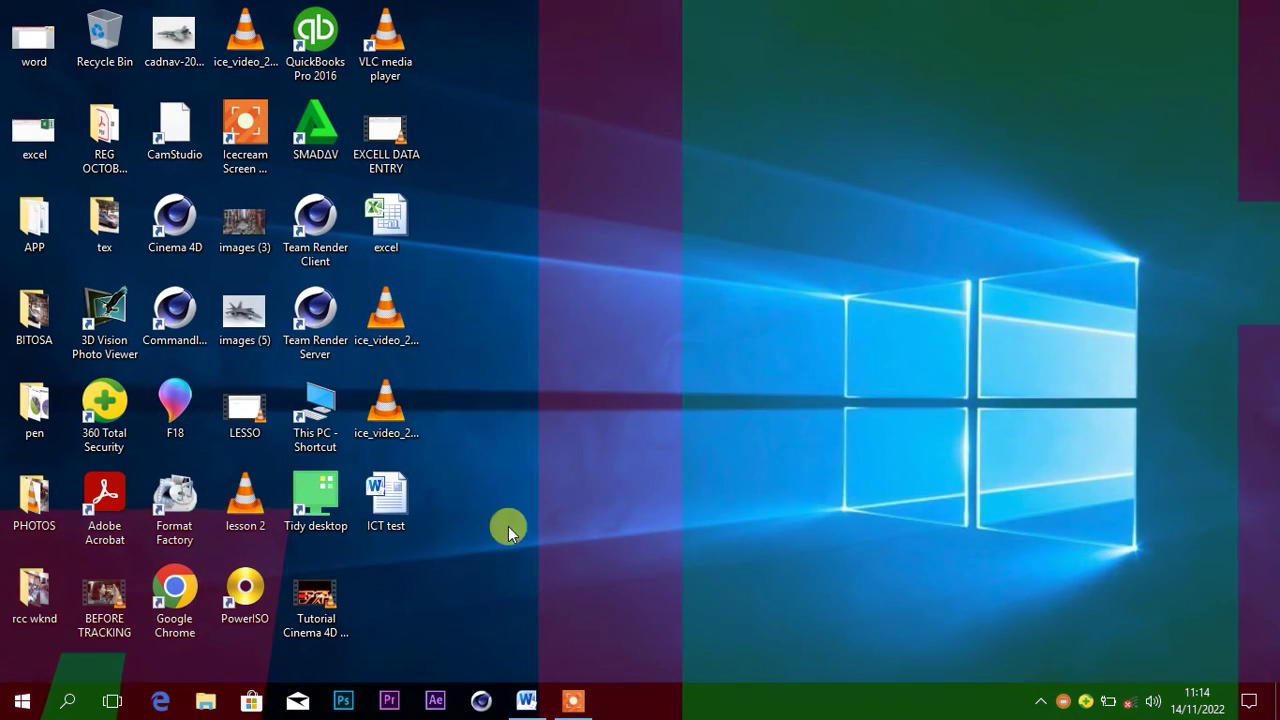
Bring up the ICT test document and scroll through Question one and its tasks, then back up
click(527, 700)
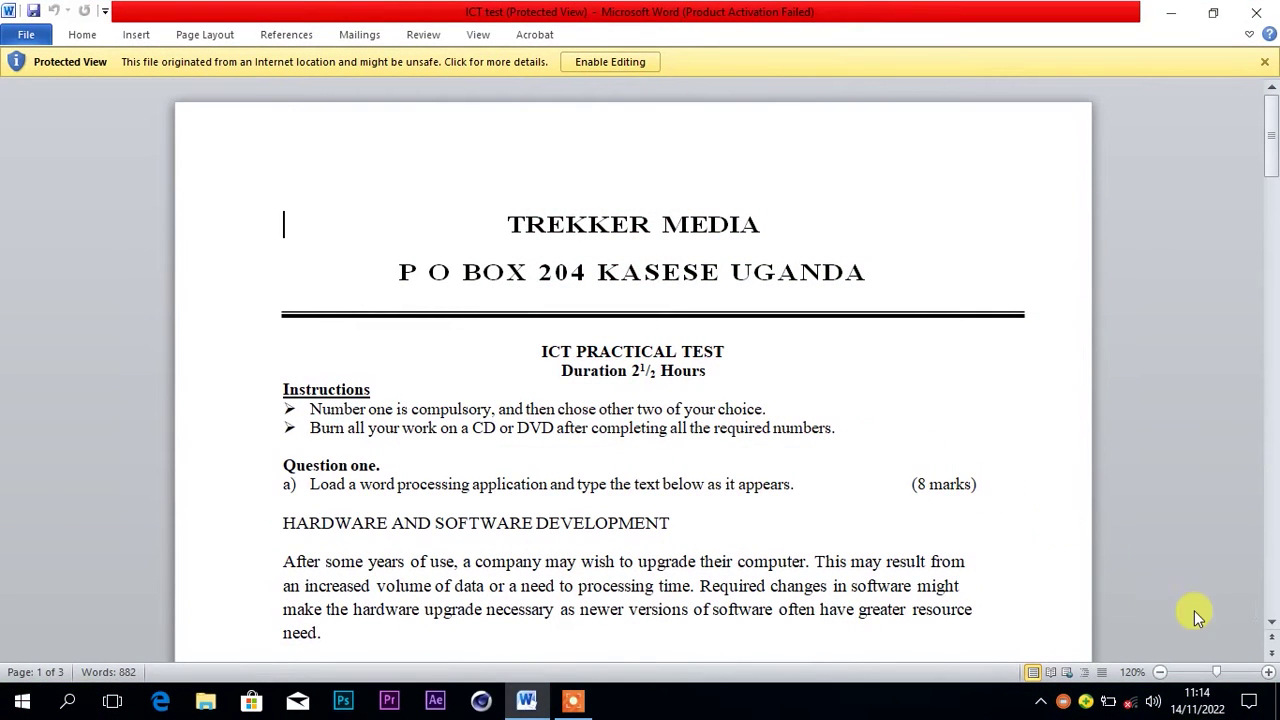
scroll(1273, 625, down, 3)
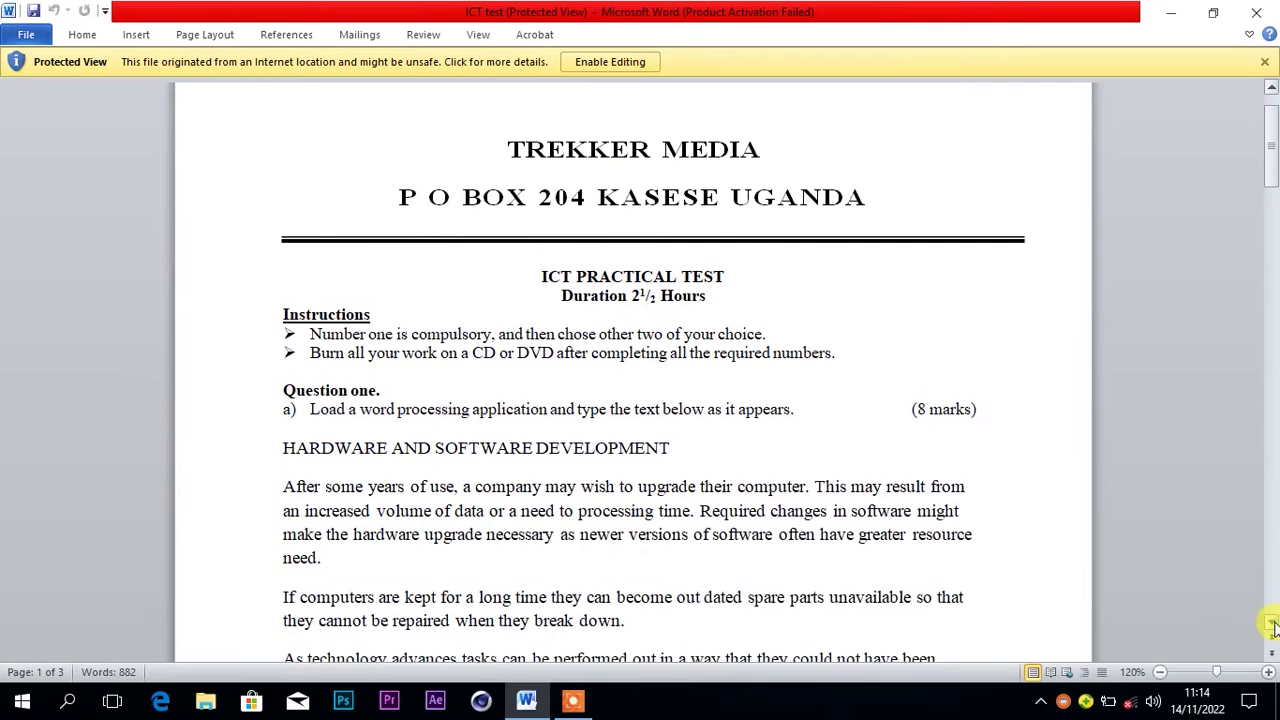
scroll(1273, 625, down, 3)
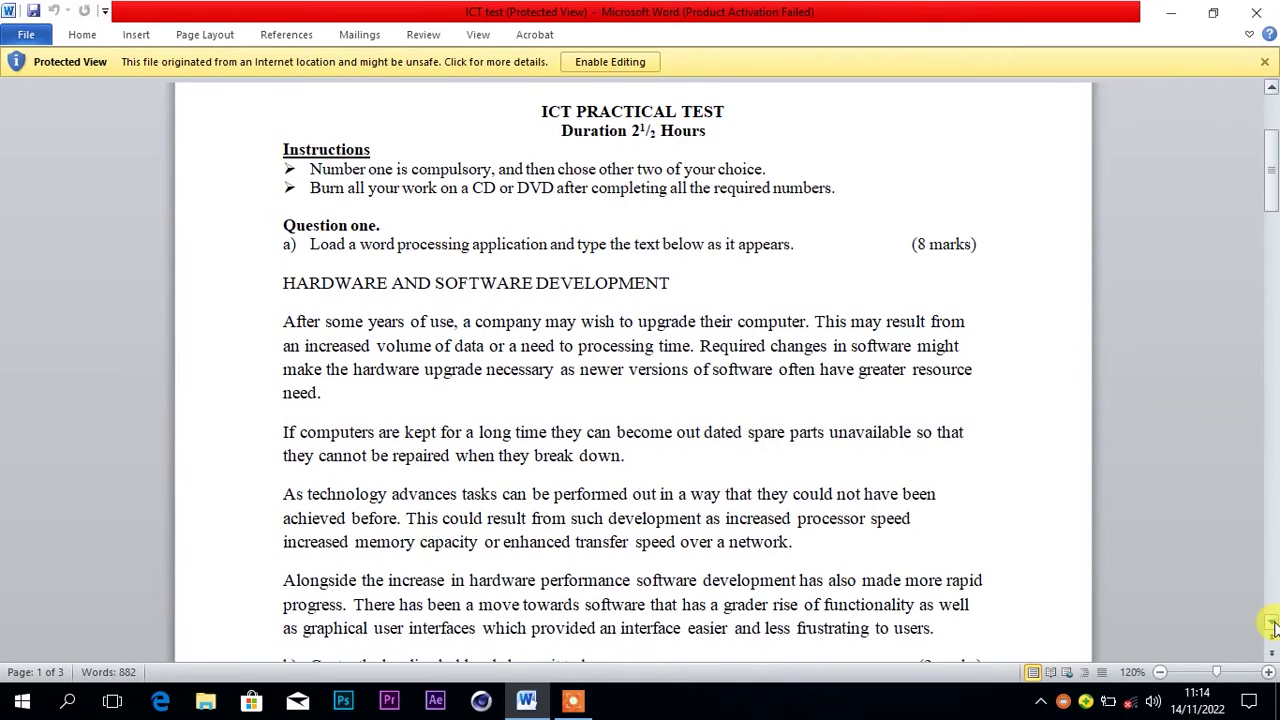
scroll(1273, 625, down, 3)
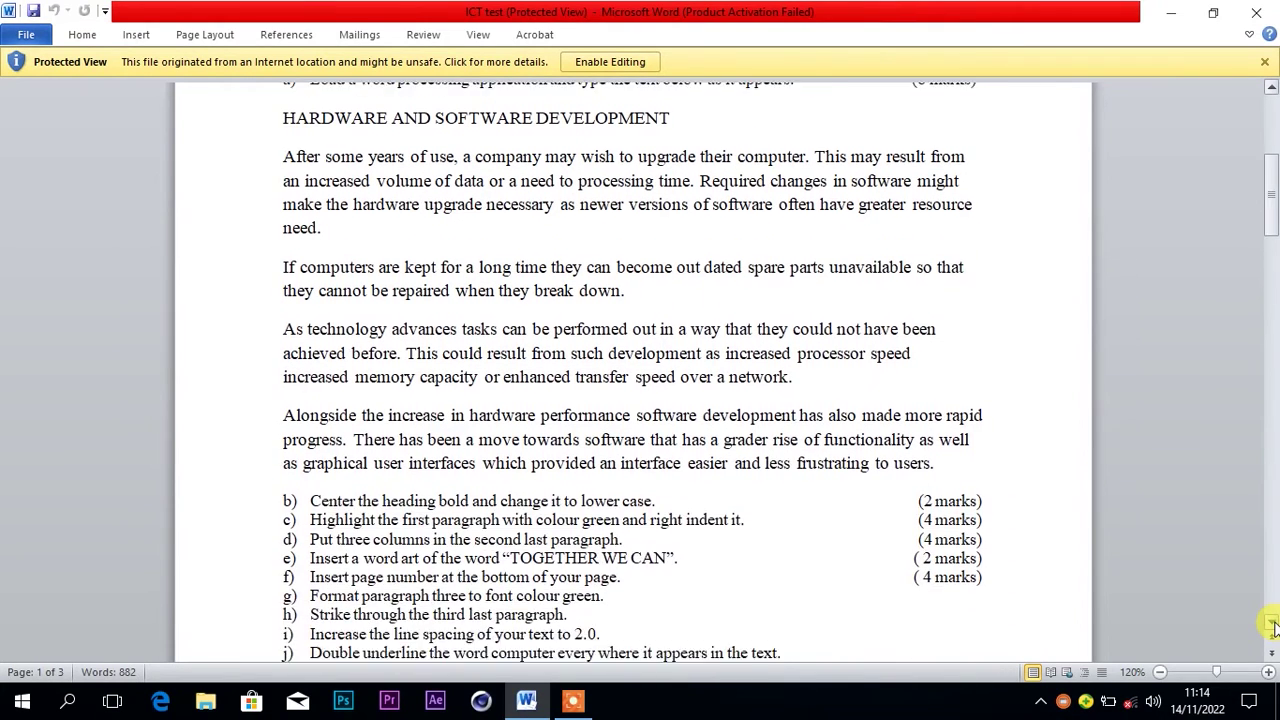
scroll(1273, 625, down, 6)
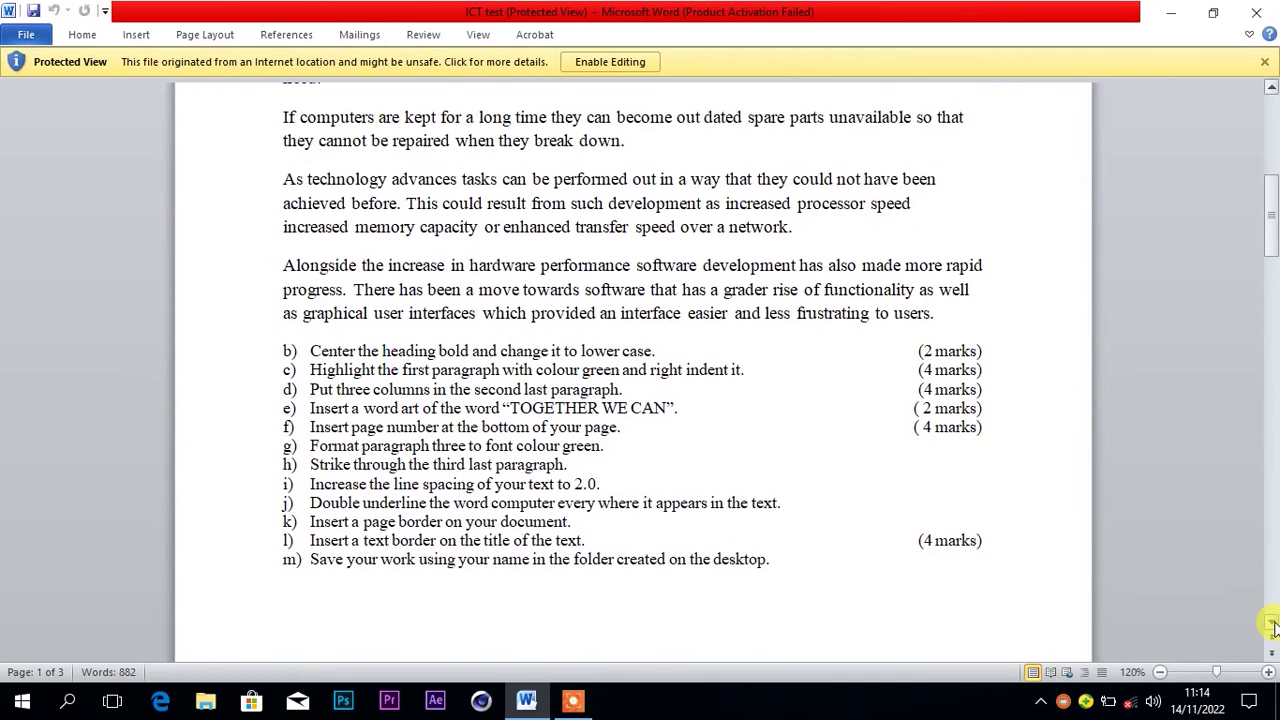
scroll(1273, 625, down, 9)
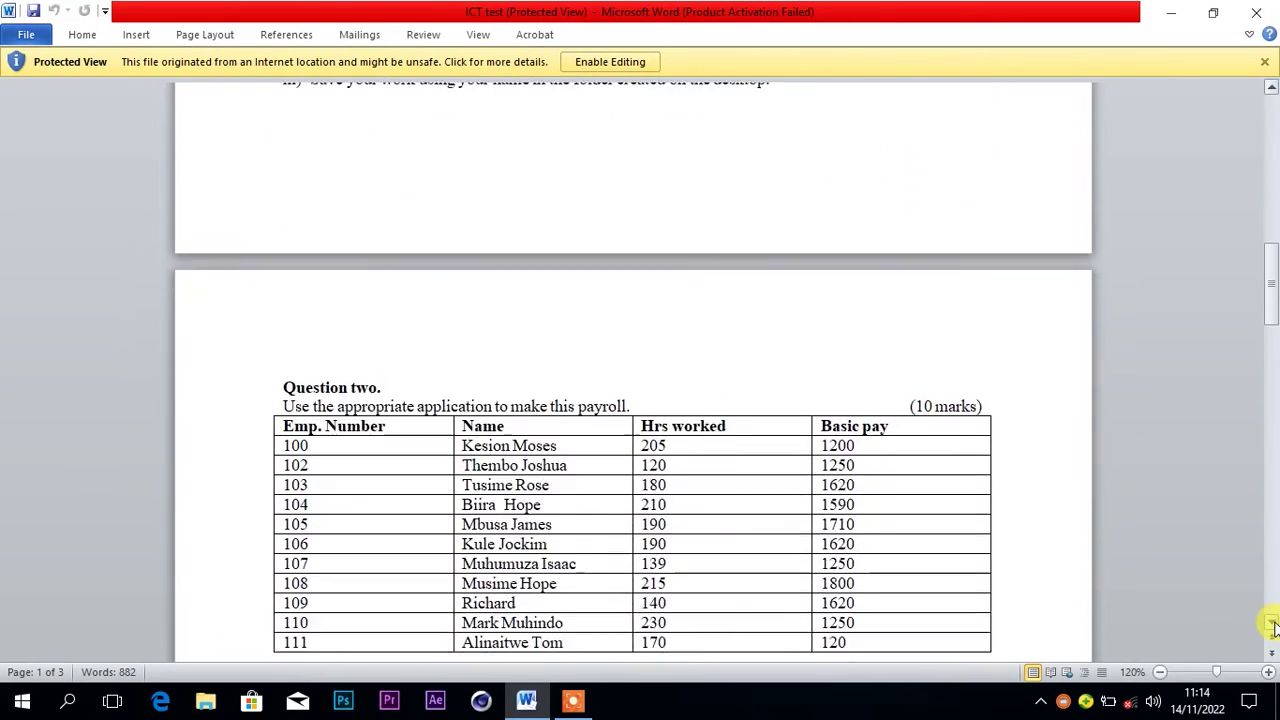
scroll(1273, 625, down, 10)
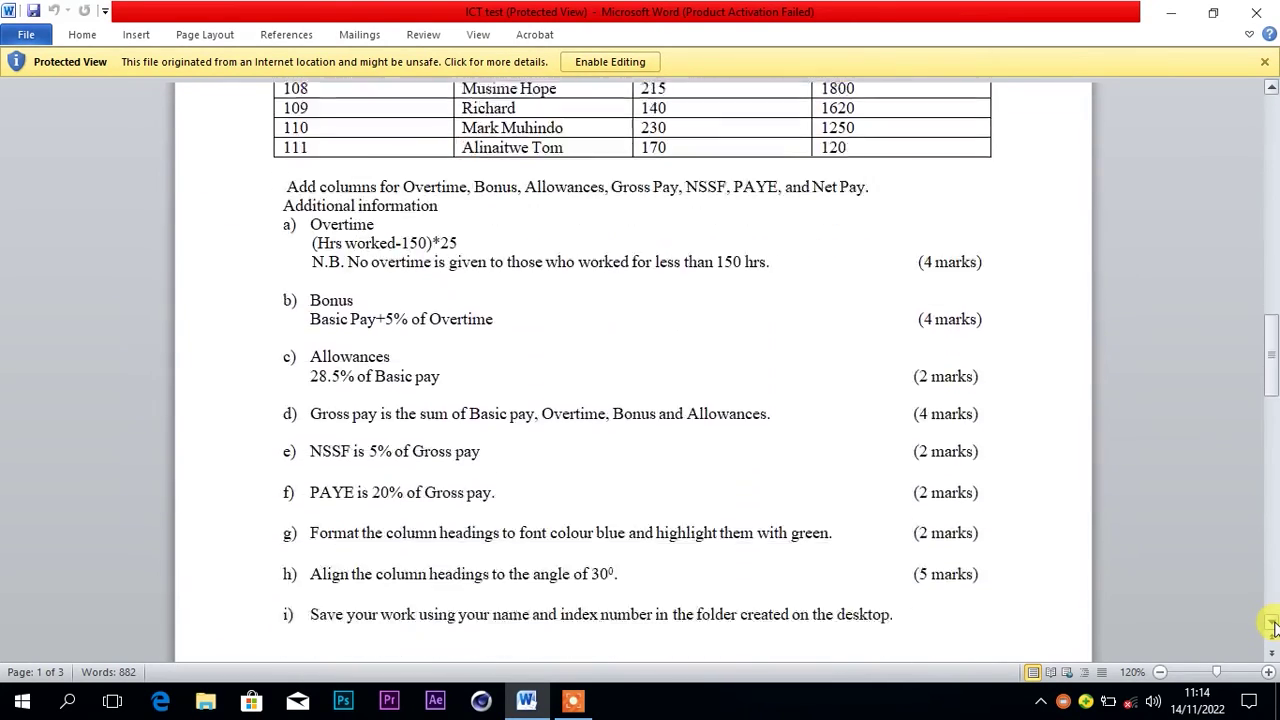
scroll(1273, 625, down, 3)
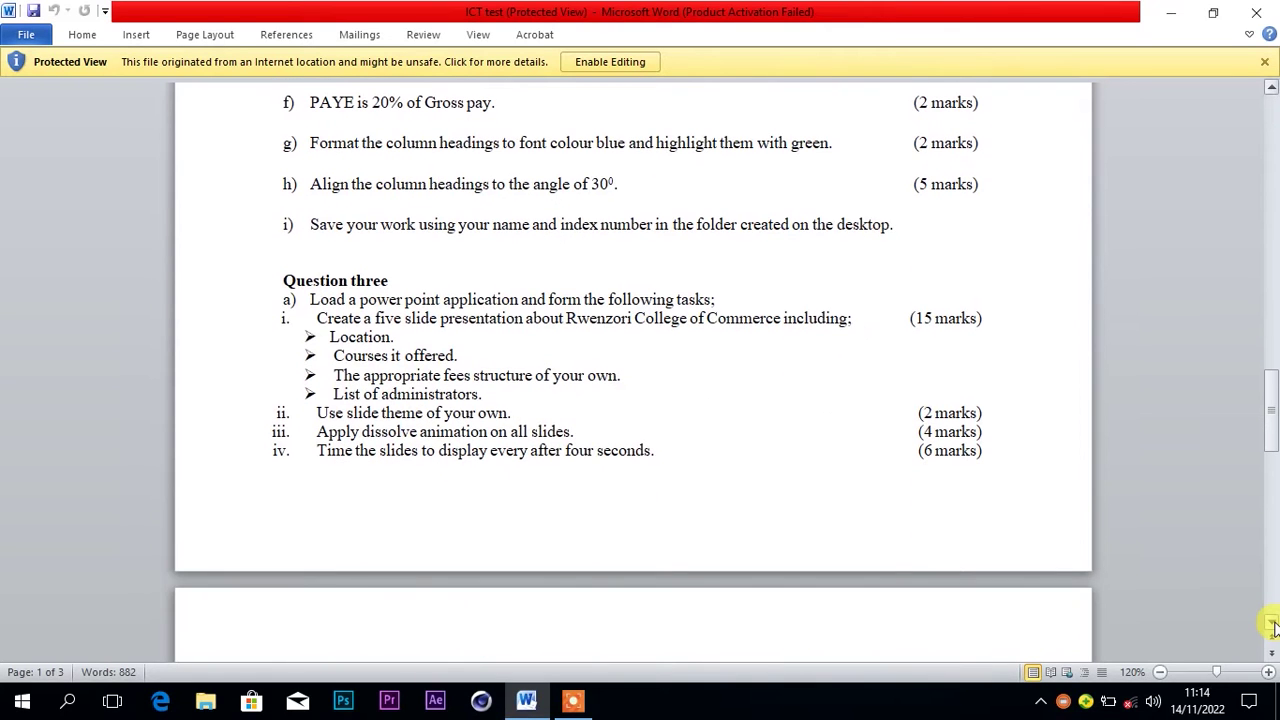
scroll(1273, 625, down, 7)
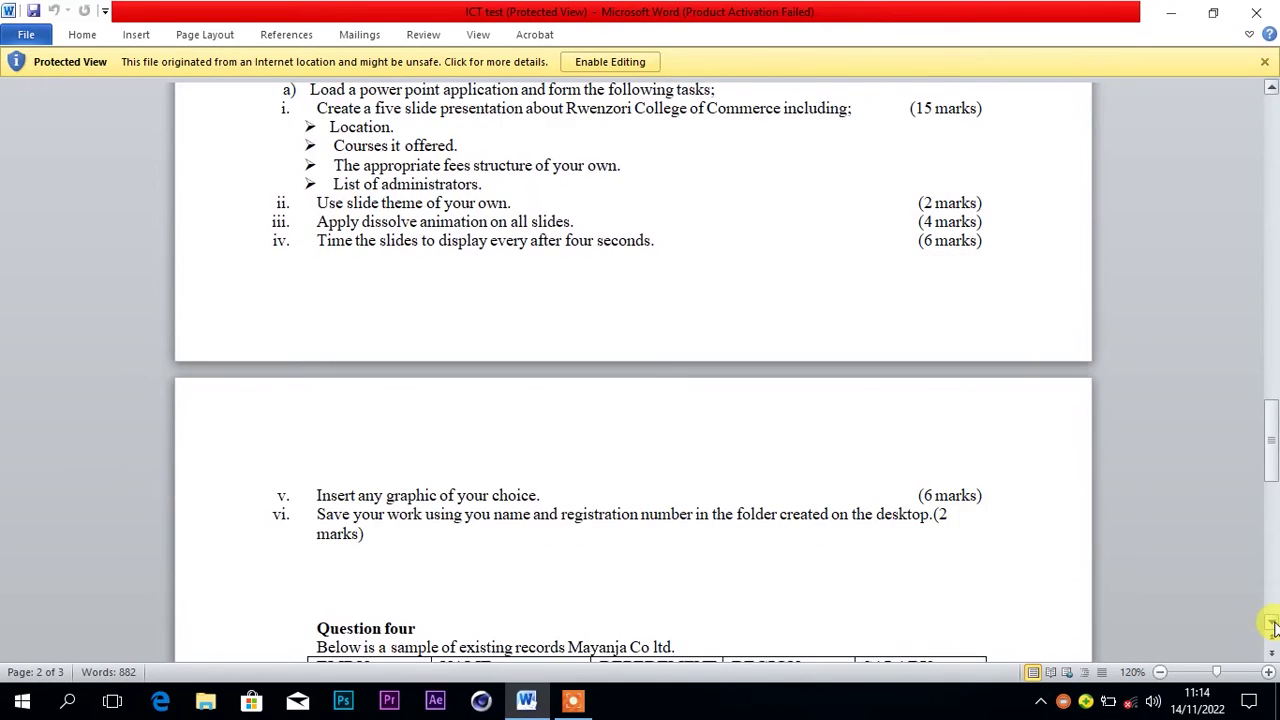
scroll(1273, 625, down, 9)
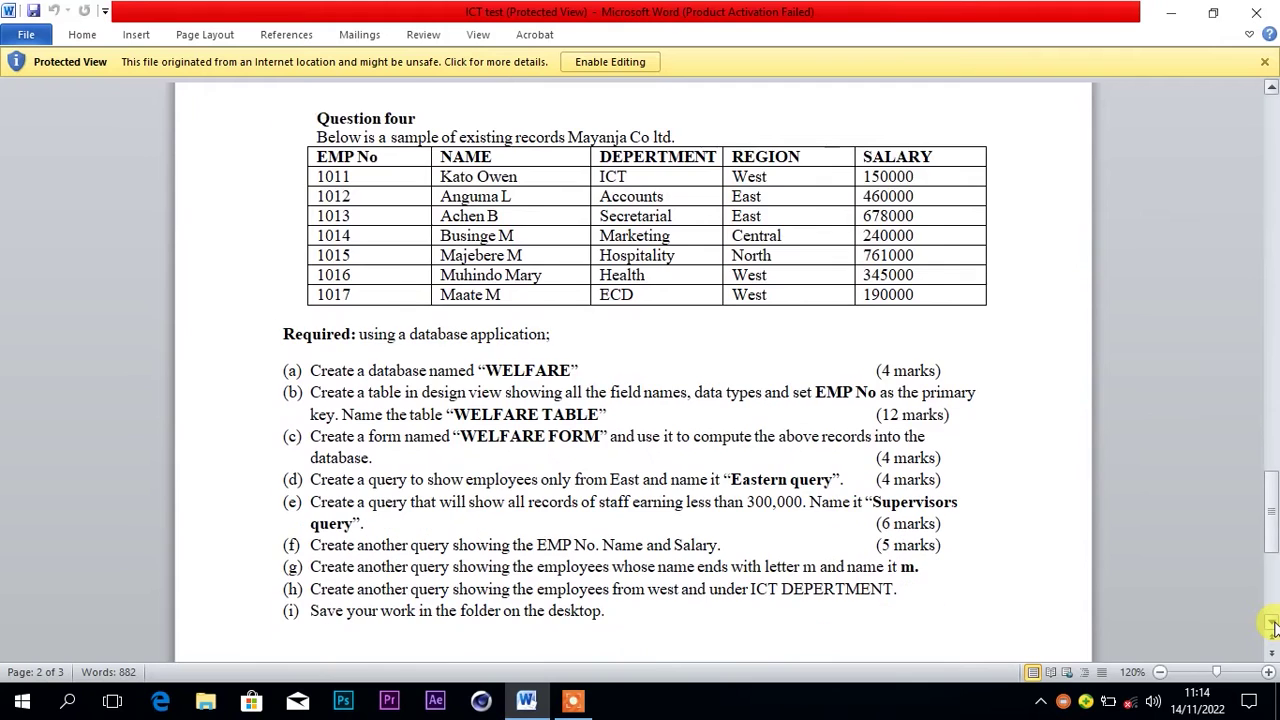
scroll(1273, 625, down, 5)
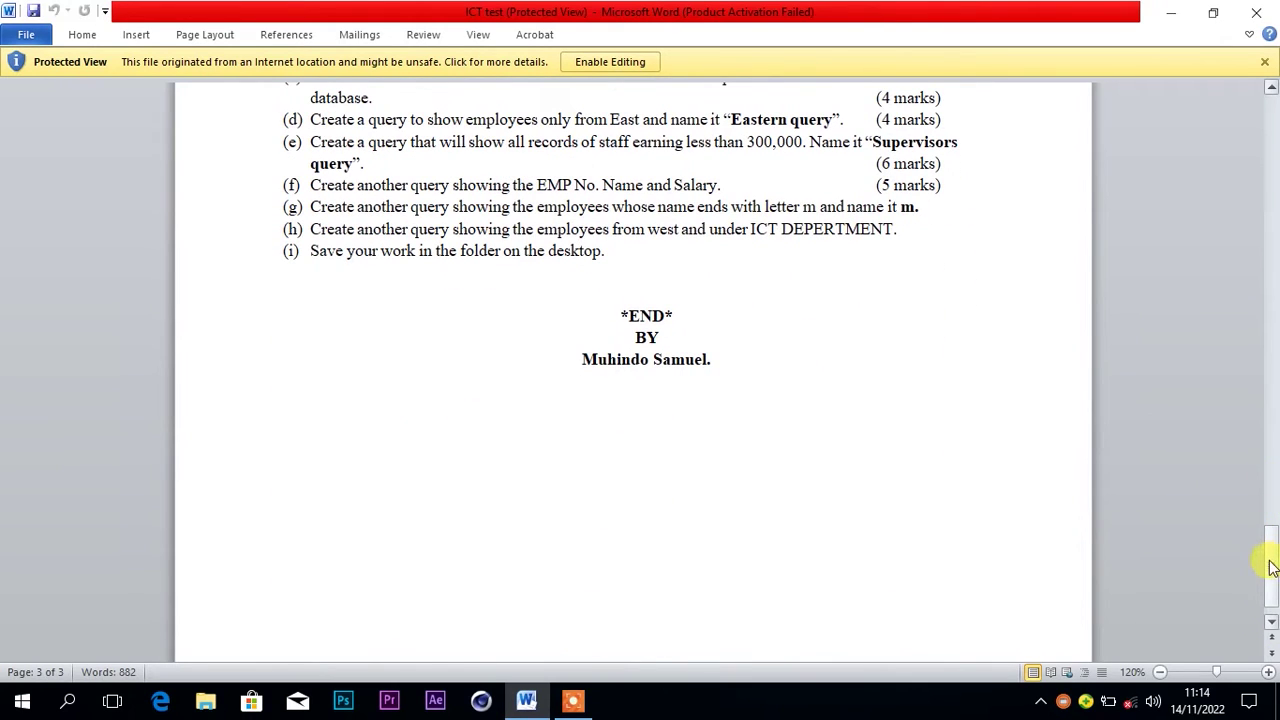
drag(1270, 567, 1266, 186)
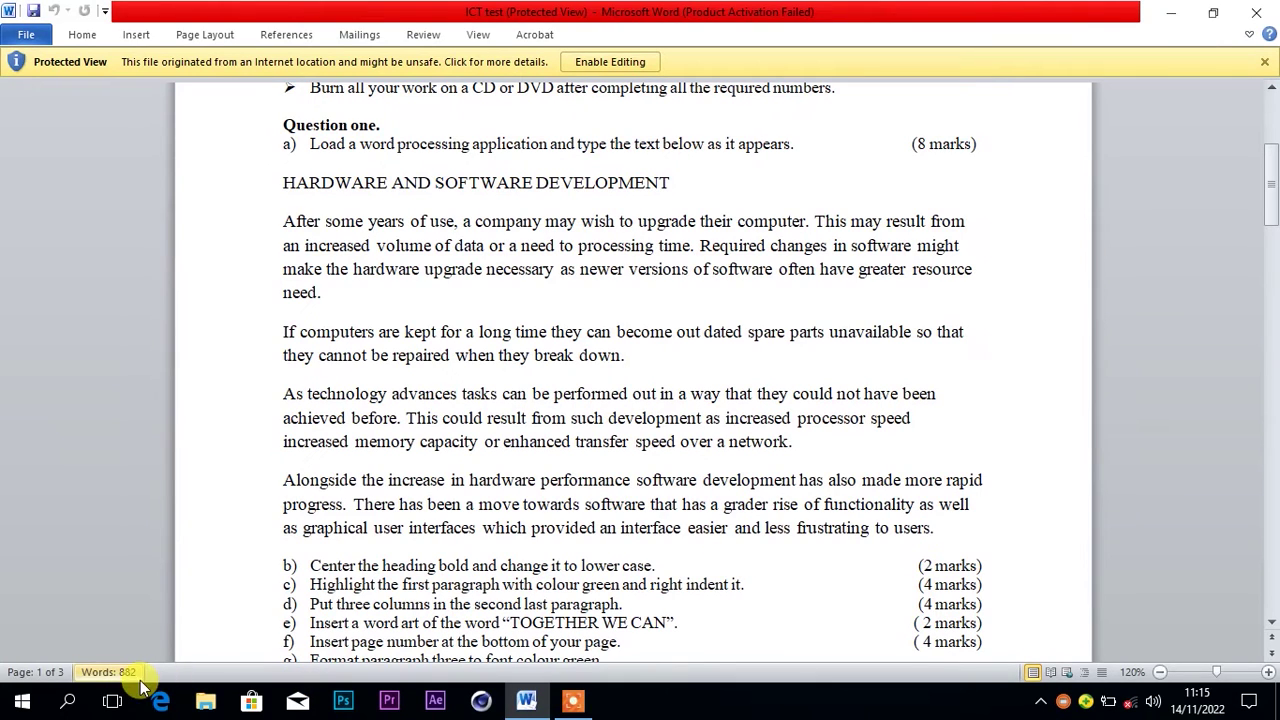
Start a blank Word document, then copy Question one's heading and four paragraphs from ICT test
click(20, 705)
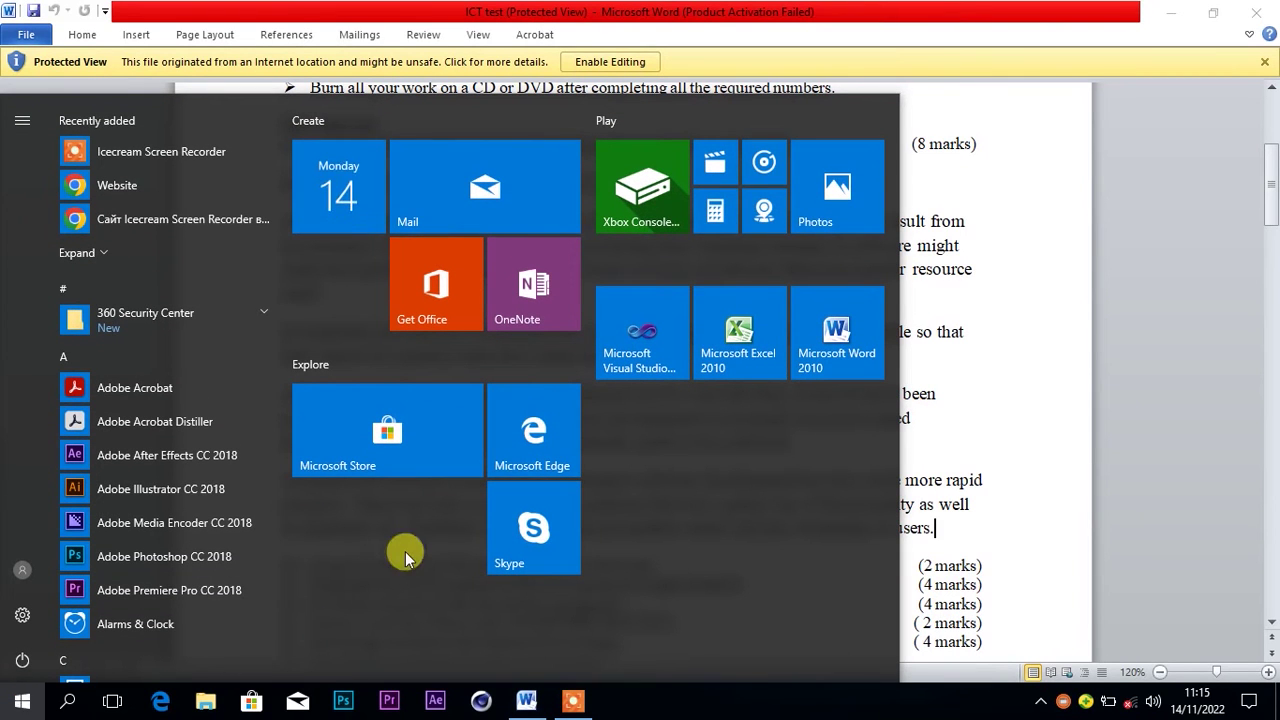
click(848, 352)
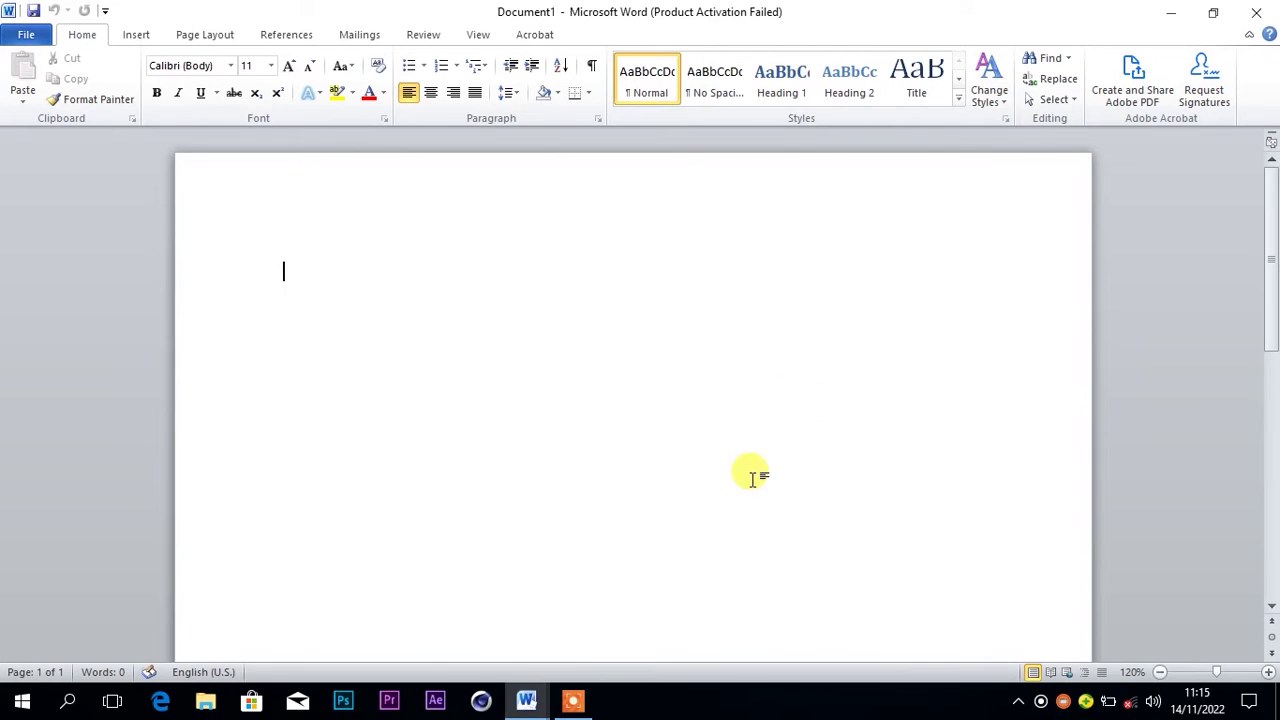
mouse_move(540, 688)
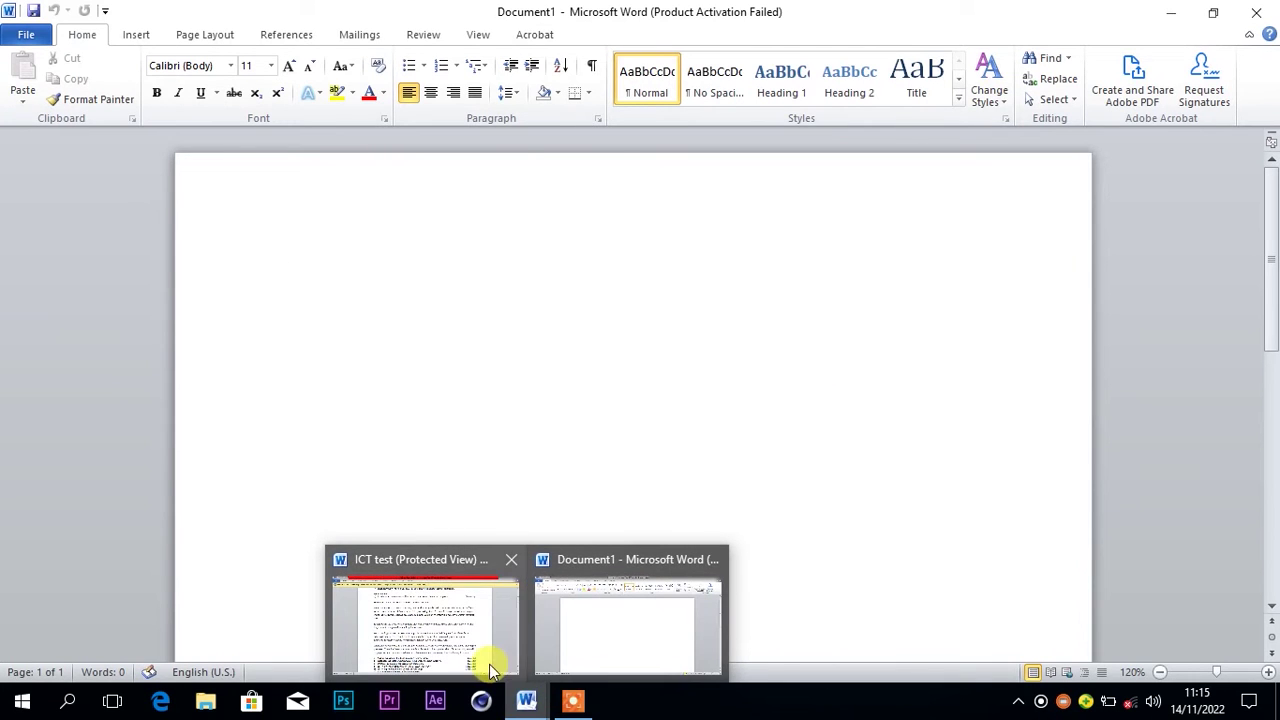
click(457, 620)
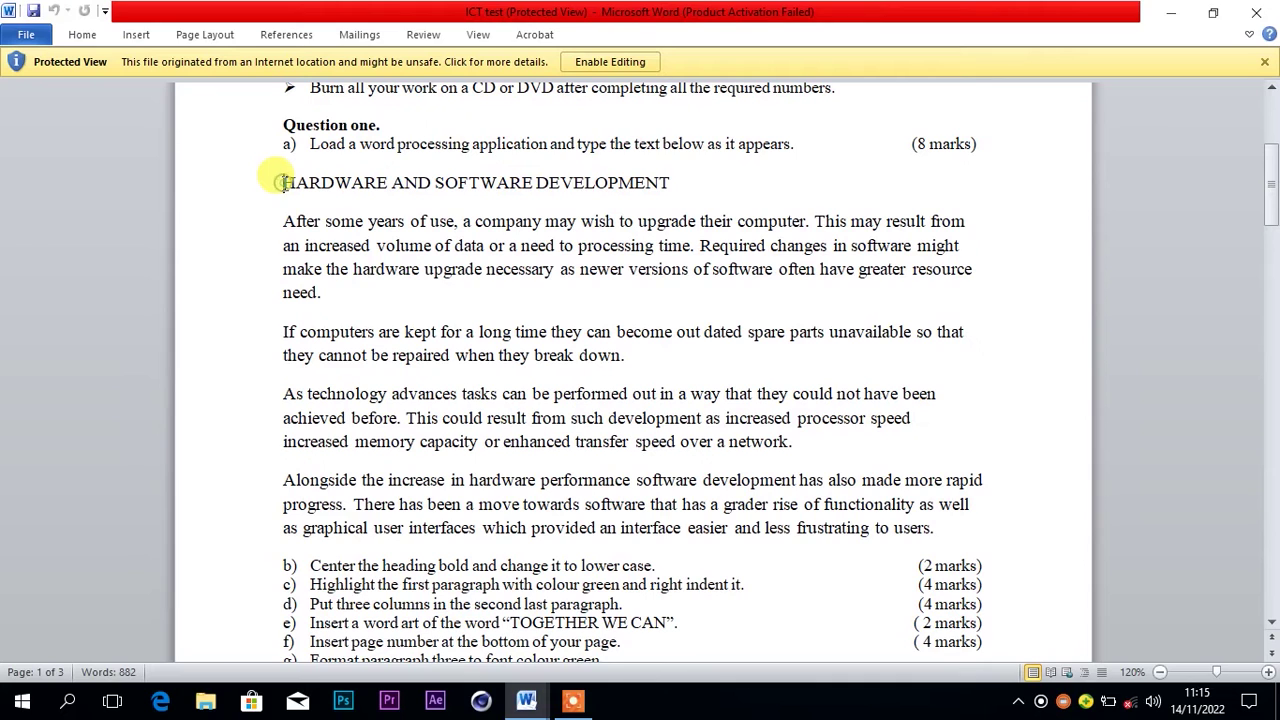
drag(286, 186, 953, 532)
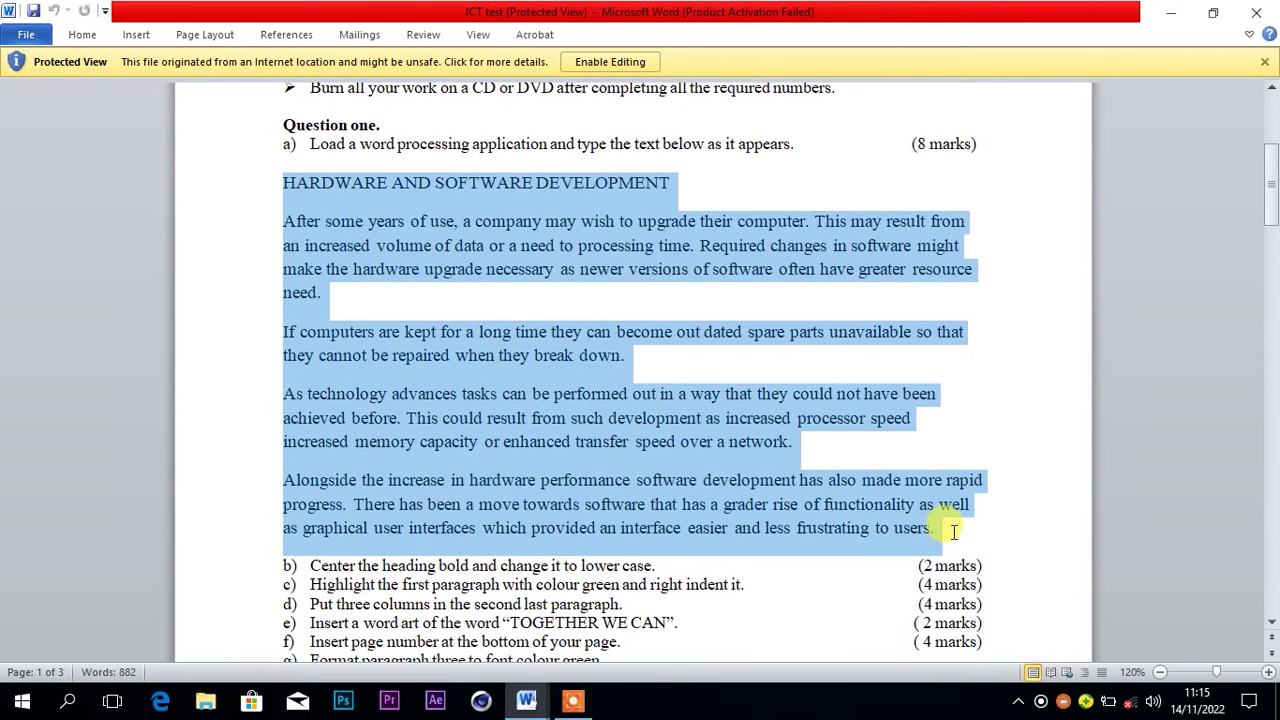
right_click(652, 448)
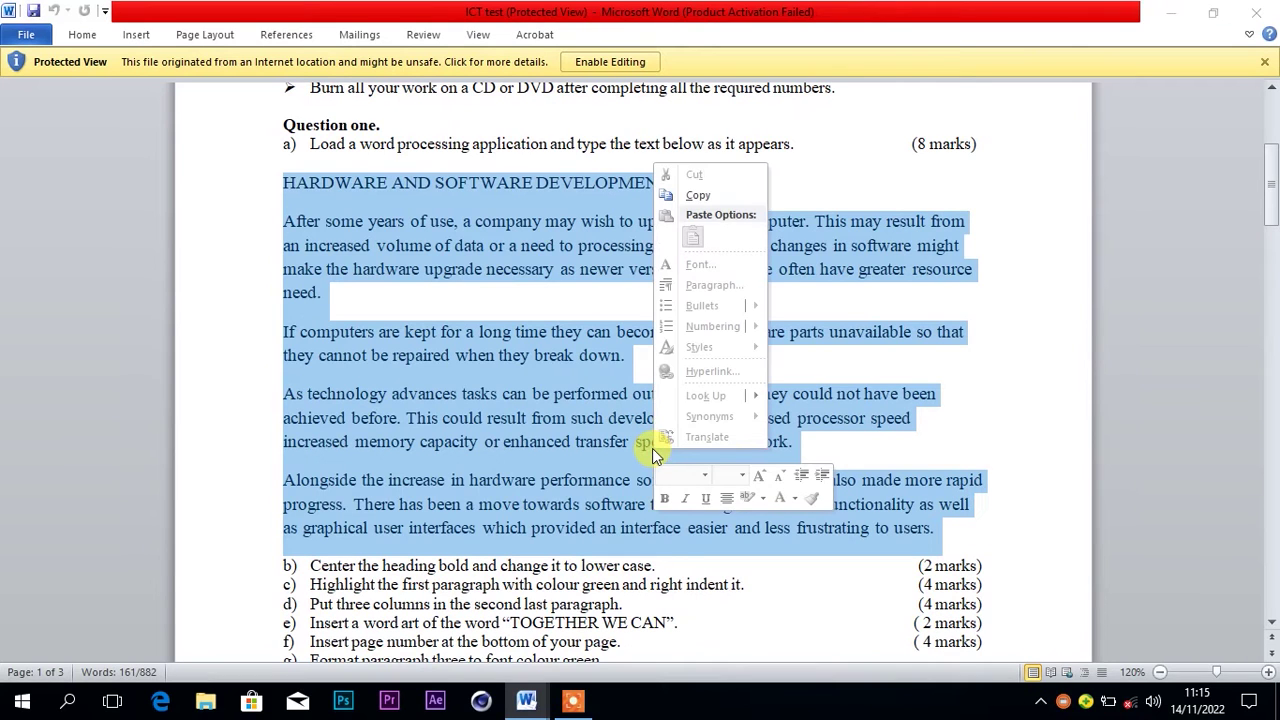
click(688, 196)
Paste the copied passage into Document1 and return to ICT test
mouse_move(526, 700)
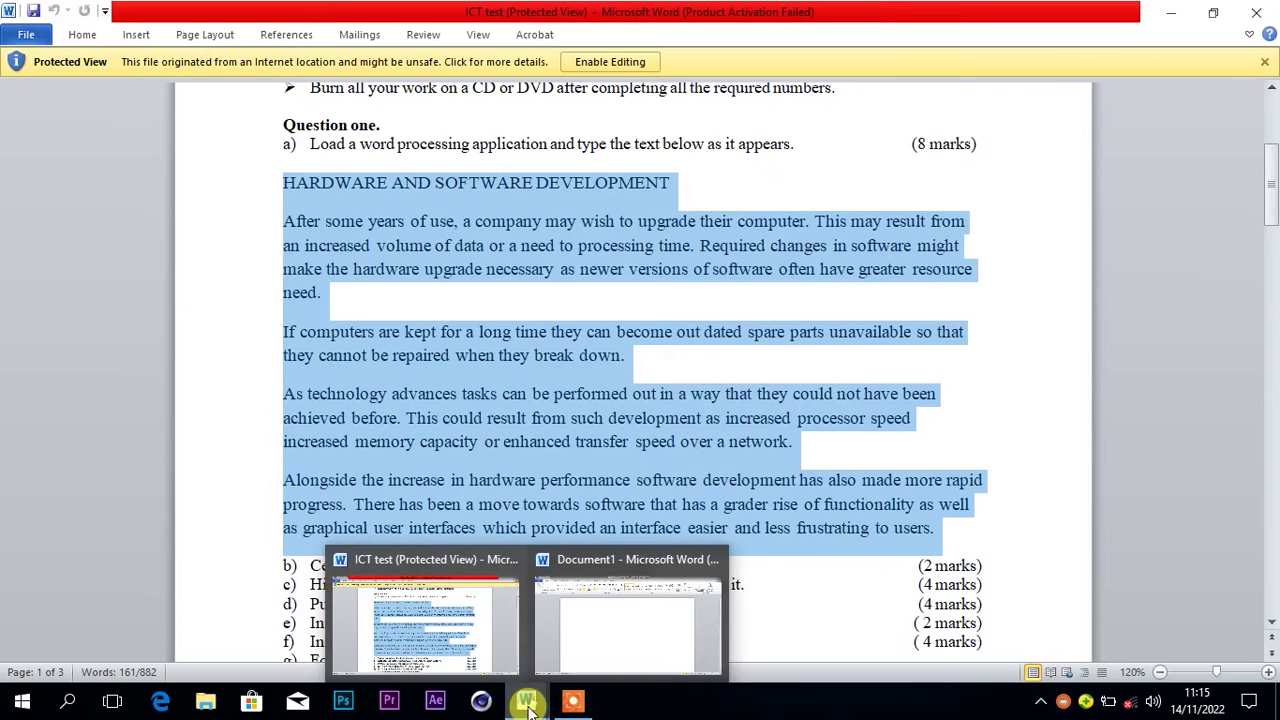
click(586, 631)
click(586, 631)
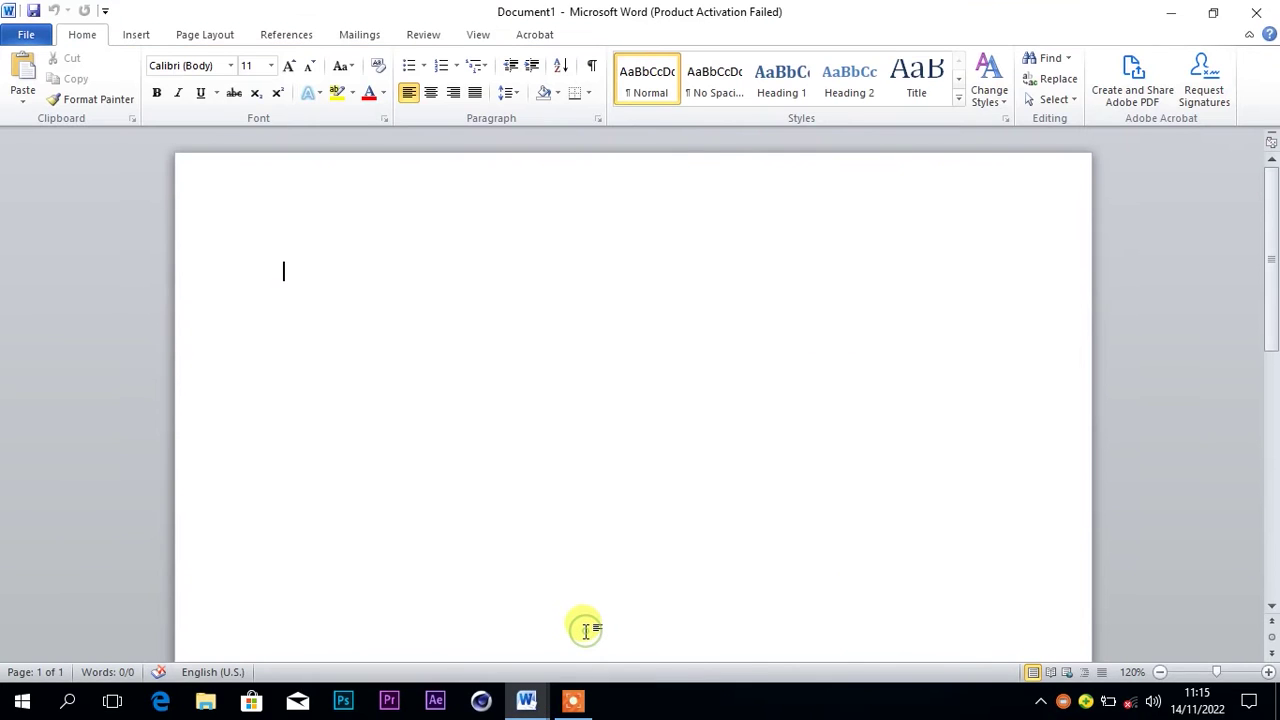
key(ctrl+v)
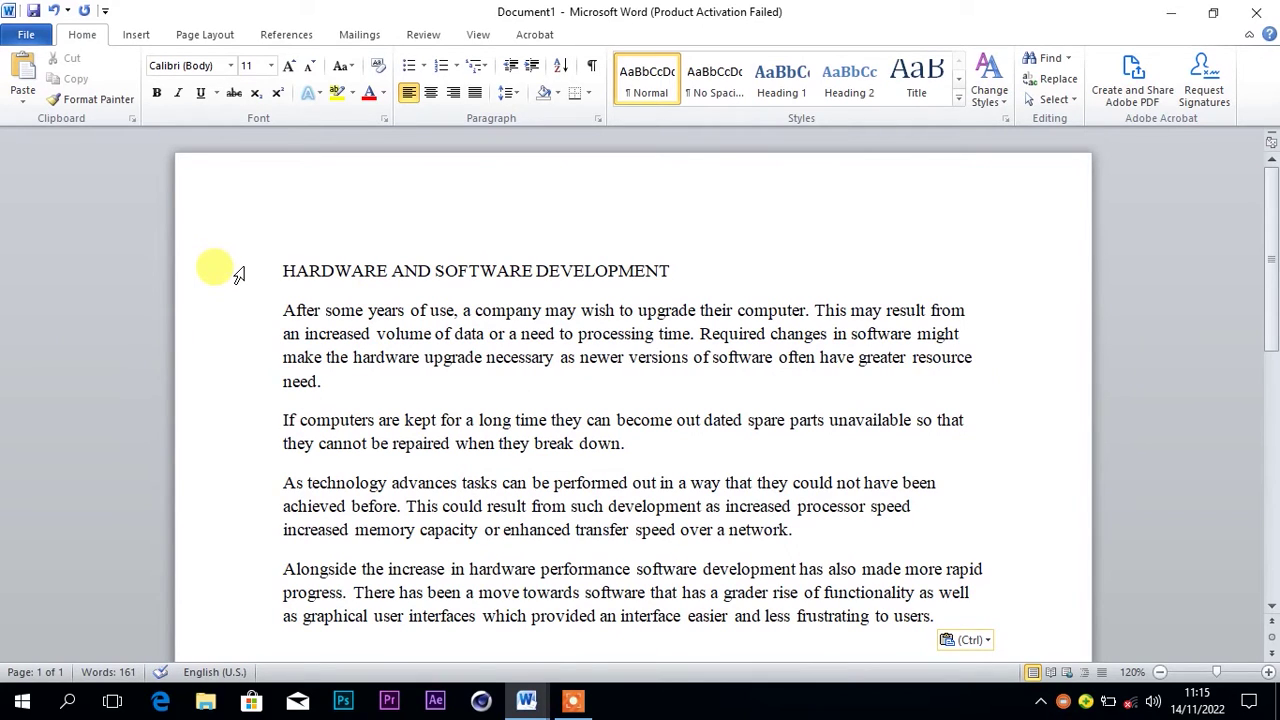
mouse_move(536, 706)
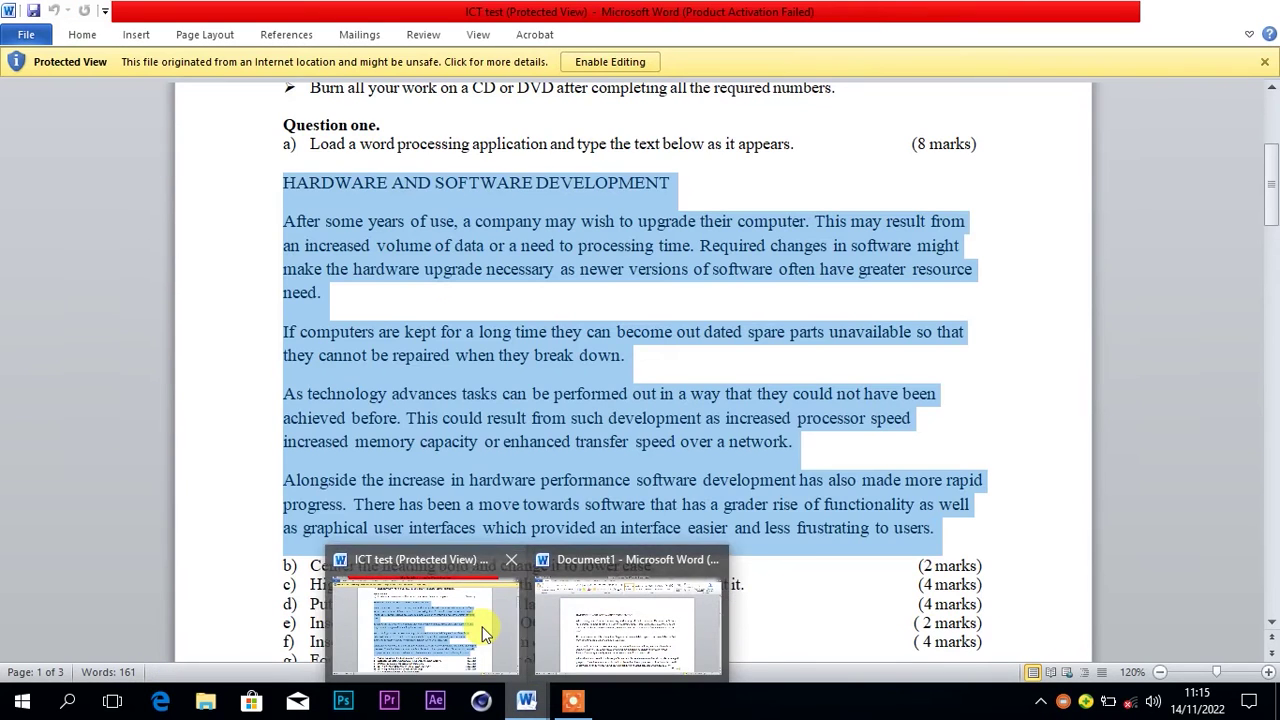
click(488, 624)
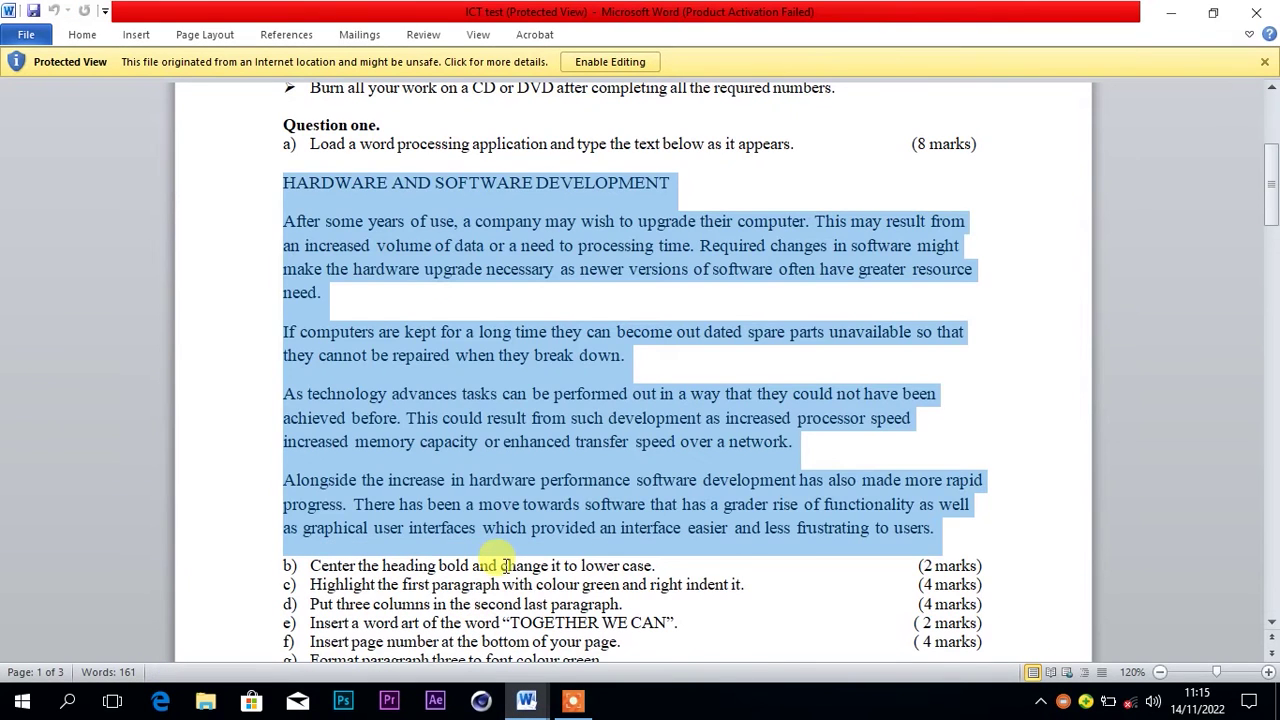
Bring Document1 back and select the HARDWARE AND SOFTWARE DEVELOPMENT heading
click(505, 565)
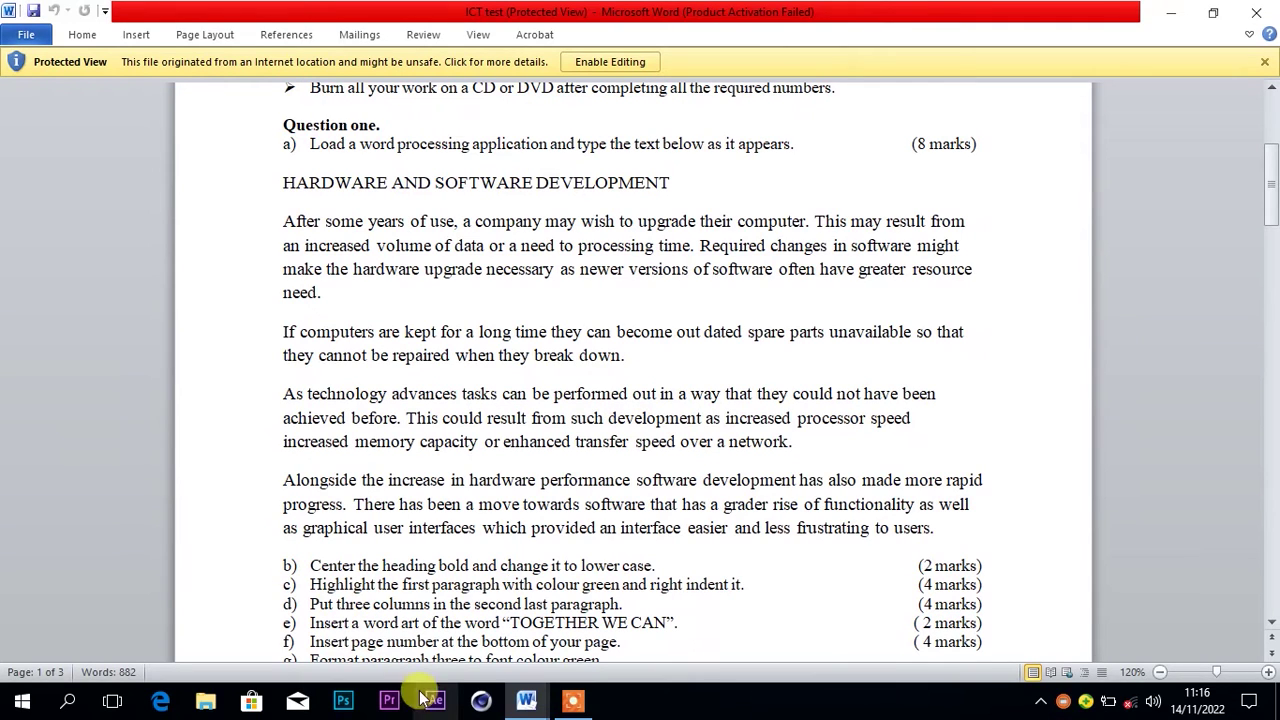
mouse_move(526, 700)
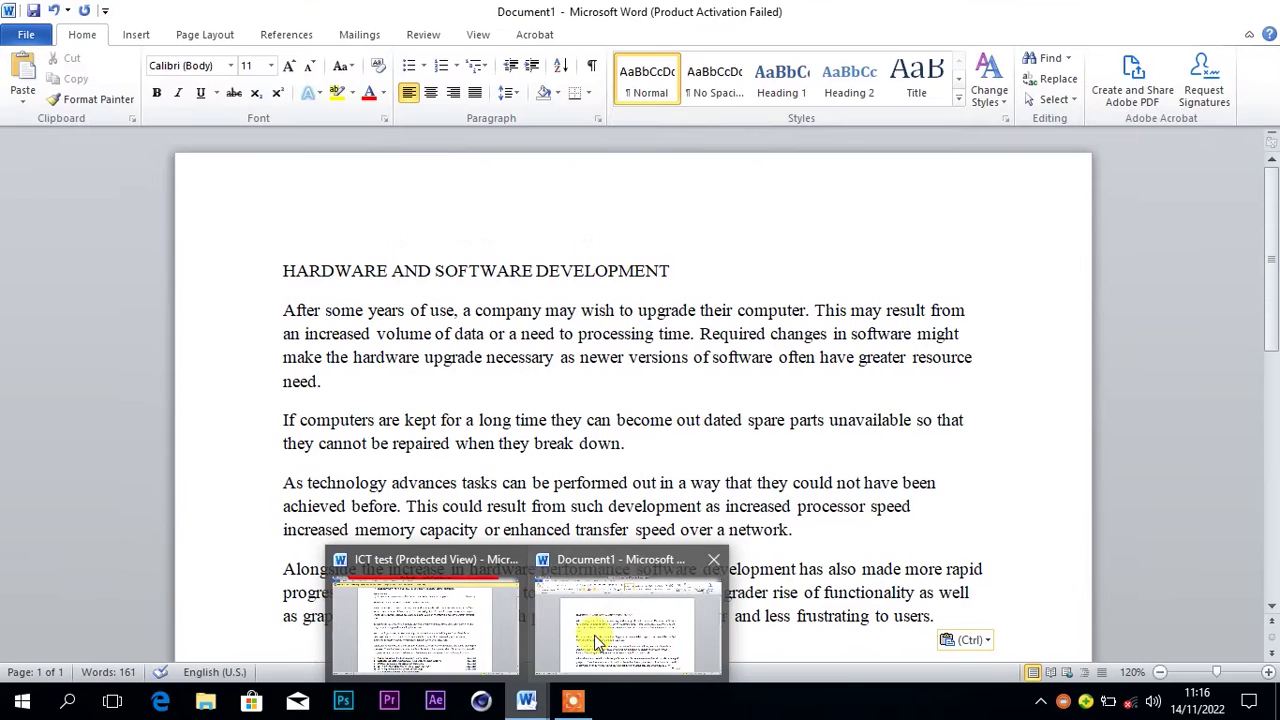
click(594, 635)
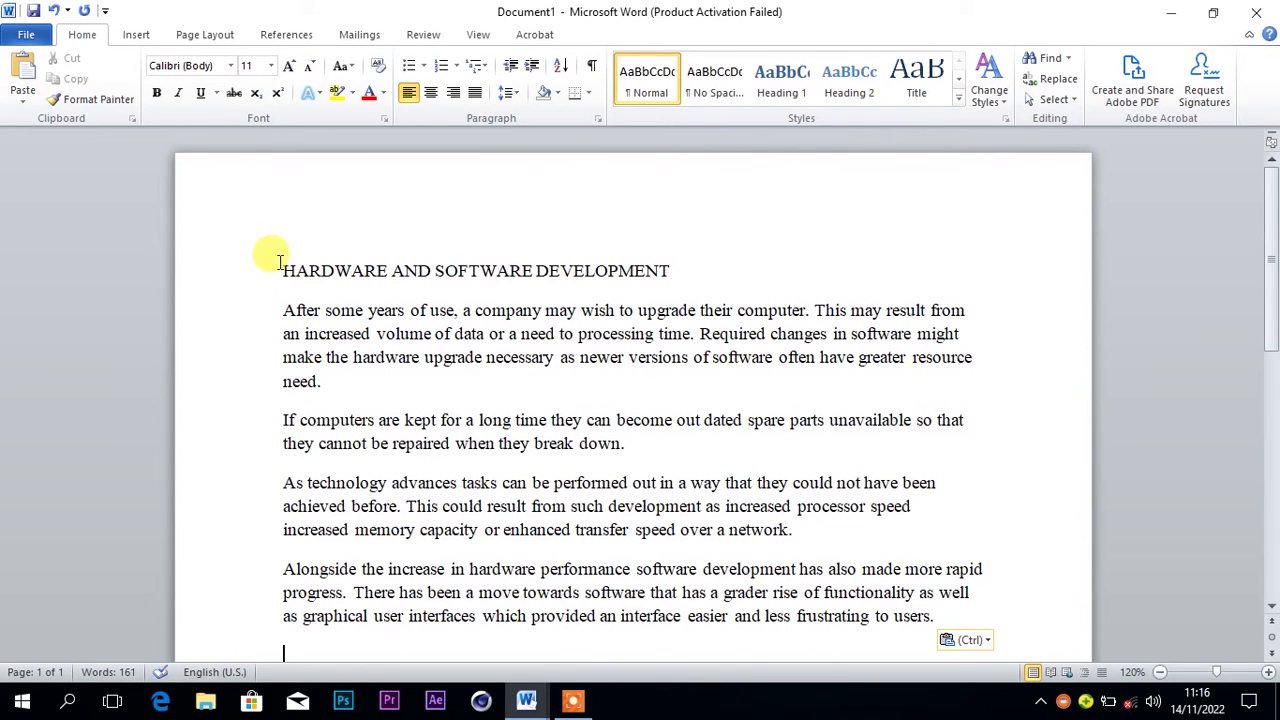
drag(280, 272, 670, 268)
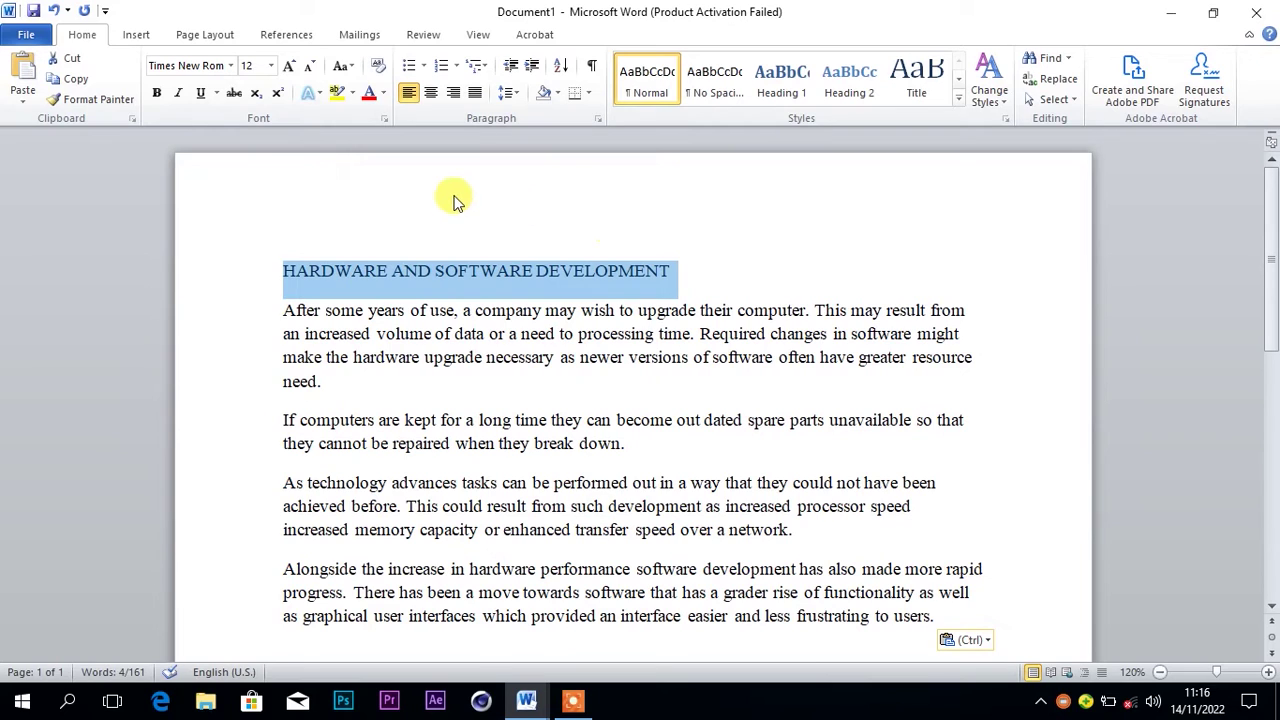
Centre and bold the heading, and change its case to lowercase
click(431, 95)
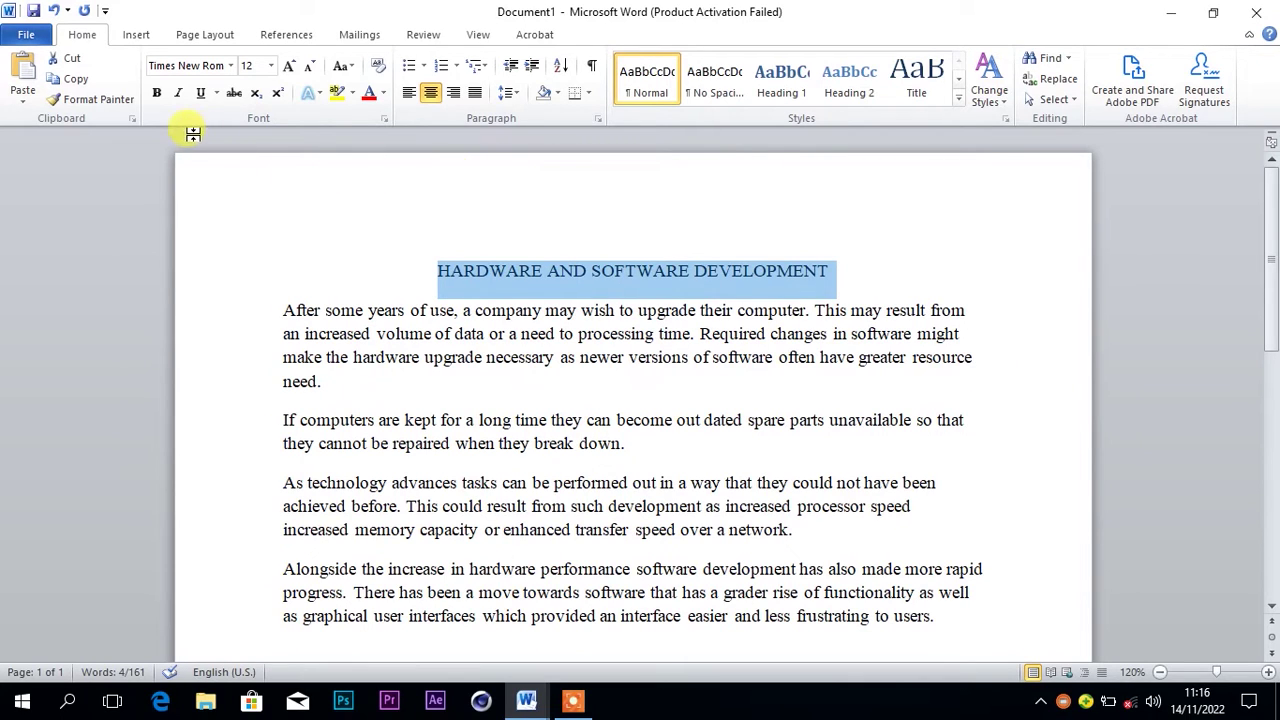
click(157, 93)
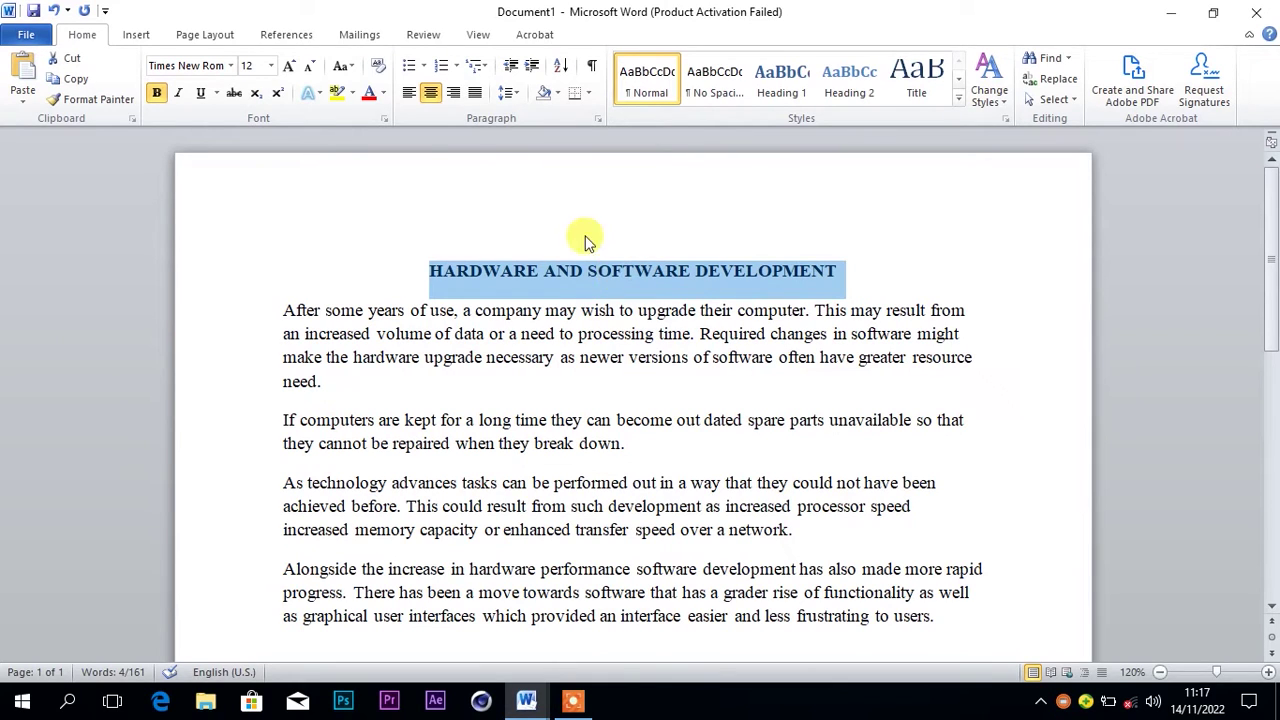
click(346, 68)
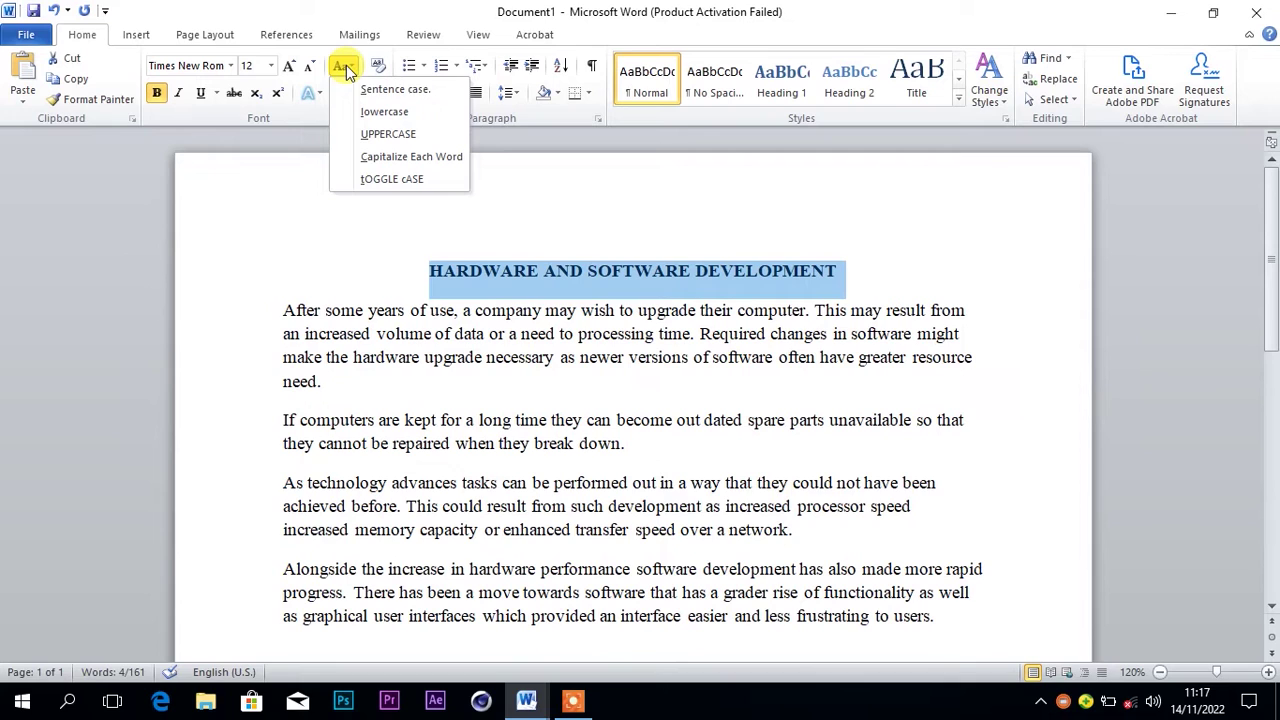
click(372, 116)
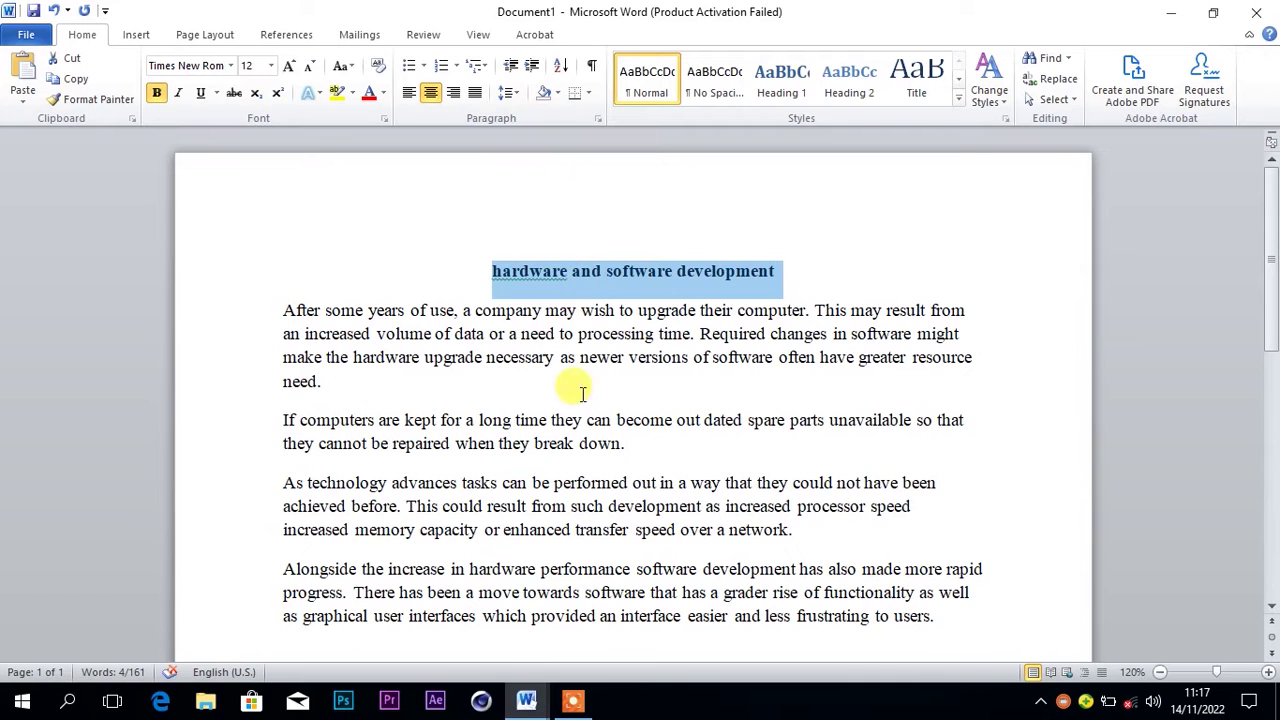
Check the tasks in ICT test, then select Document1's first paragraph
mouse_move(535, 707)
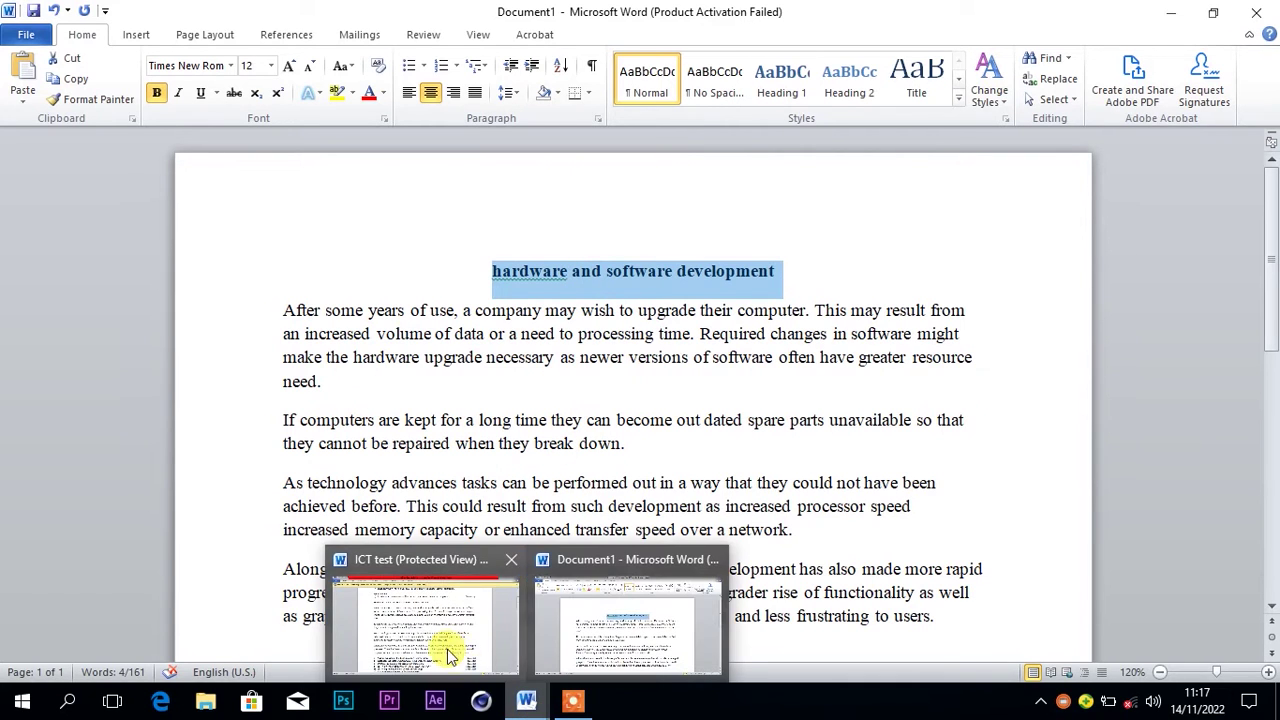
click(443, 635)
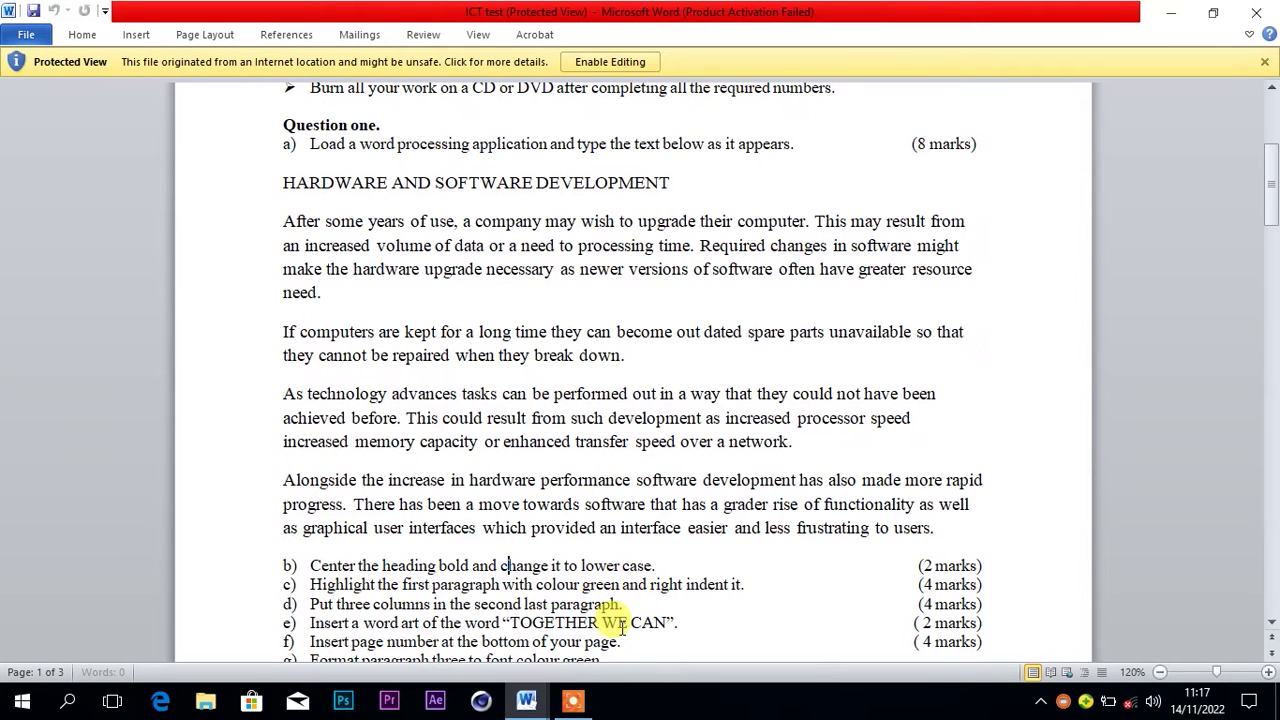
mouse_move(526, 700)
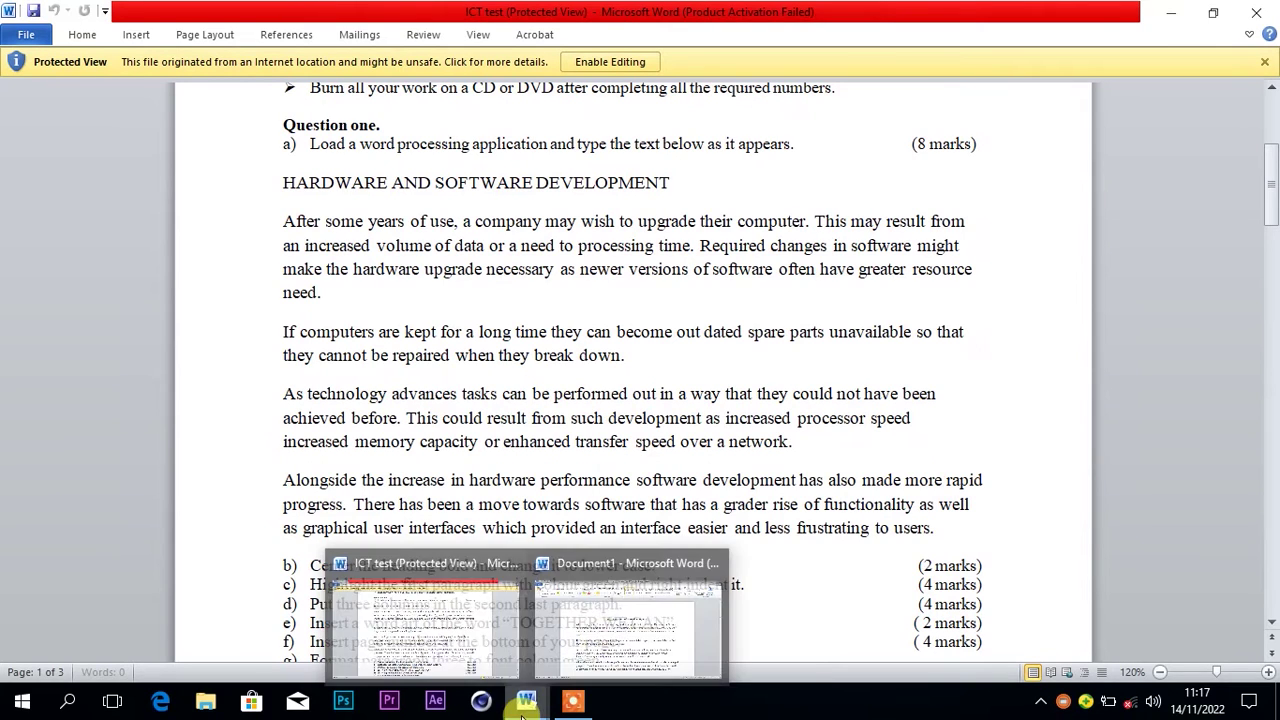
click(600, 628)
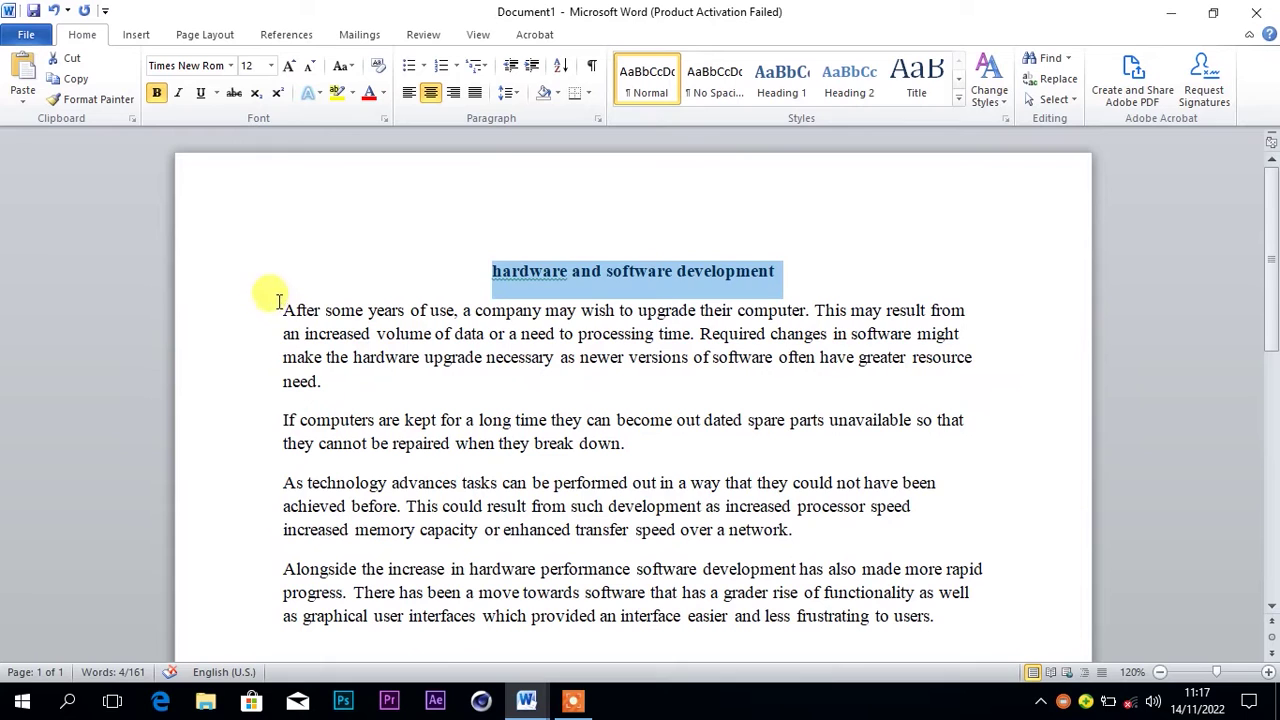
drag(280, 308, 385, 390)
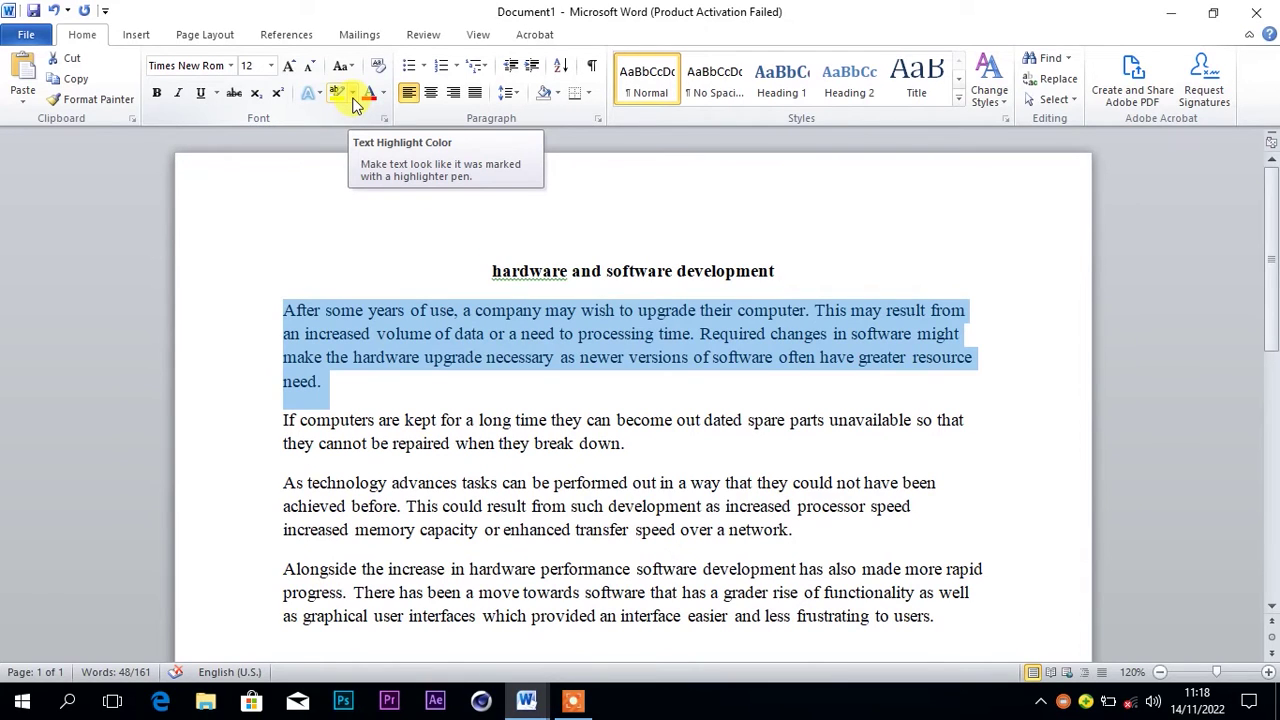
Highlight the first paragraph in Bright Green and increase its indent
click(352, 94)
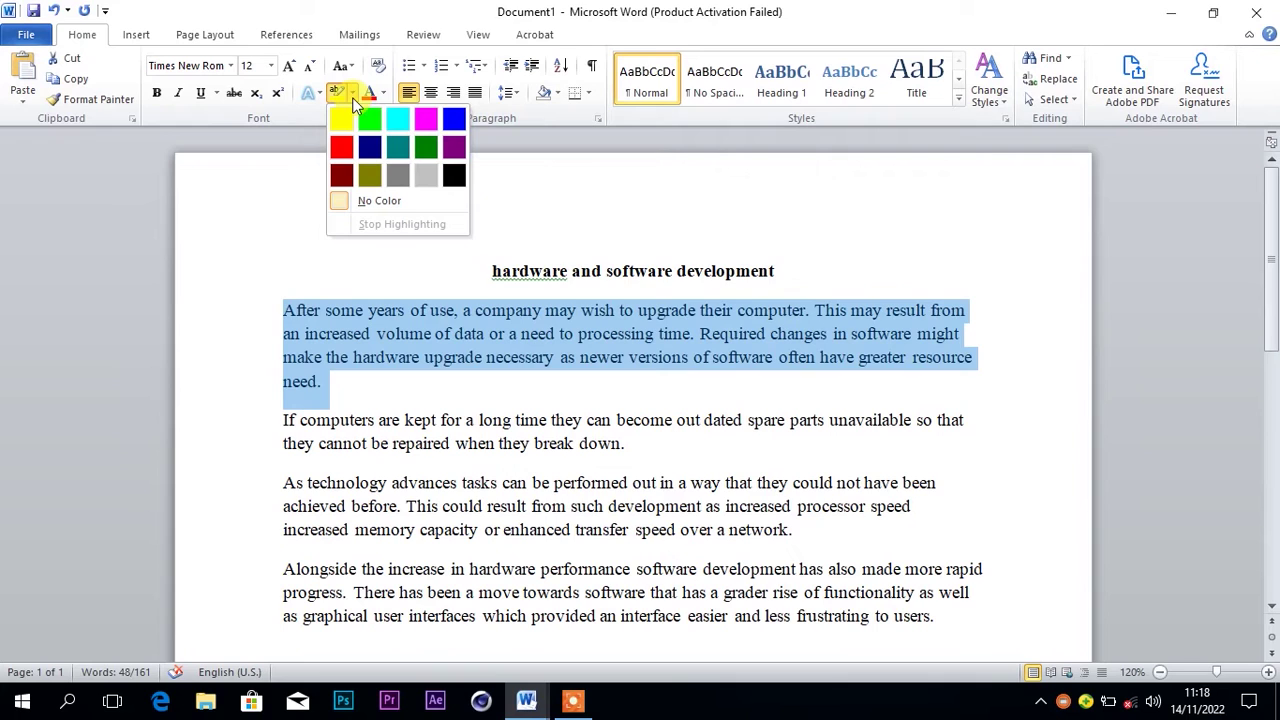
click(370, 121)
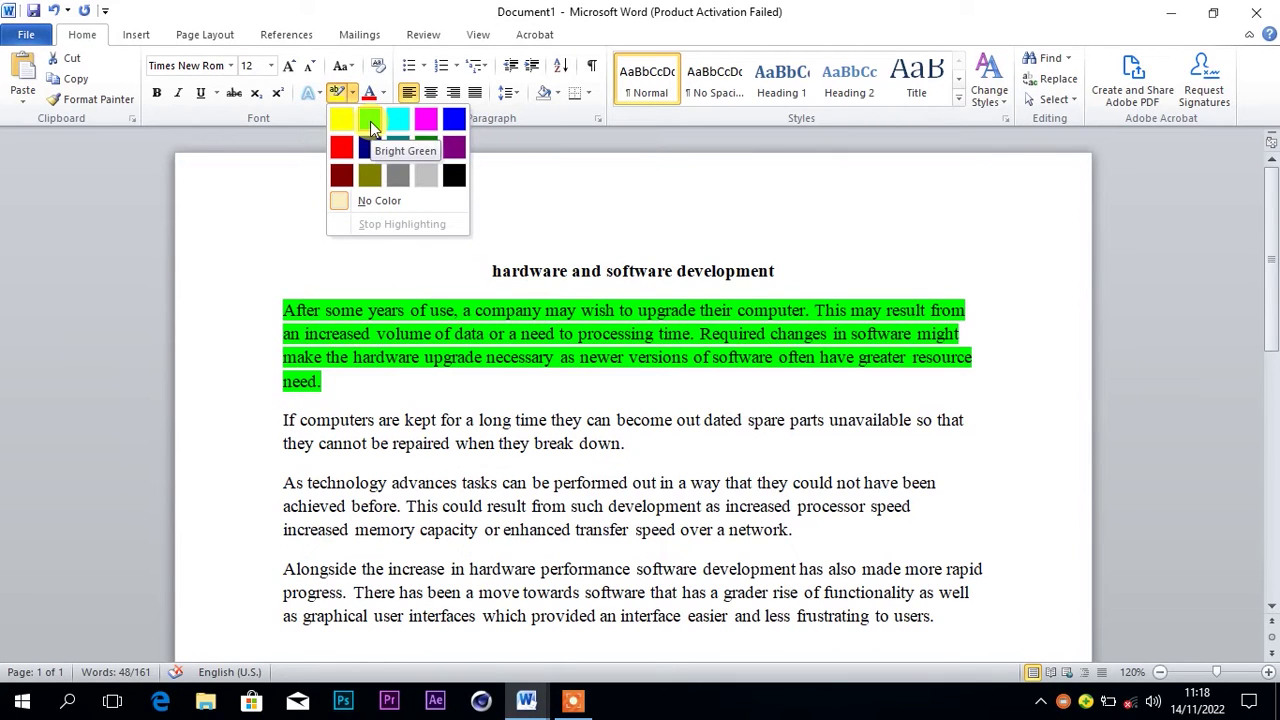
click(370, 121)
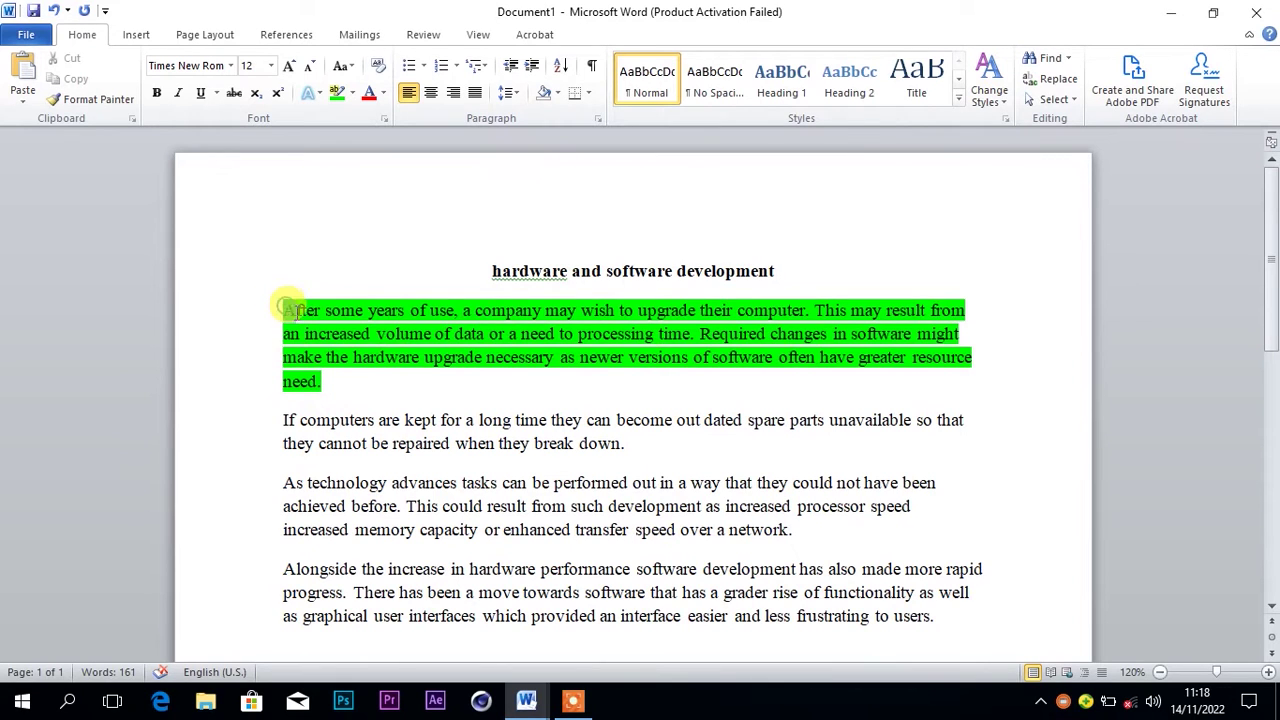
drag(284, 310, 343, 375)
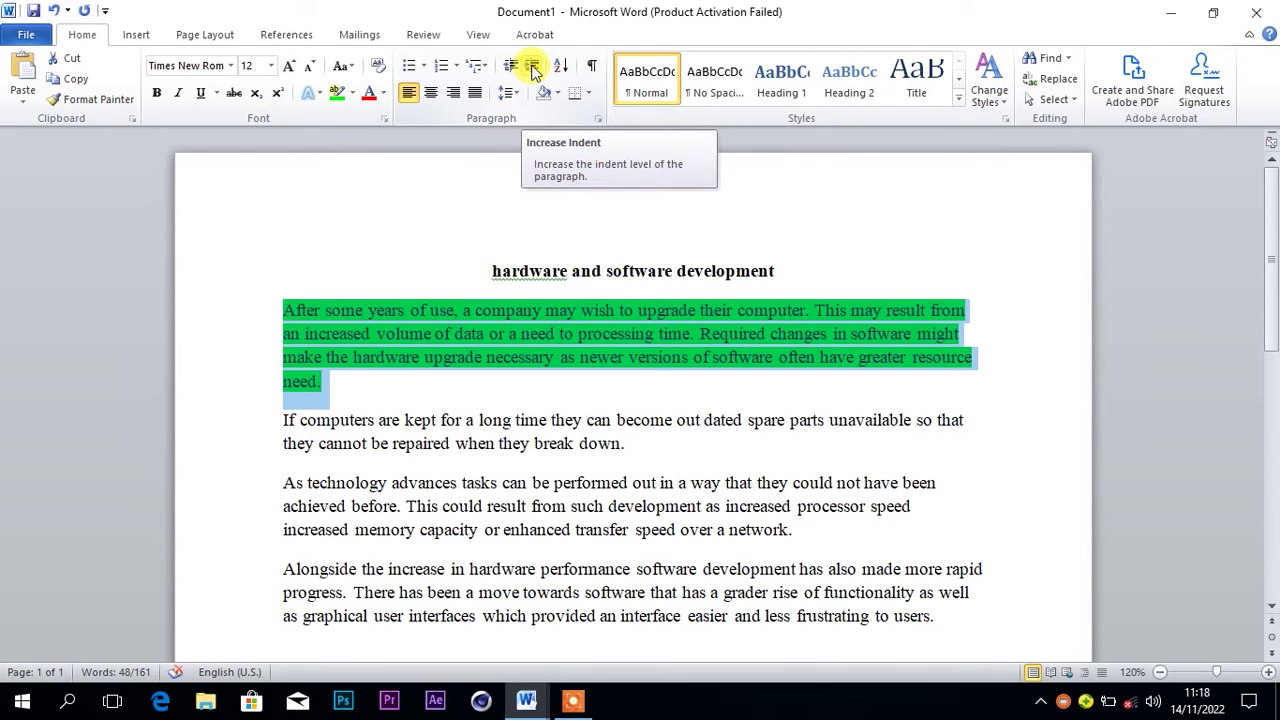
click(532, 67)
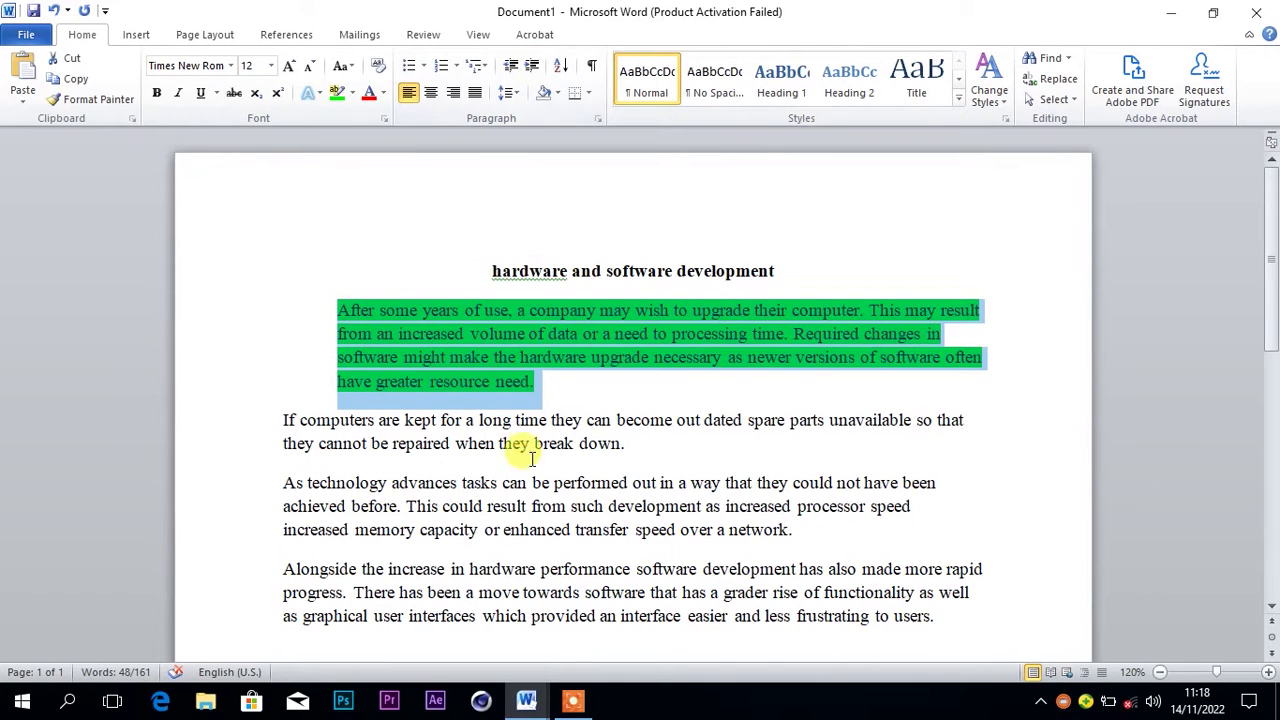
click(519, 676)
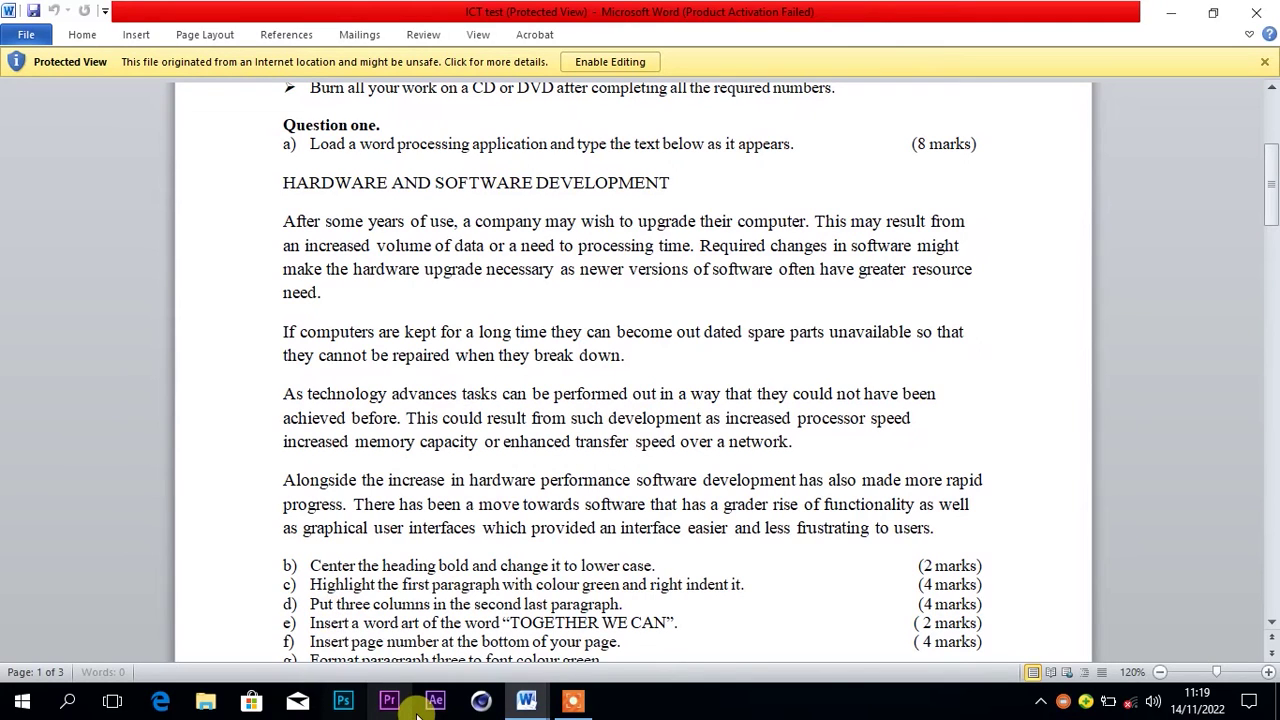
mouse_move(527, 706)
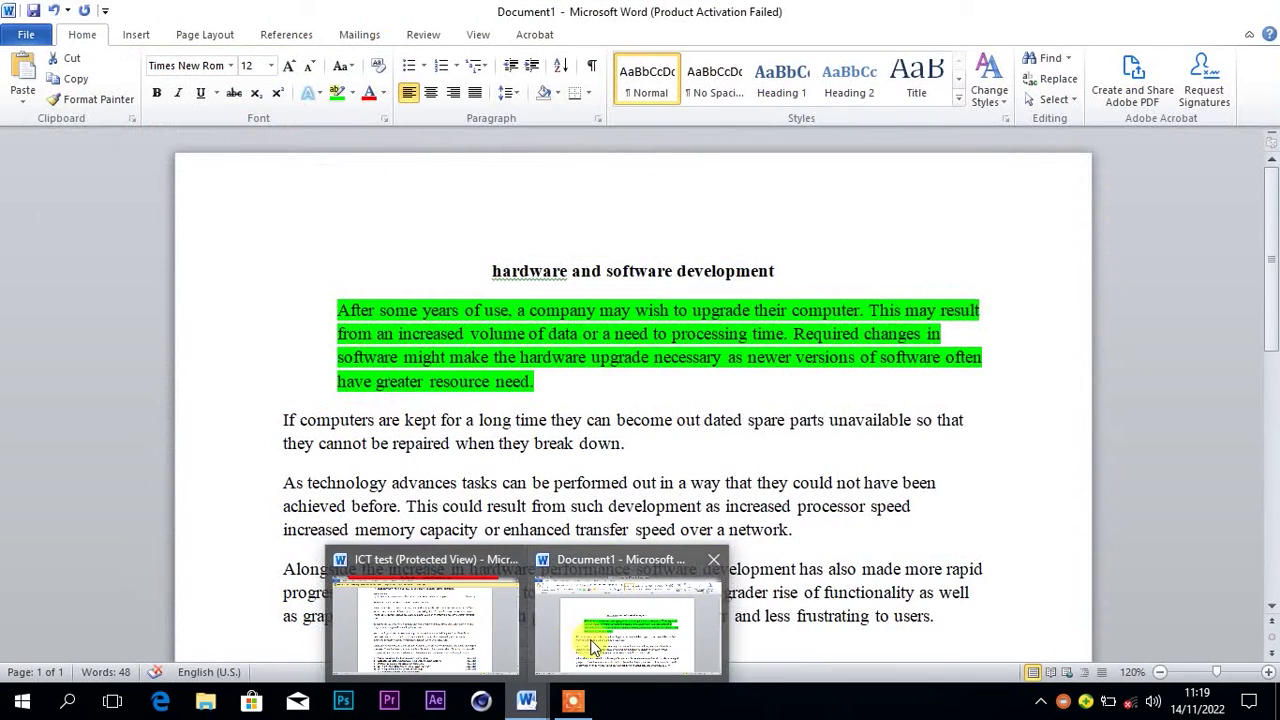
click(588, 636)
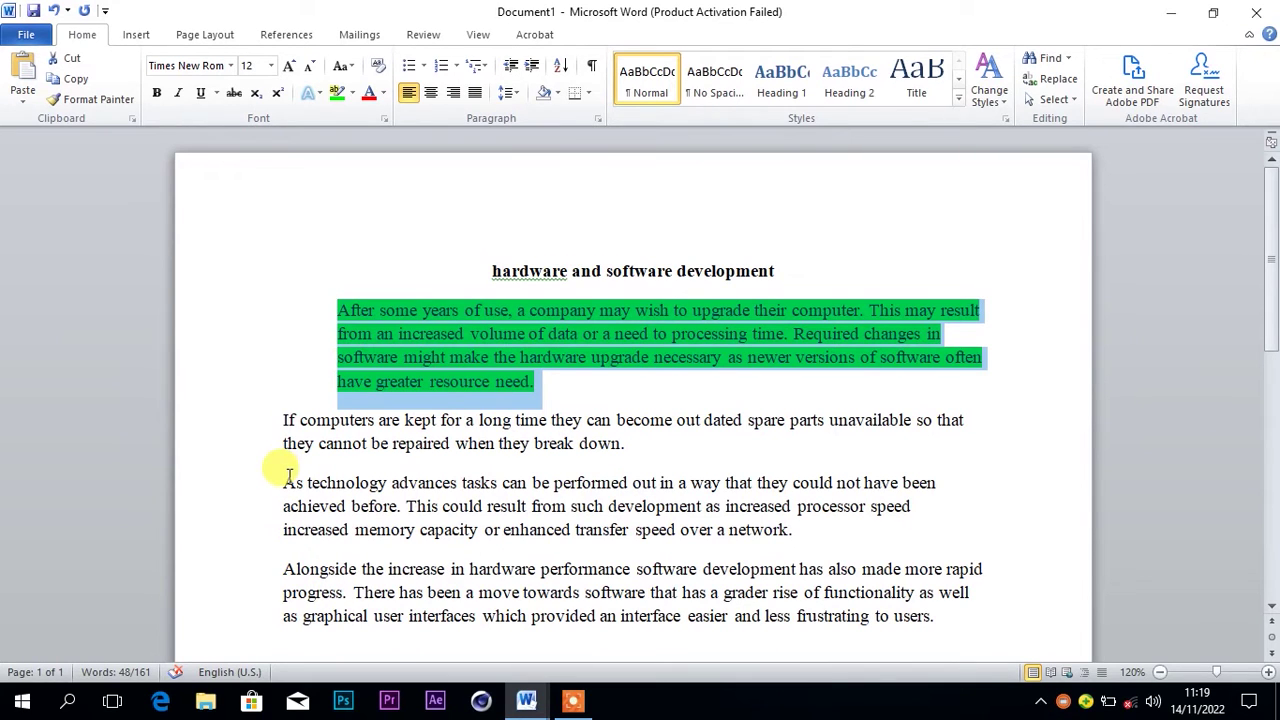
Lay out the 'As technology advances' paragraph in three columns
drag(281, 487, 806, 538)
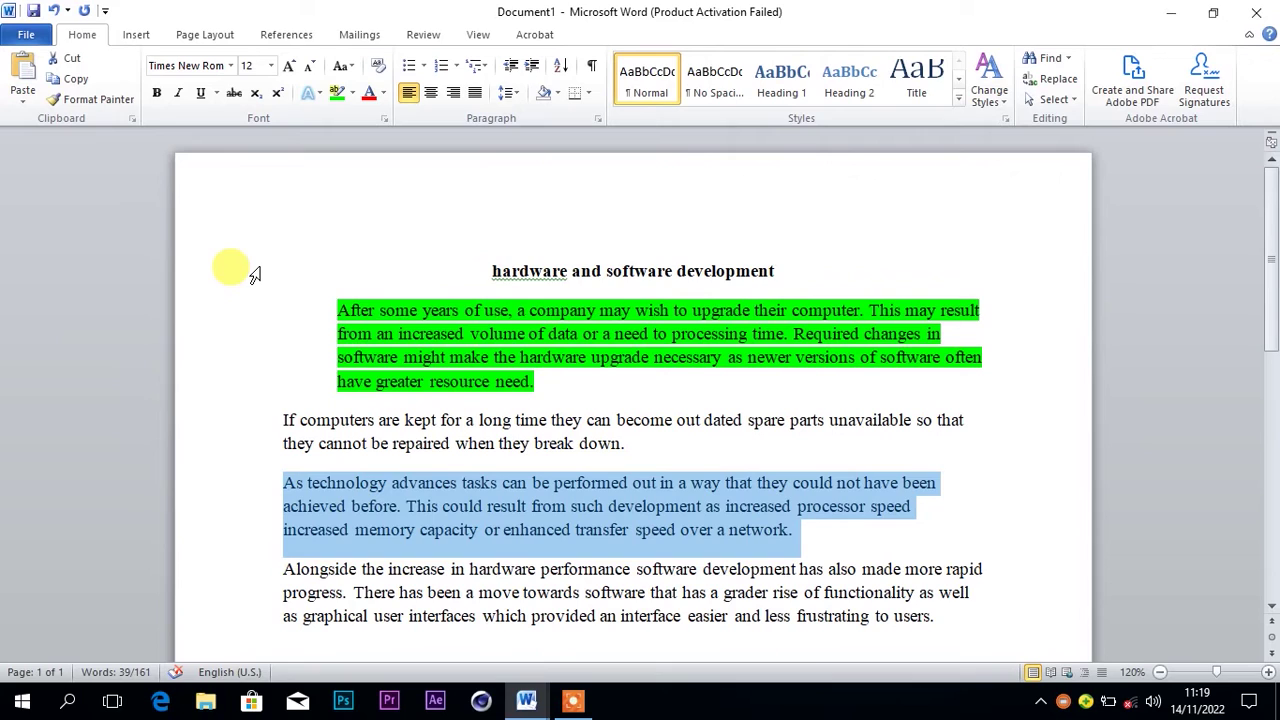
click(196, 33)
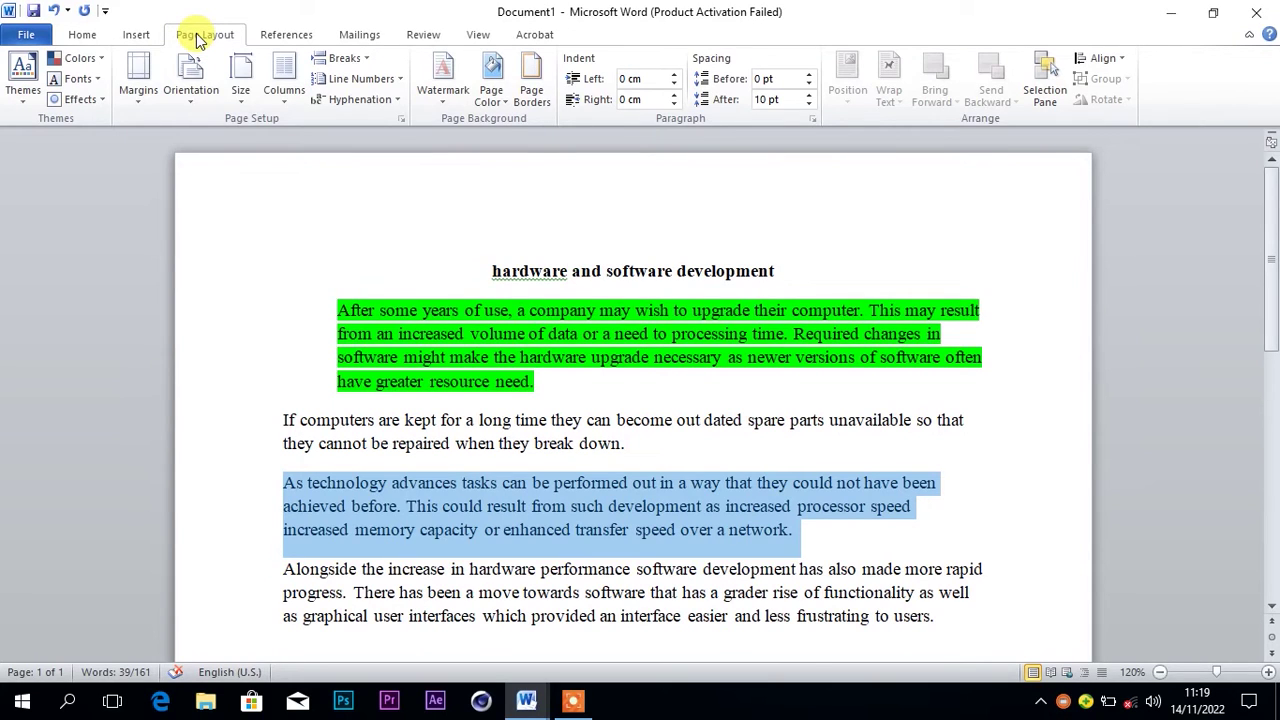
click(286, 90)
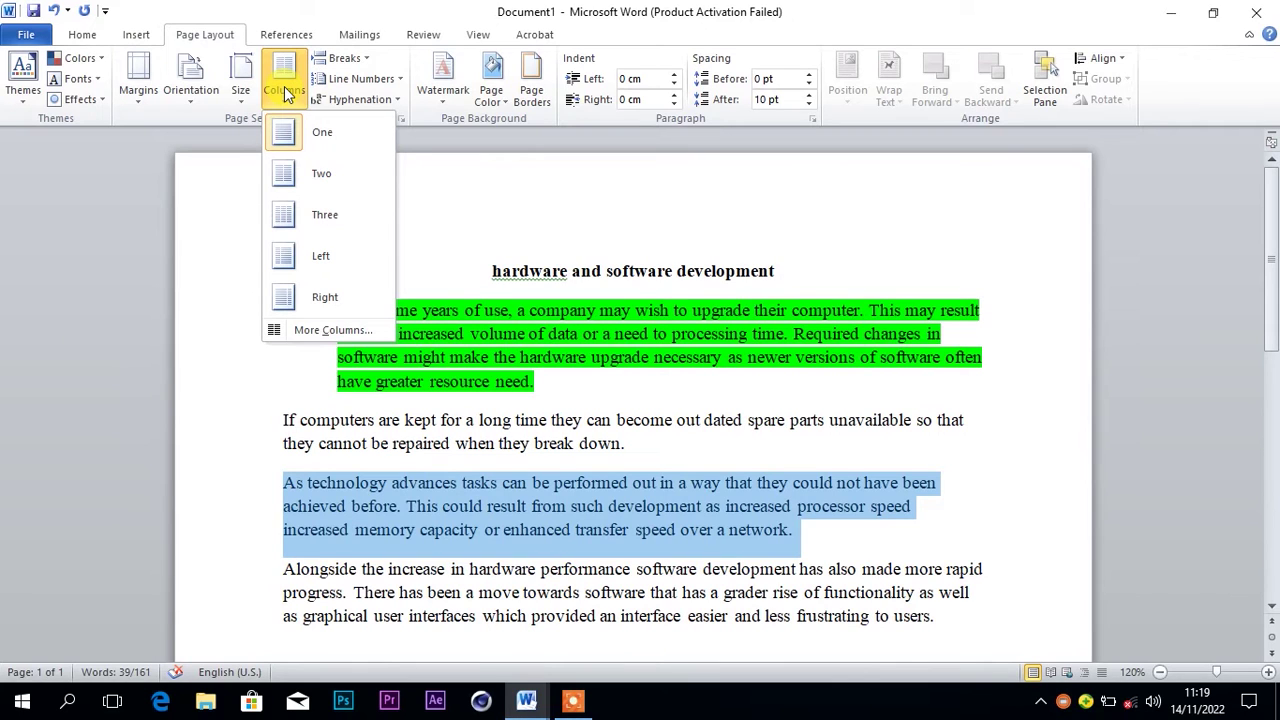
click(299, 221)
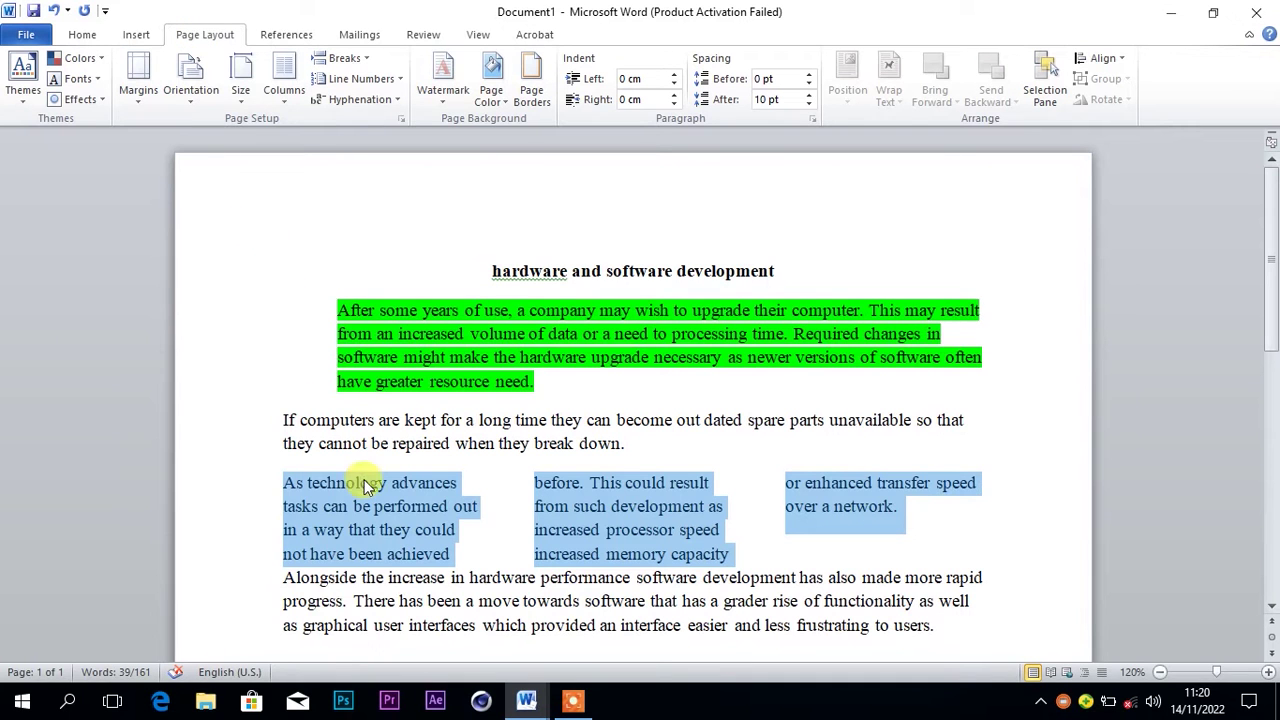
mouse_move(520, 698)
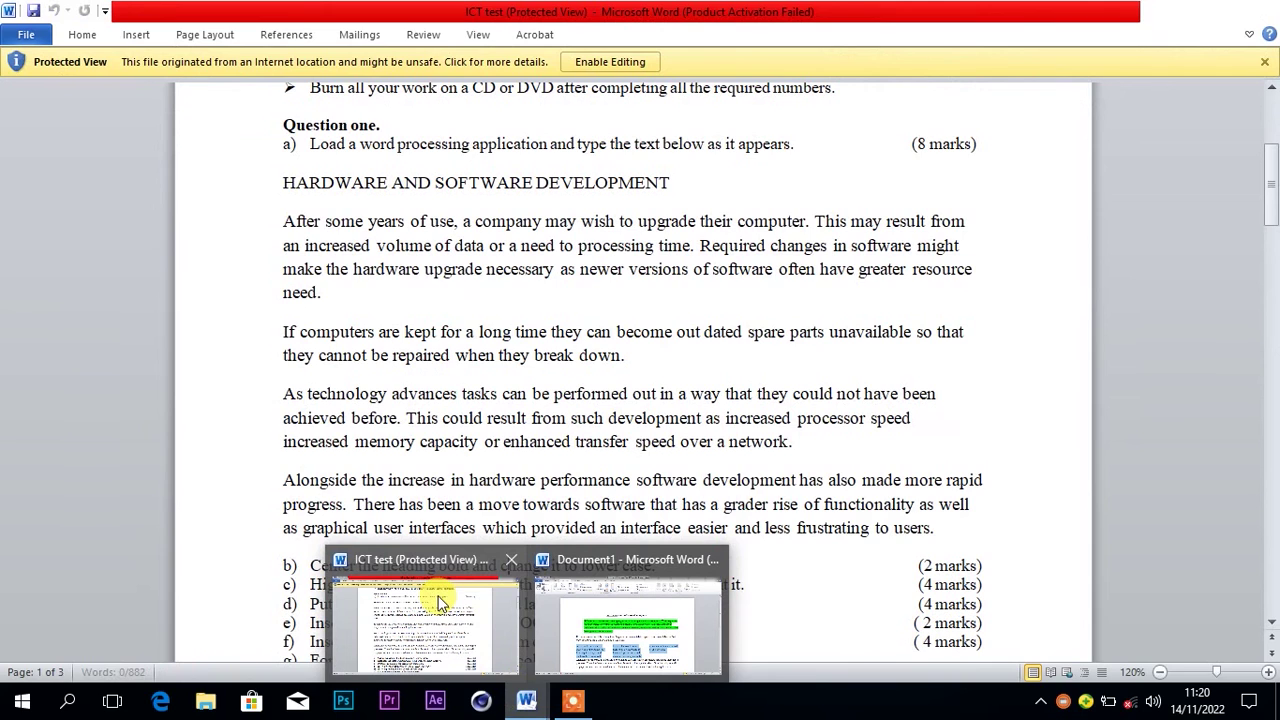
Review questions g) to m) in ICT test, then return to Document1's last paragraph
click(435, 600)
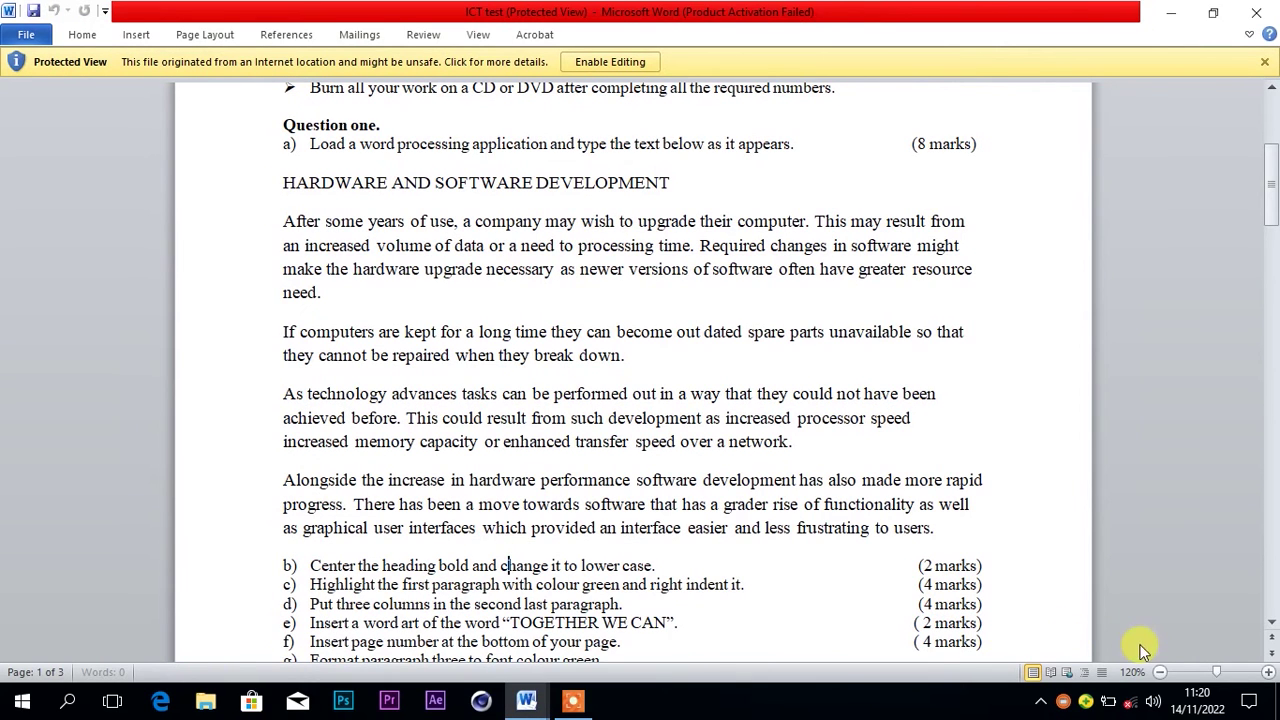
click(1271, 622)
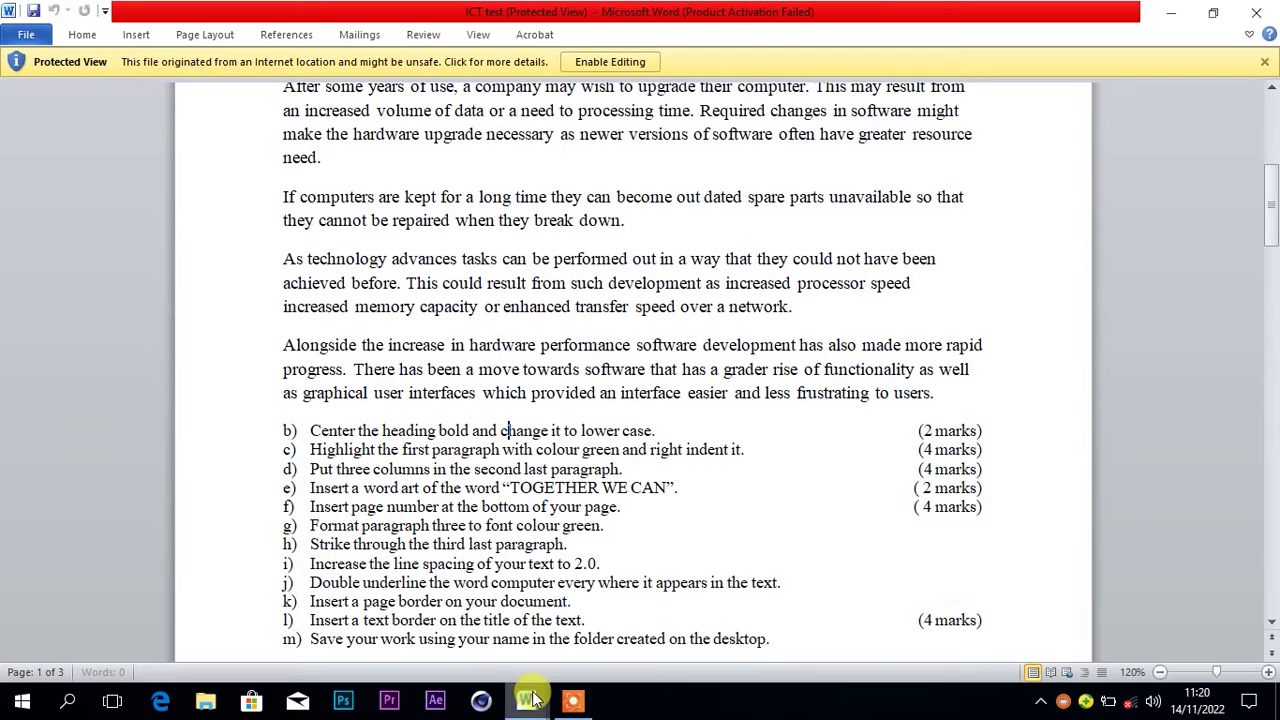
mouse_move(531, 698)
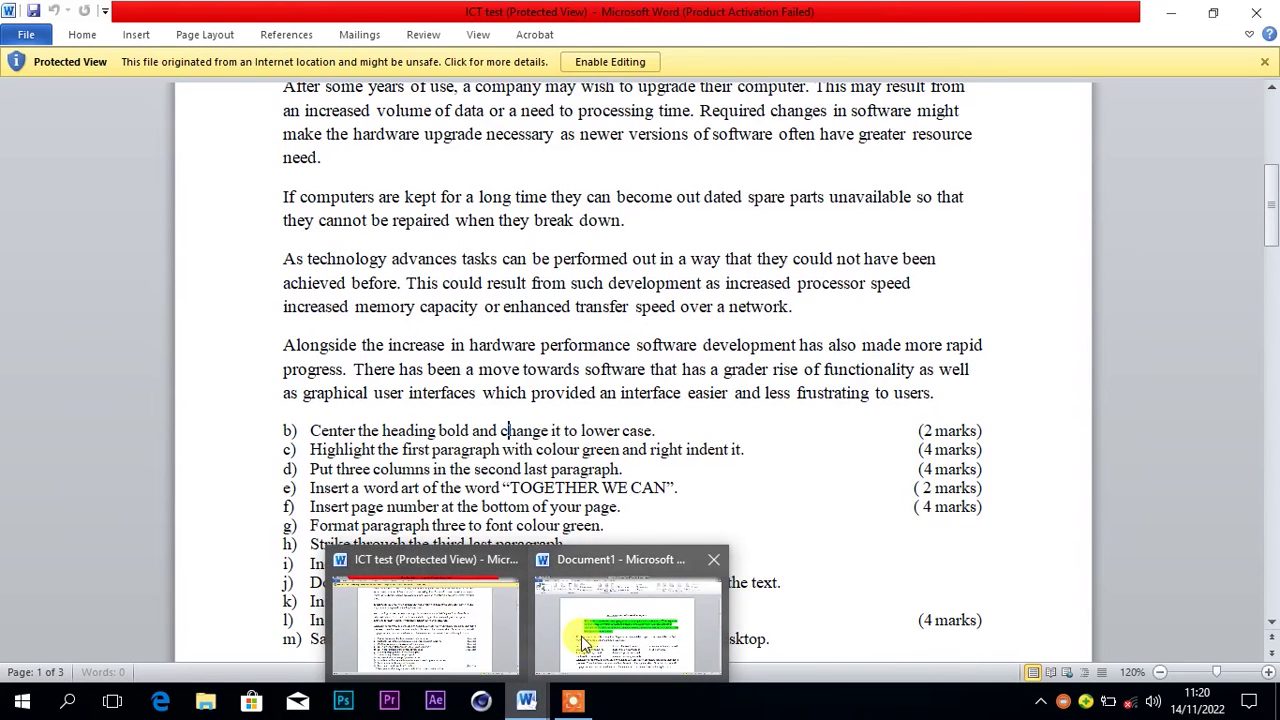
click(580, 651)
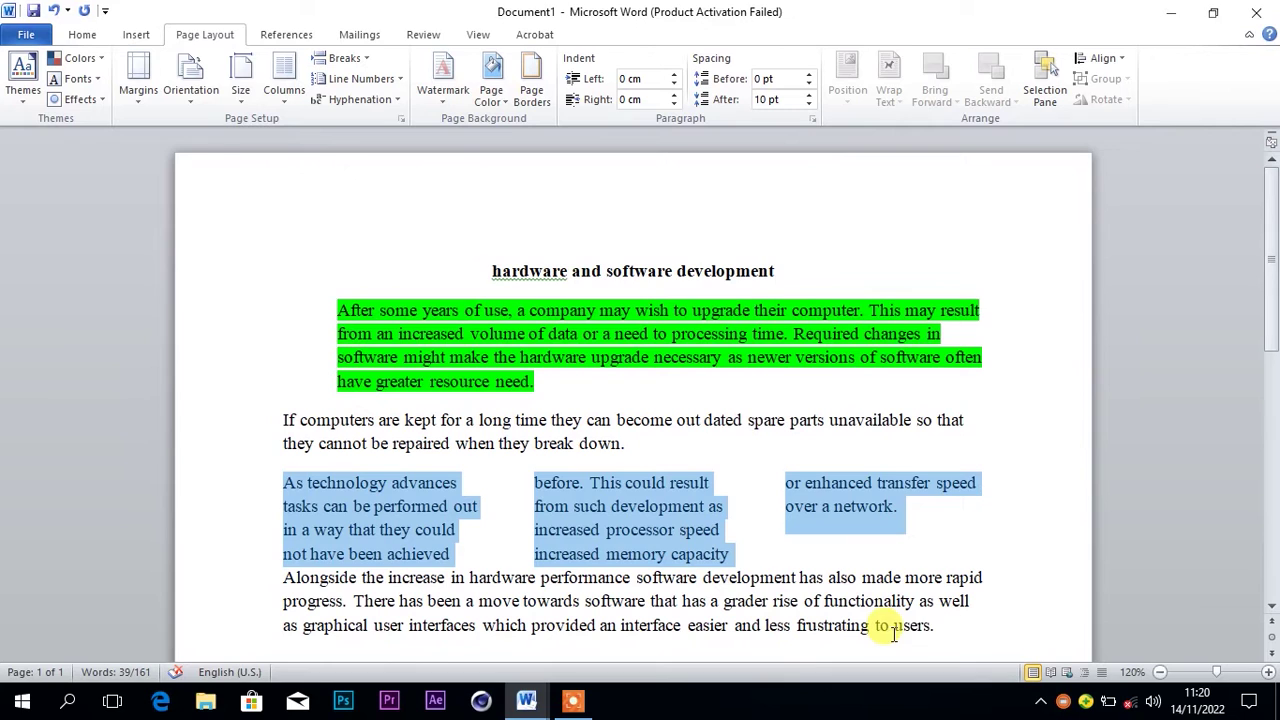
click(946, 626)
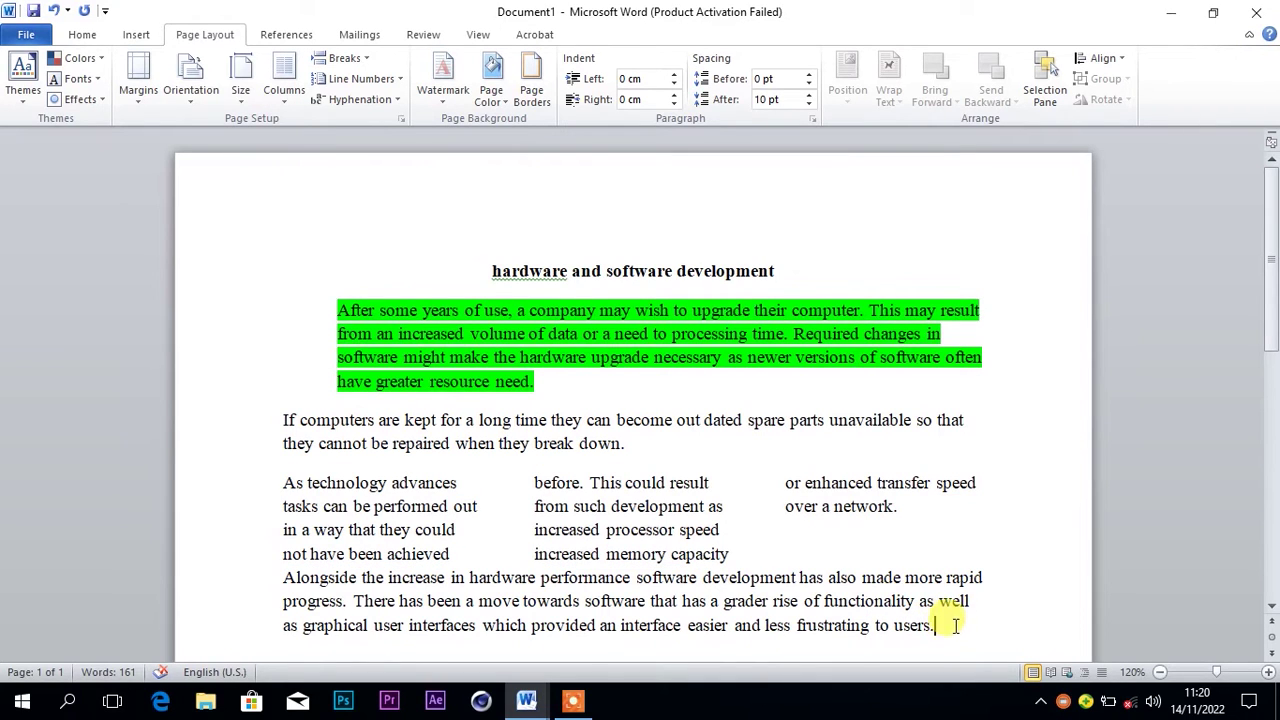
scroll(957, 600, down, 1)
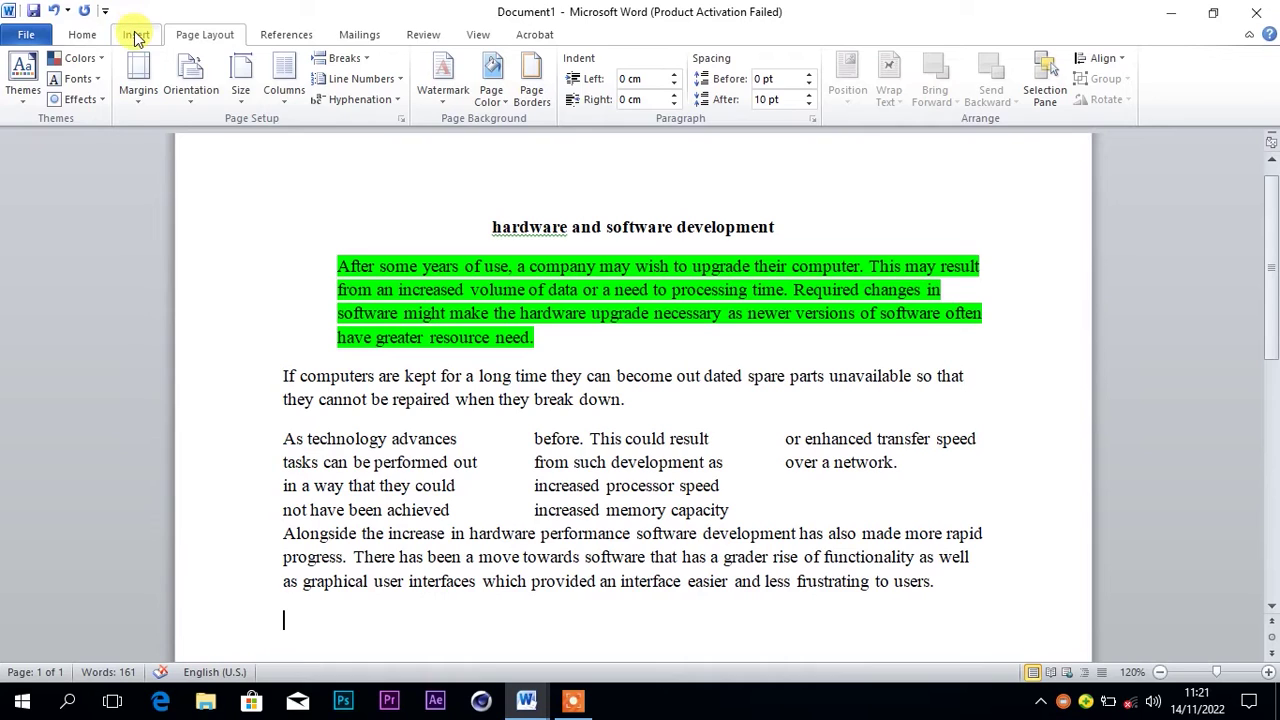
Insert red shadowed WordArt reading 'TOGETHER WE CAN' below the last paragraph
click(135, 34)
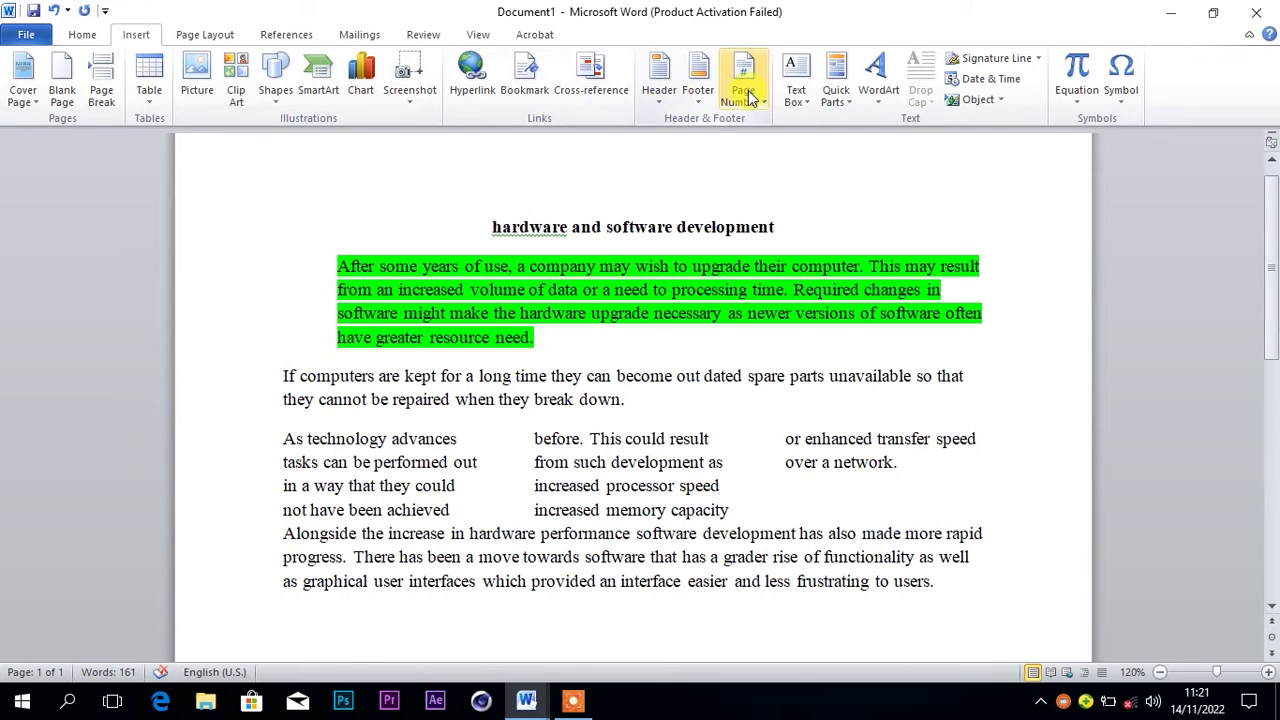
click(877, 78)
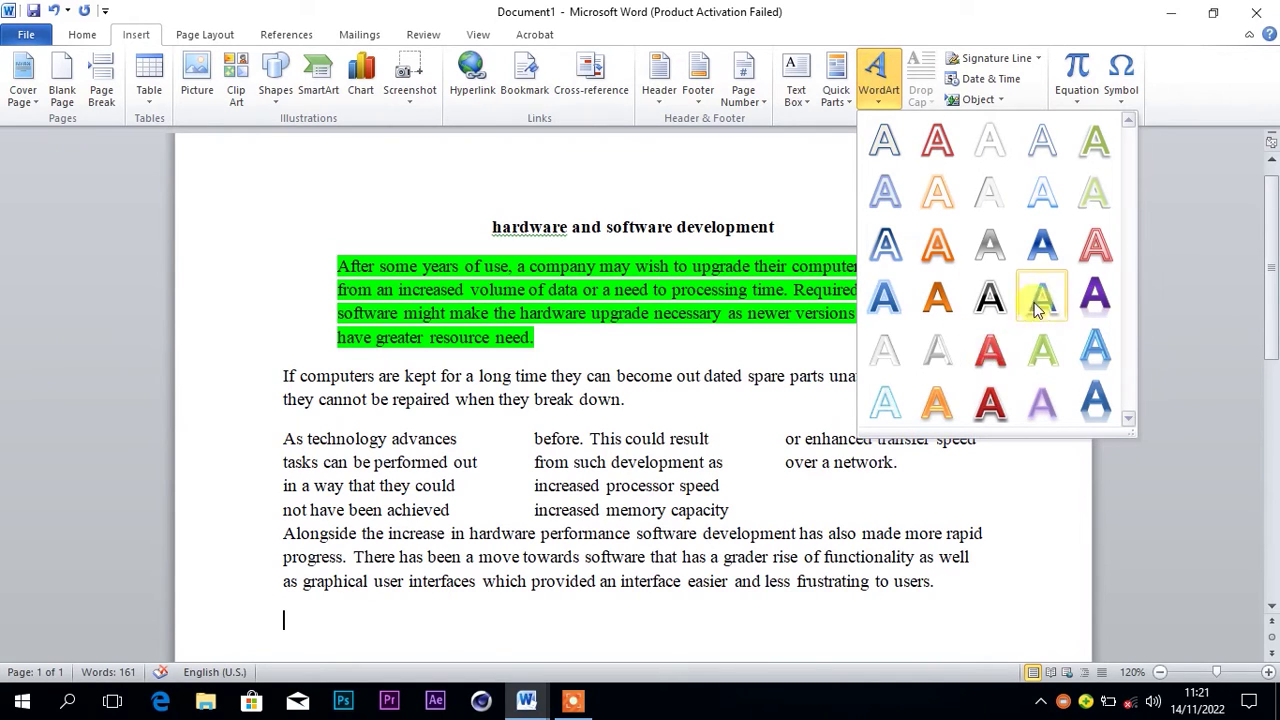
click(990, 400)
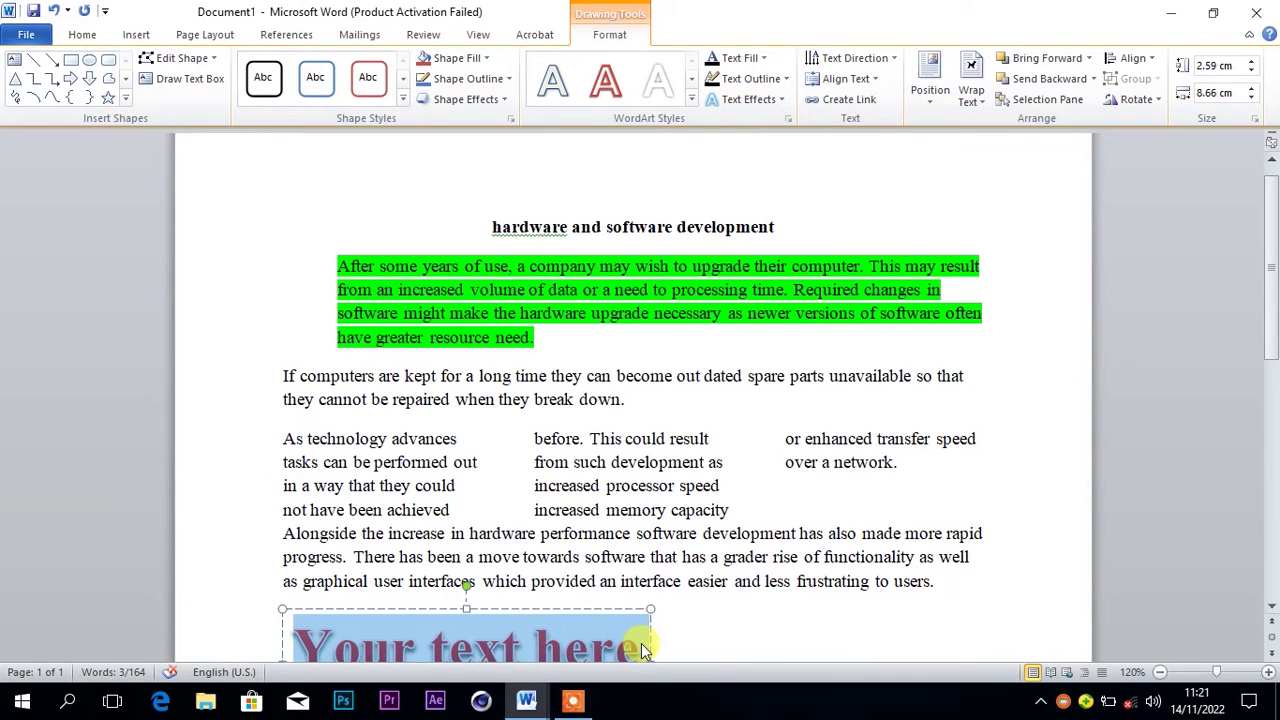
text(TOG)
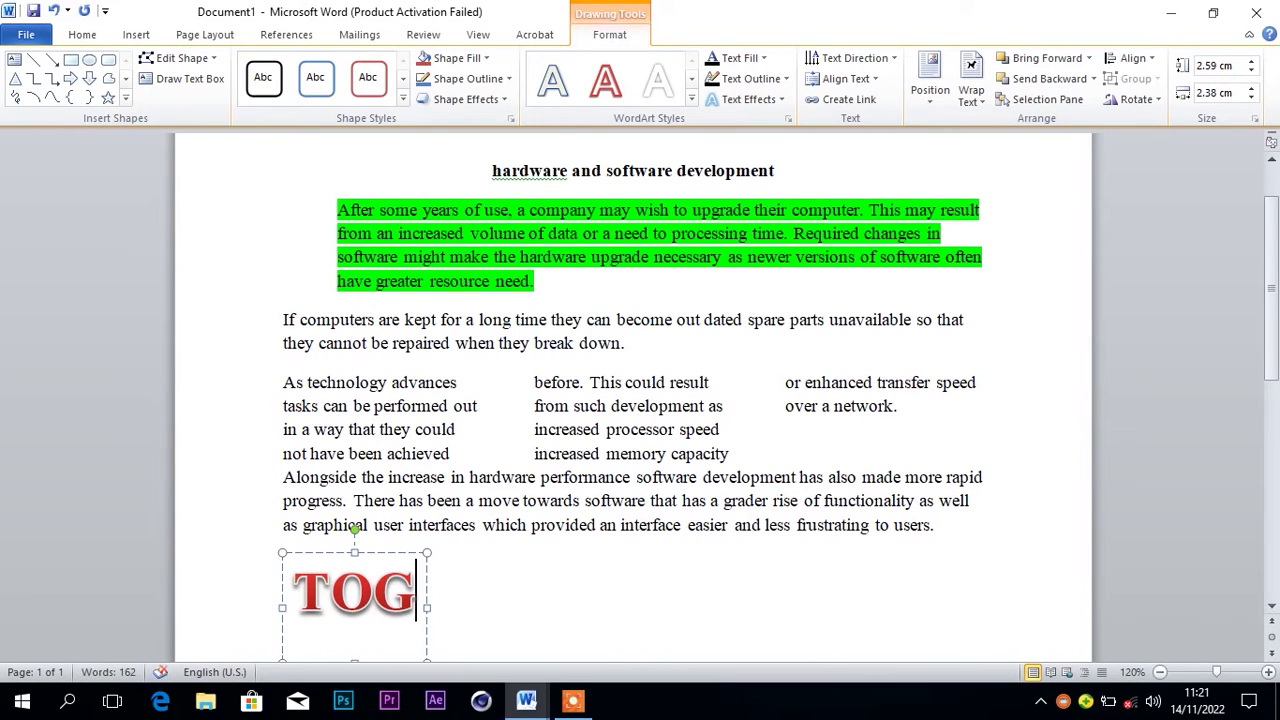
text(ETHR)
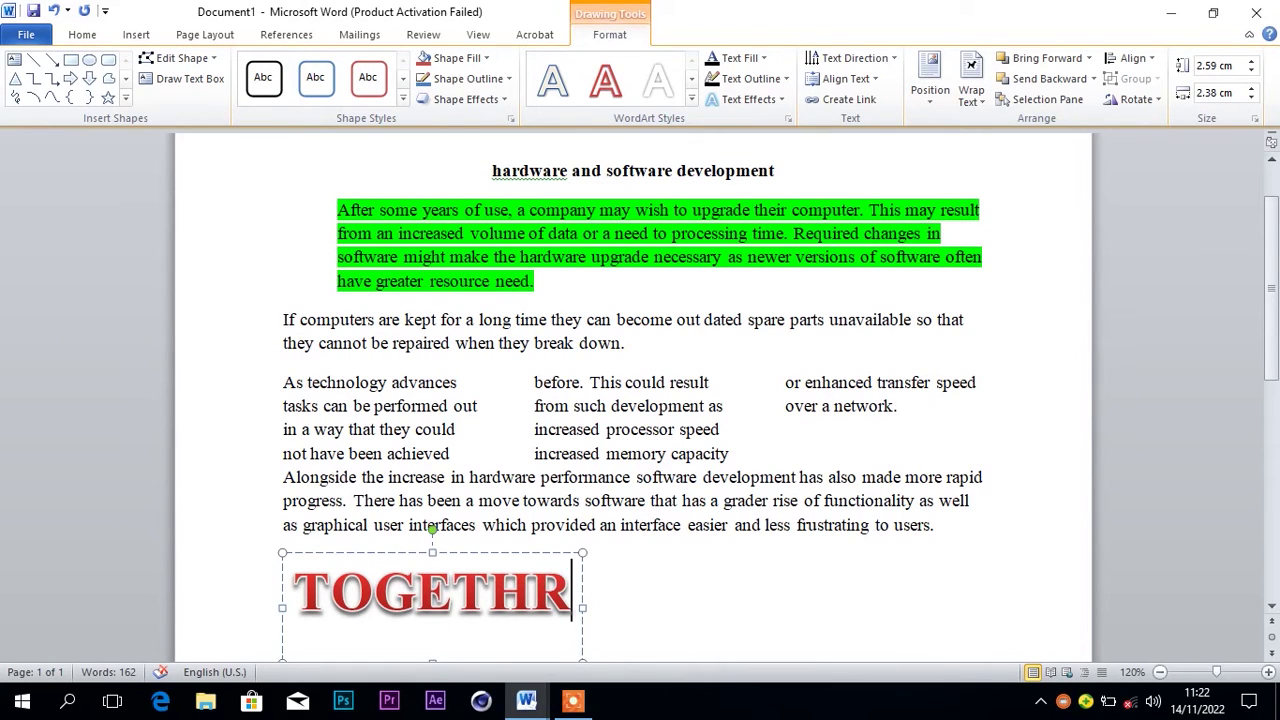
key(BackSpace)
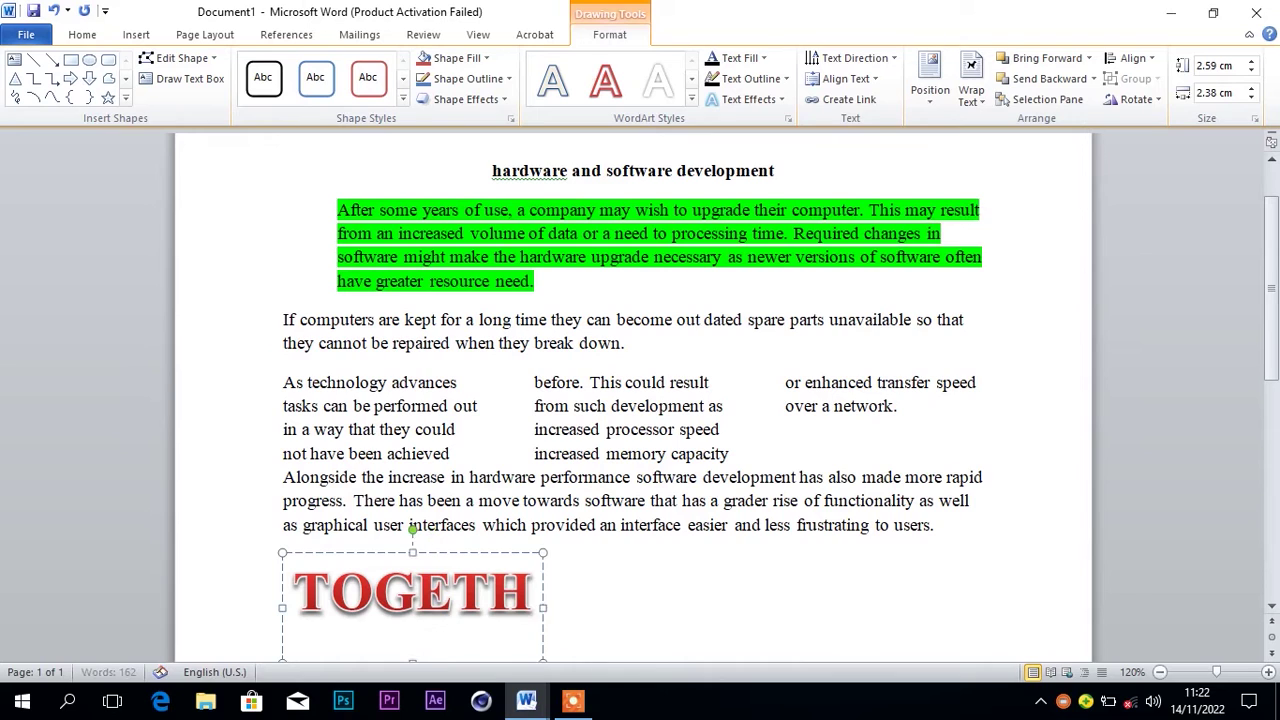
text(ER)
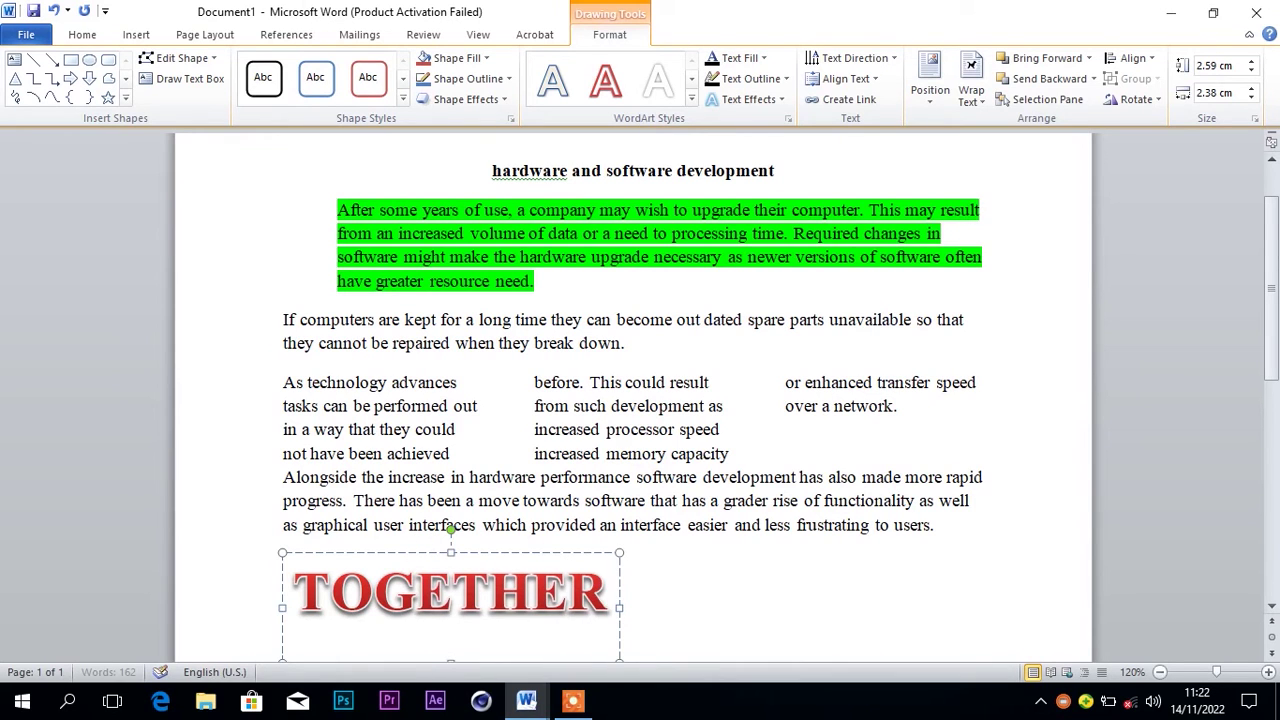
text( WE CAN)
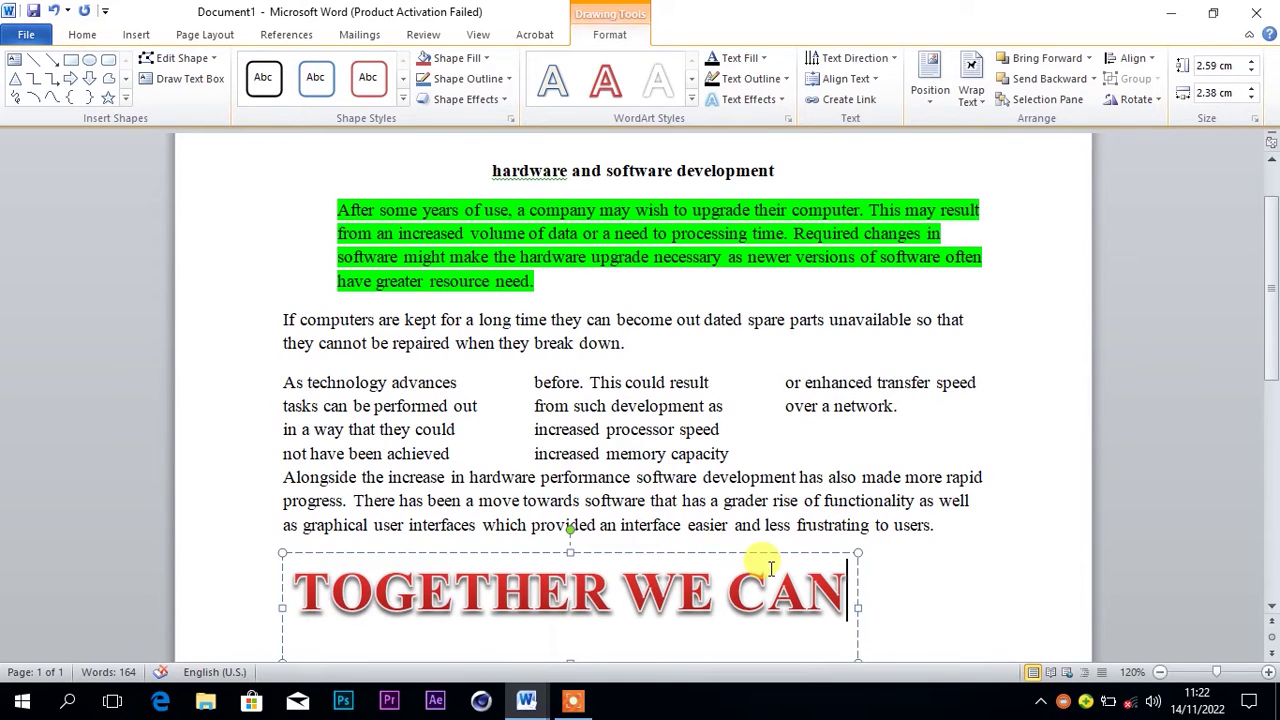
click(916, 497)
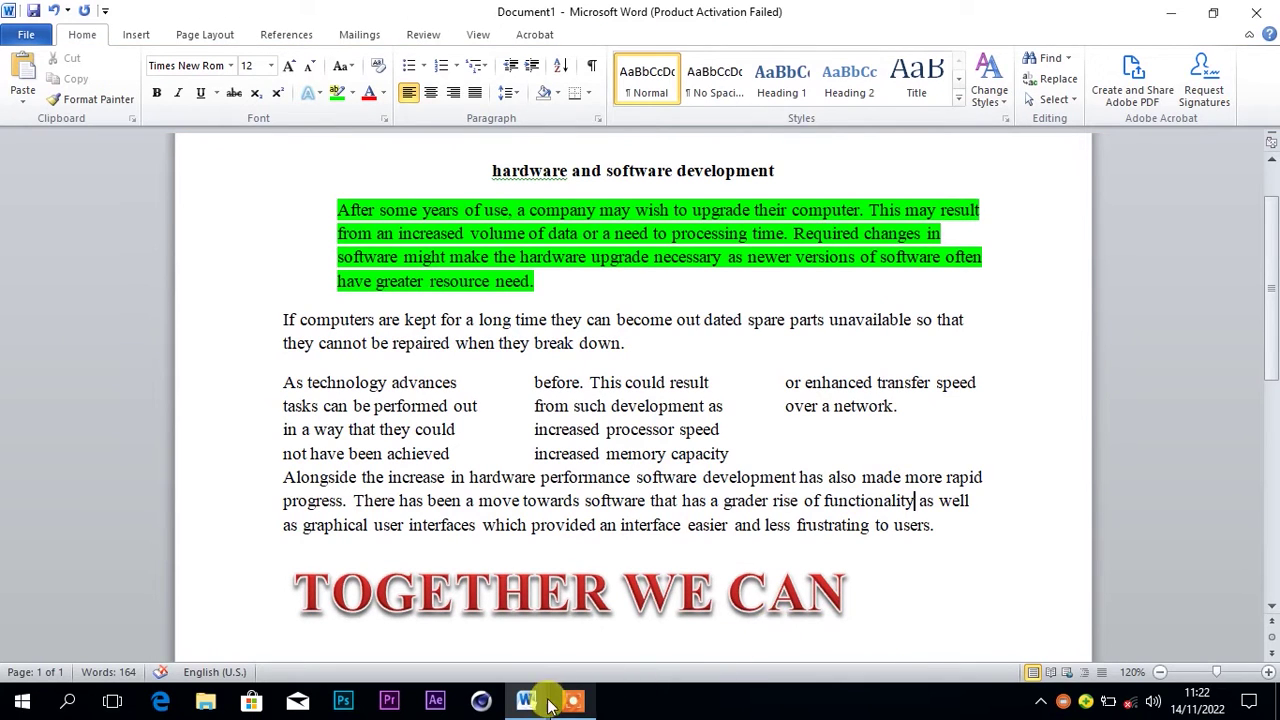
mouse_move(538, 707)
click(455, 645)
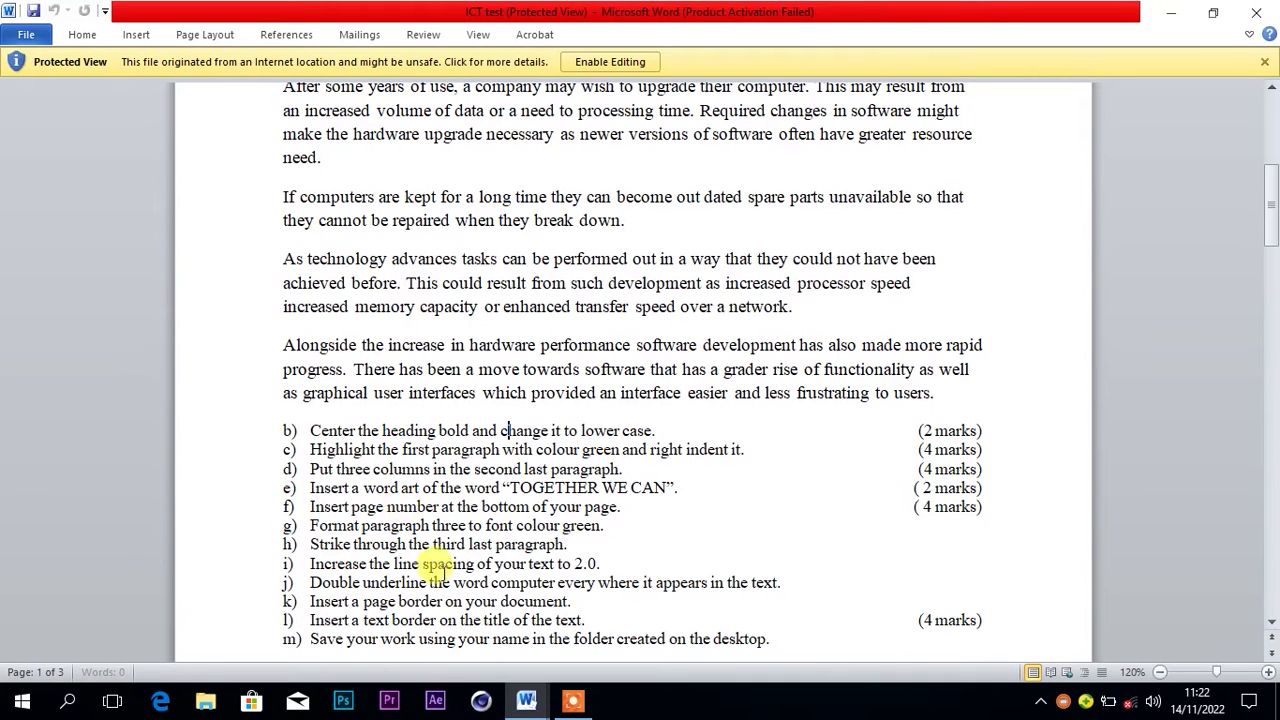
mouse_move(617, 618)
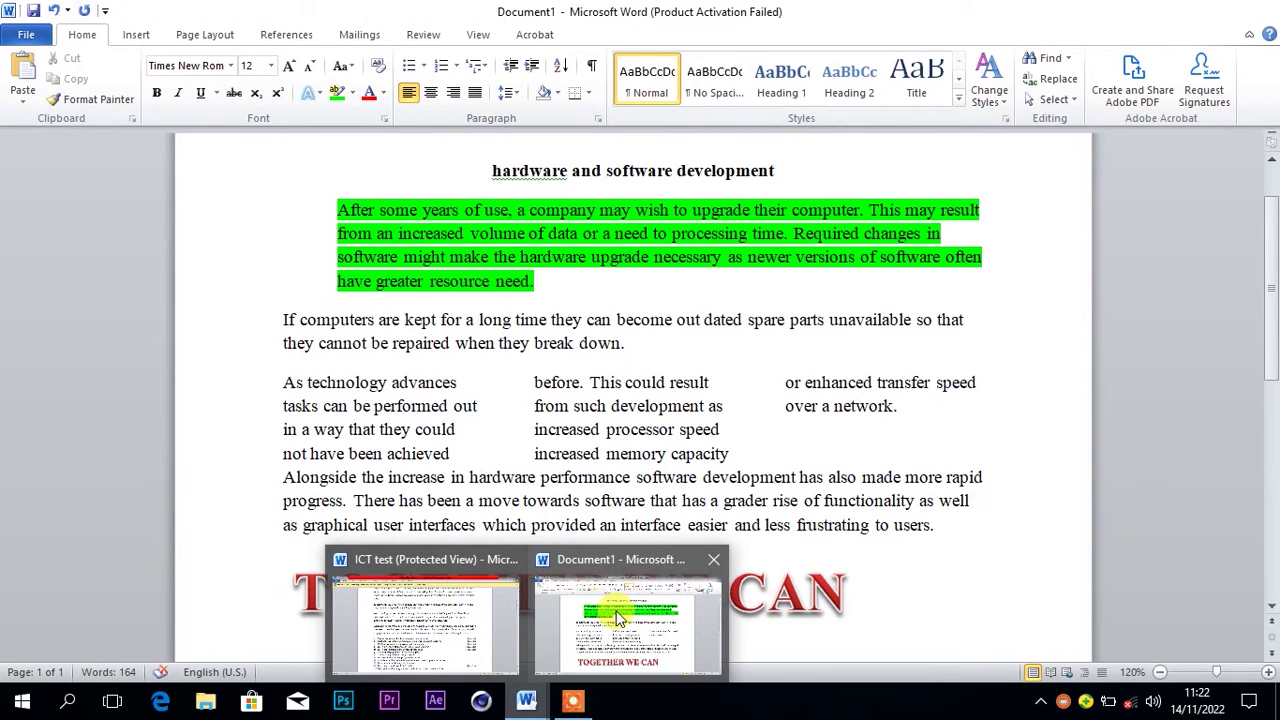
click(617, 620)
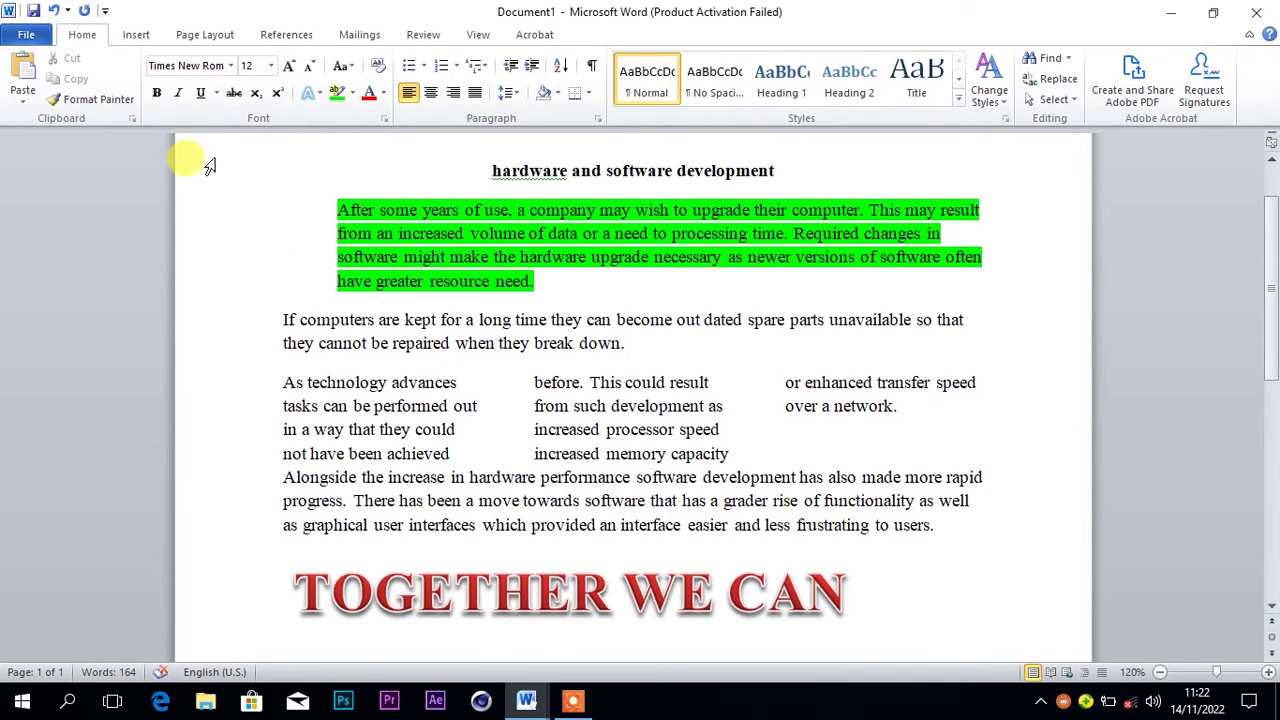
click(136, 36)
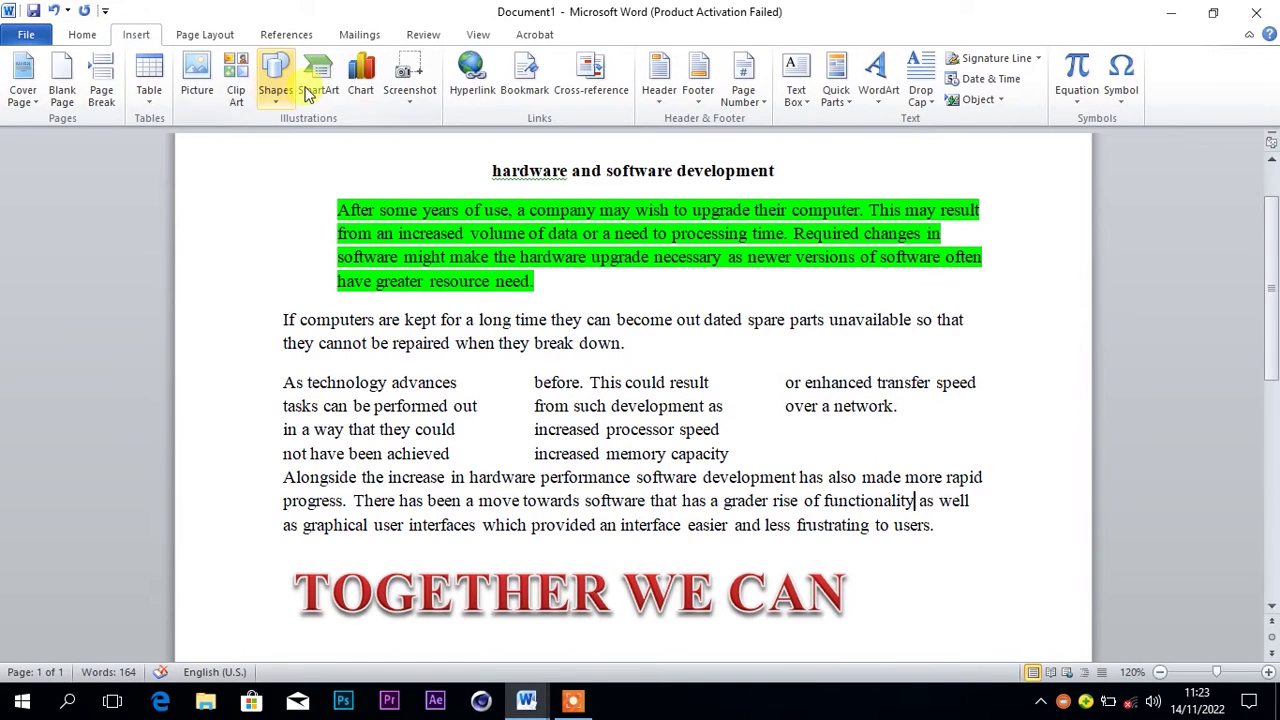
Add a Plain Number 2 page number centred at the page bottom and close the footer
click(751, 90)
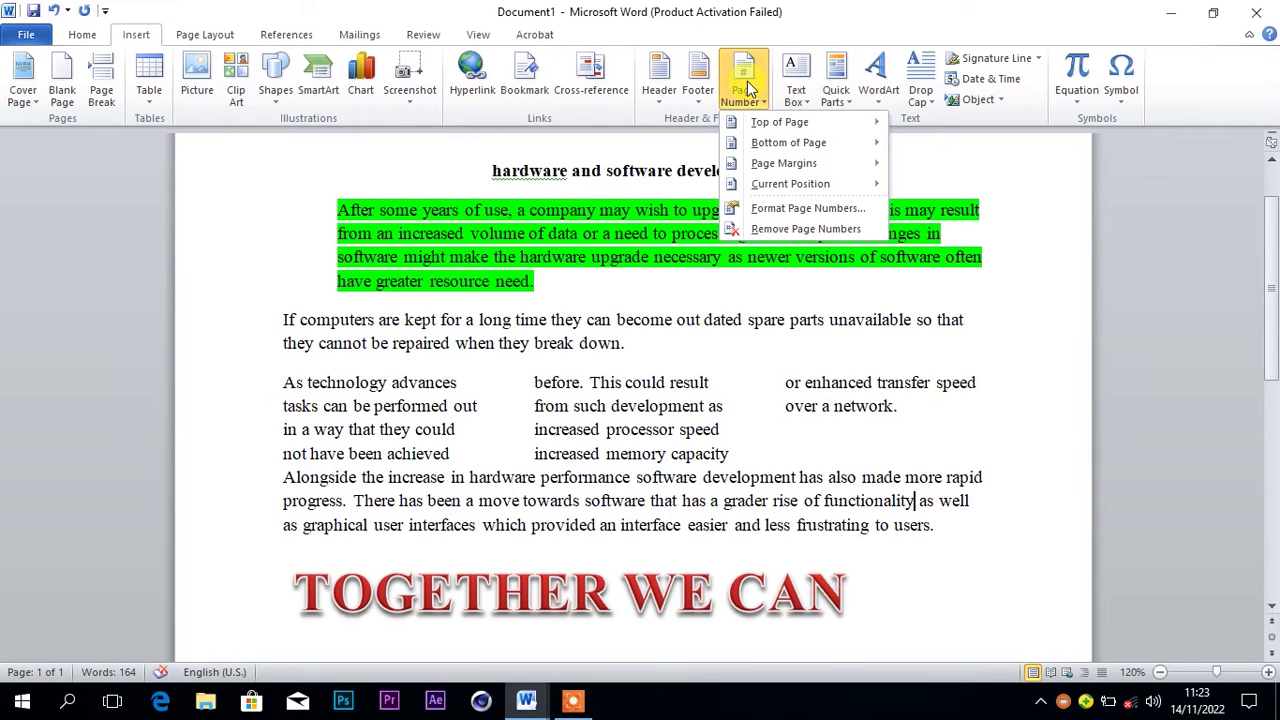
click(760, 125)
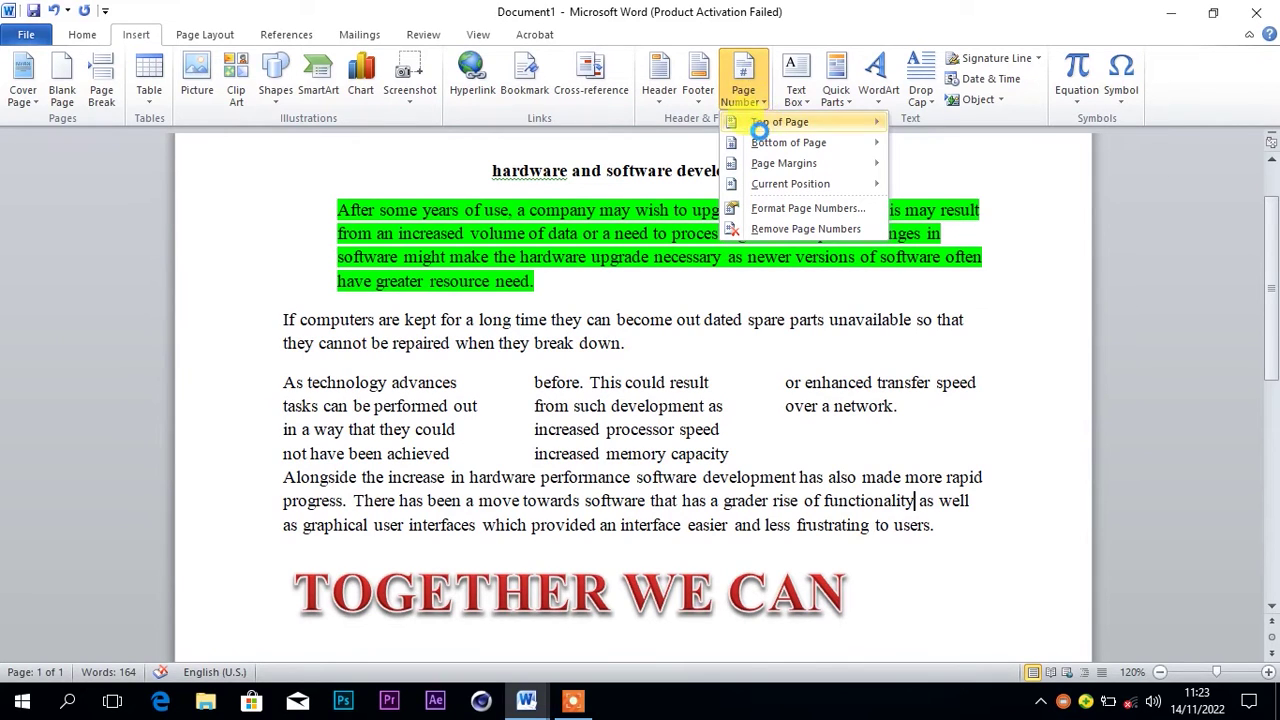
mouse_move(777, 144)
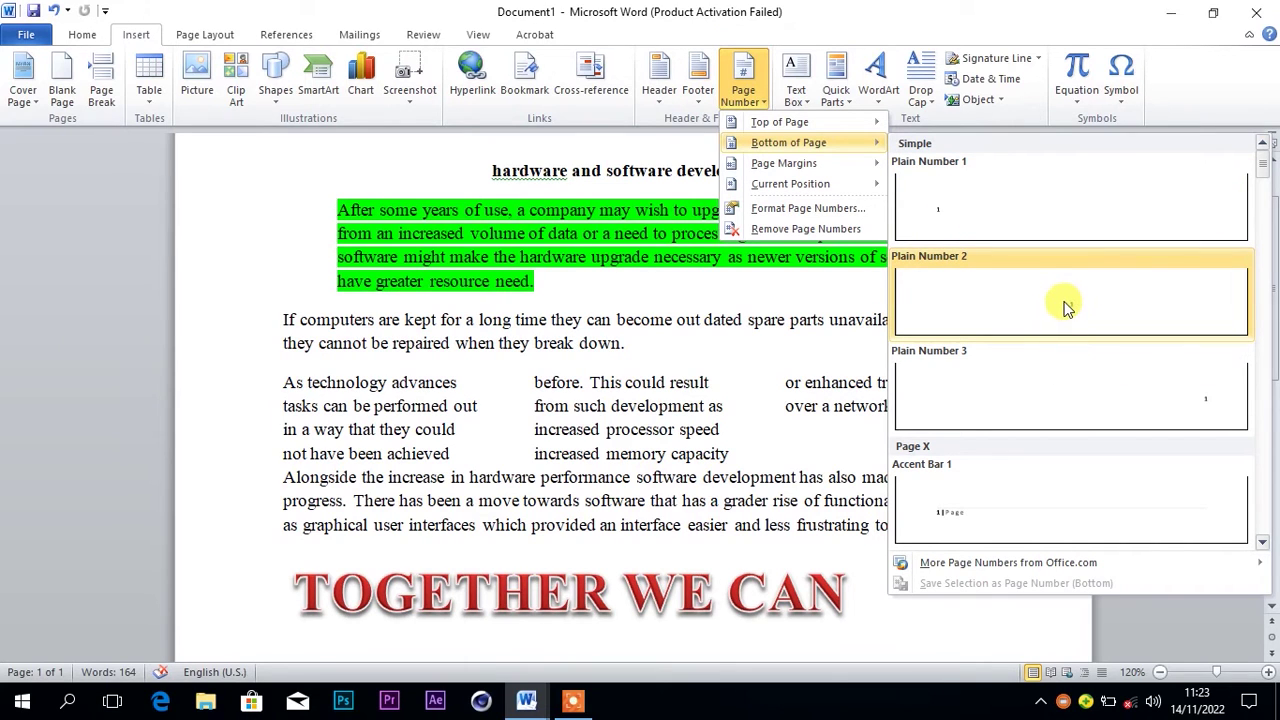
click(1061, 301)
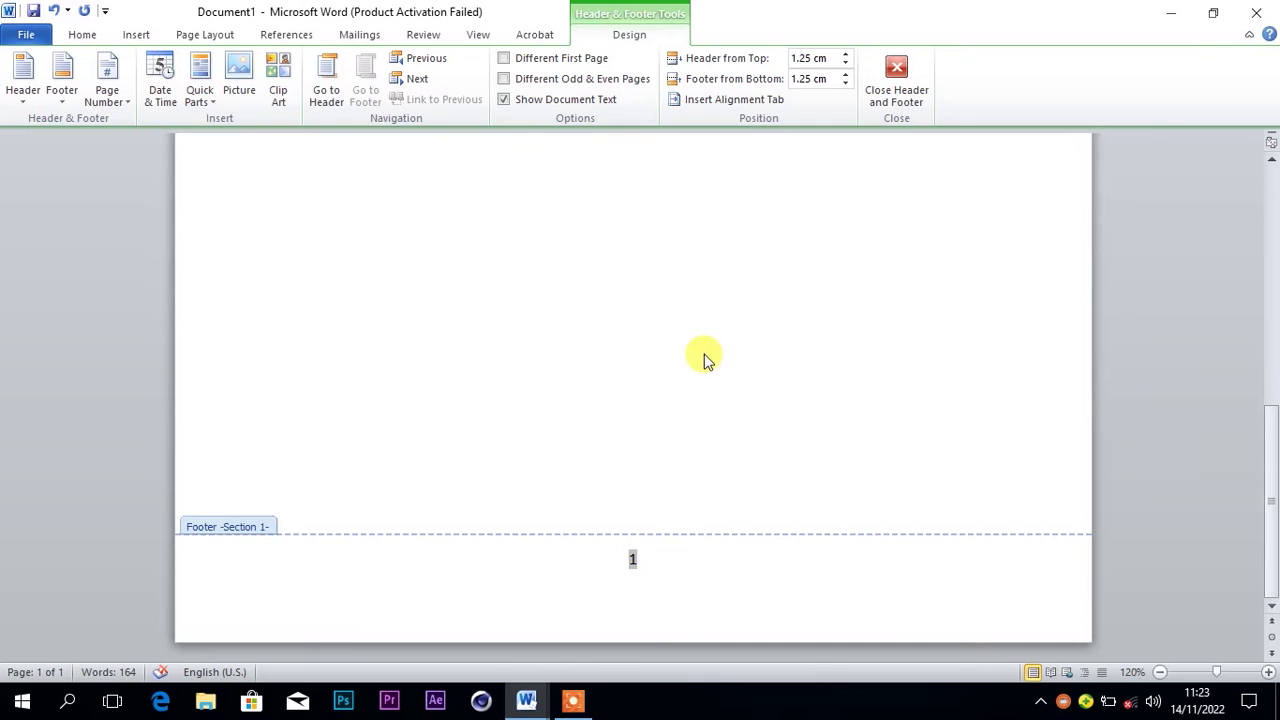
click(895, 70)
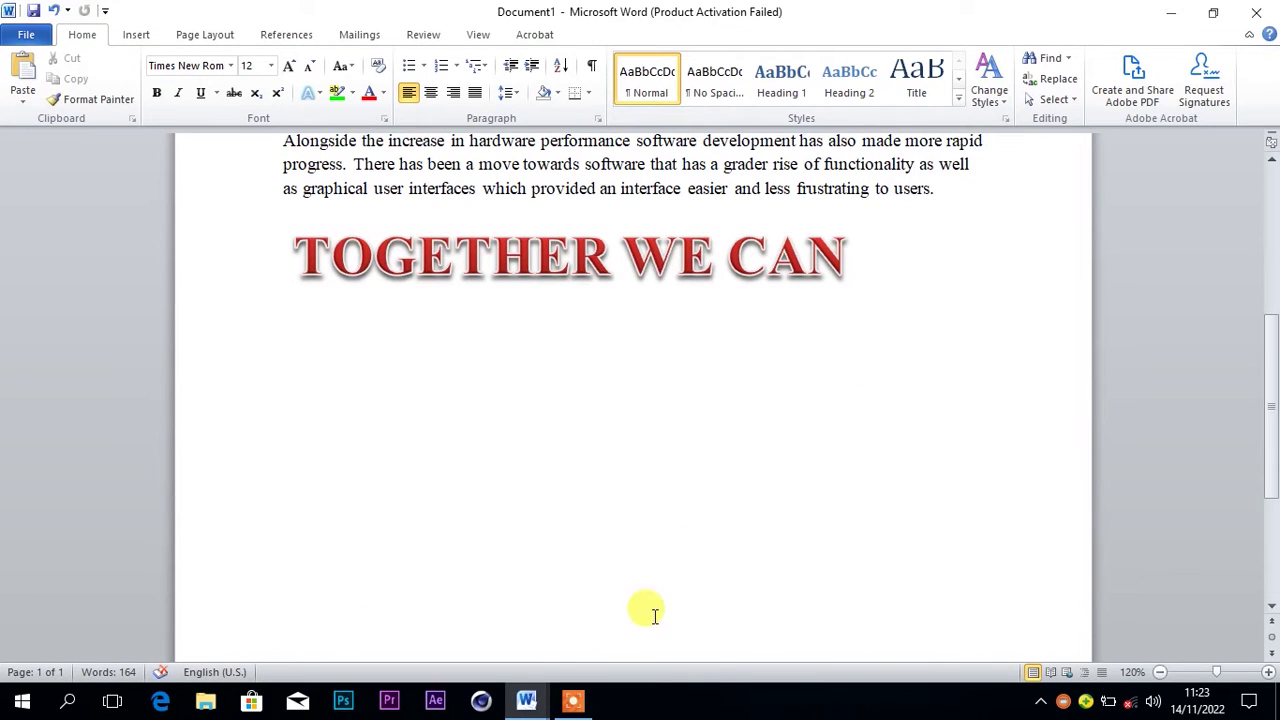
mouse_move(527, 698)
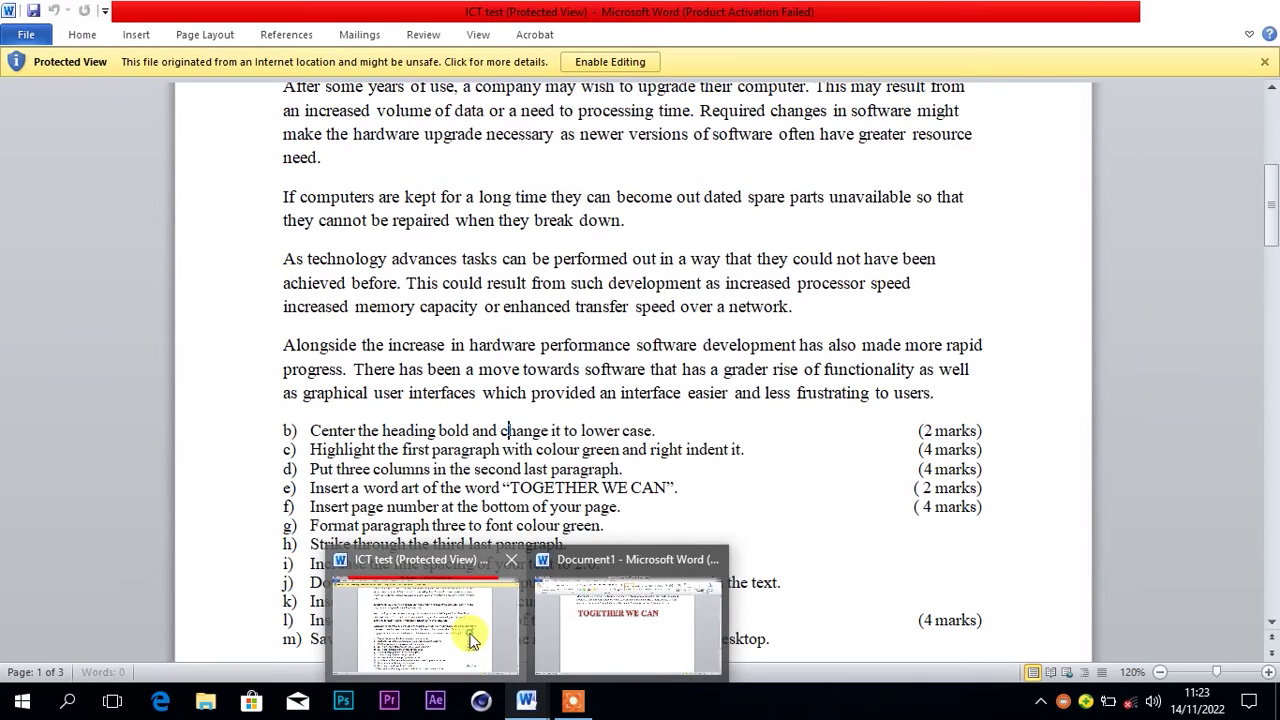
click(472, 638)
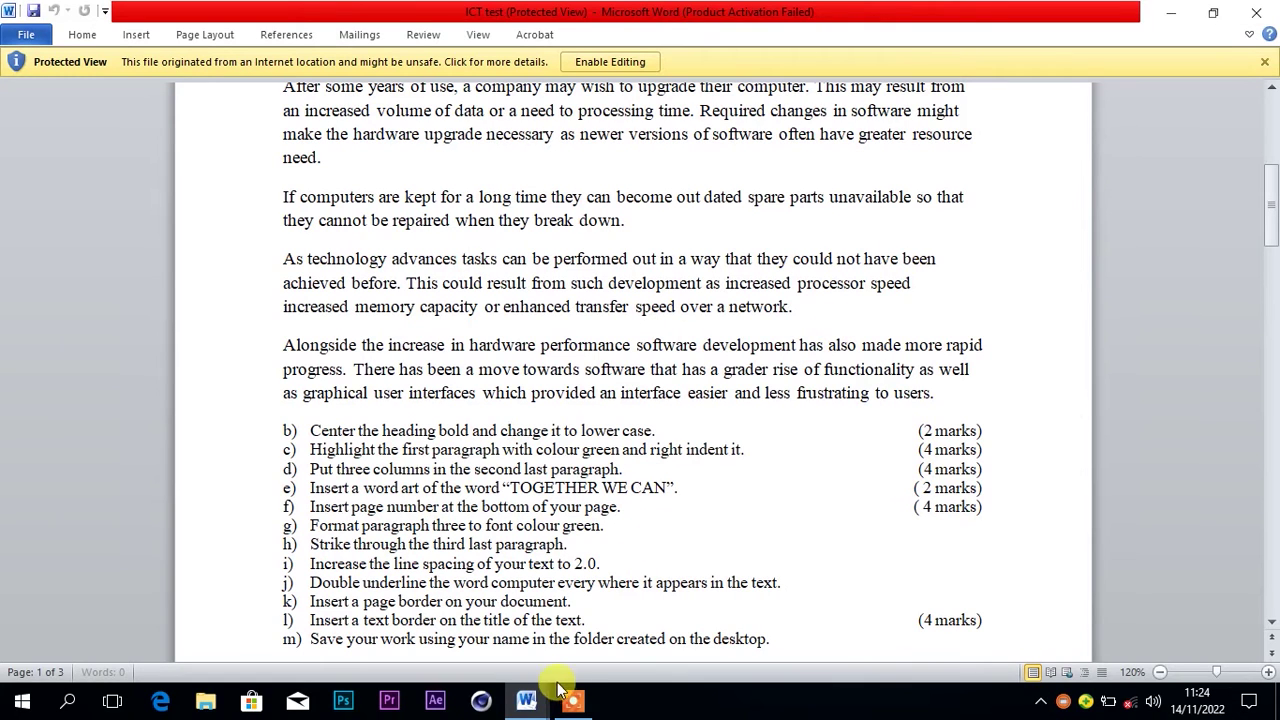
mouse_move(530, 690)
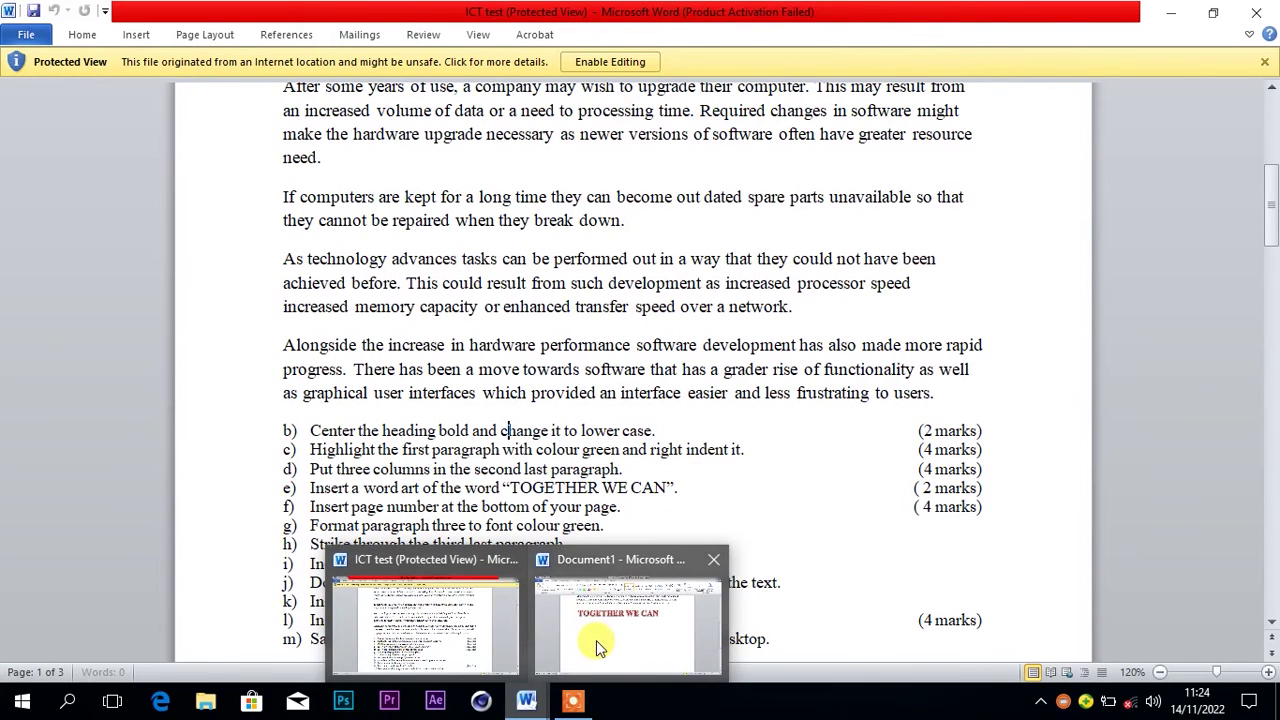
click(600, 645)
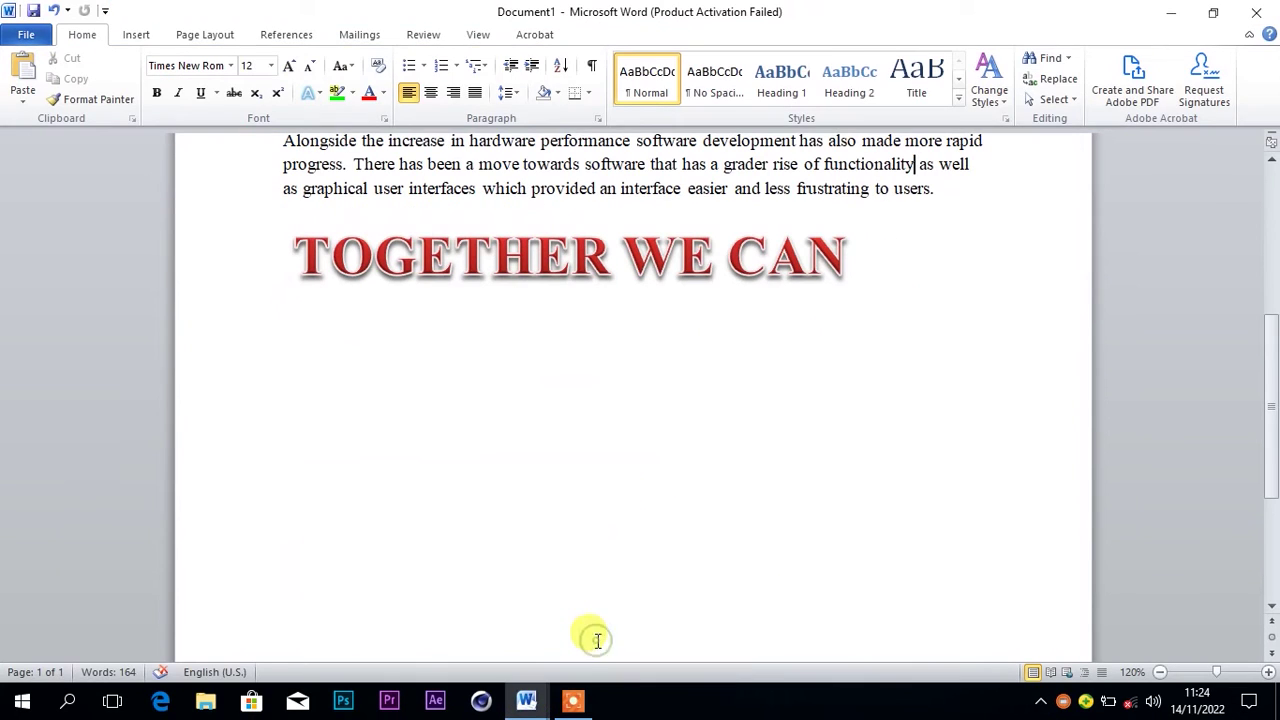
click(1271, 163)
drag(1271, 163, 1271, 163)
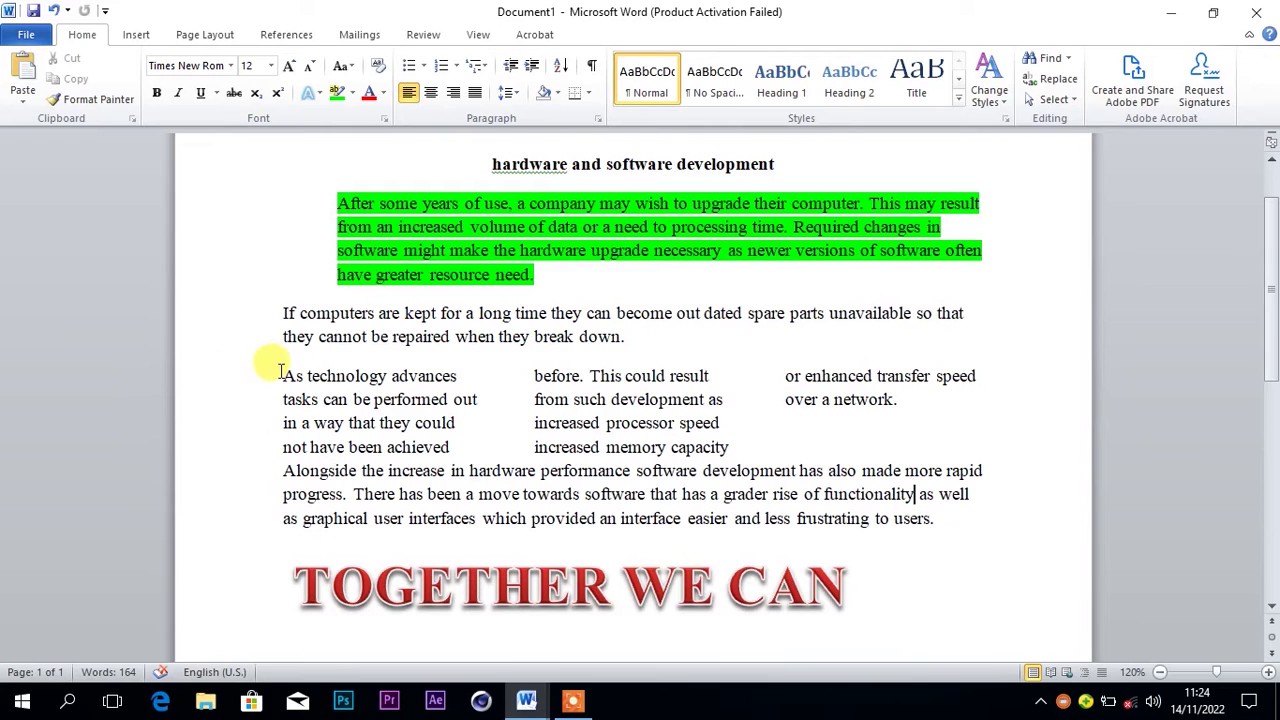
Colour the three-column 'As technology advances' paragraph green
drag(281, 373, 950, 432)
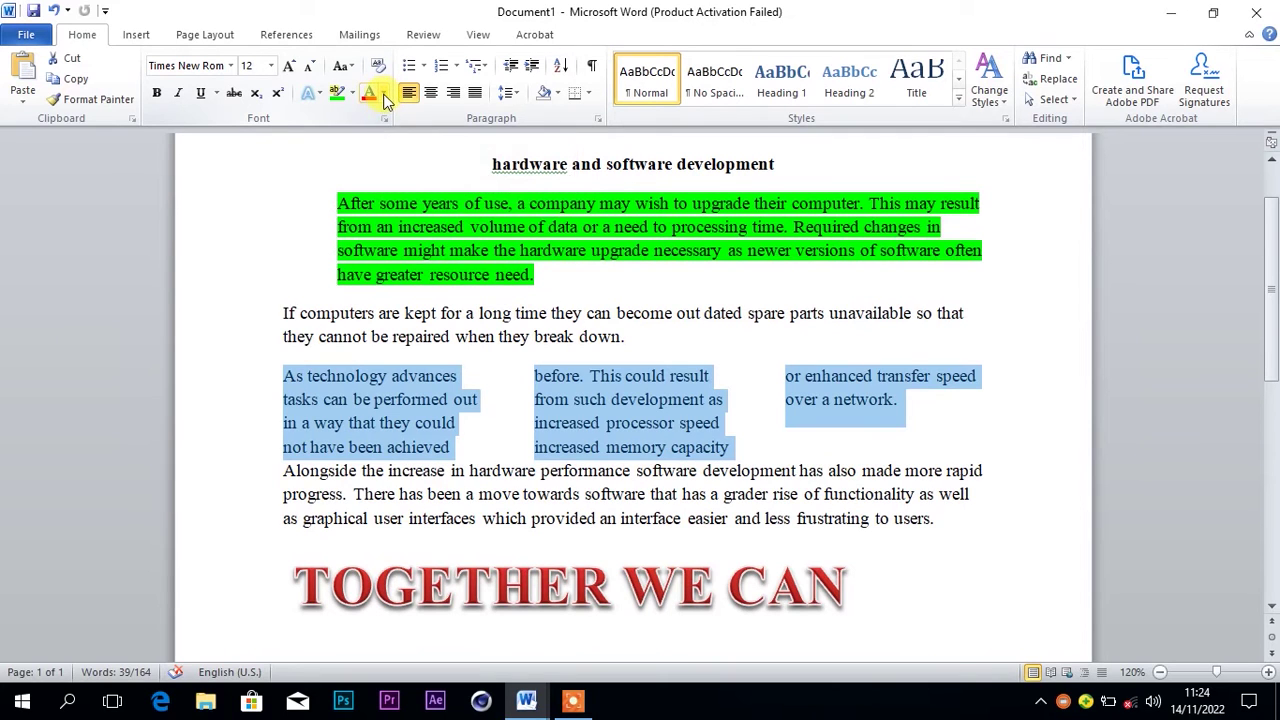
click(385, 92)
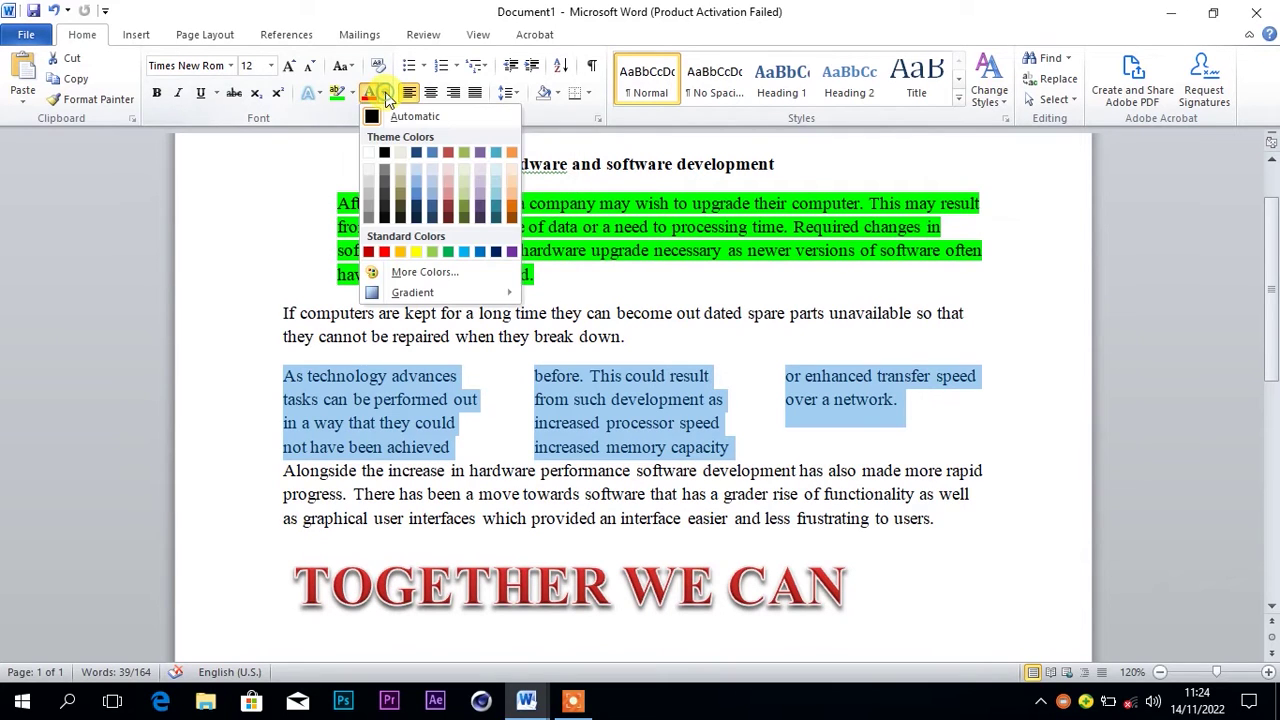
click(447, 252)
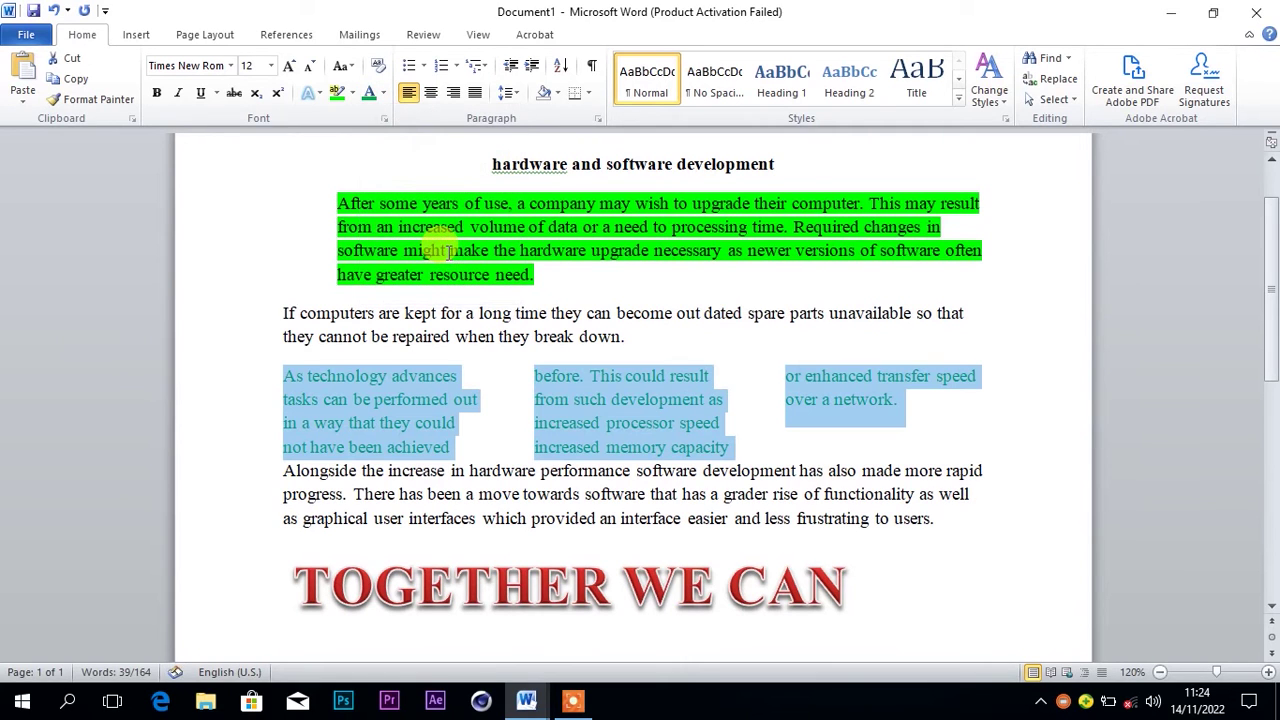
click(462, 424)
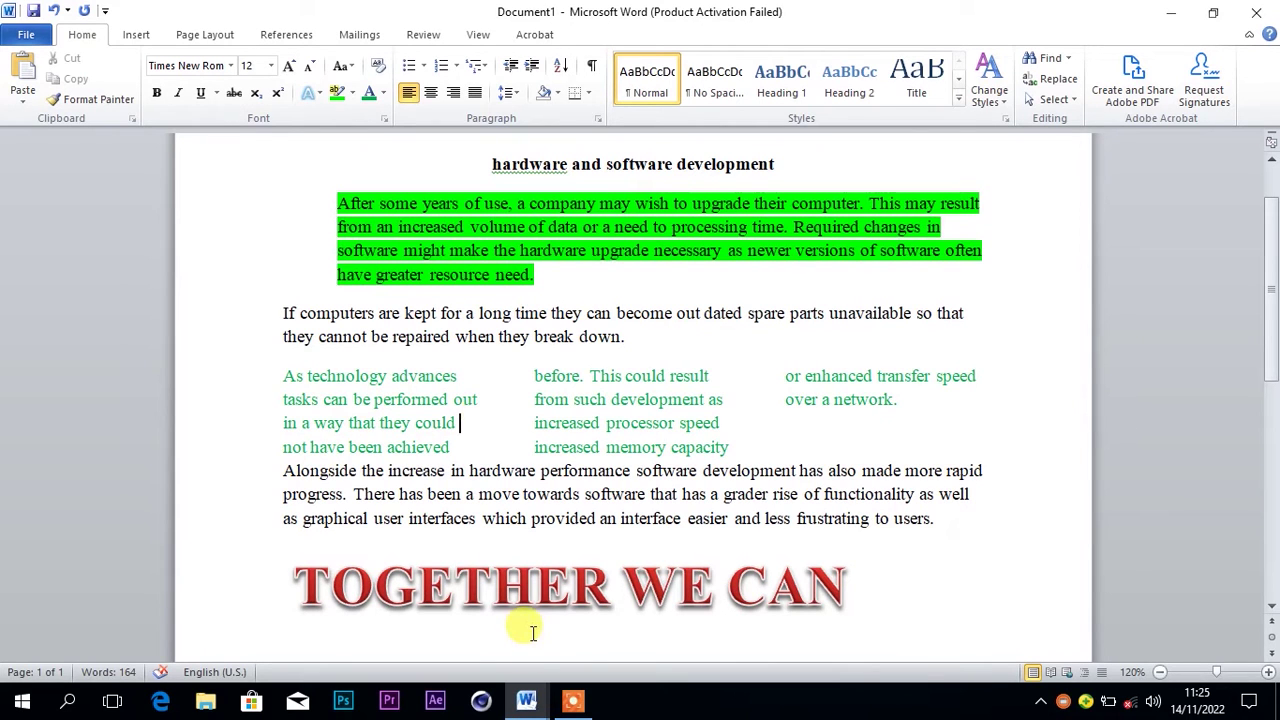
mouse_move(527, 705)
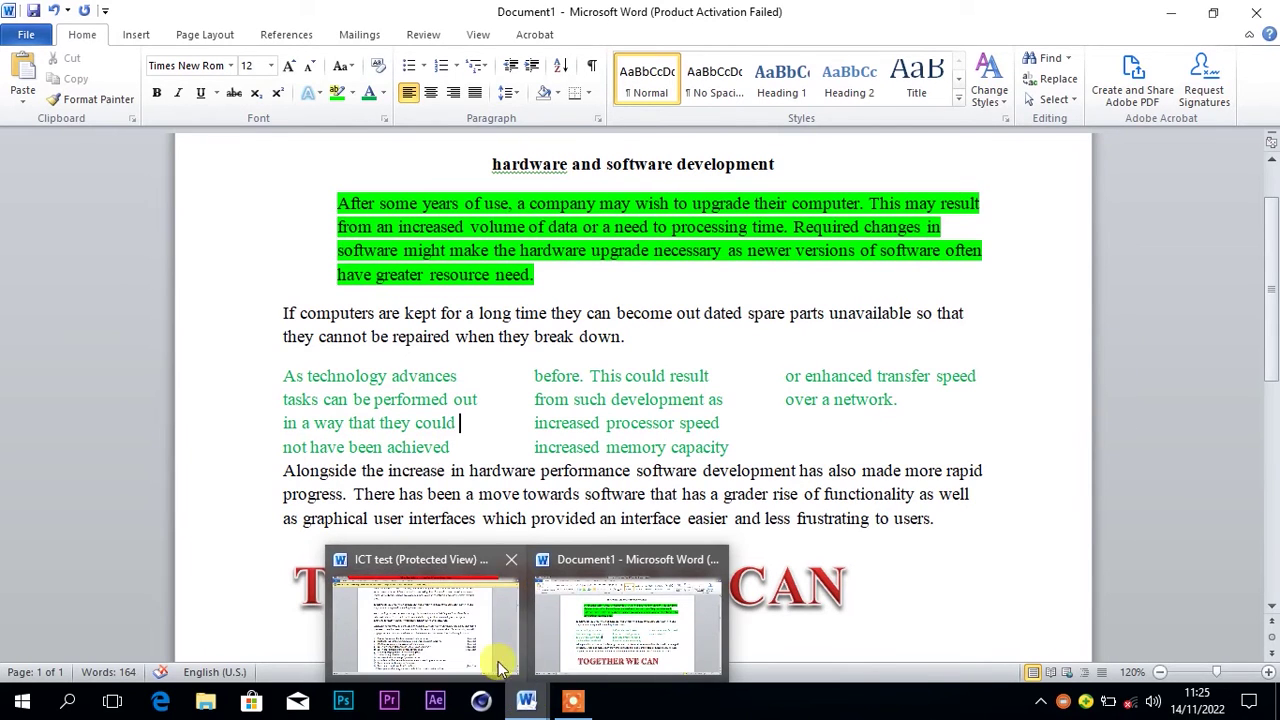
click(452, 652)
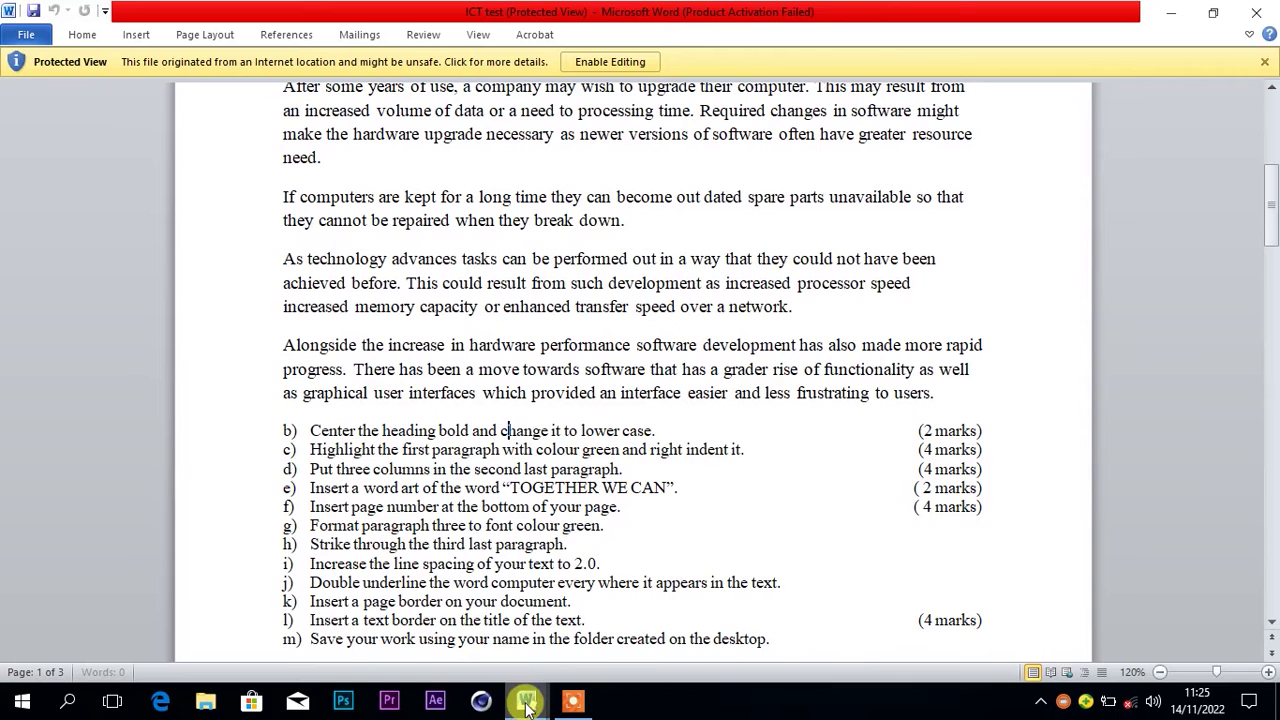
mouse_move(528, 705)
click(590, 625)
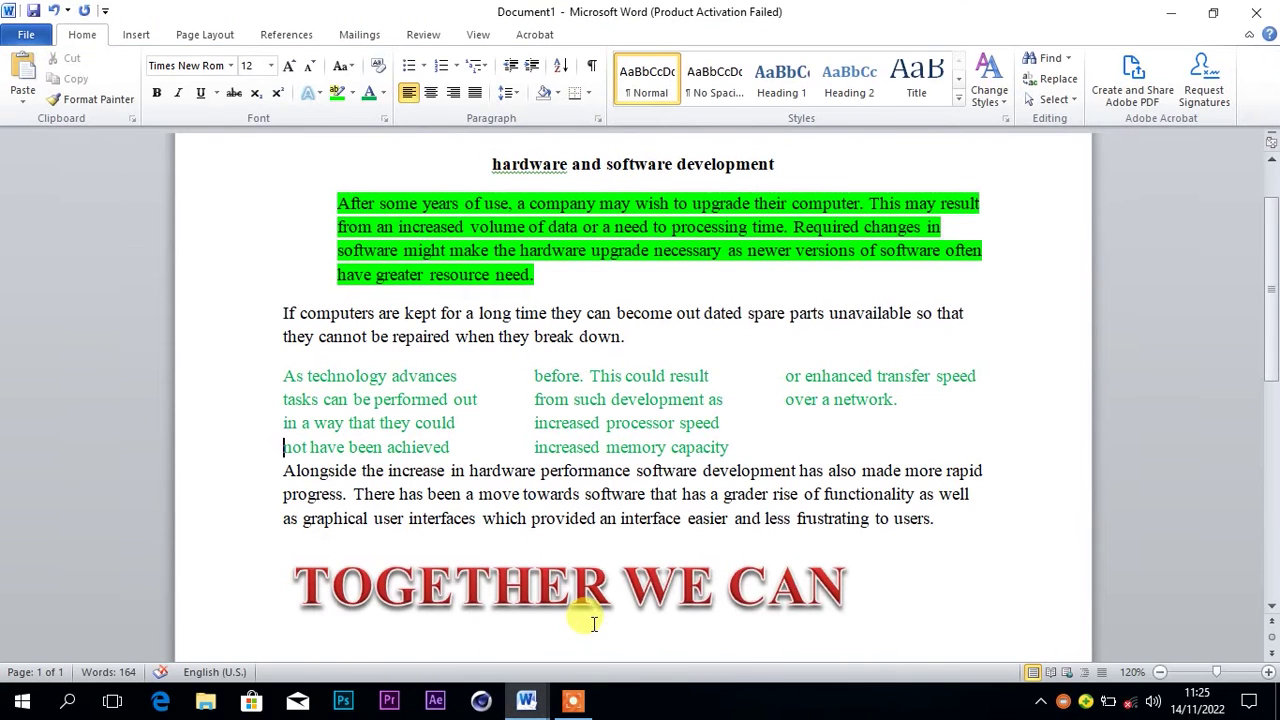
click(284, 468)
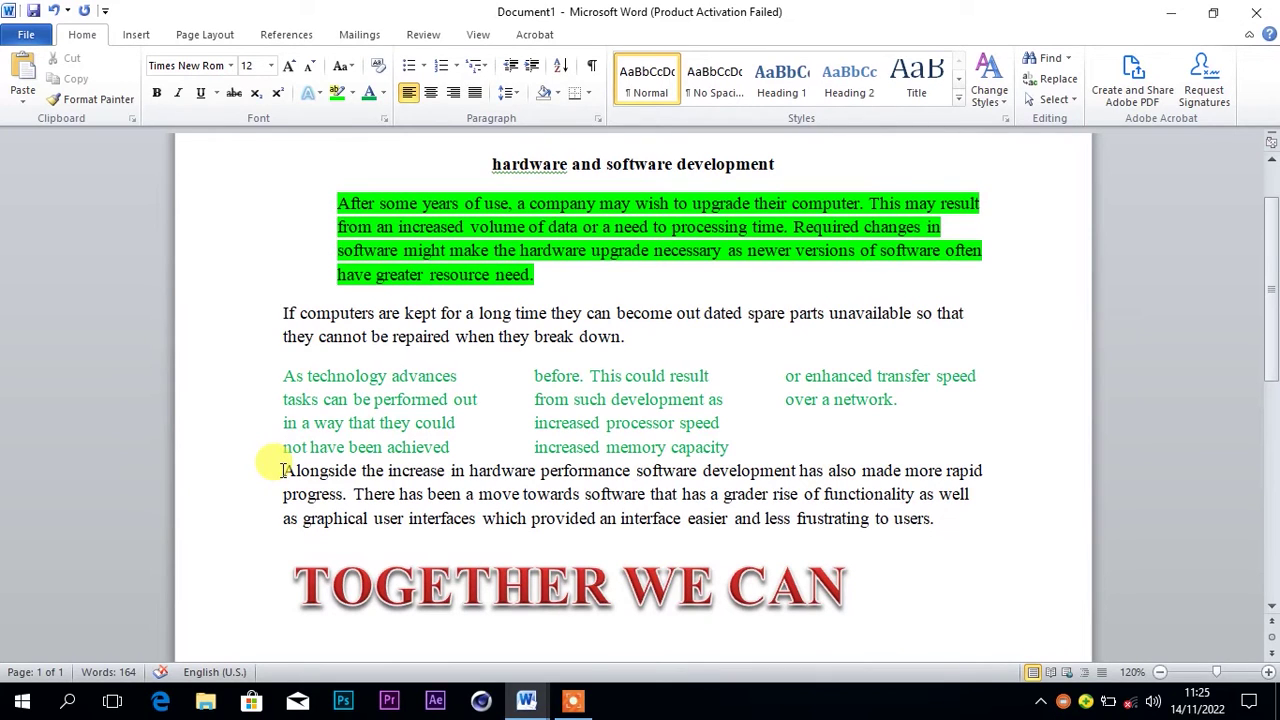
Apply strikethrough to the three-line paragraph beginning 'Alongside the increase'
drag(283, 470, 952, 540)
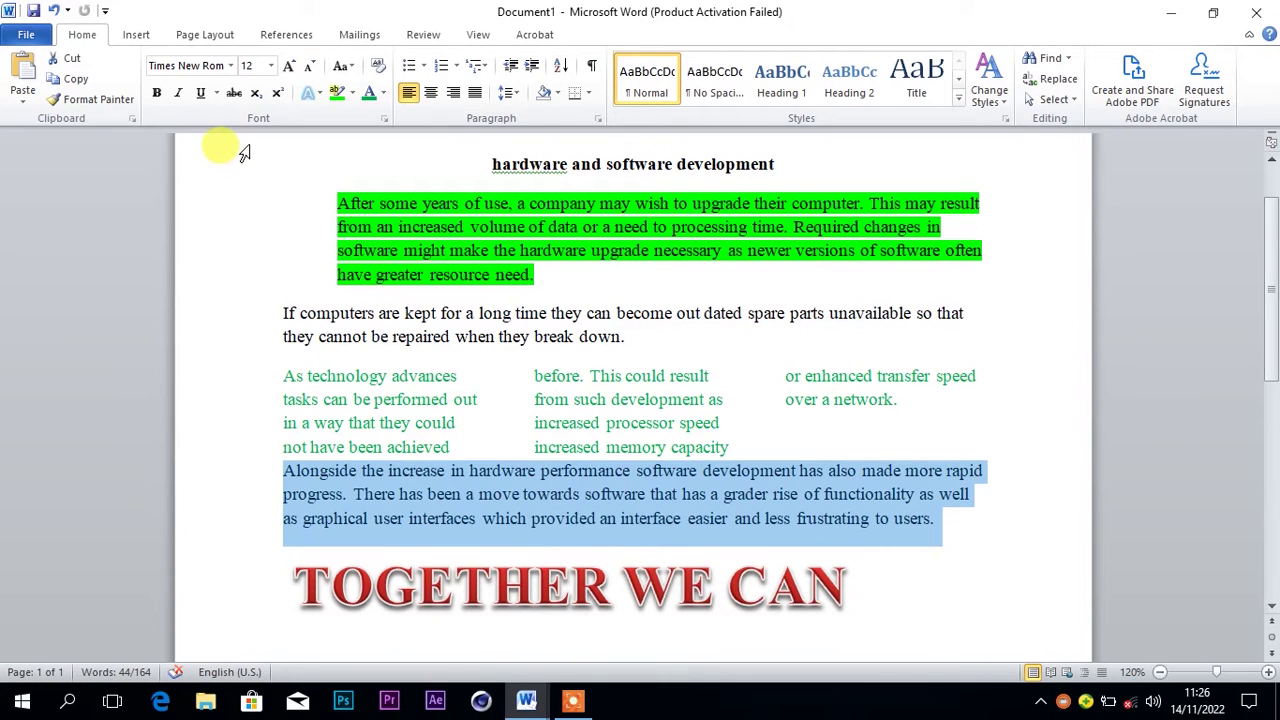
click(235, 93)
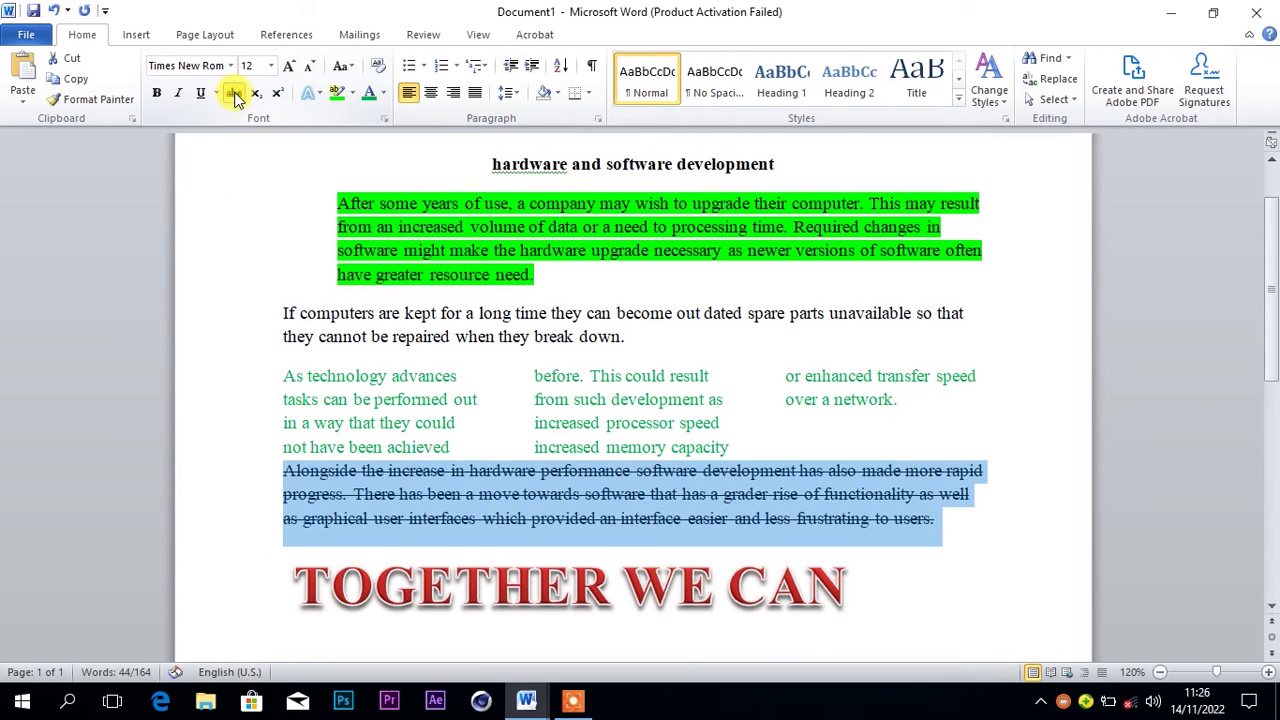
click(349, 493)
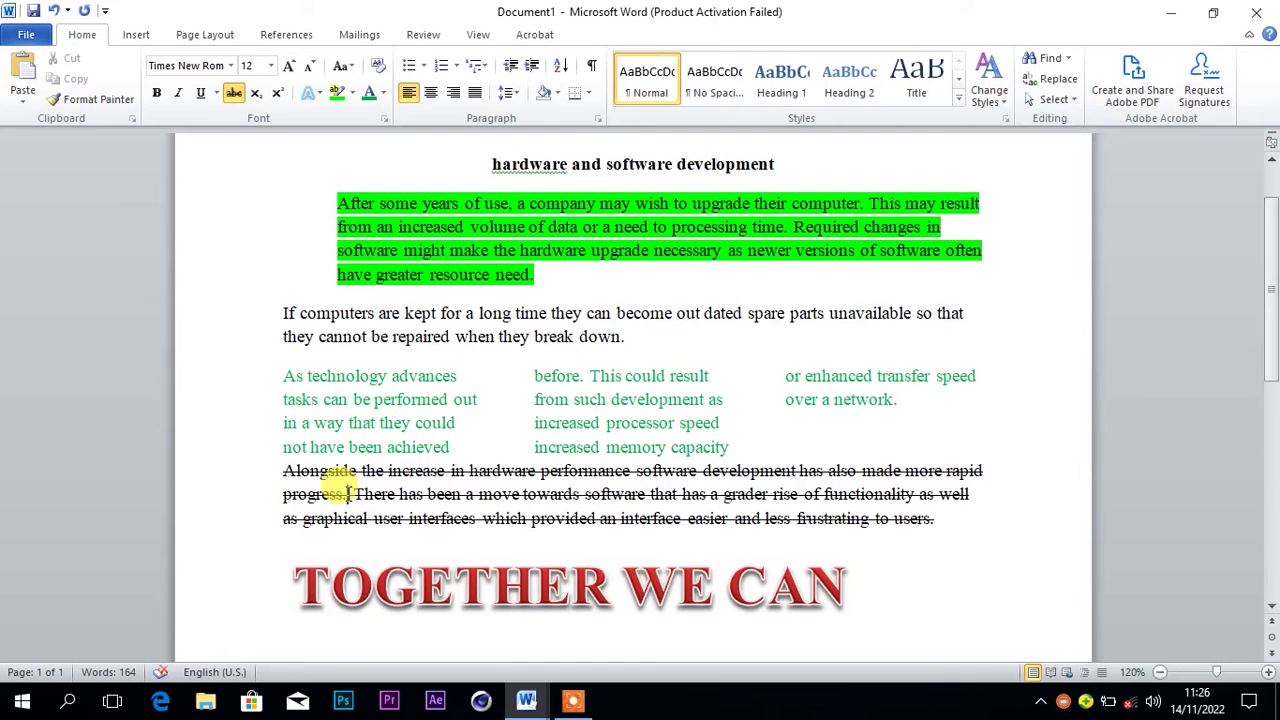
mouse_move(527, 694)
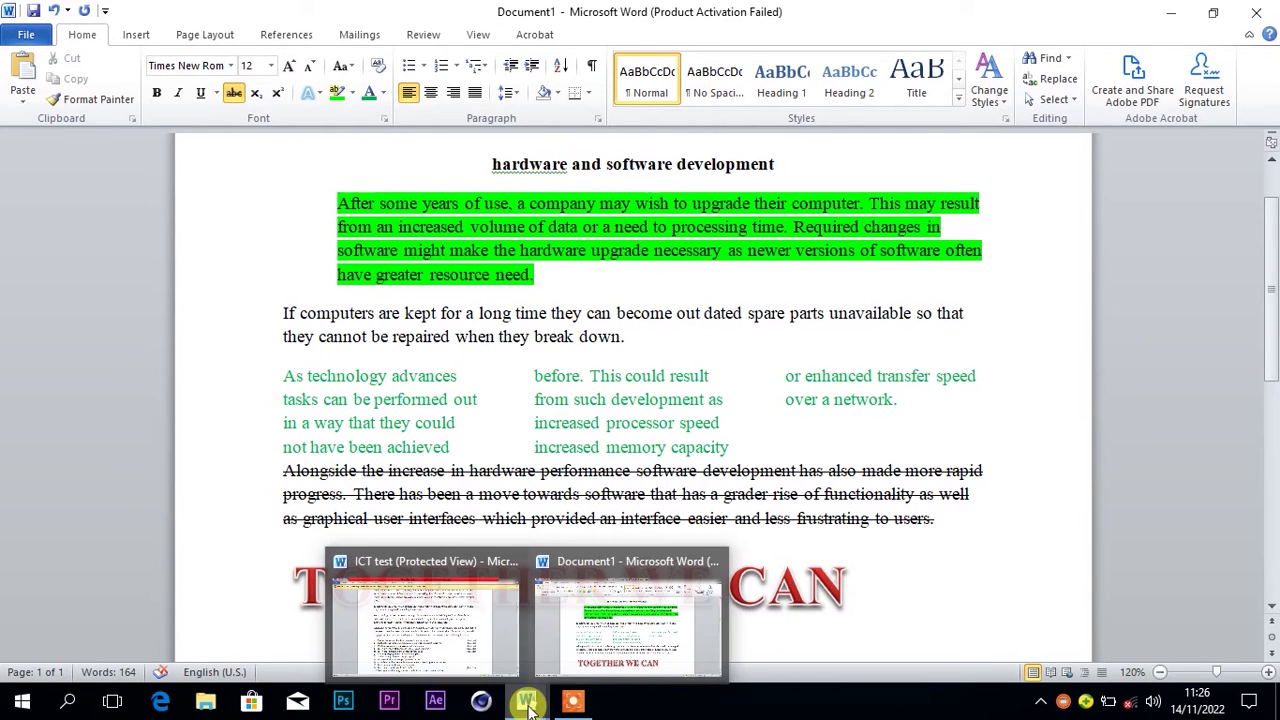
click(465, 650)
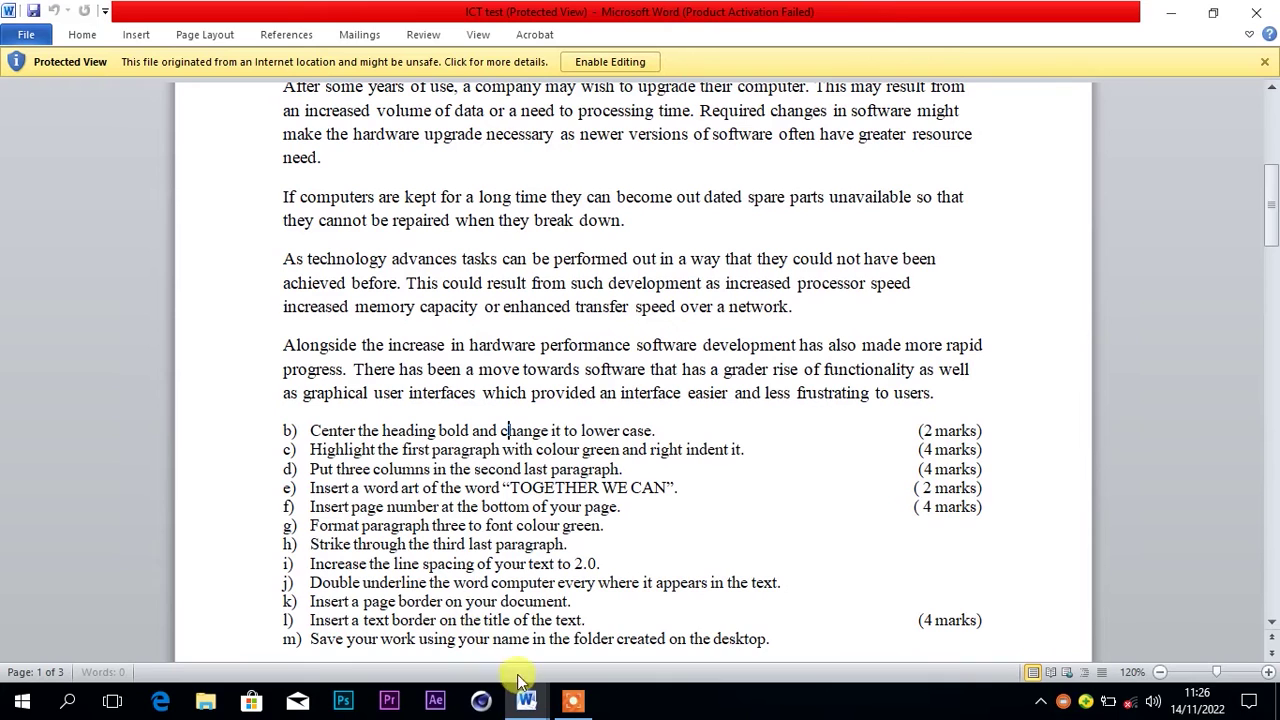
mouse_move(530, 702)
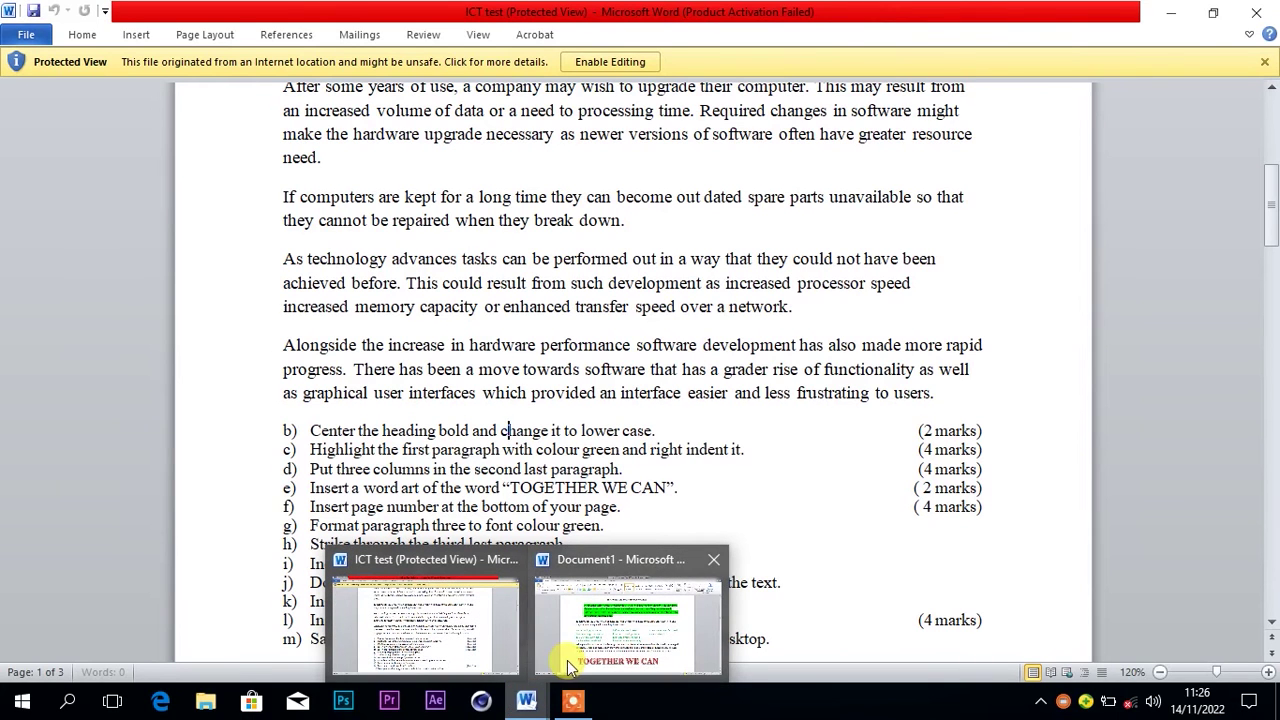
click(600, 632)
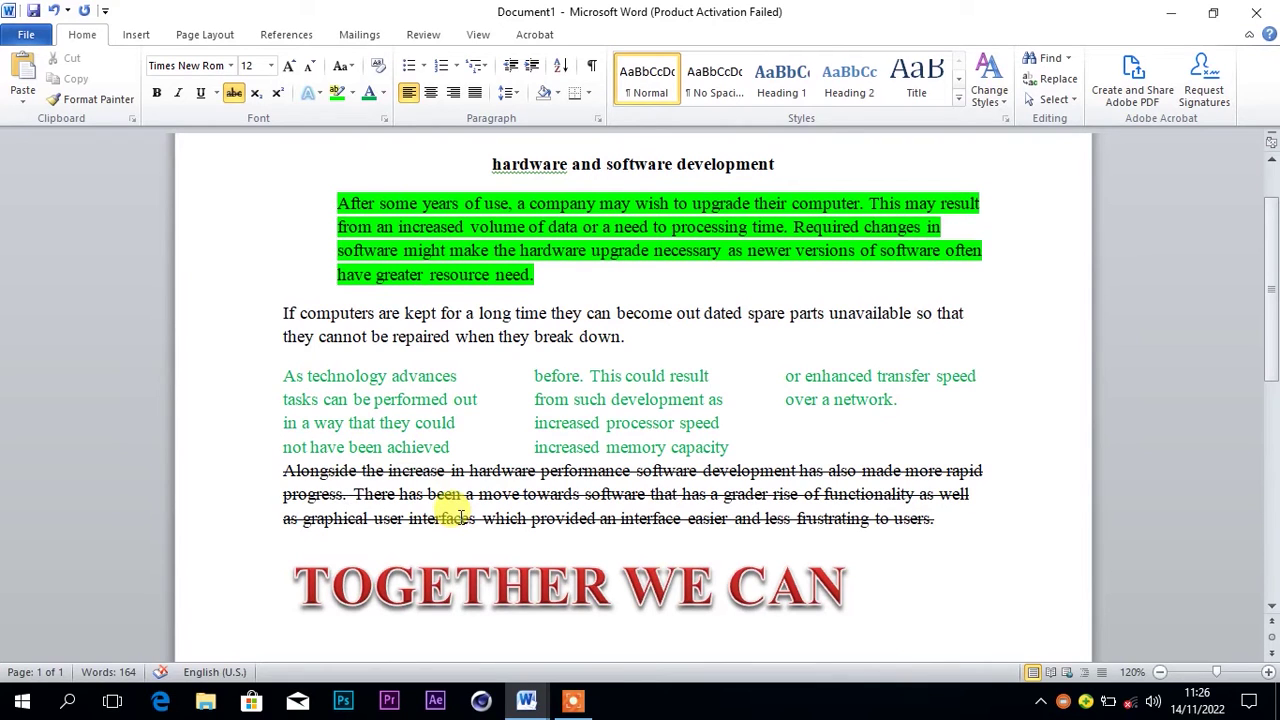
Double-space the entire document's text at 2.0 line spacing
click(438, 162)
drag(438, 162, 953, 568)
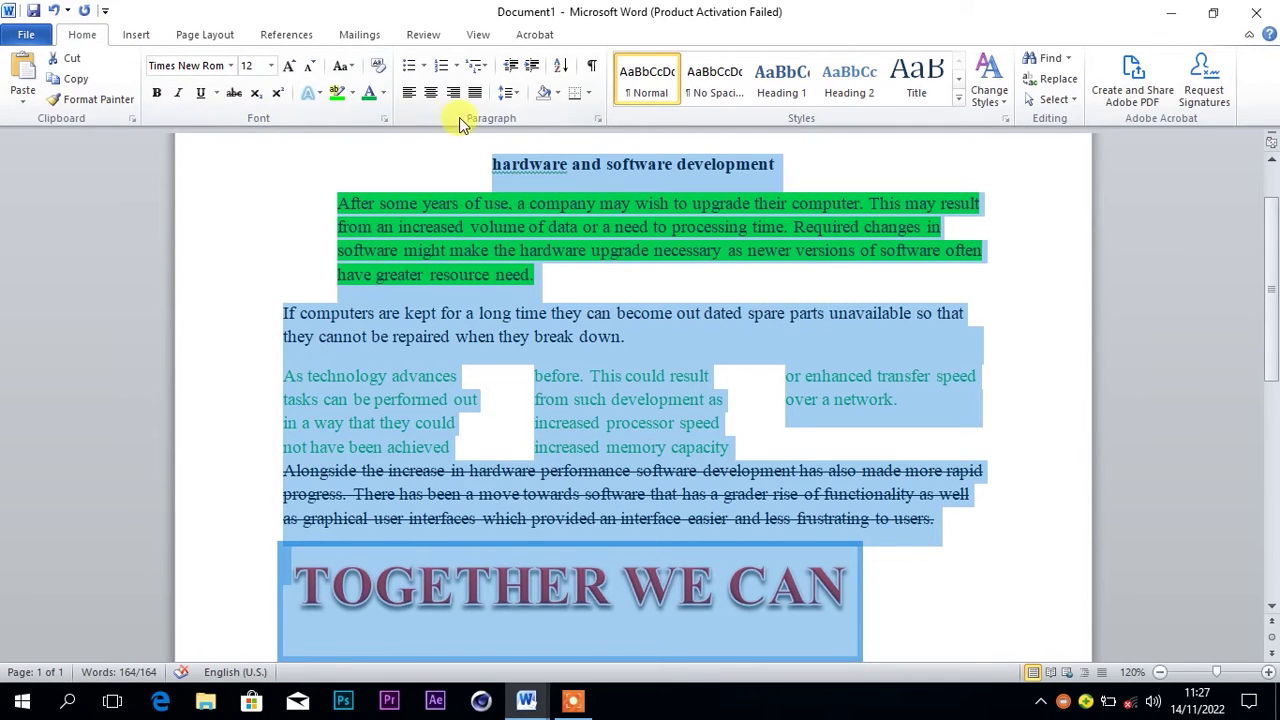
click(508, 95)
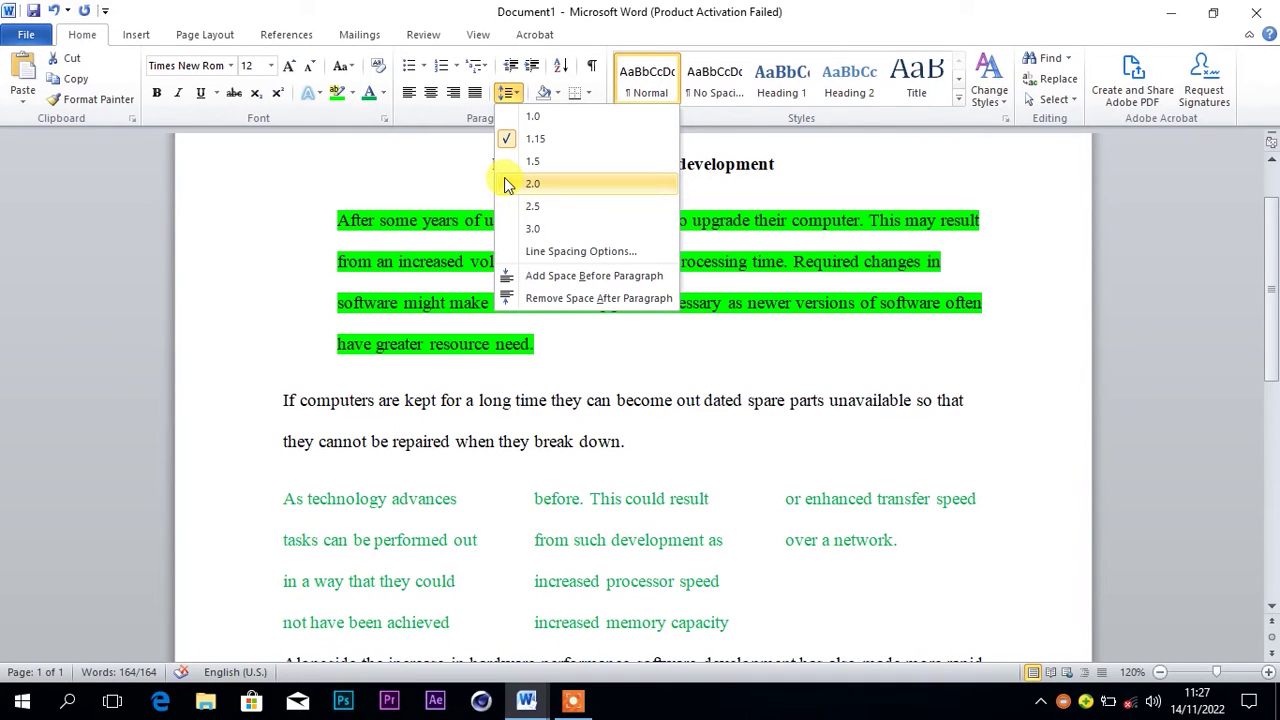
key(ctrl+a)
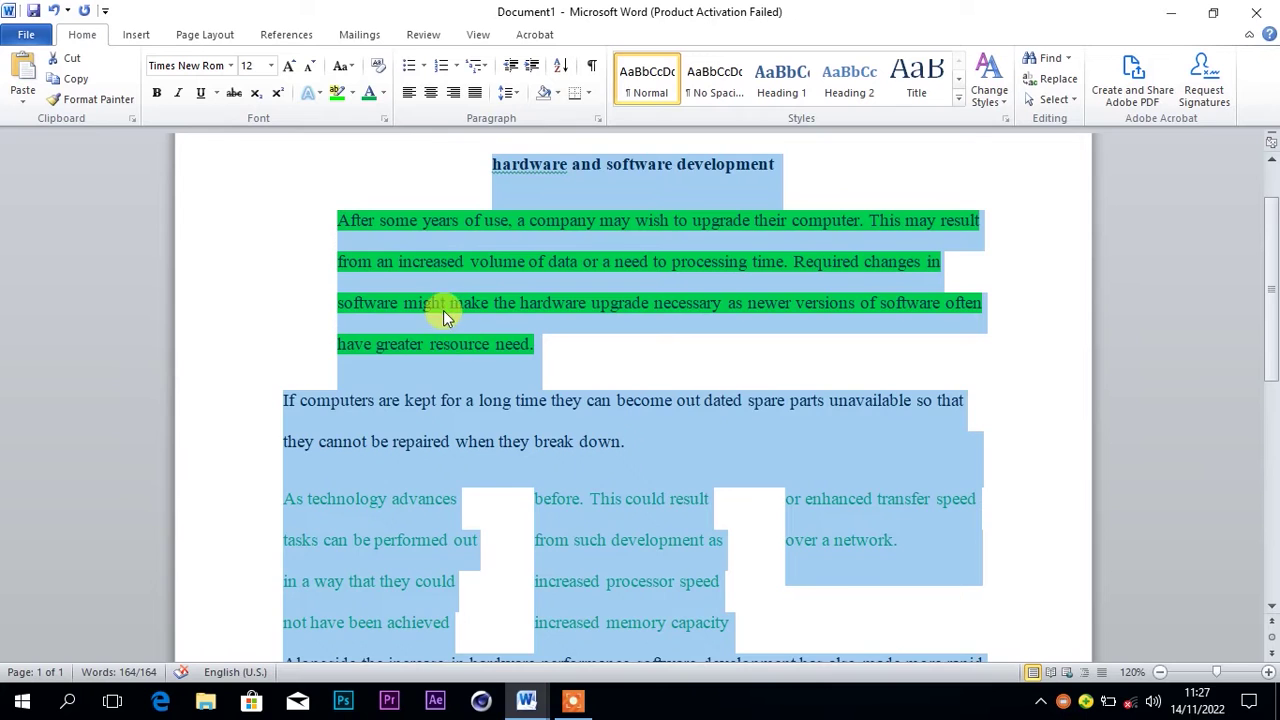
click(444, 316)
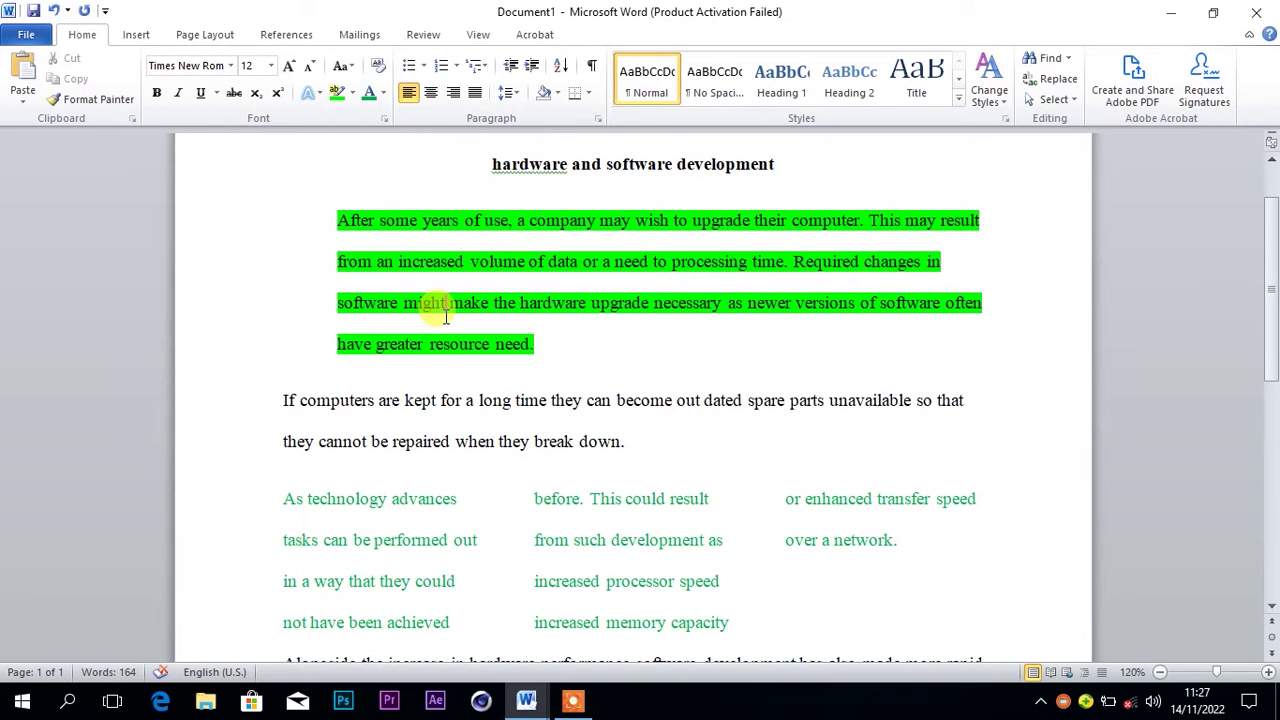
mouse_move(526, 696)
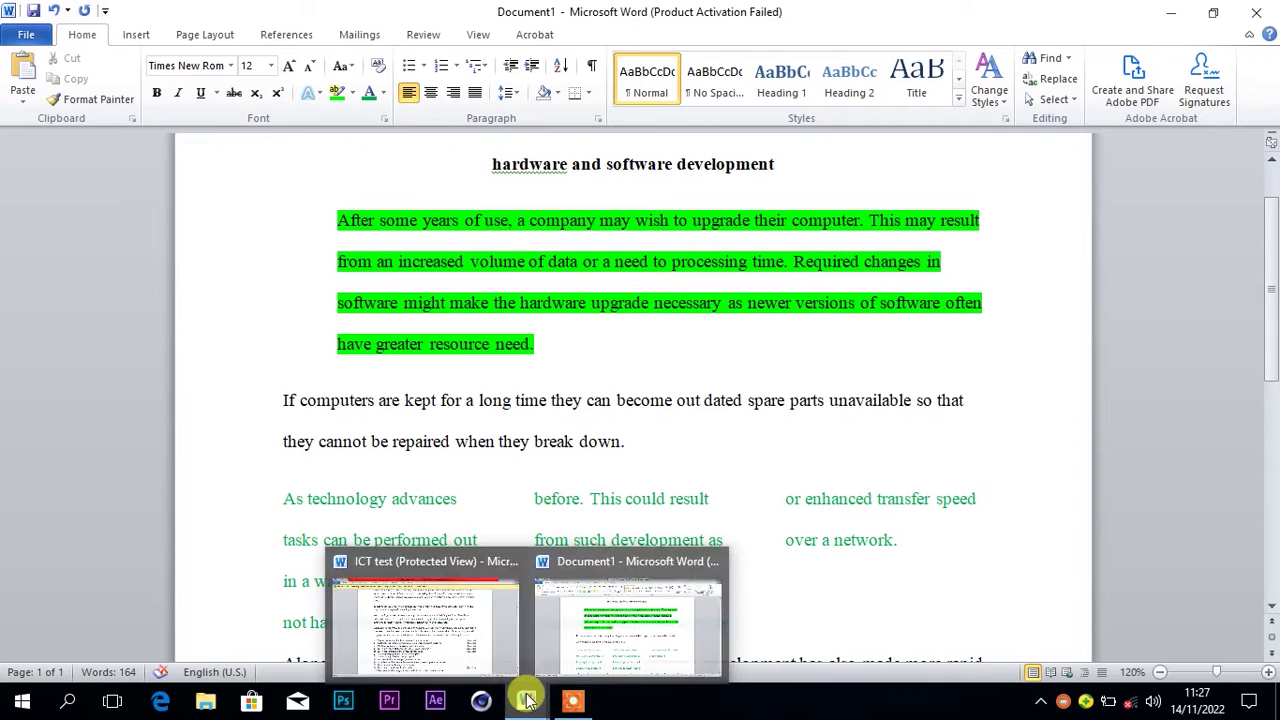
click(472, 645)
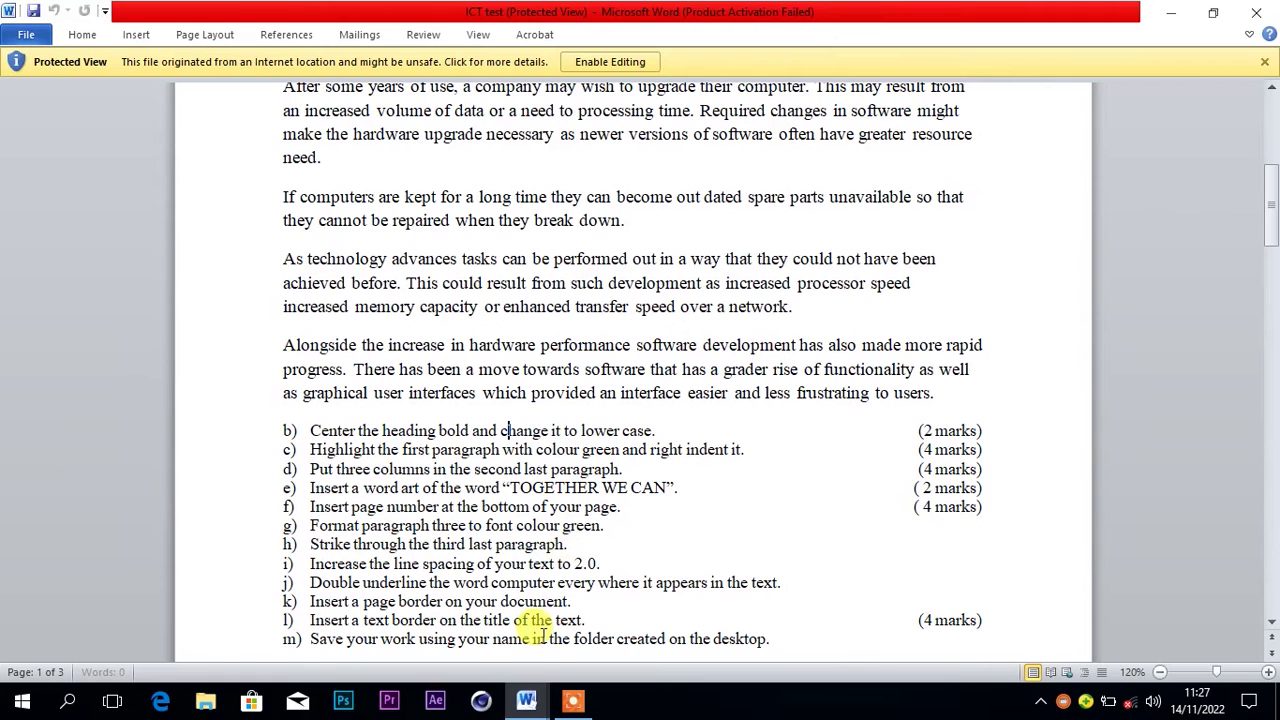
mouse_move(540, 688)
click(588, 645)
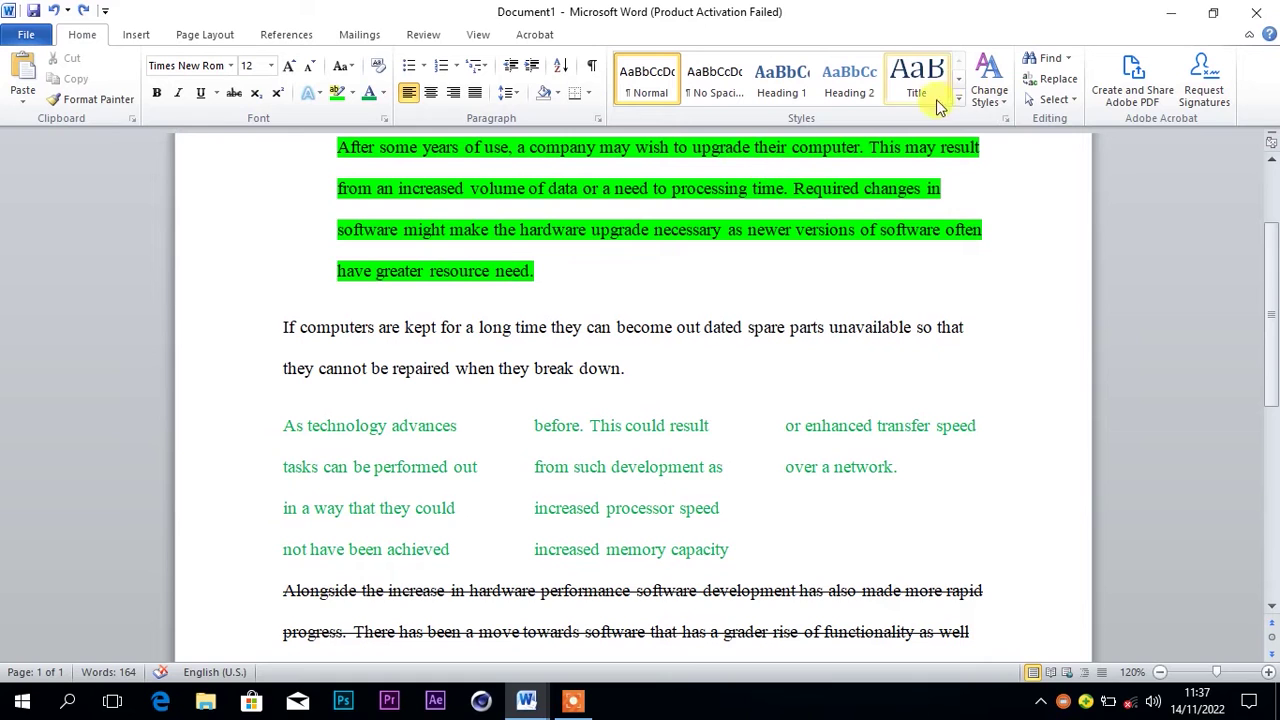
Find every occurrence of 'computer' in the main document
click(1050, 80)
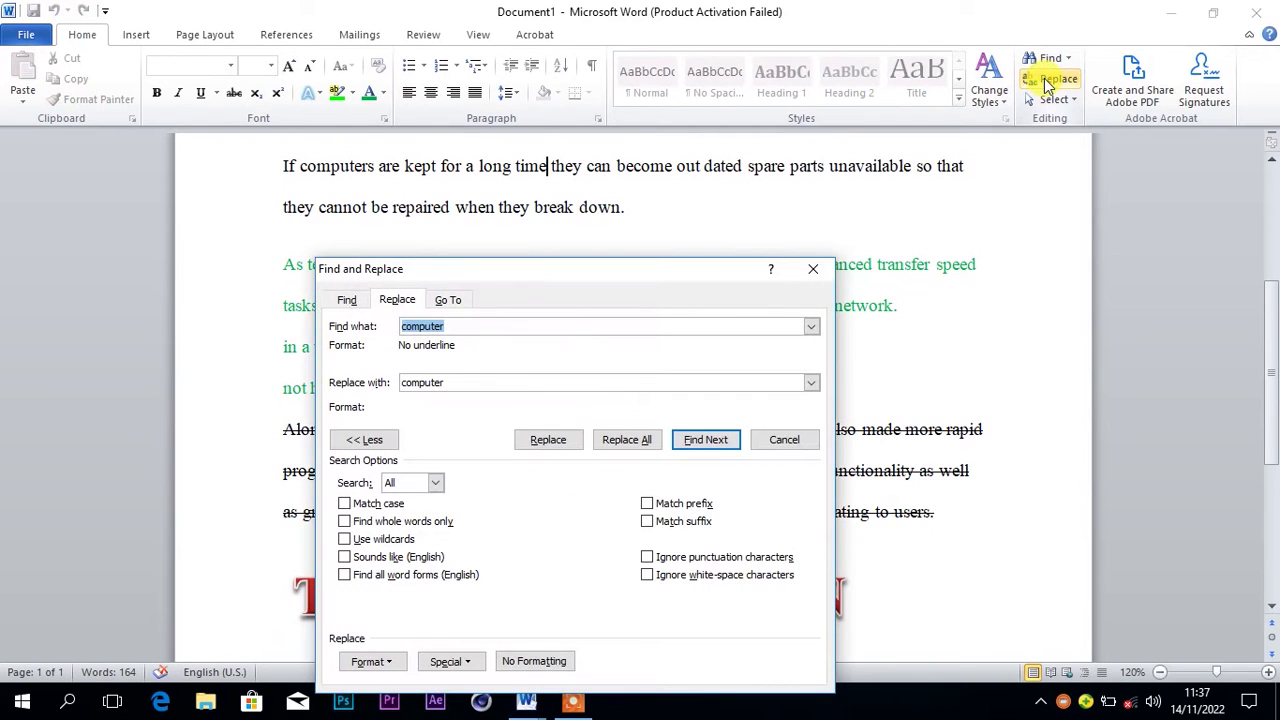
click(347, 302)
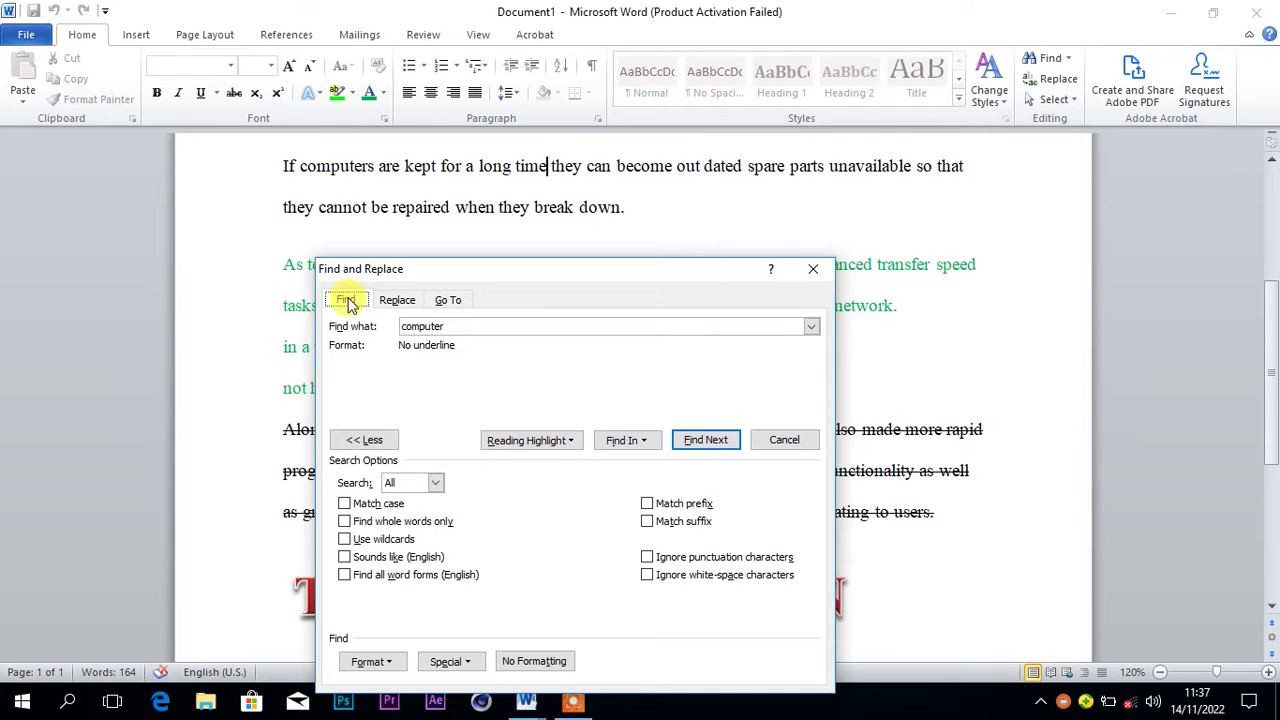
drag(460, 327, 346, 323)
click(474, 324)
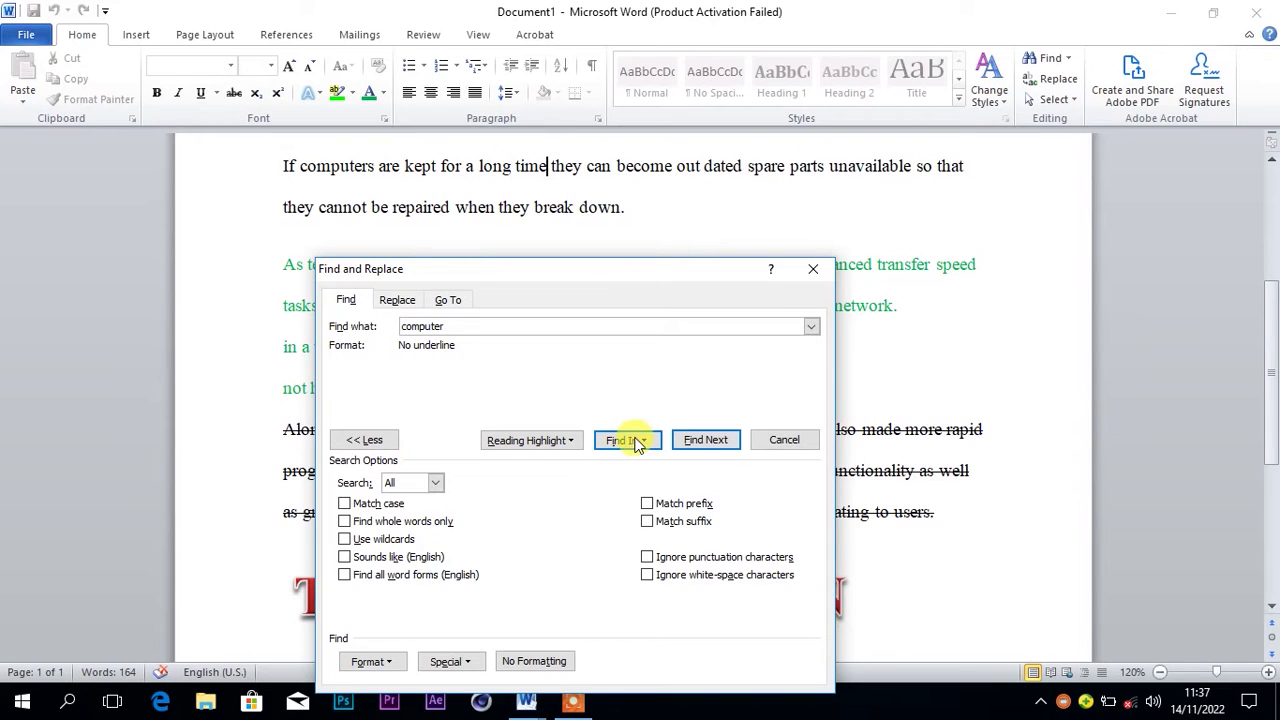
click(637, 443)
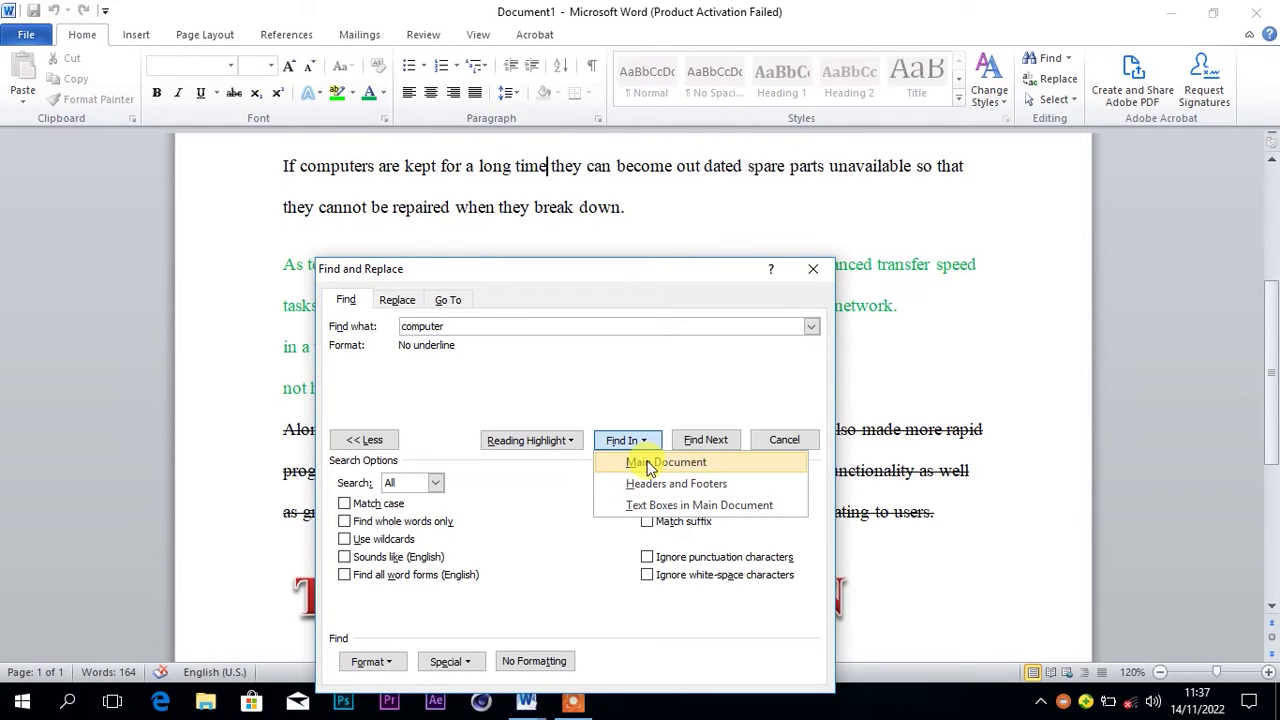
click(650, 465)
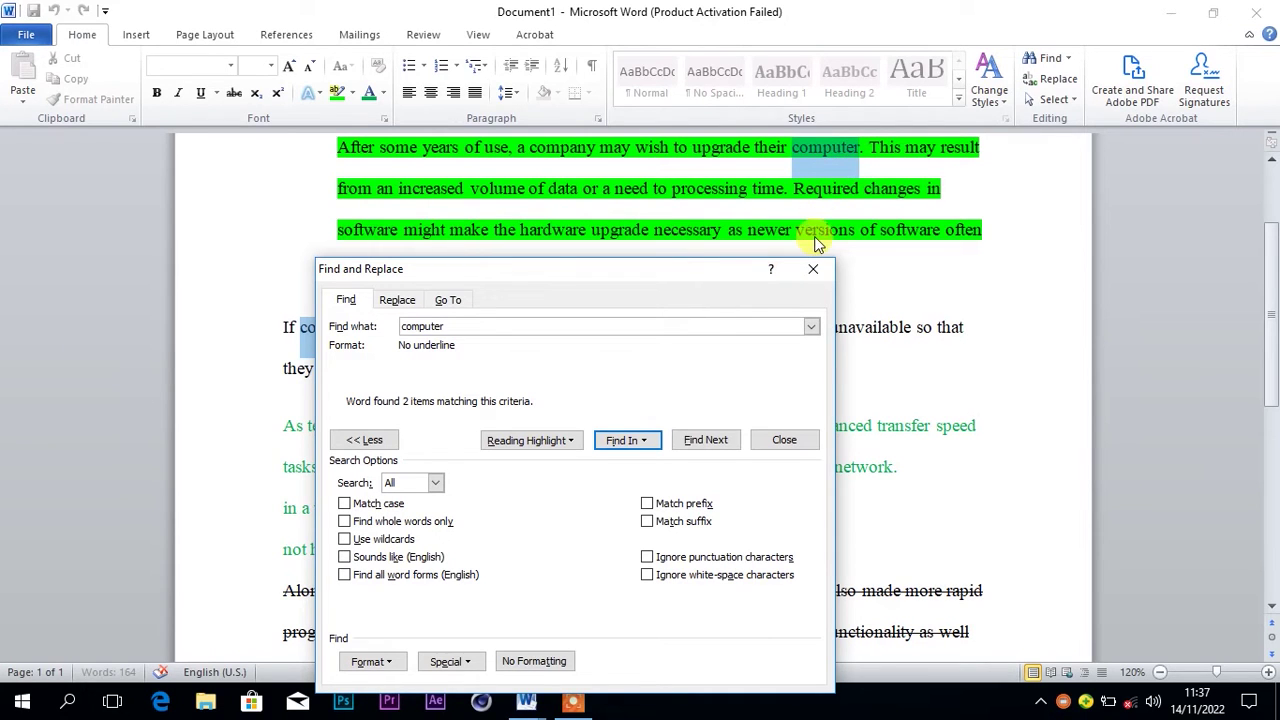
click(813, 269)
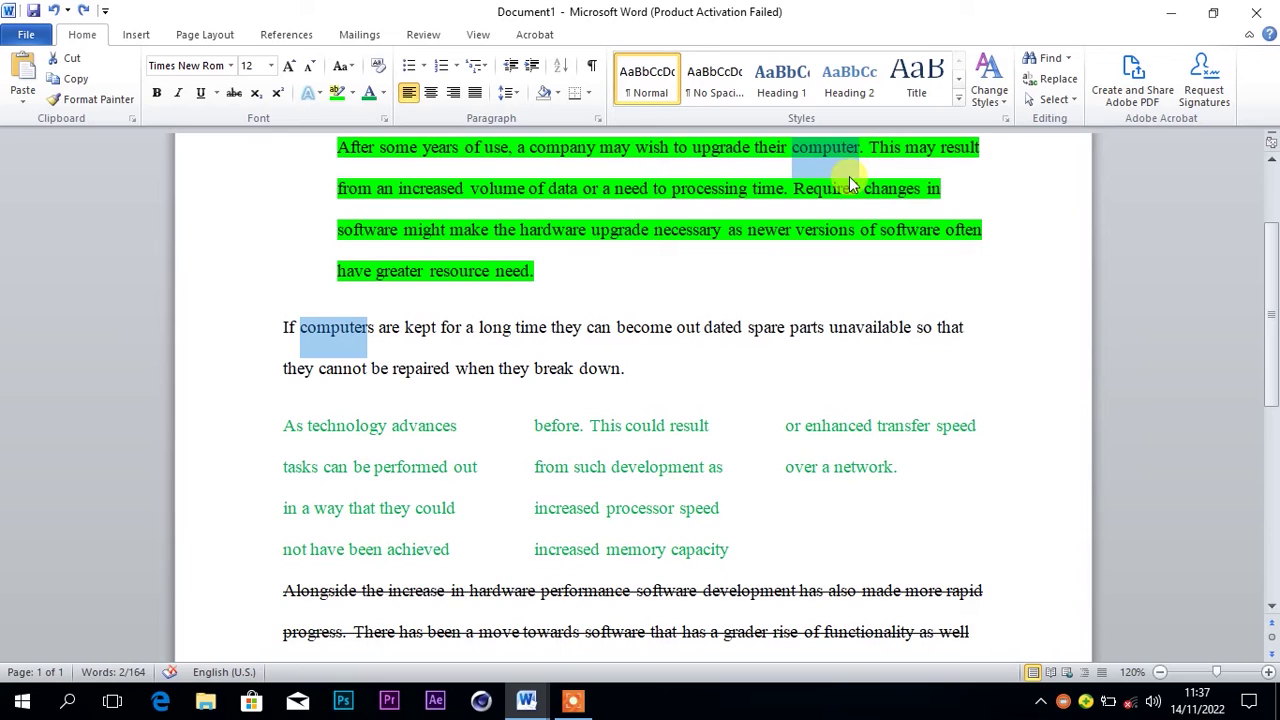
Underline the found words 'computer' and 'computers'
click(218, 93)
click(216, 141)
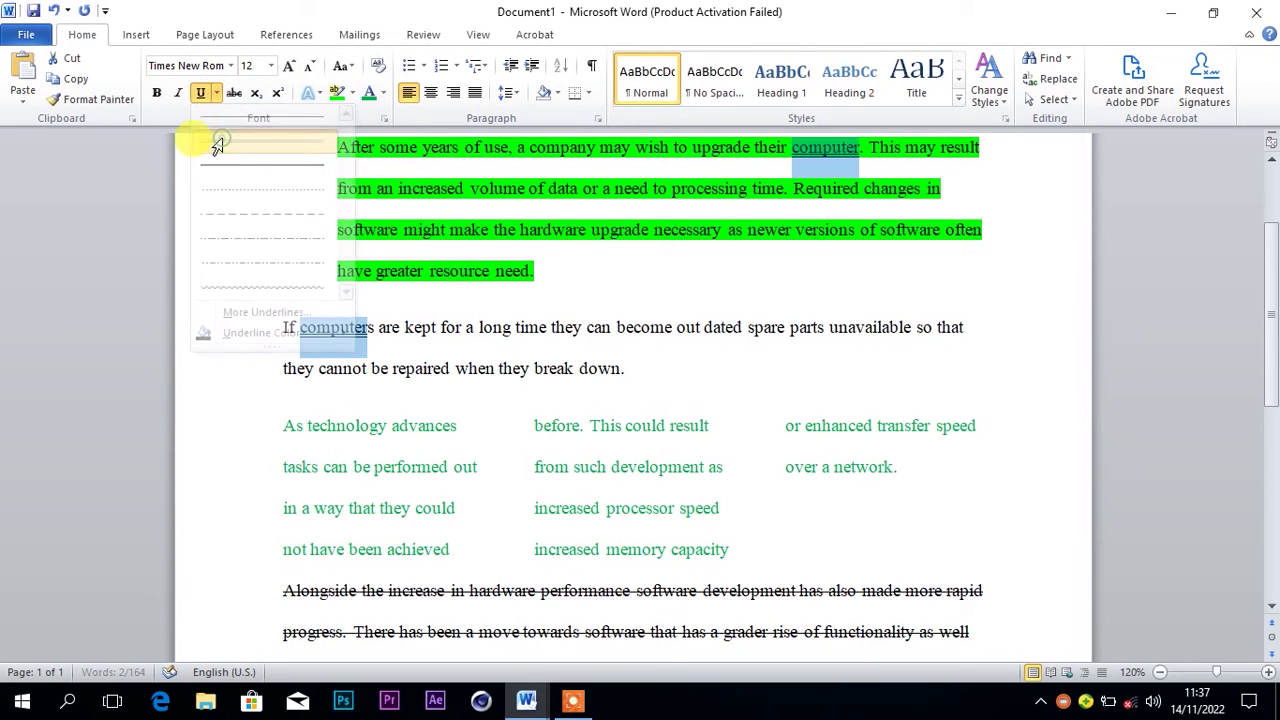
click(561, 433)
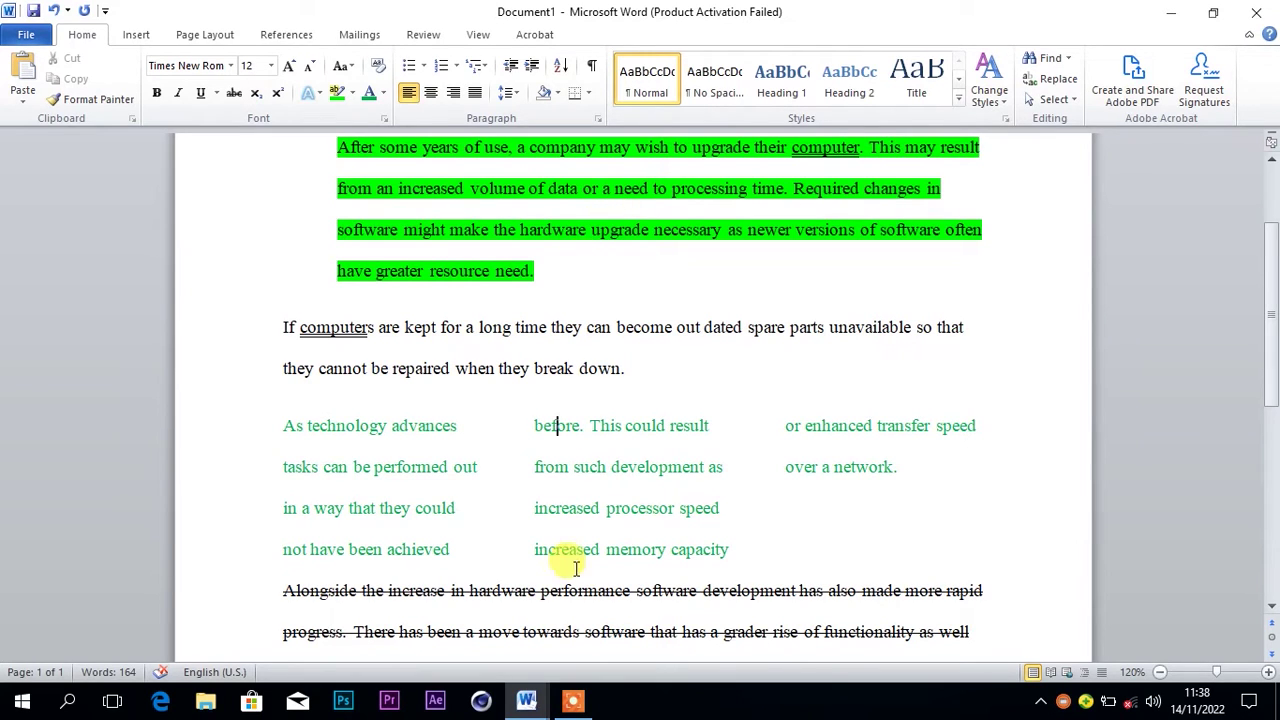
mouse_move(526, 700)
click(480, 635)
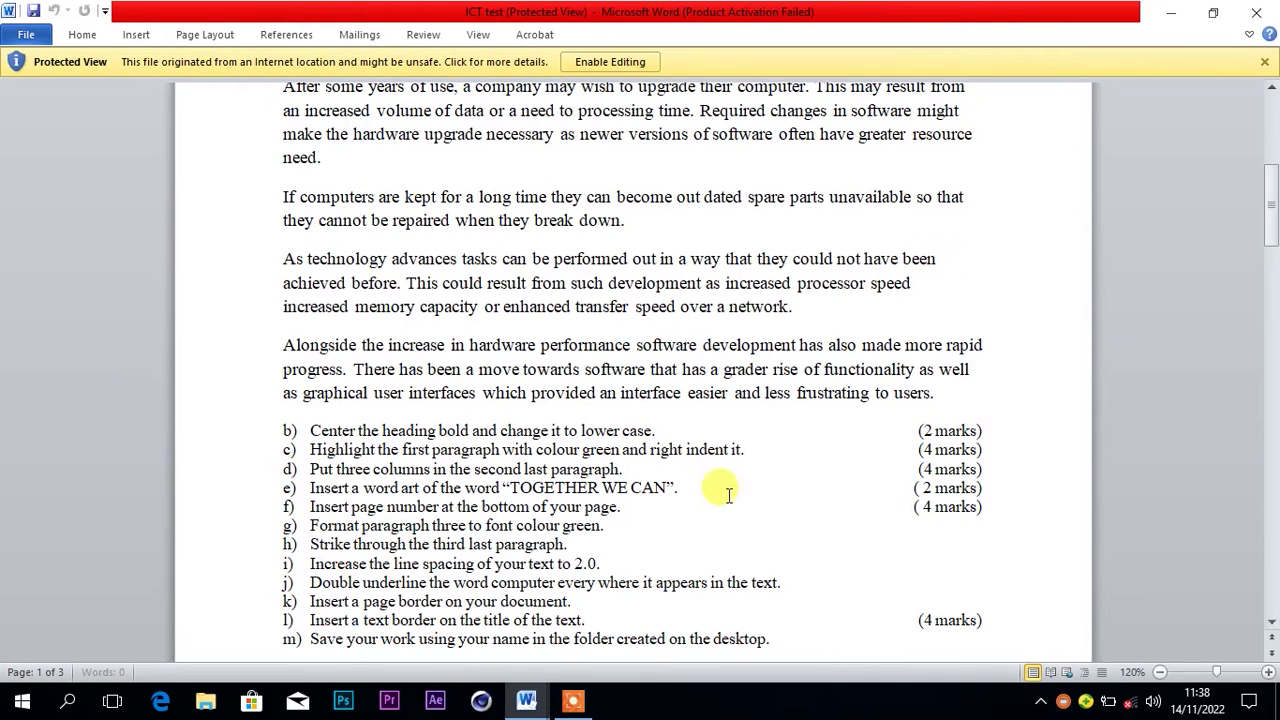
mouse_move(532, 706)
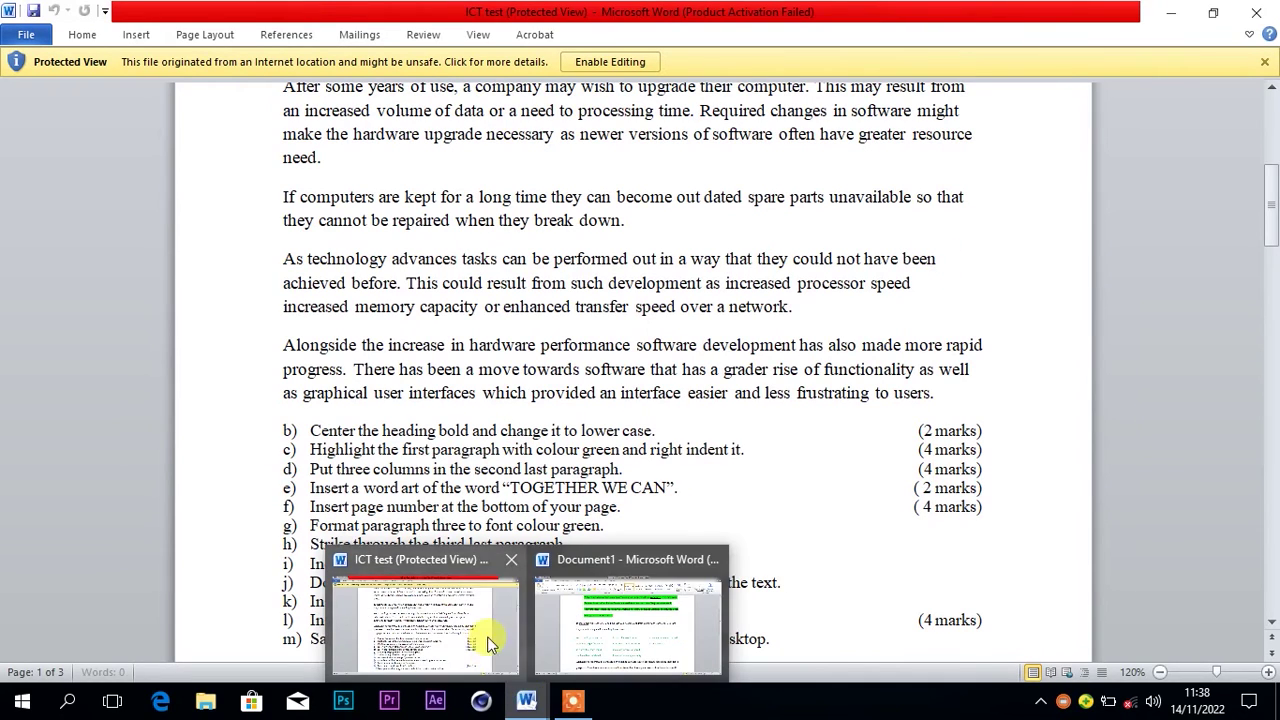
click(577, 640)
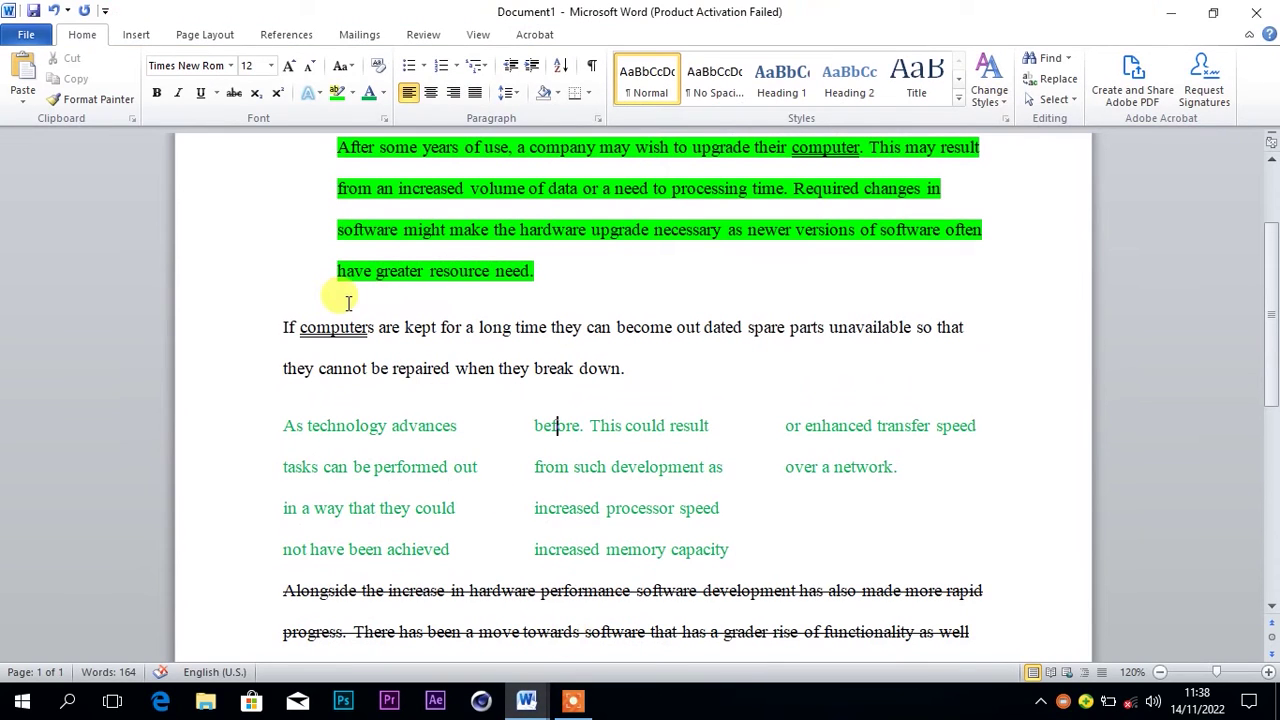
Add a thick 3 pt box page border around the whole document page
click(203, 36)
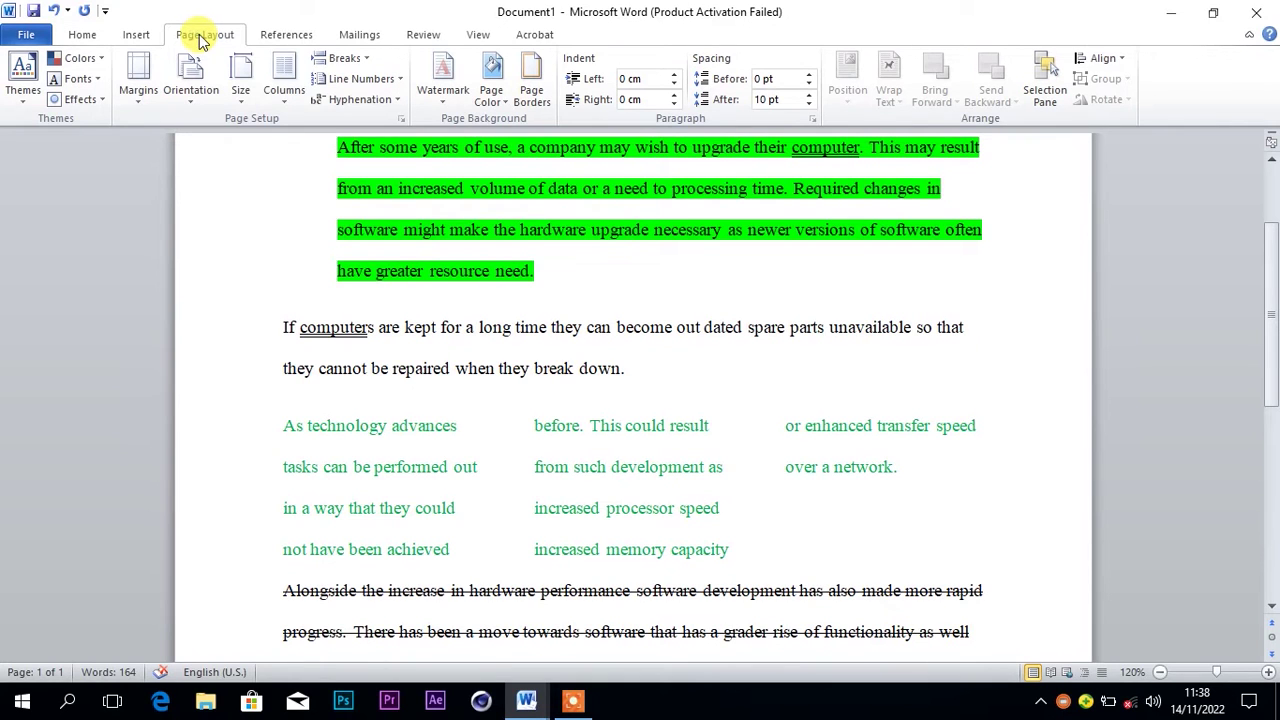
click(537, 103)
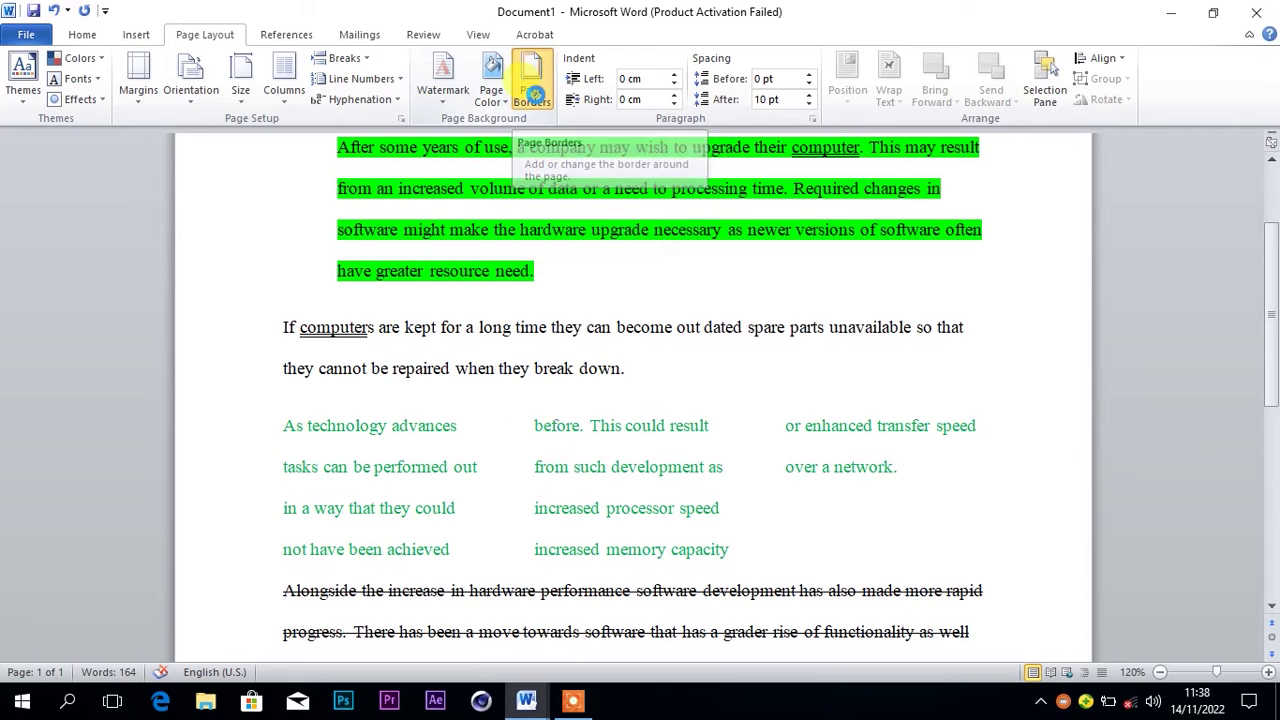
click(628, 328)
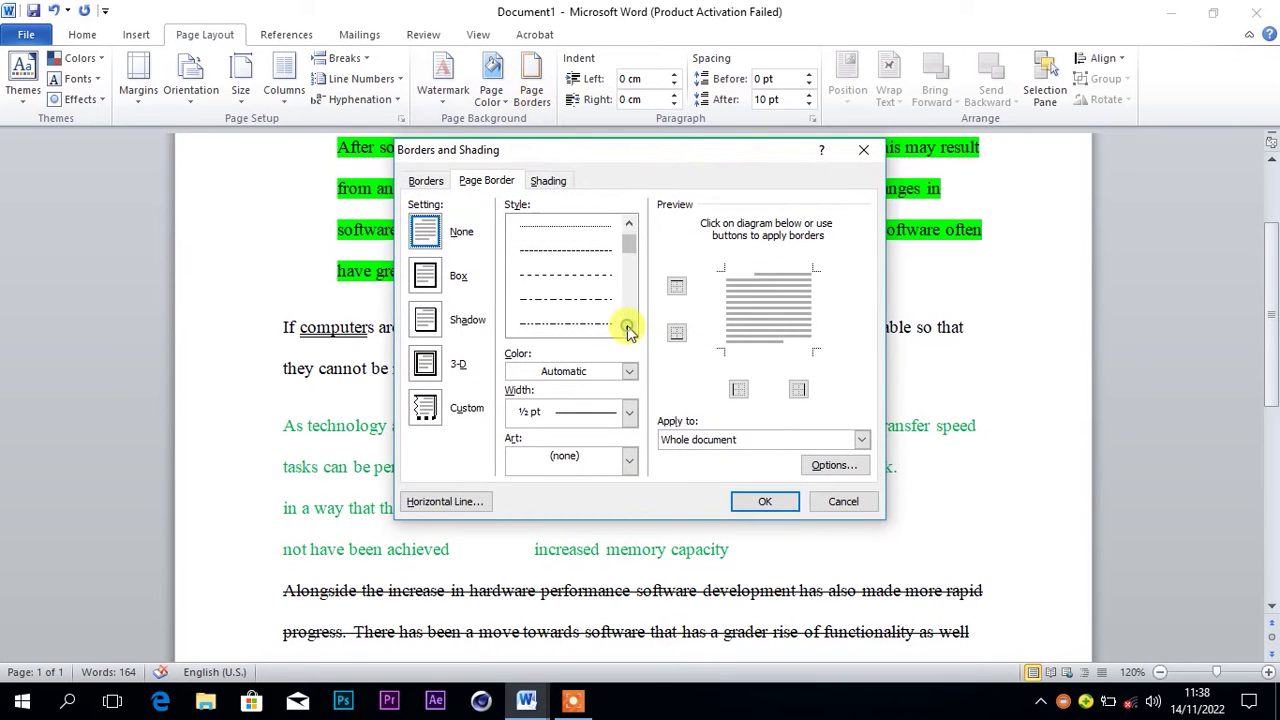
click(628, 328)
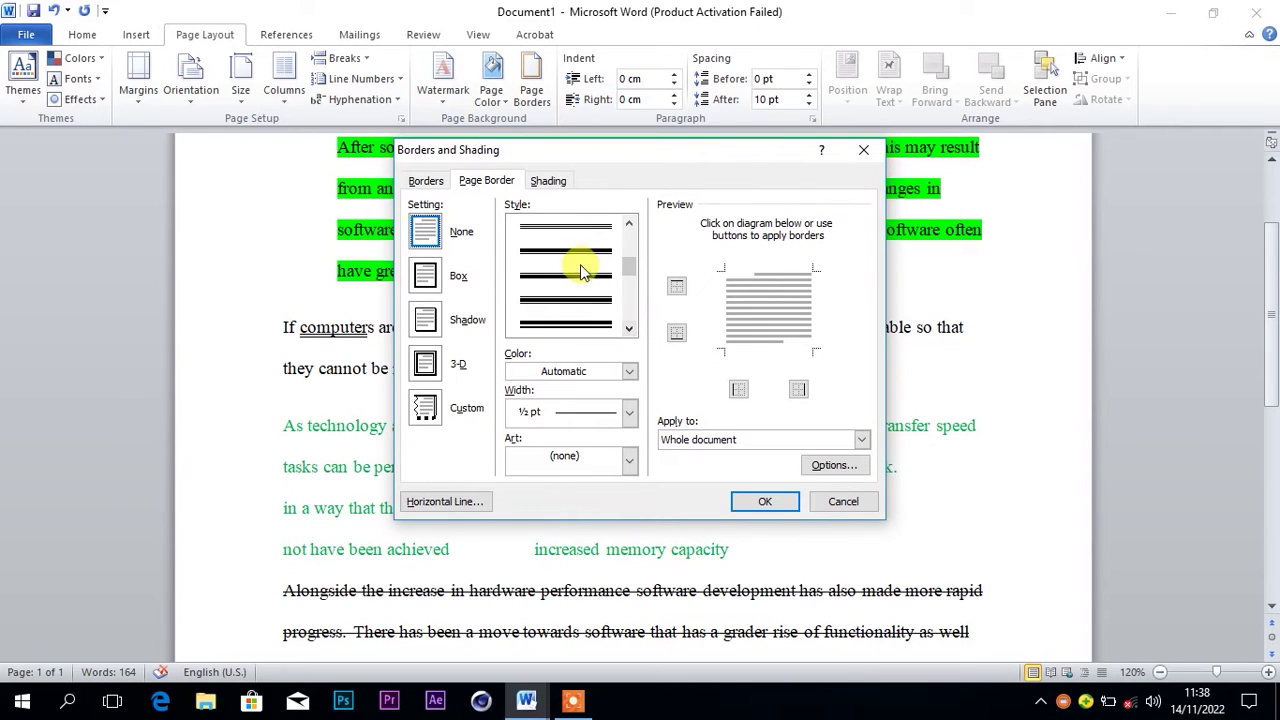
click(573, 252)
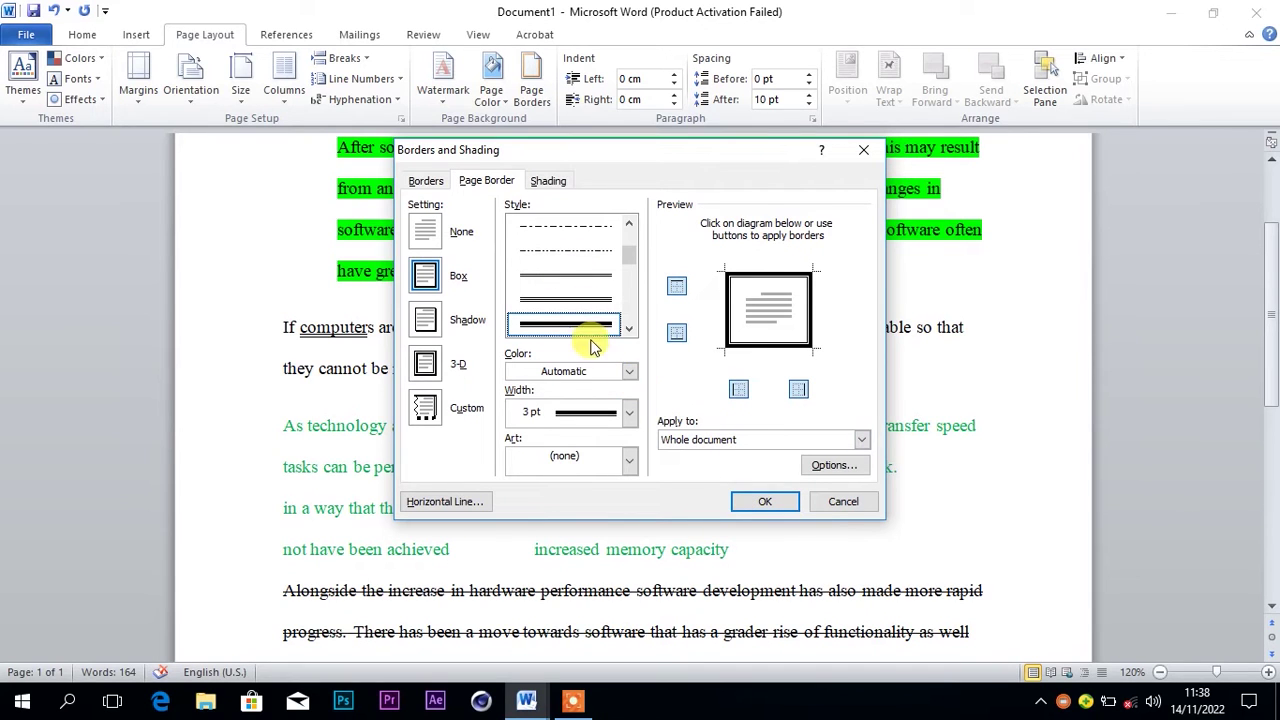
click(764, 501)
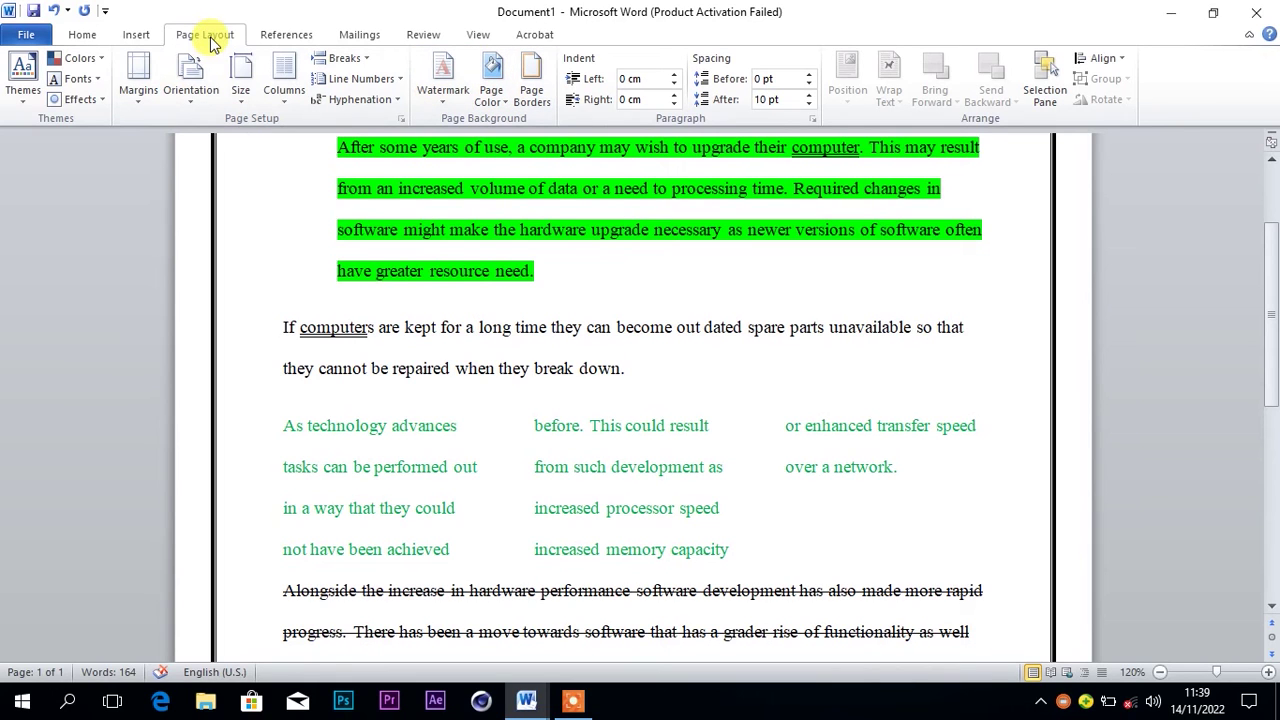
Undo the thick page border and apply a double-line page border instead
click(84, 35)
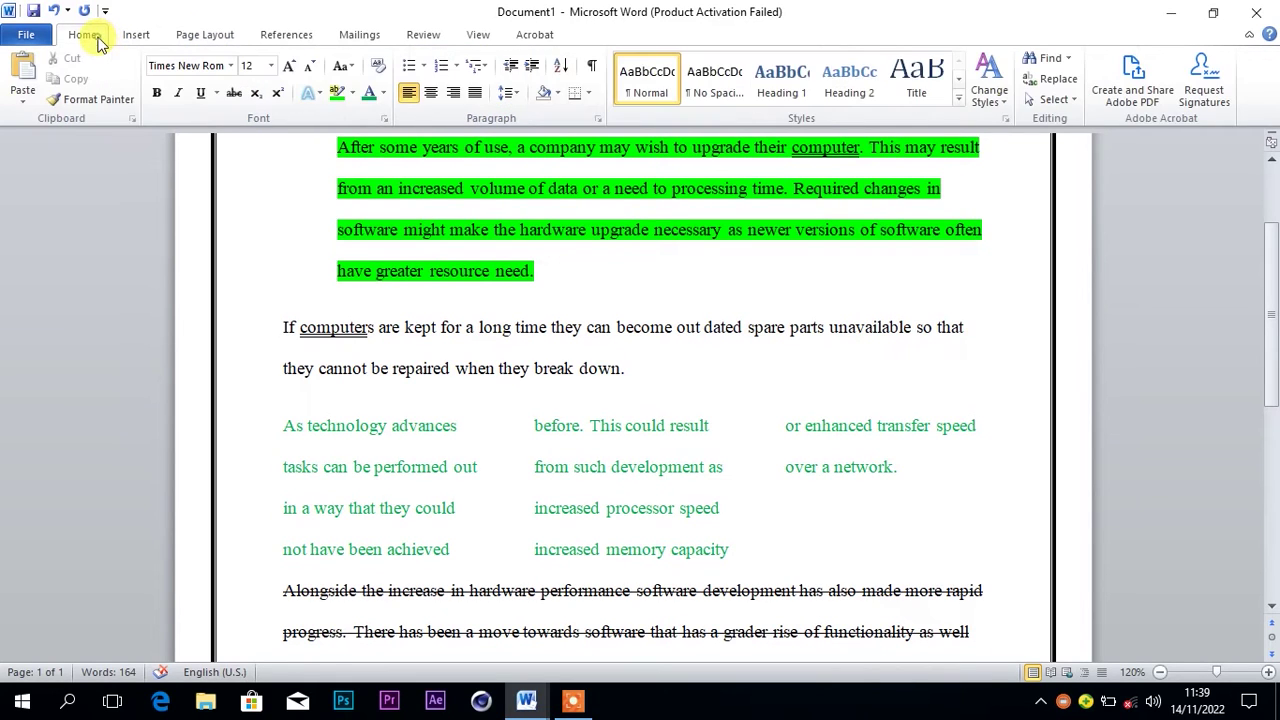
key(ctrl+z)
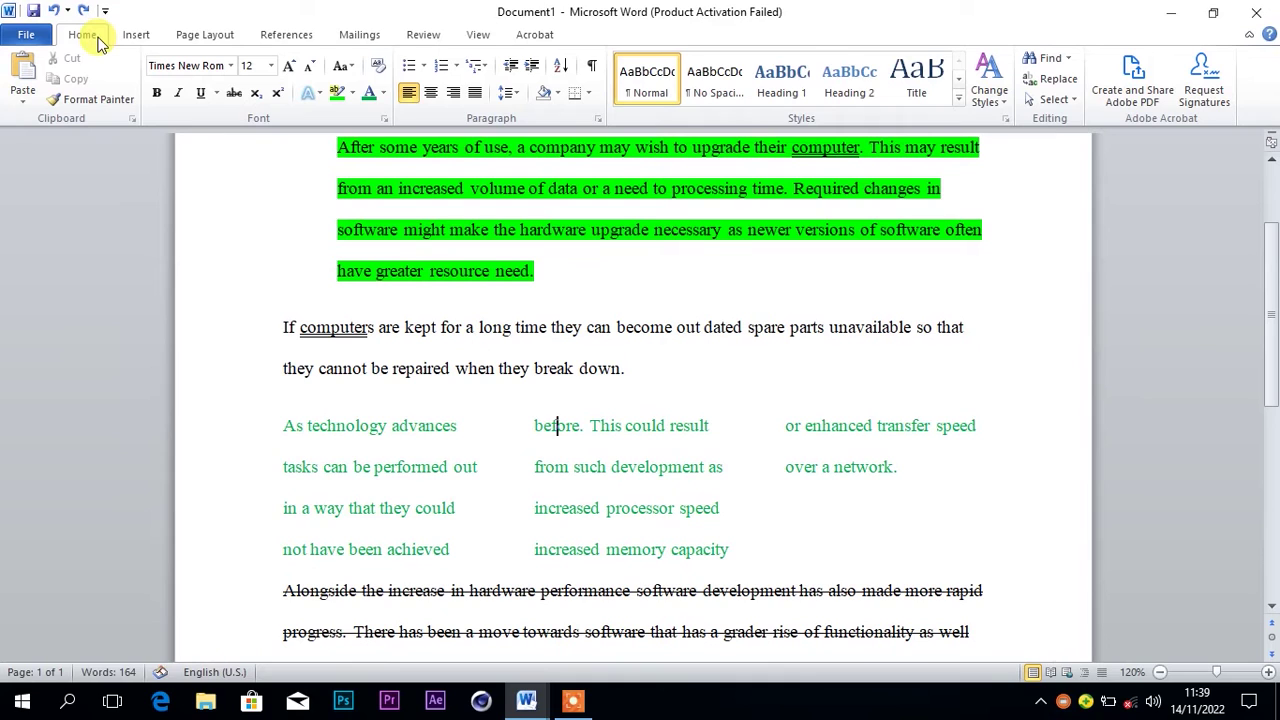
click(589, 94)
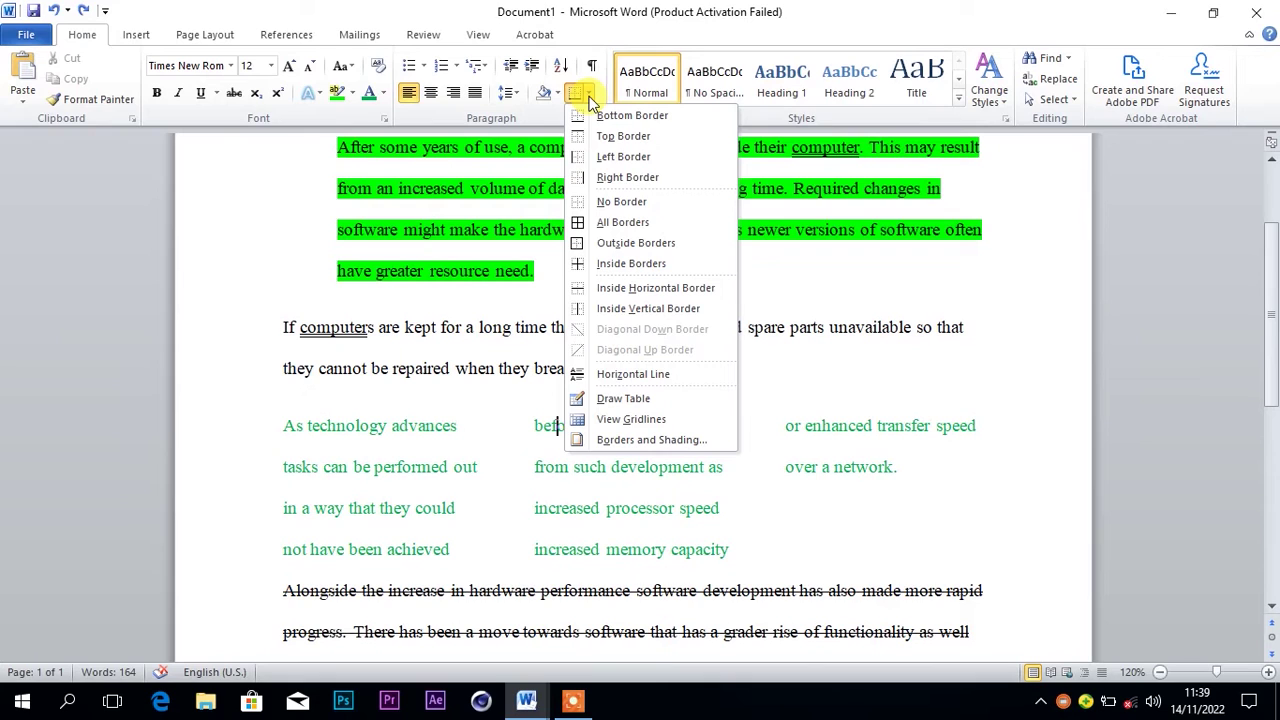
click(591, 97)
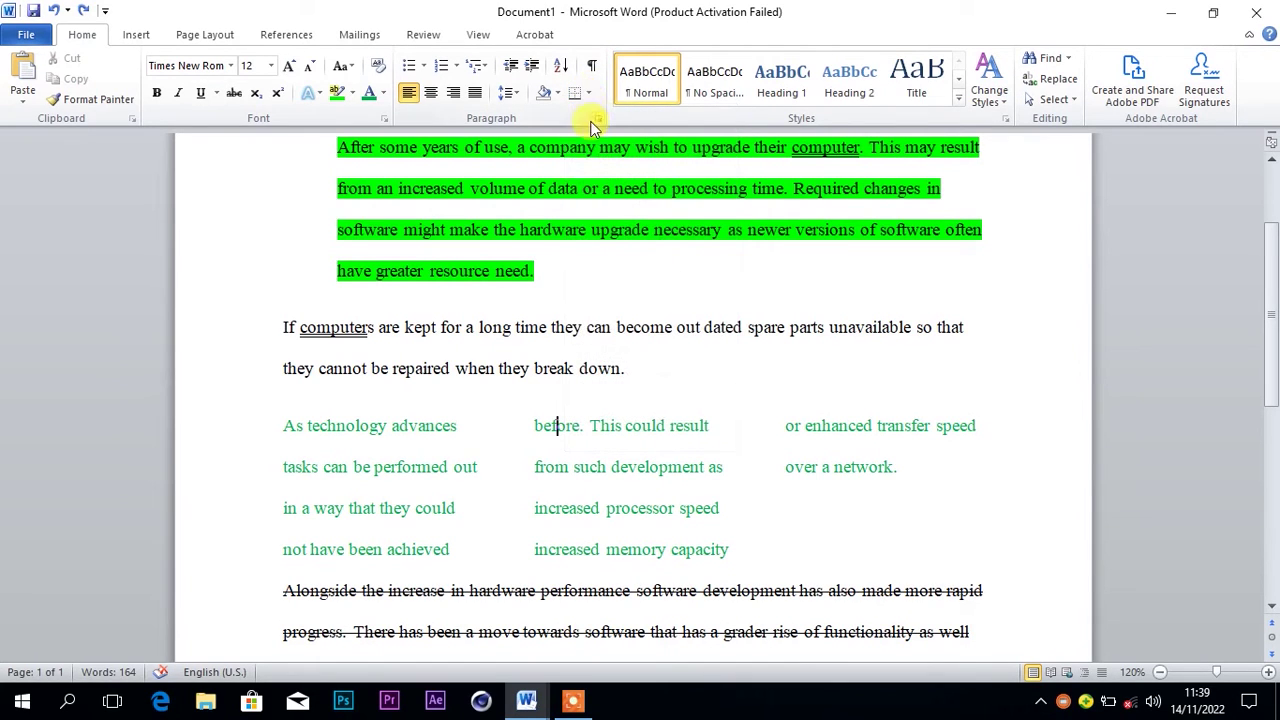
click(589, 95)
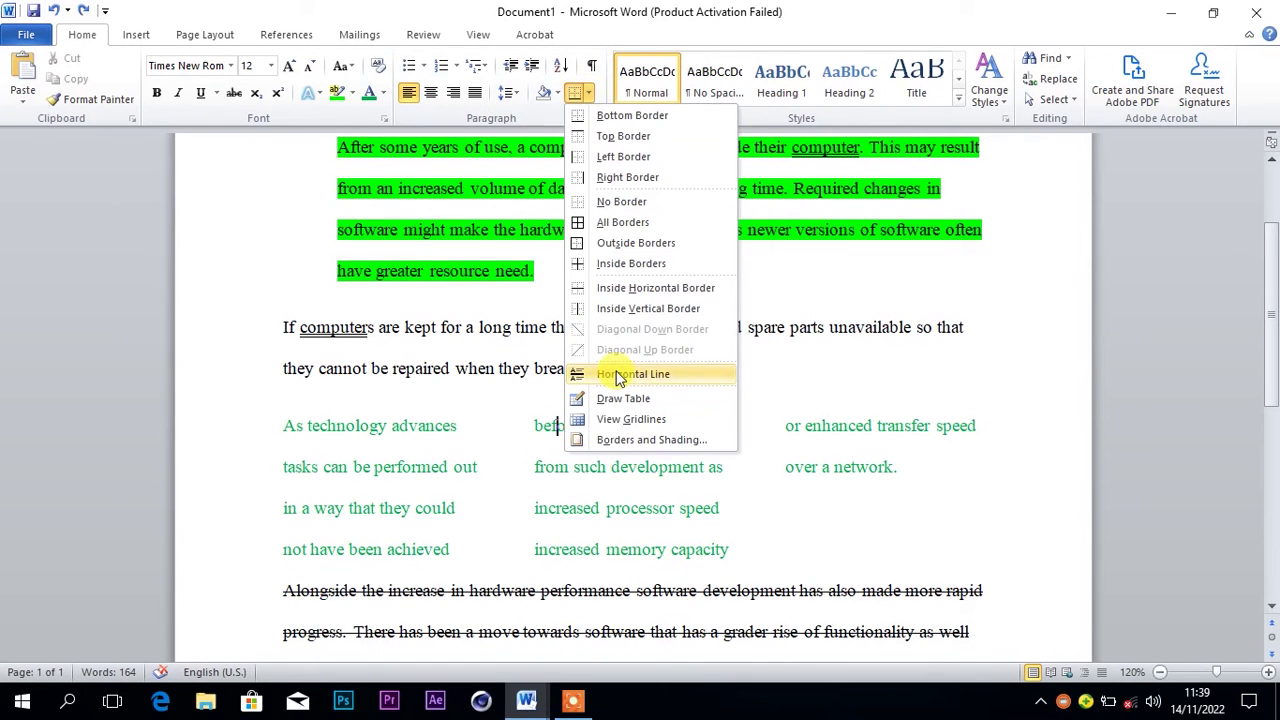
click(619, 443)
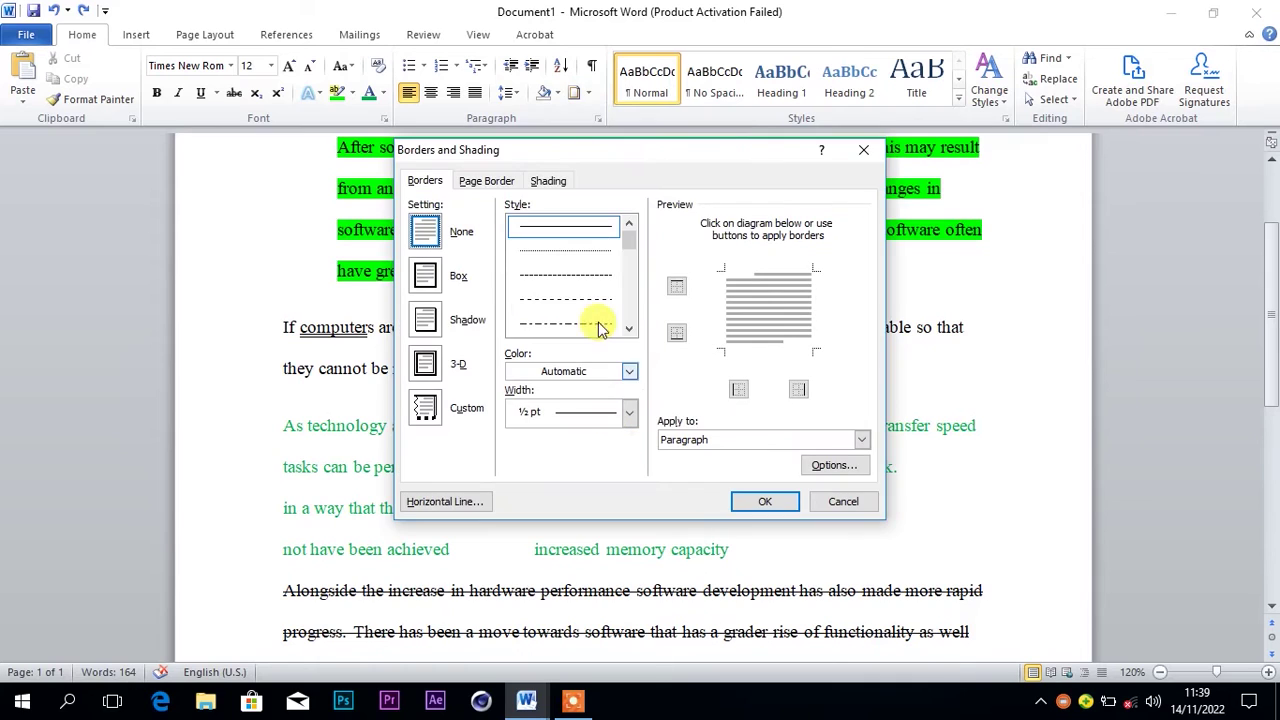
click(490, 182)
click(629, 329)
click(629, 329)
click(629, 329)
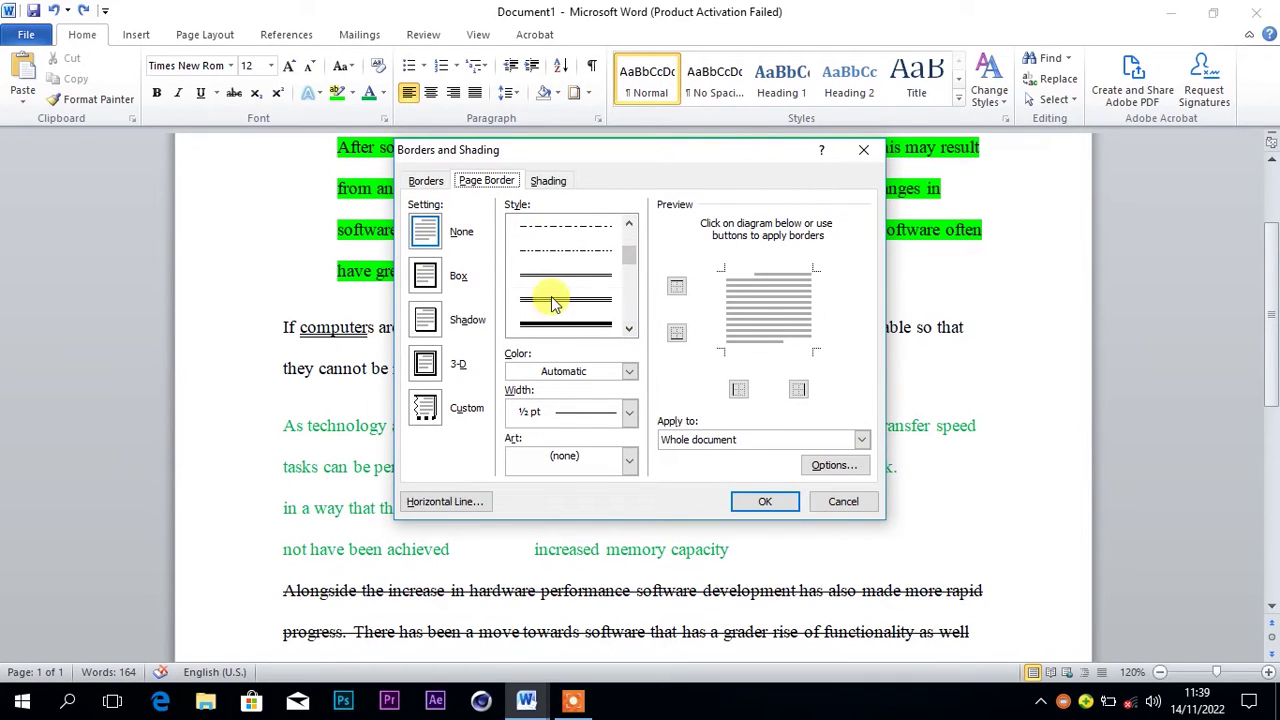
click(563, 299)
click(765, 501)
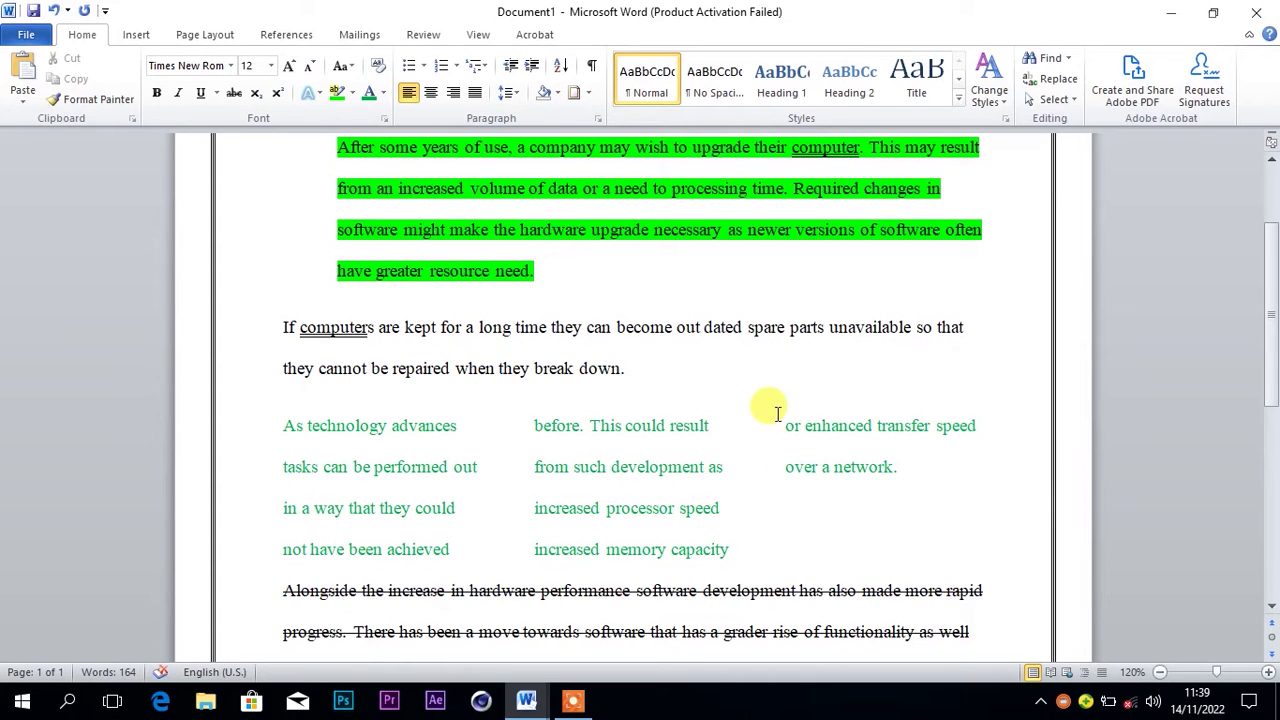
mouse_move(533, 708)
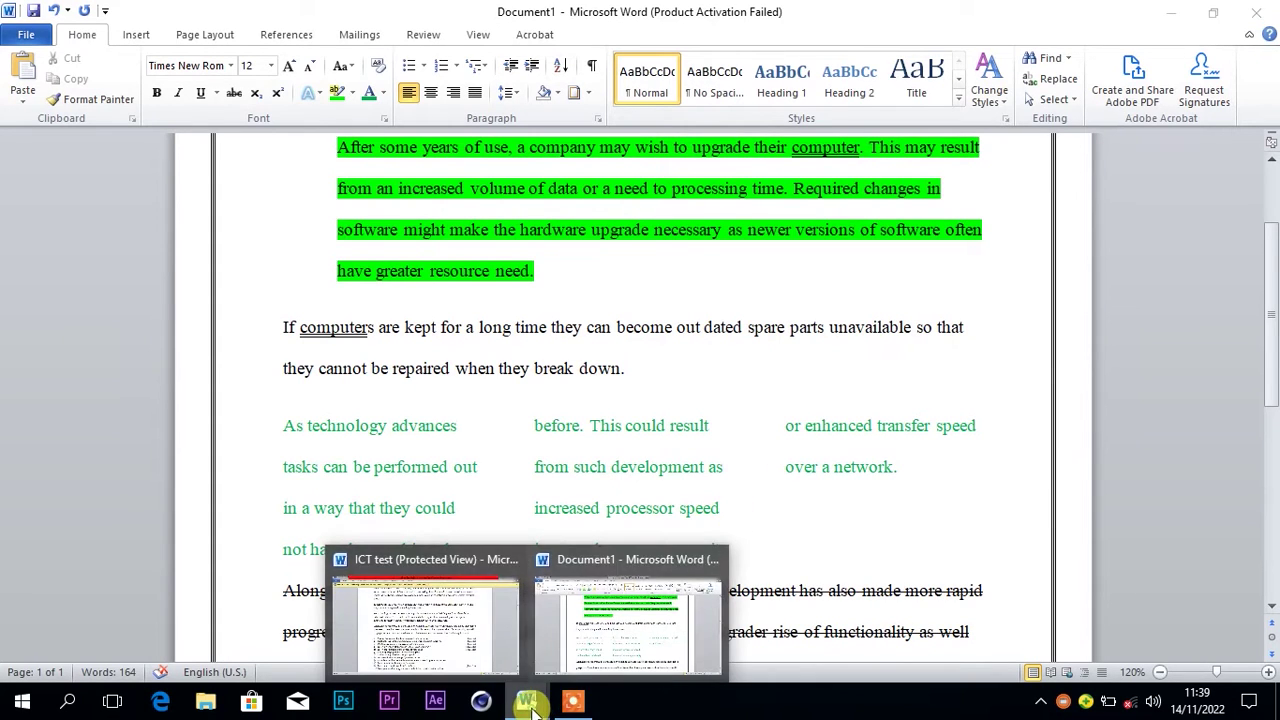
click(472, 636)
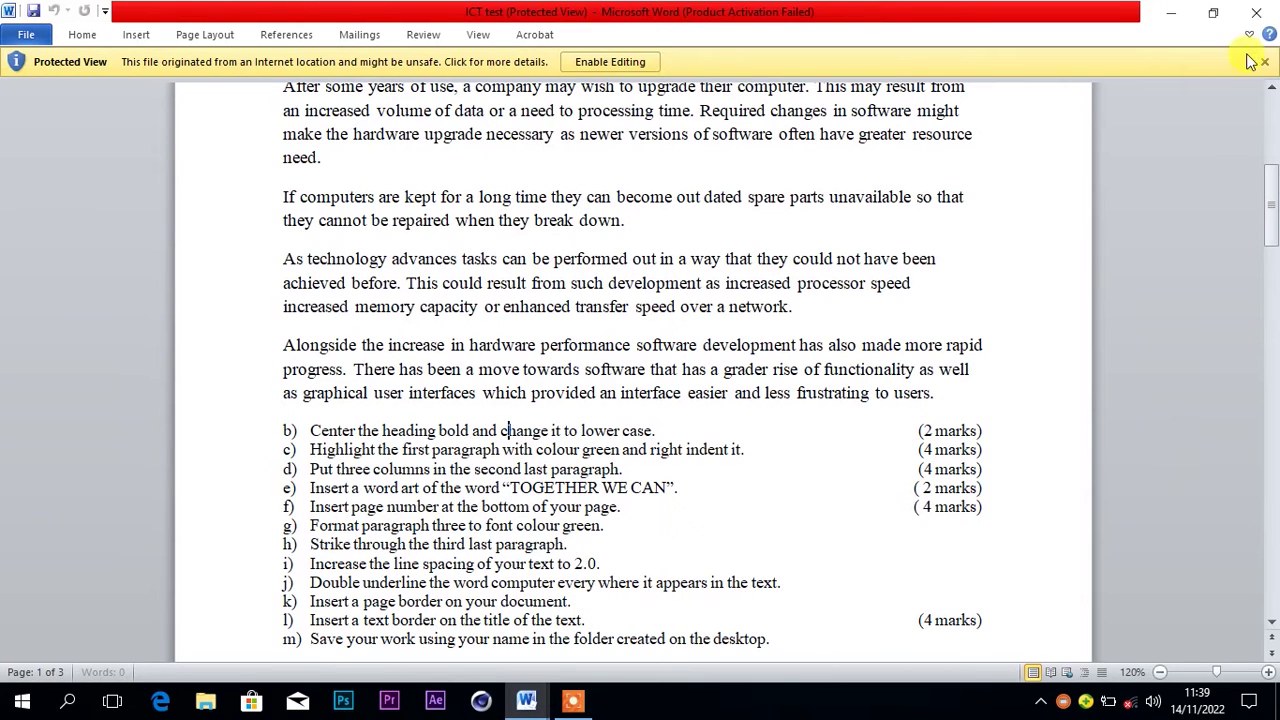
click(1172, 14)
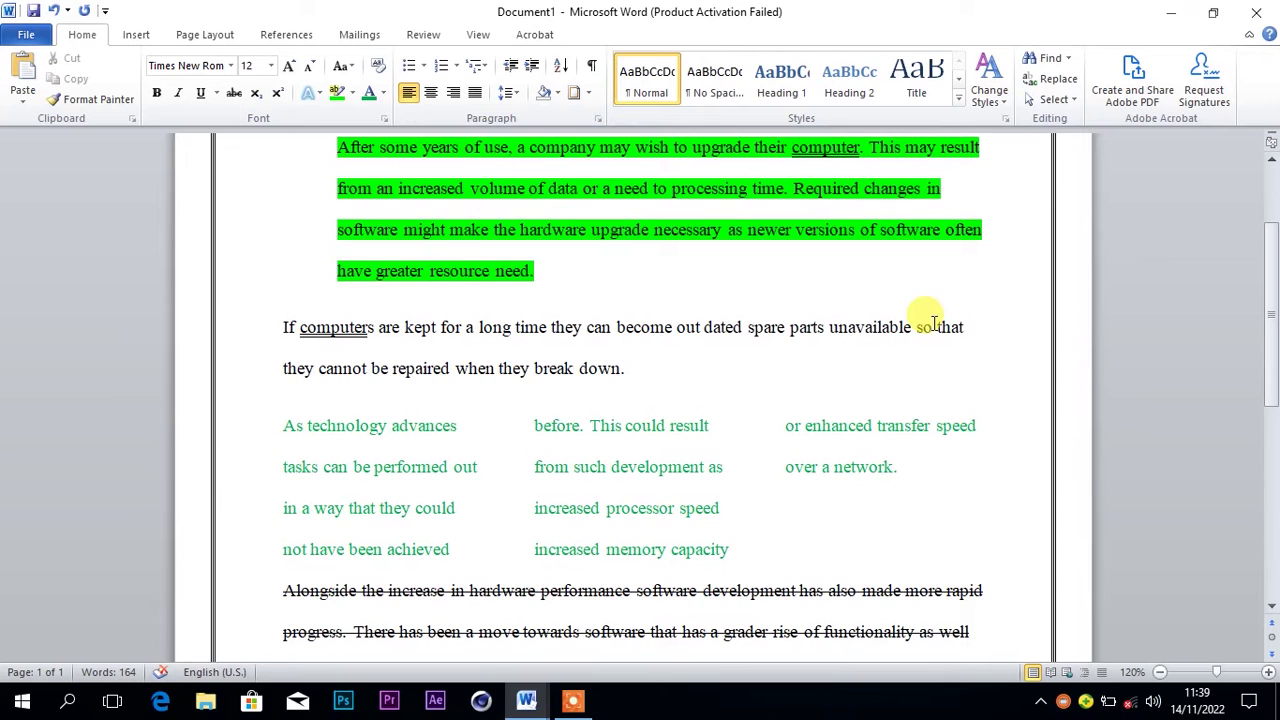
drag(1275, 324, 1266, 257)
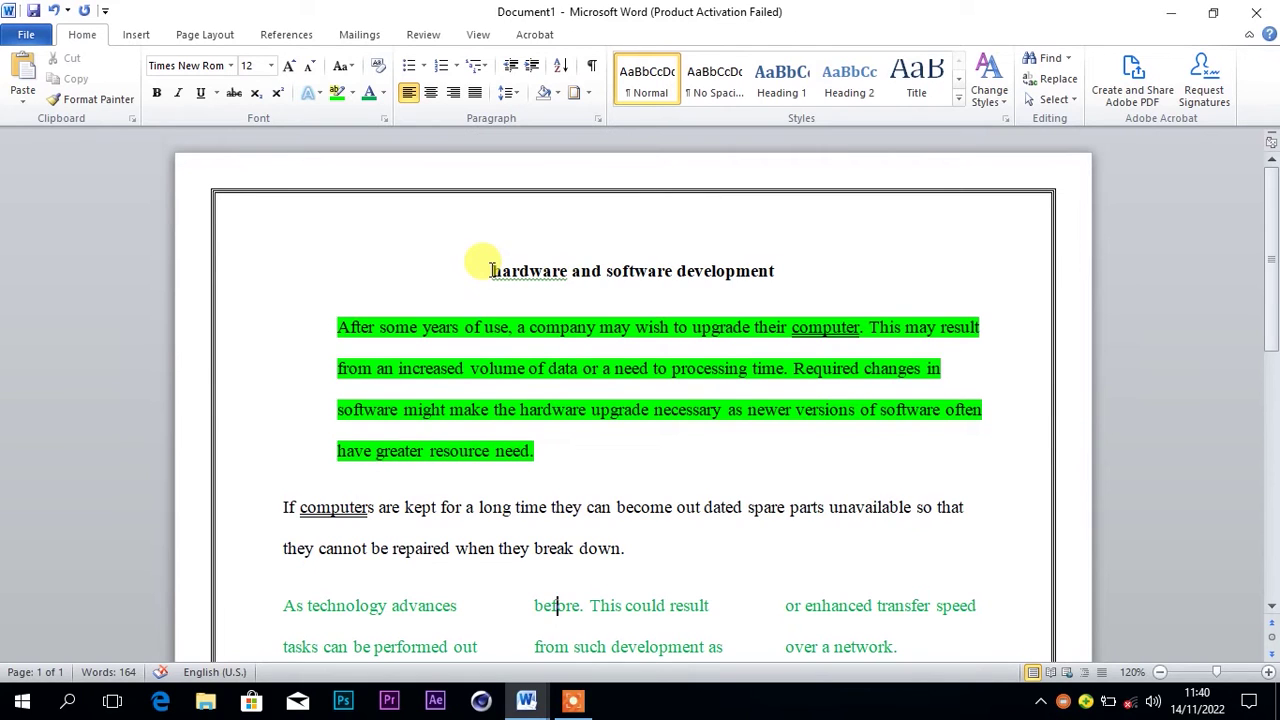
Select the heading 'hardware and software development' and show its border options
drag(491, 271, 737, 276)
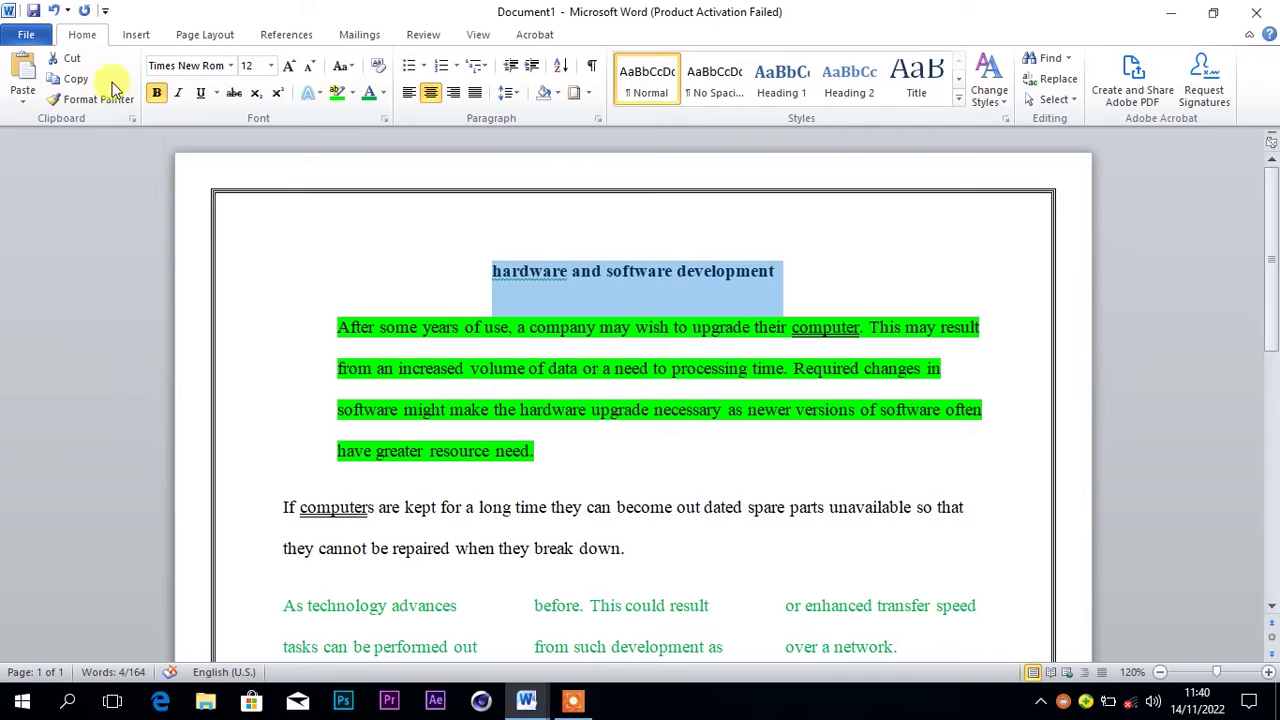
click(590, 94)
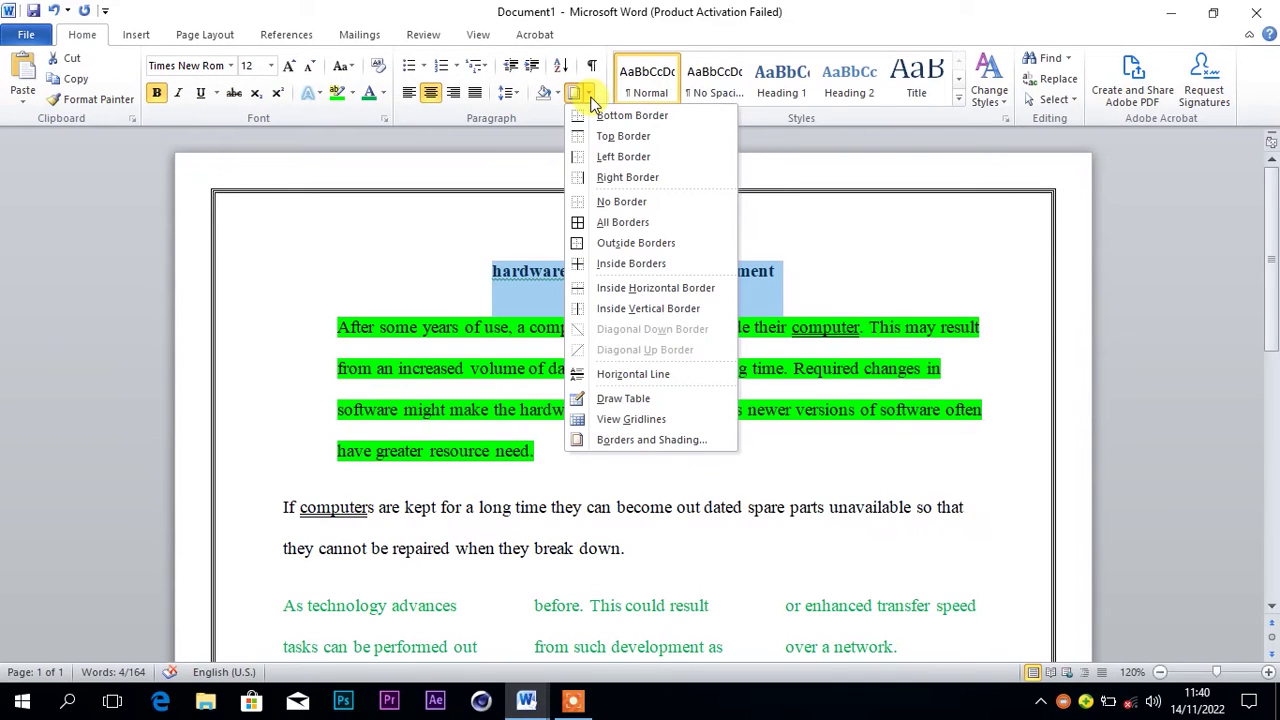
Box the heading with a thick 3 pt border applied to its text only
click(615, 445)
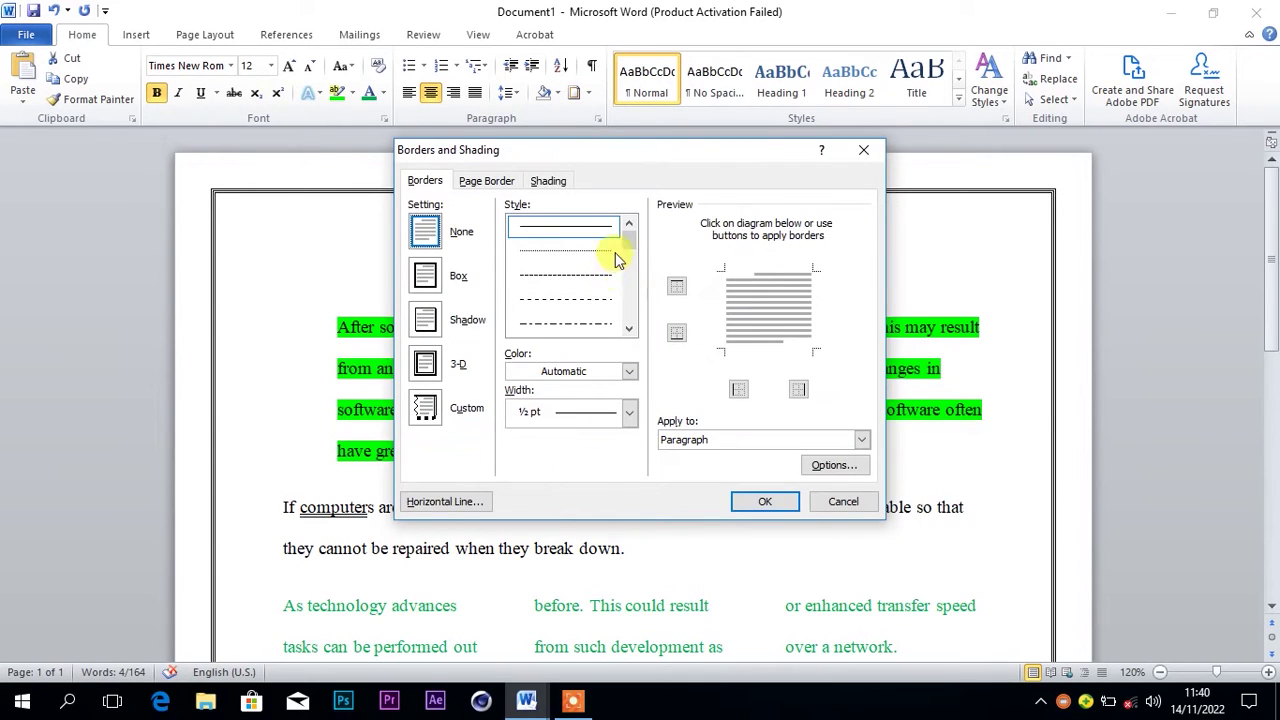
click(629, 329)
click(629, 329)
click(629, 329)
click(629, 329)
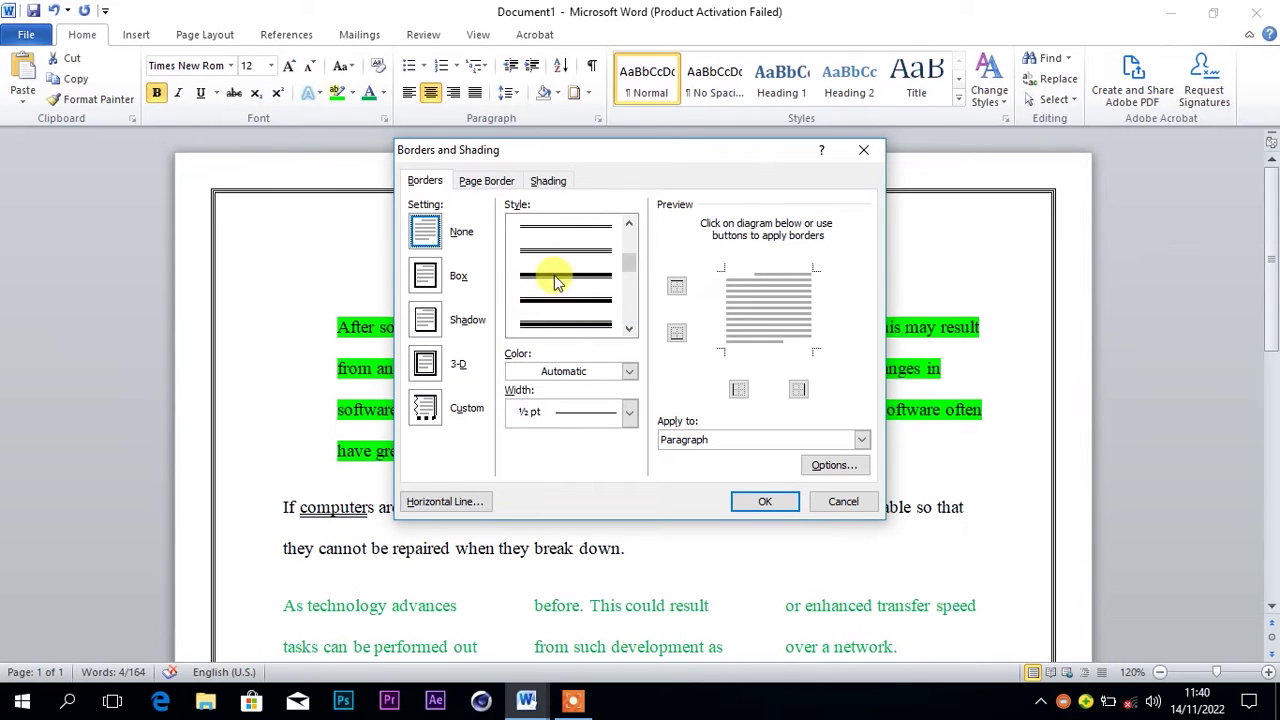
click(556, 279)
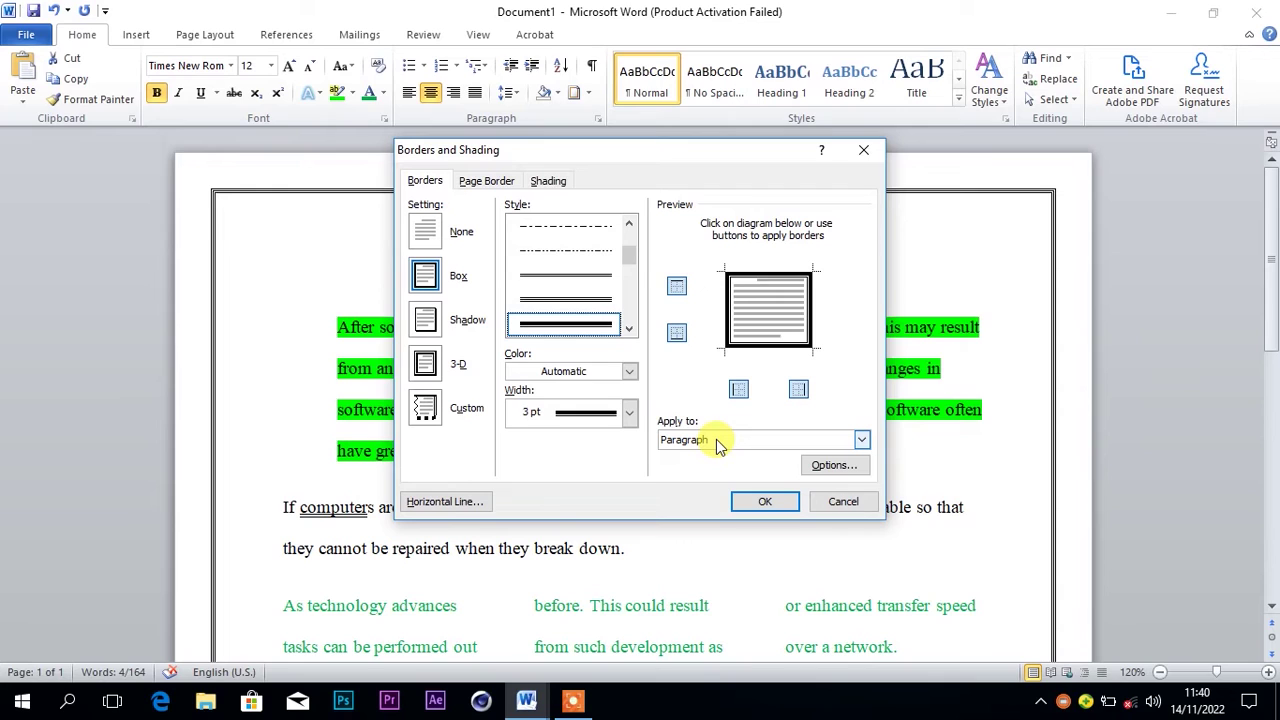
click(716, 439)
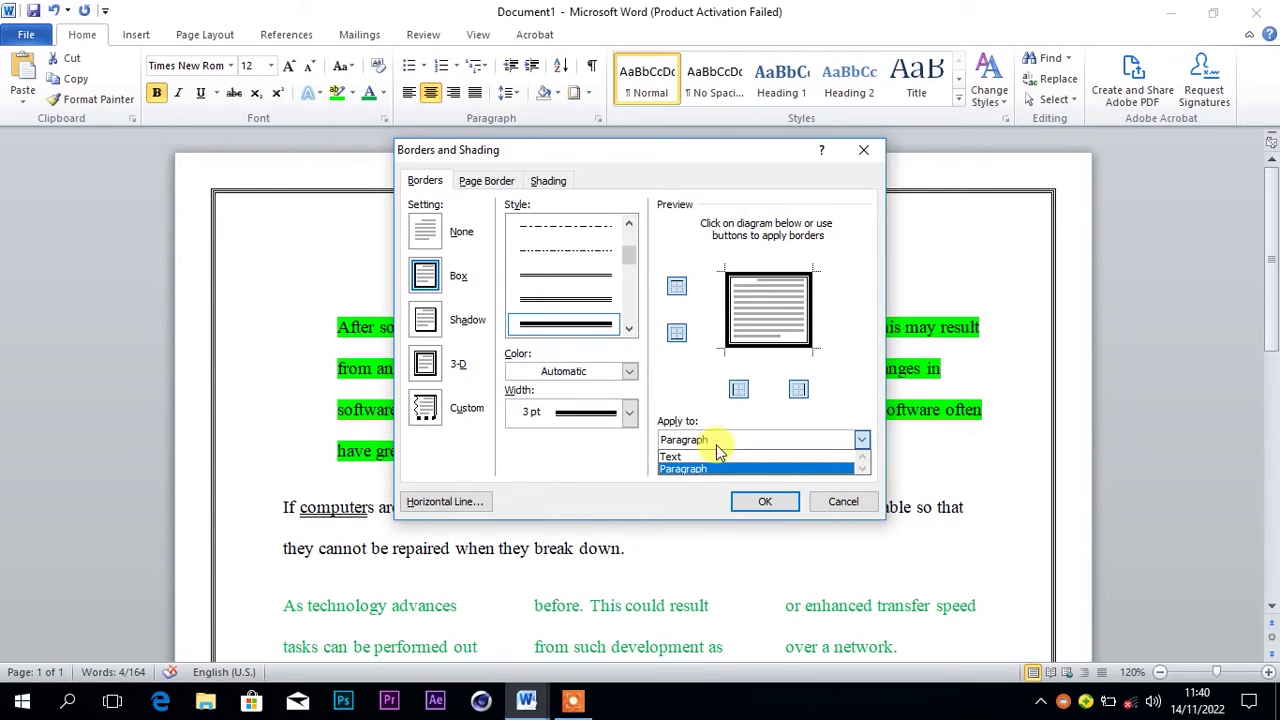
click(716, 458)
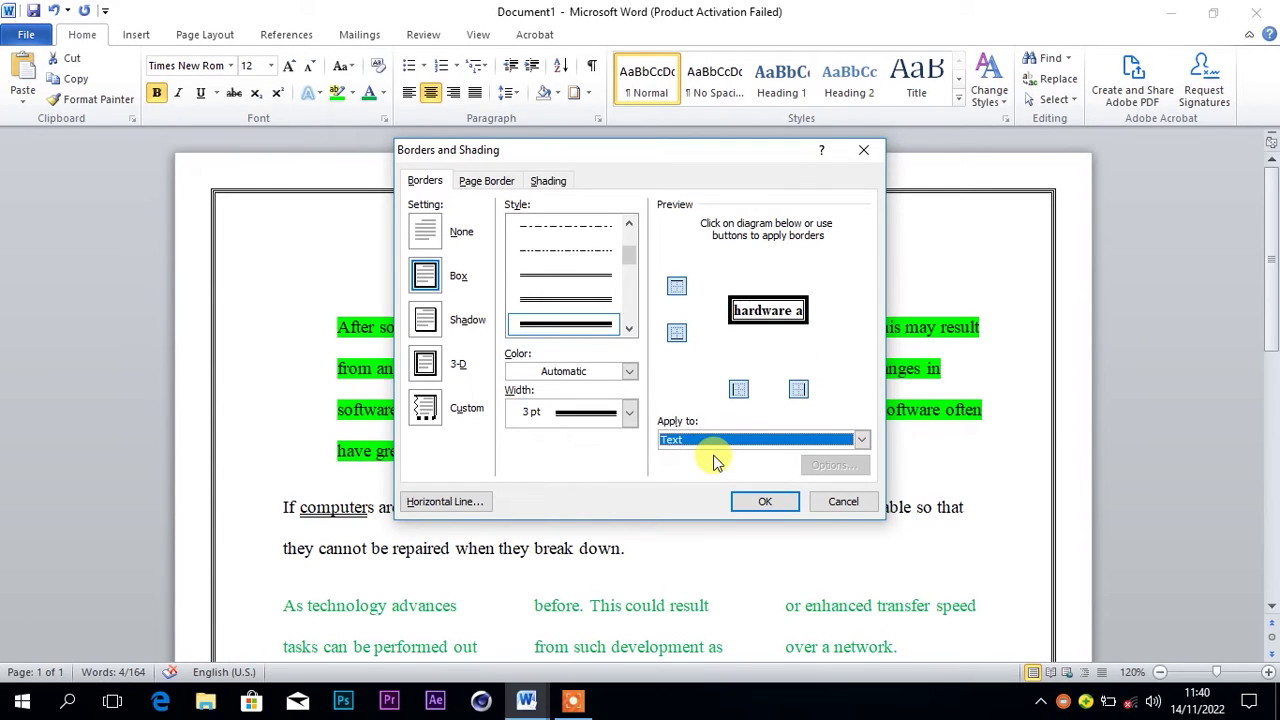
click(714, 439)
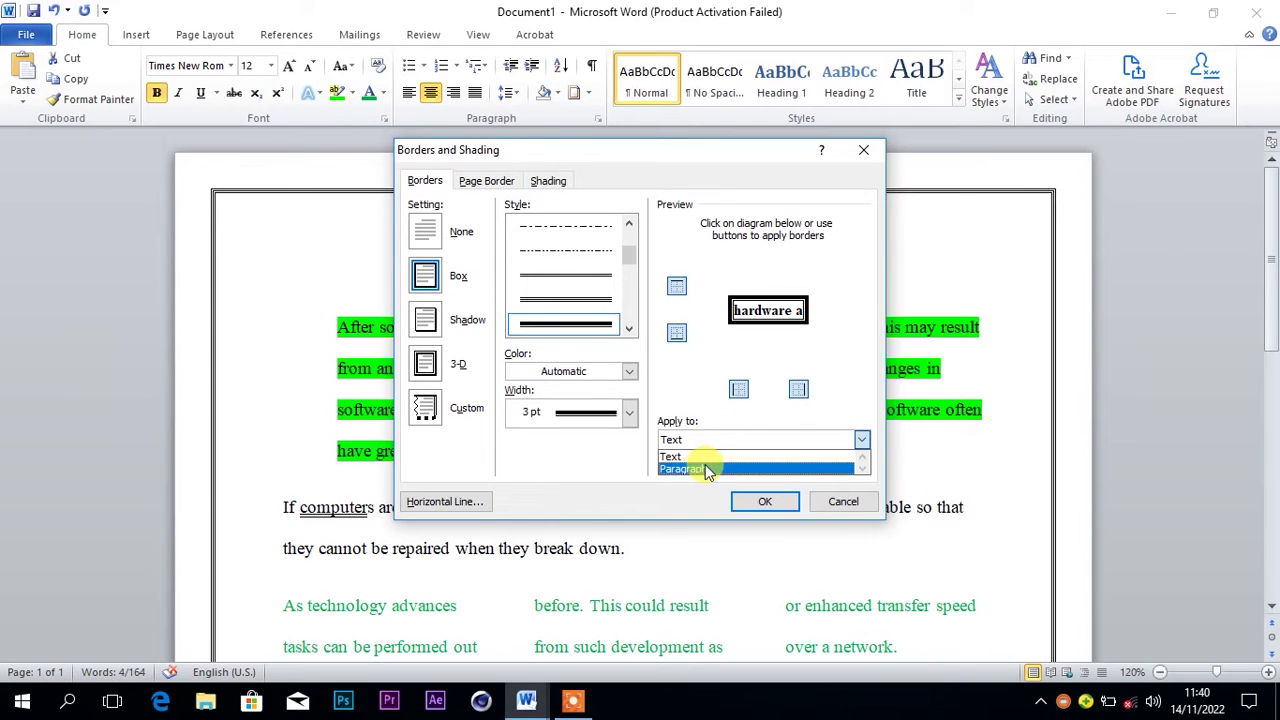
click(705, 466)
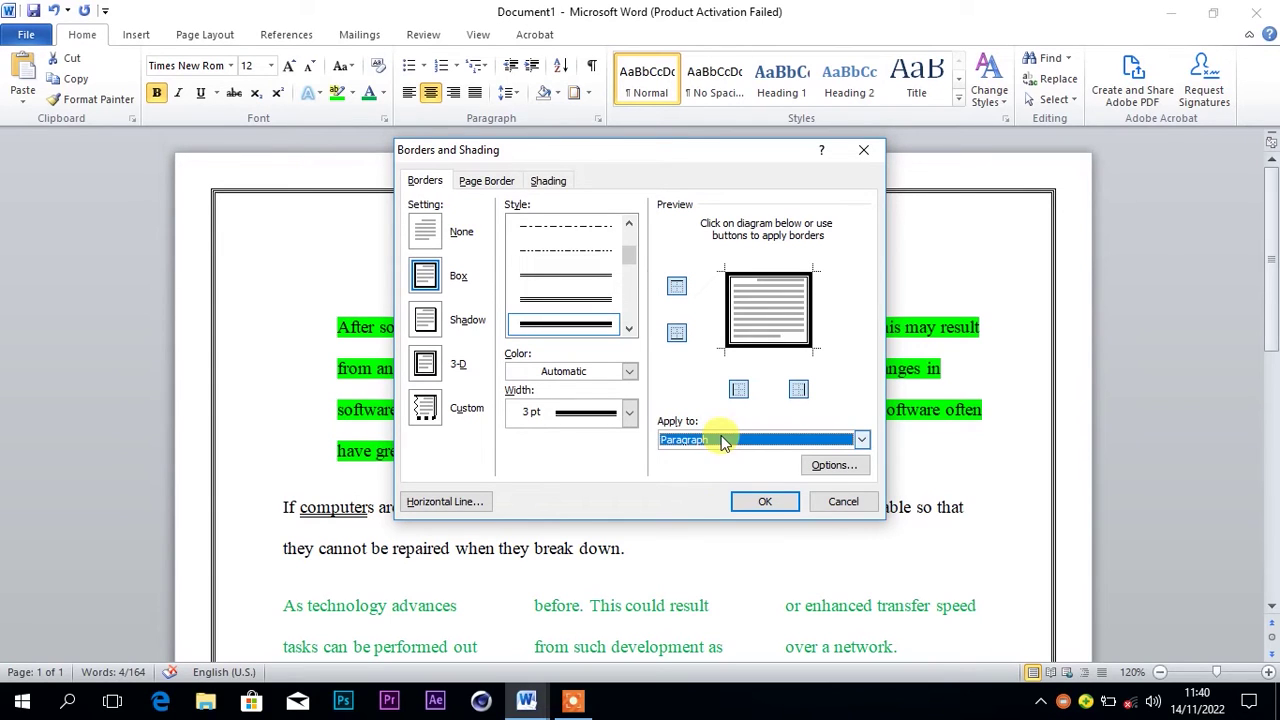
click(725, 443)
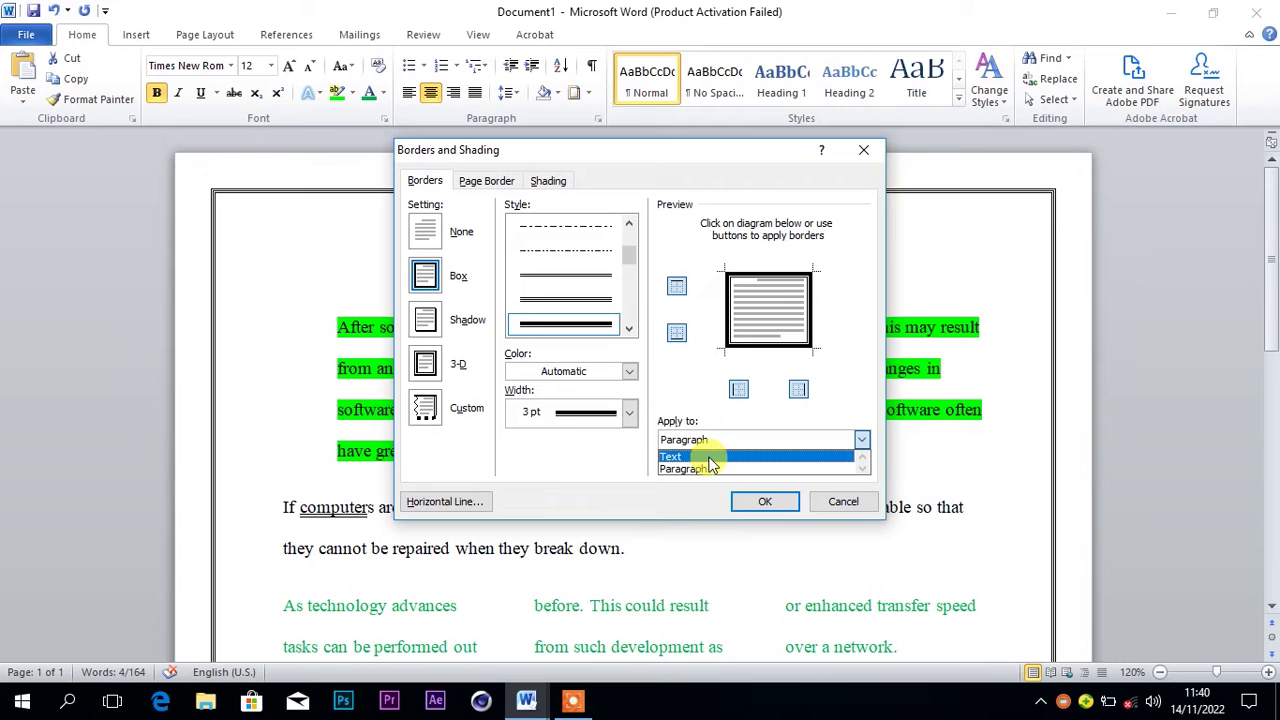
click(716, 456)
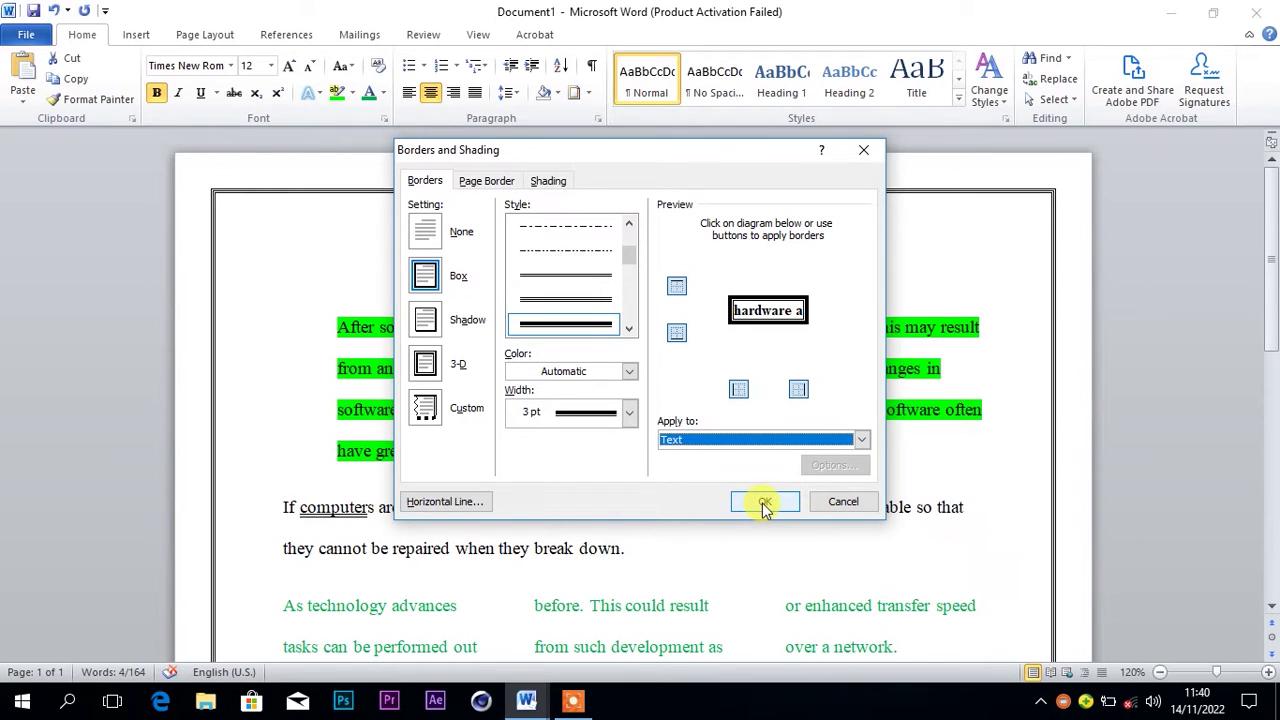
click(752, 505)
click(801, 331)
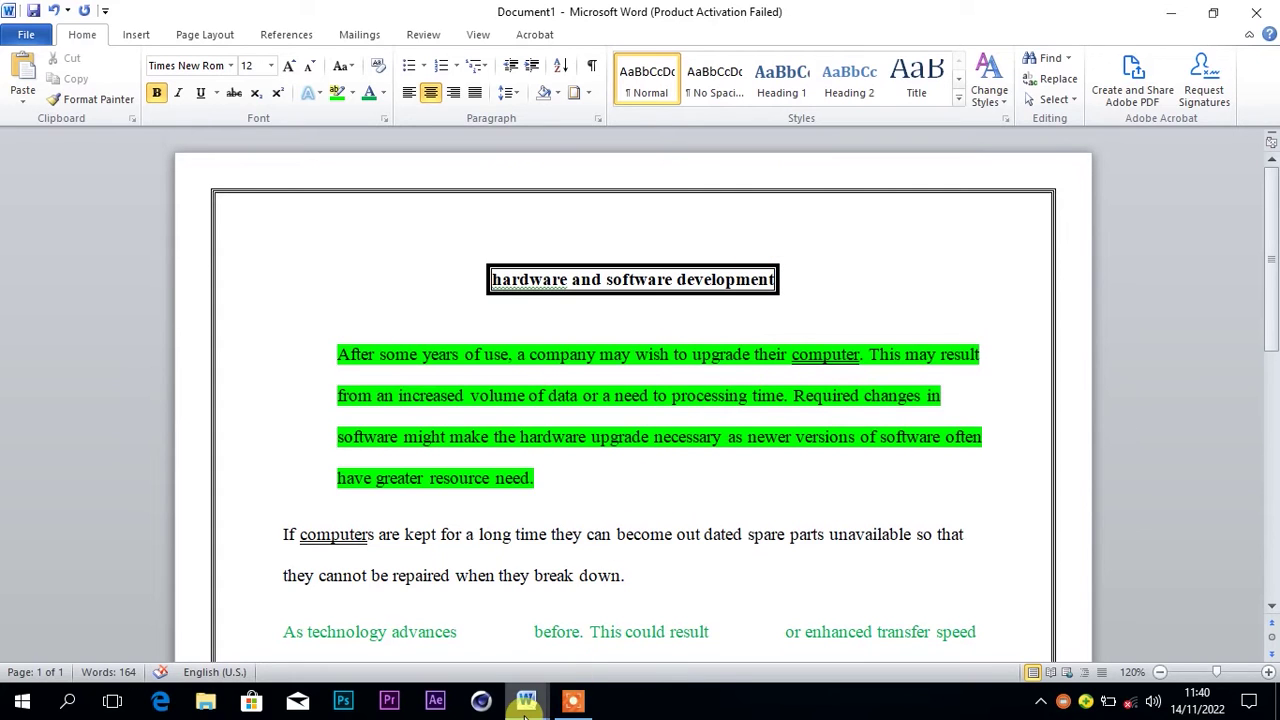
mouse_move(524, 705)
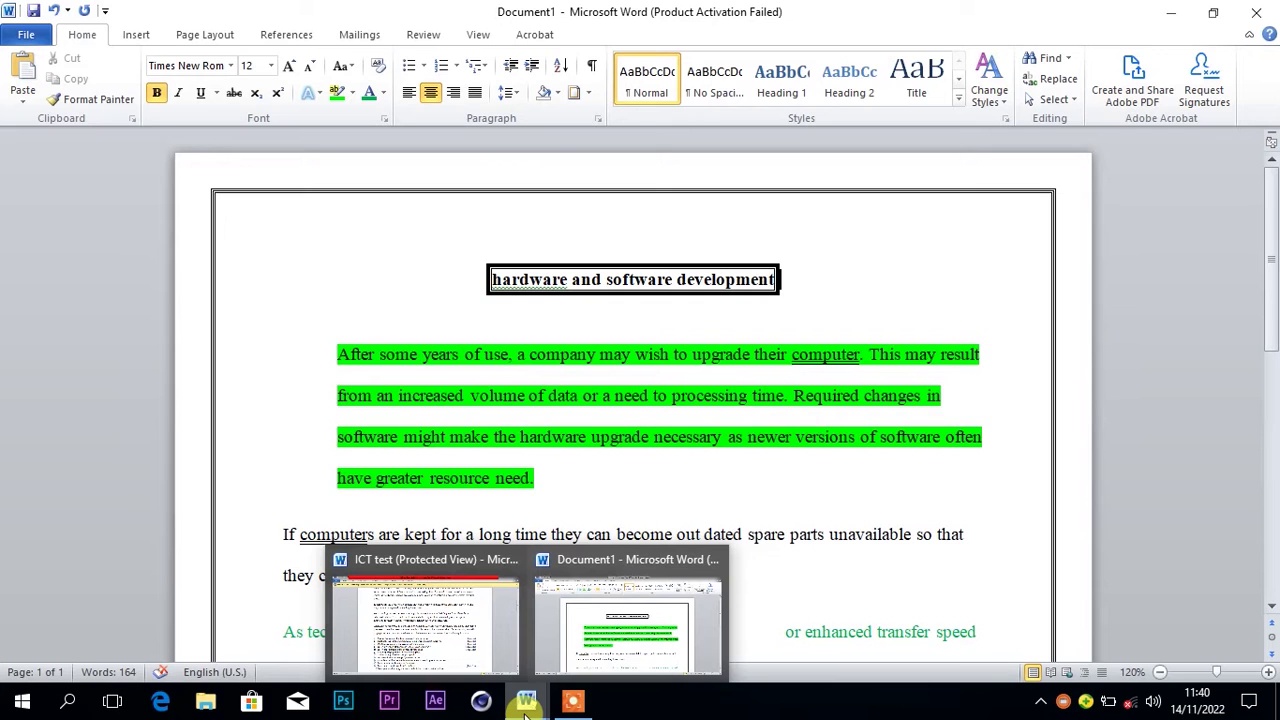
click(468, 655)
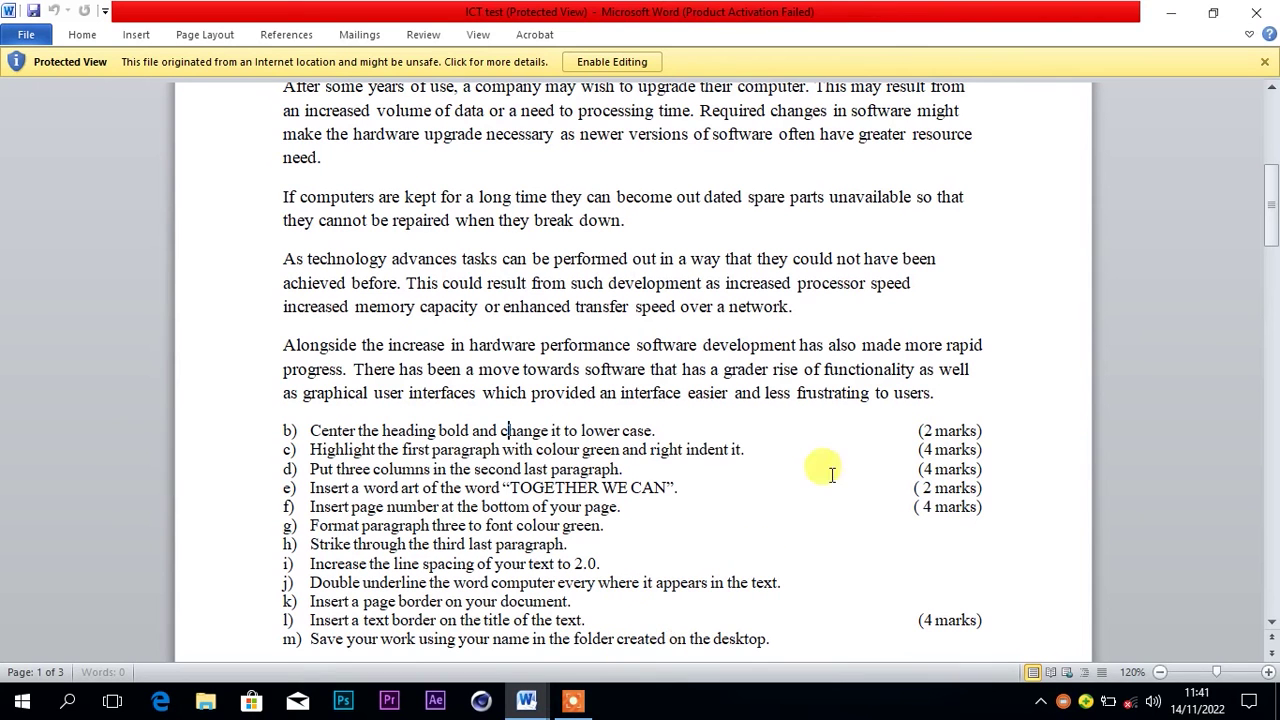
click(1170, 12)
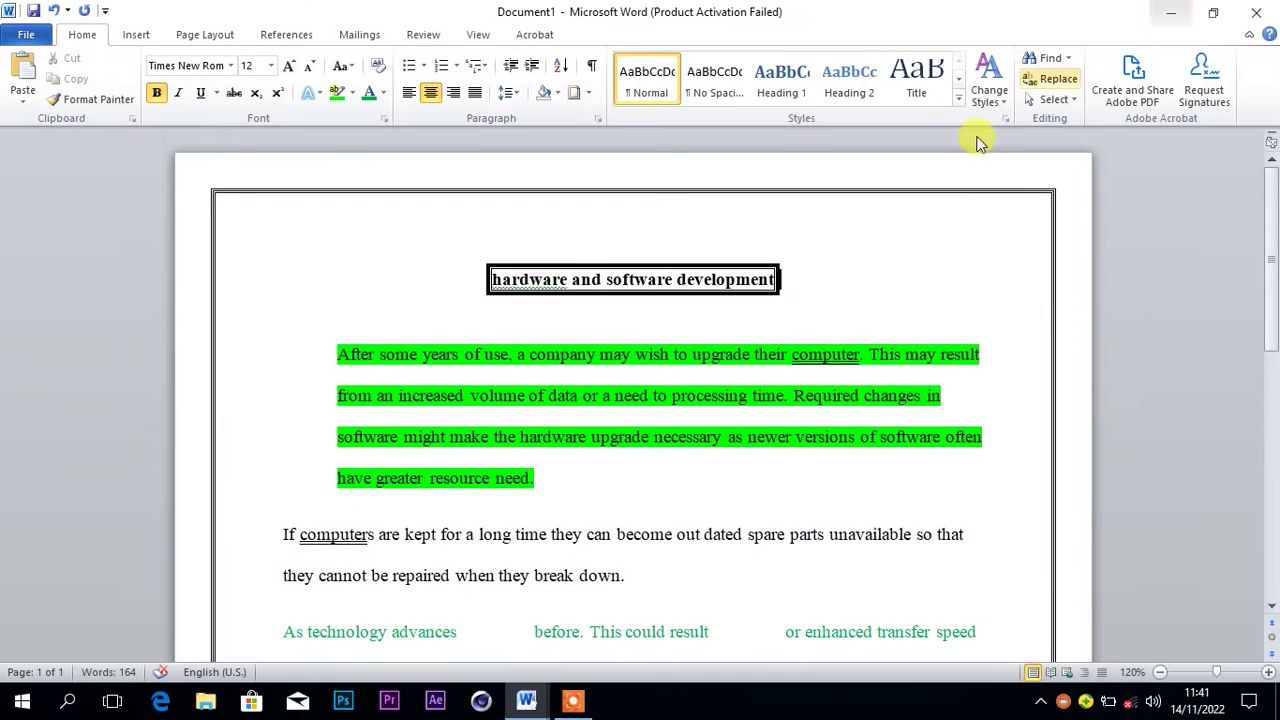
click(430, 428)
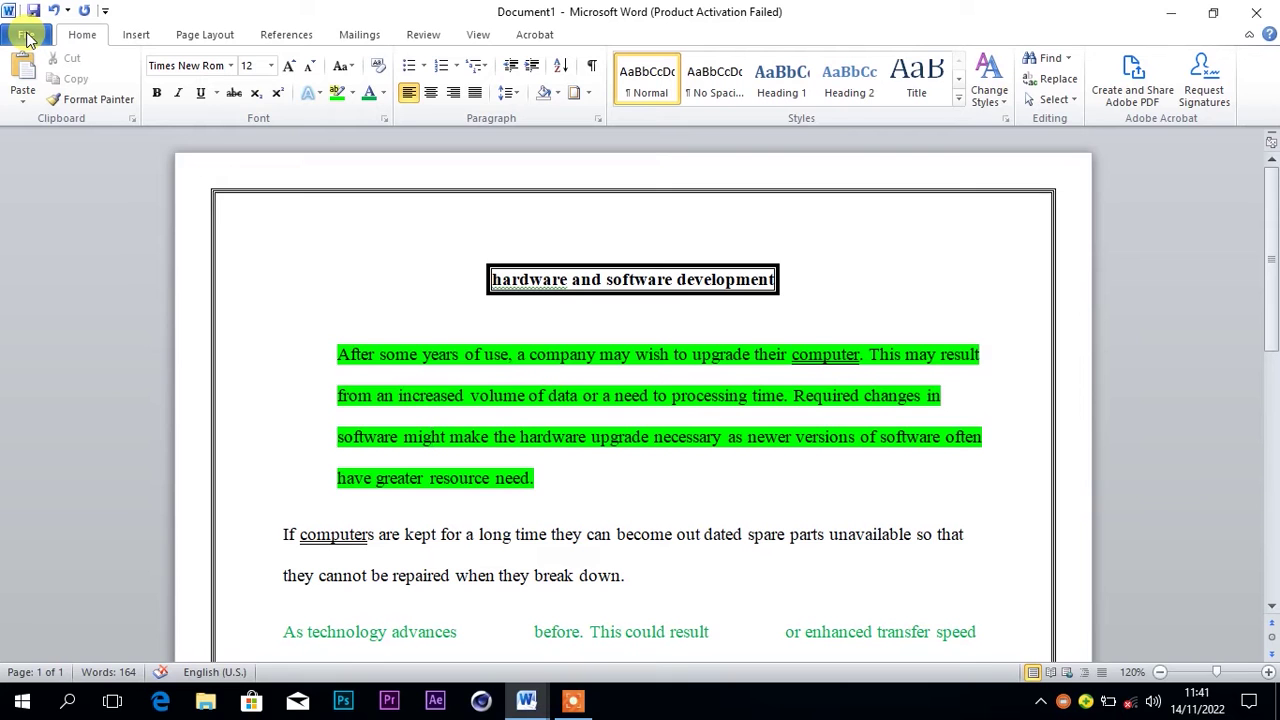
Save As to the Desktop with file name 'hardware and software development'
click(27, 37)
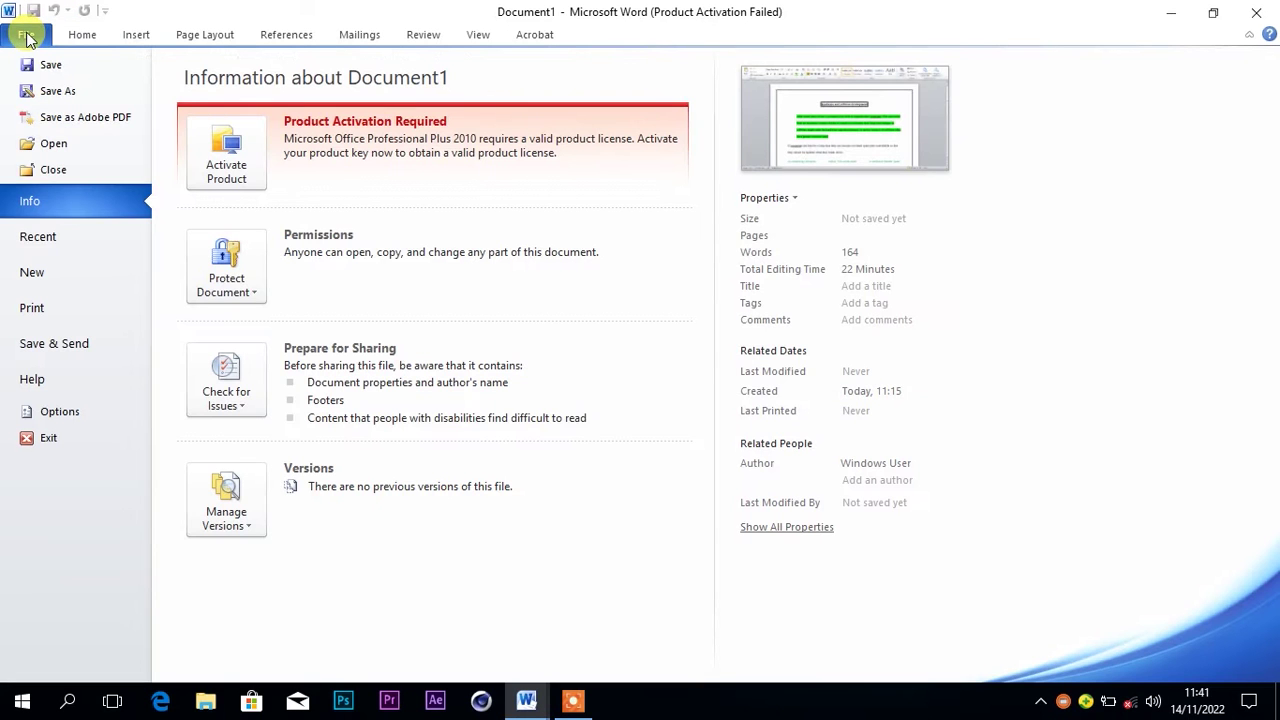
click(57, 91)
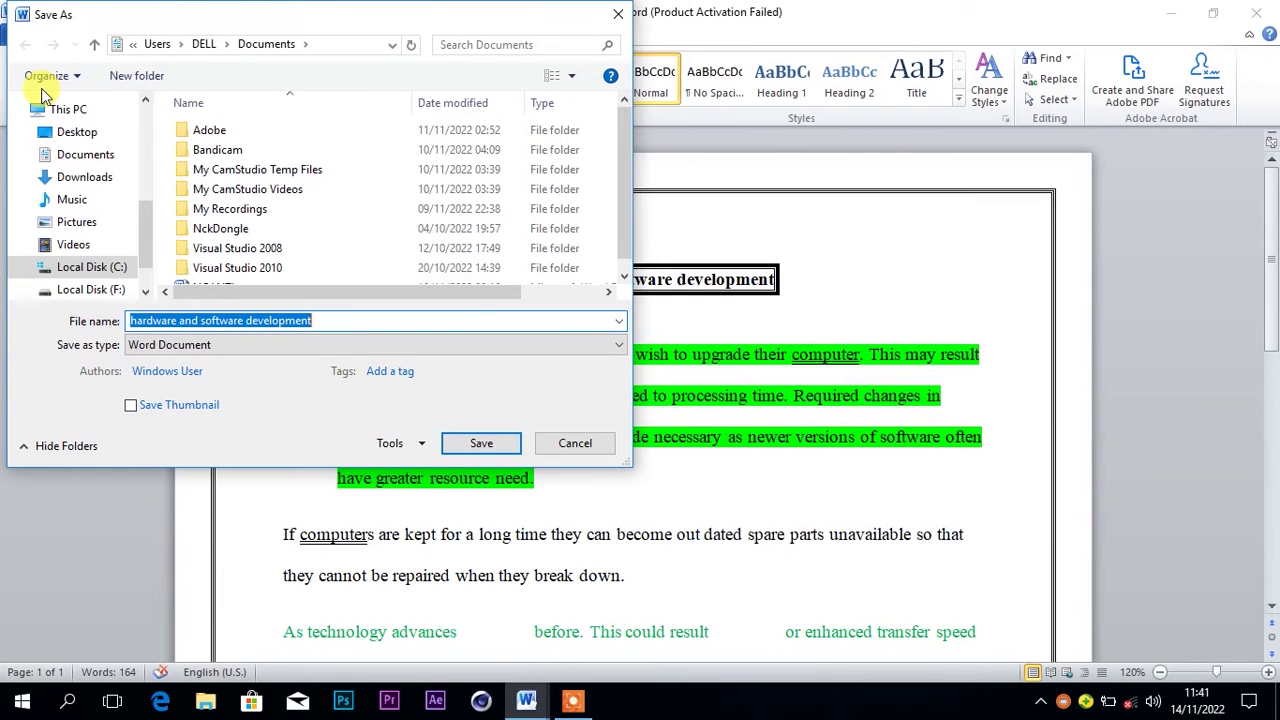
click(70, 132)
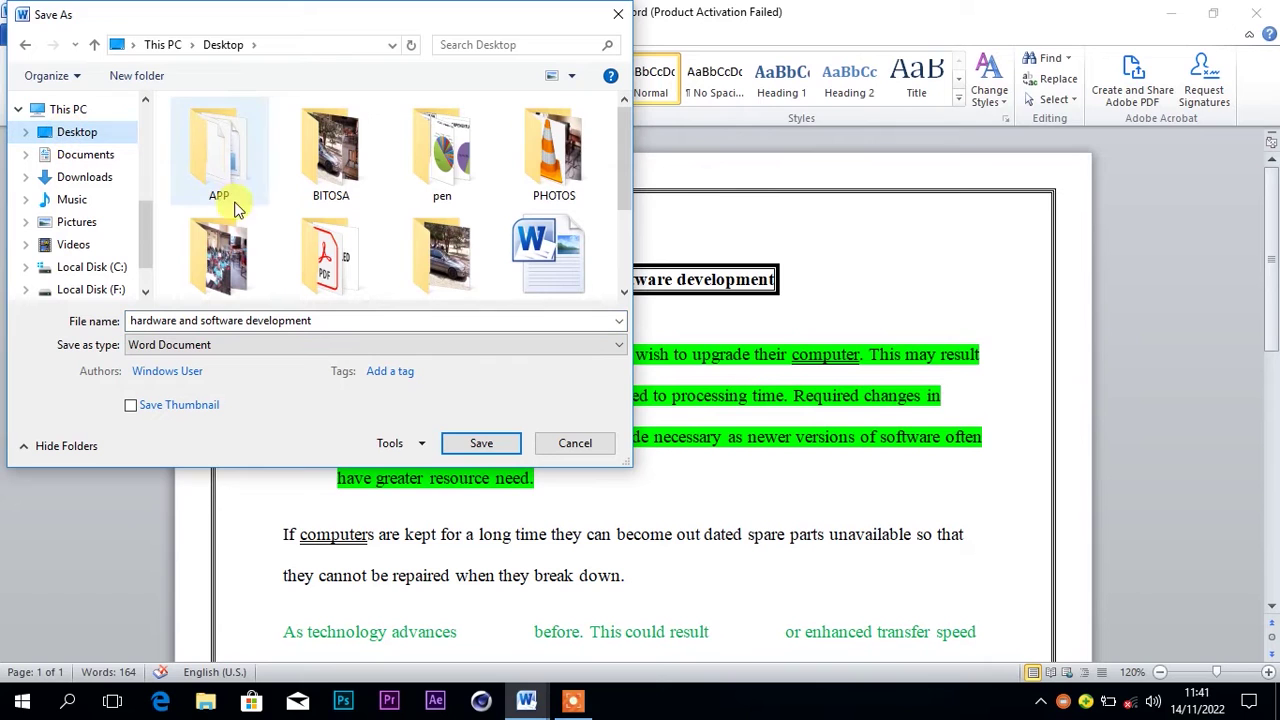
mouse_move(626, 166)
mouse_down()
mouse_move(634, 270)
mouse_move(466, 286)
mouse_up()
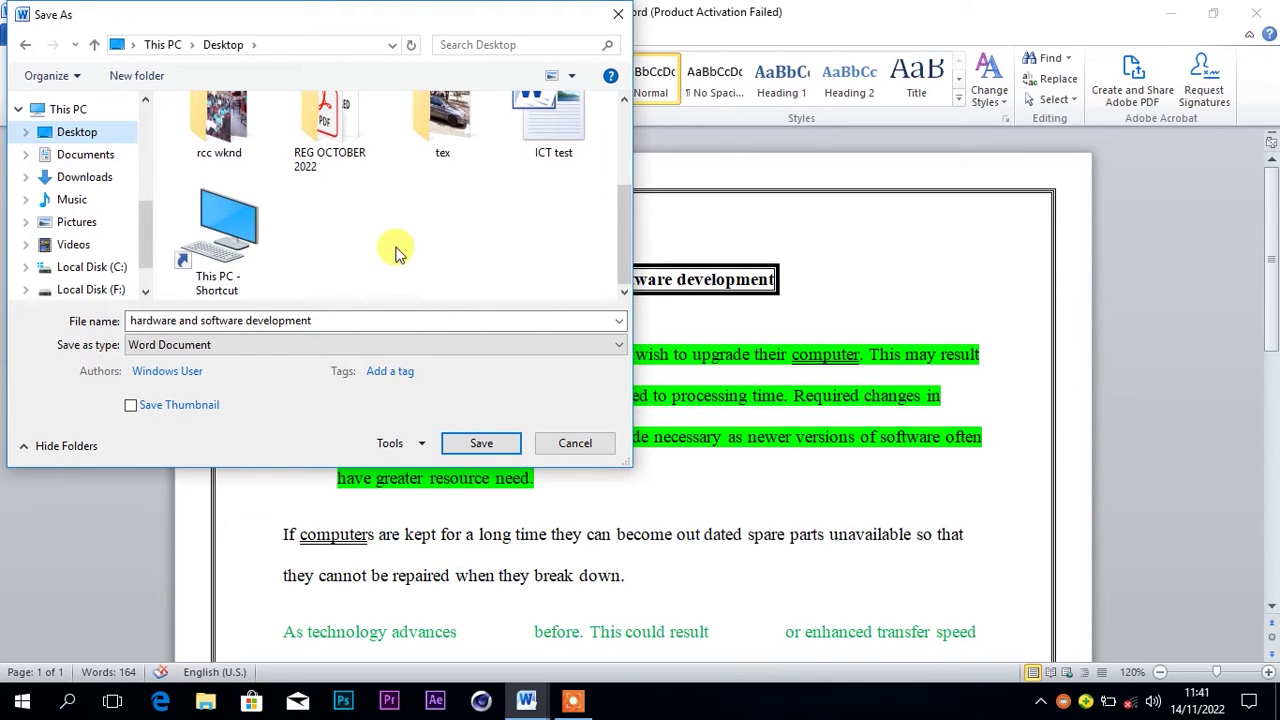
right_click(347, 217)
Create a new Desktop folder named 'TREKKER MEDIA' and open it
mouse_move(404, 258)
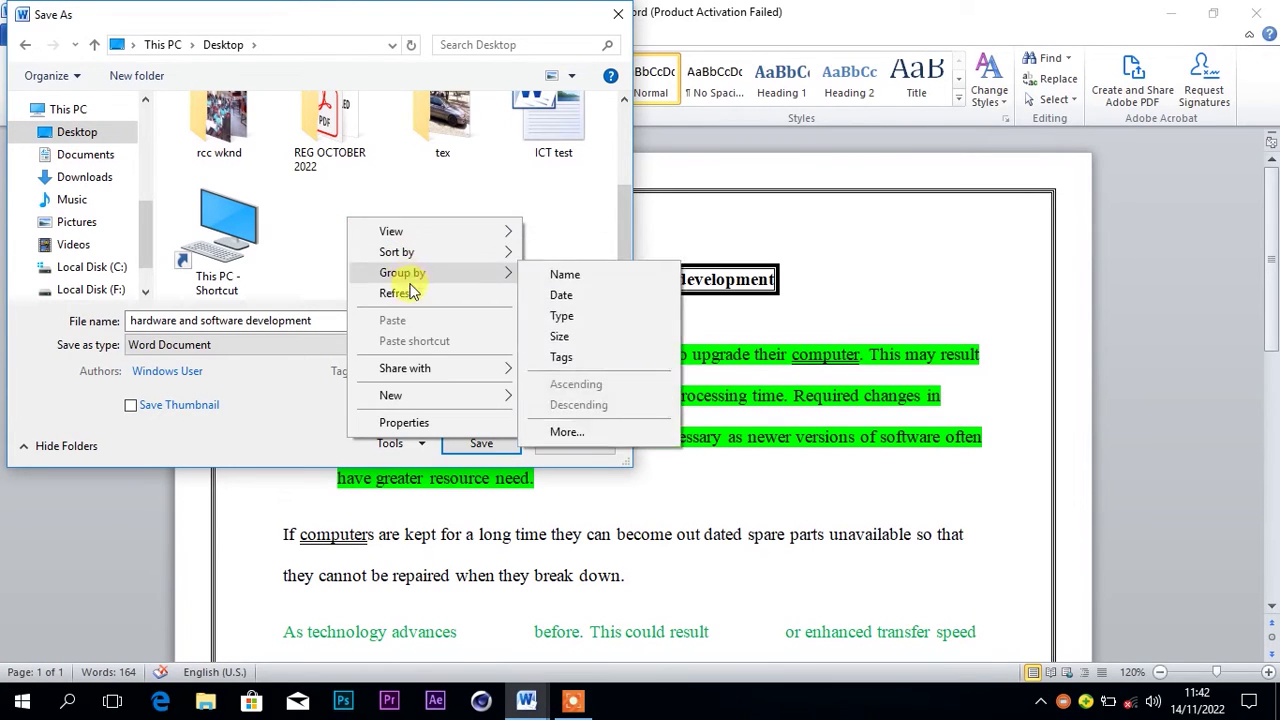
mouse_move(422, 398)
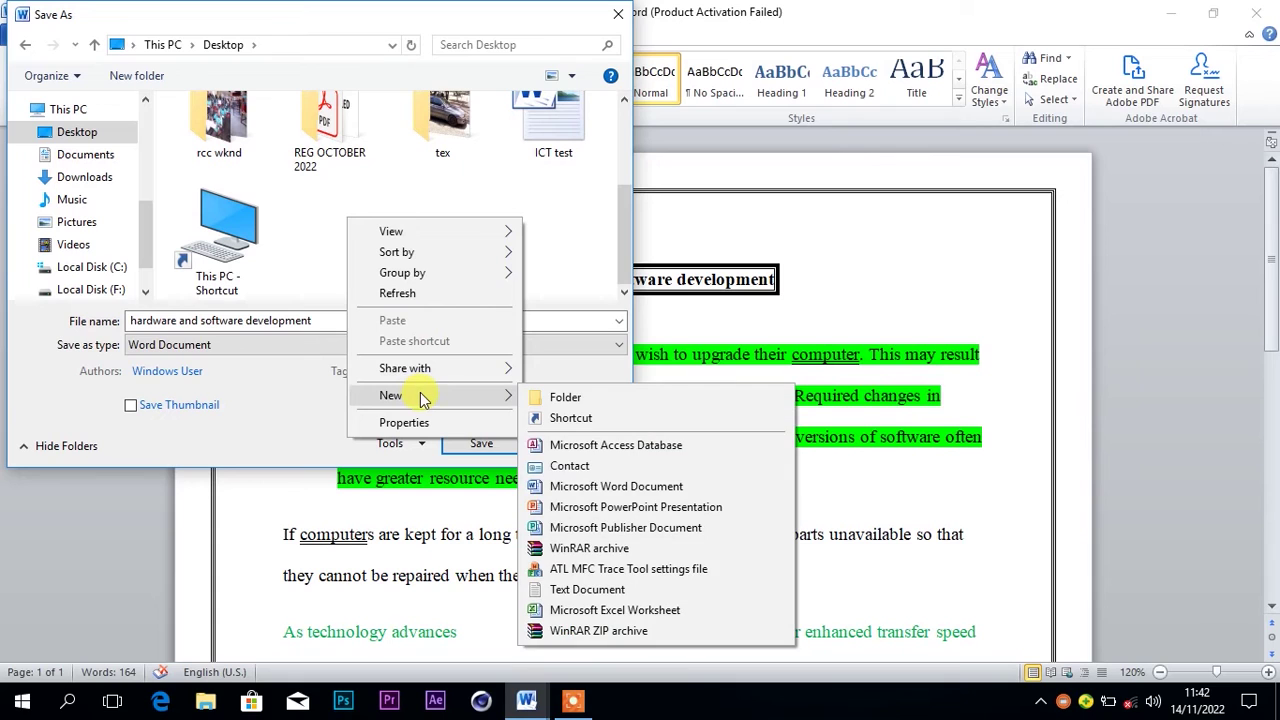
click(560, 398)
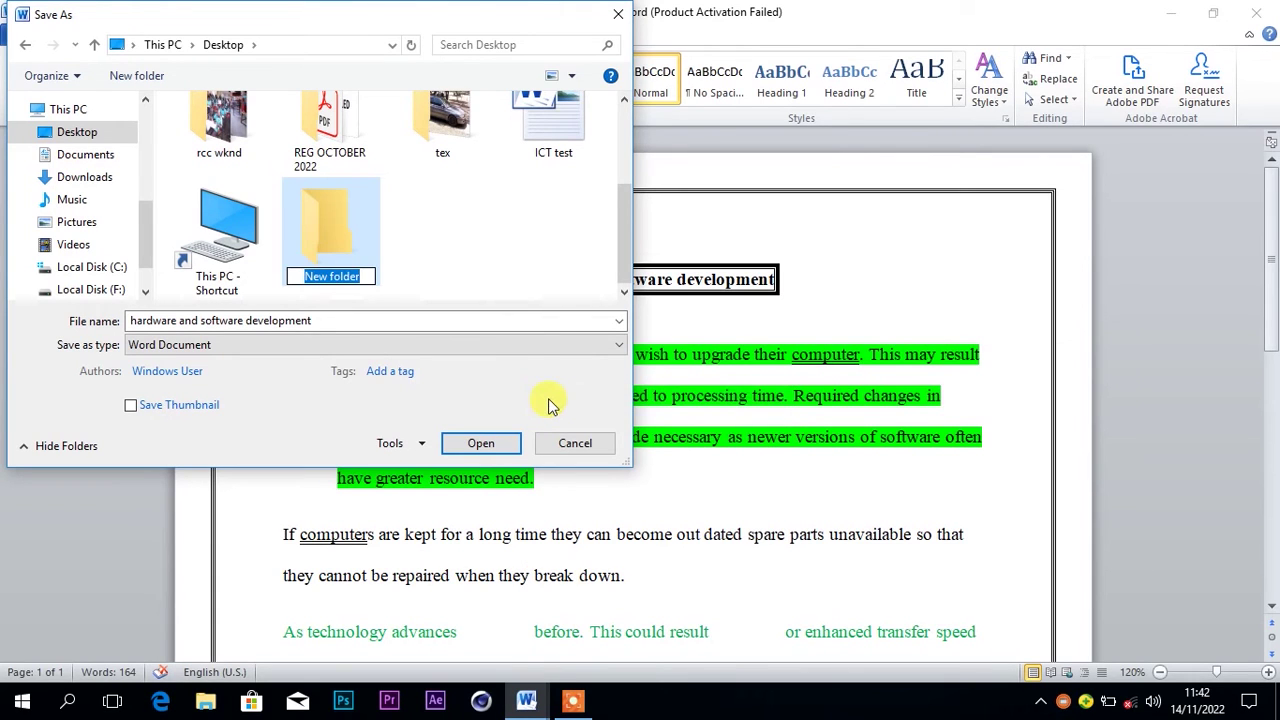
key(BackSpace)
text(KTREE)
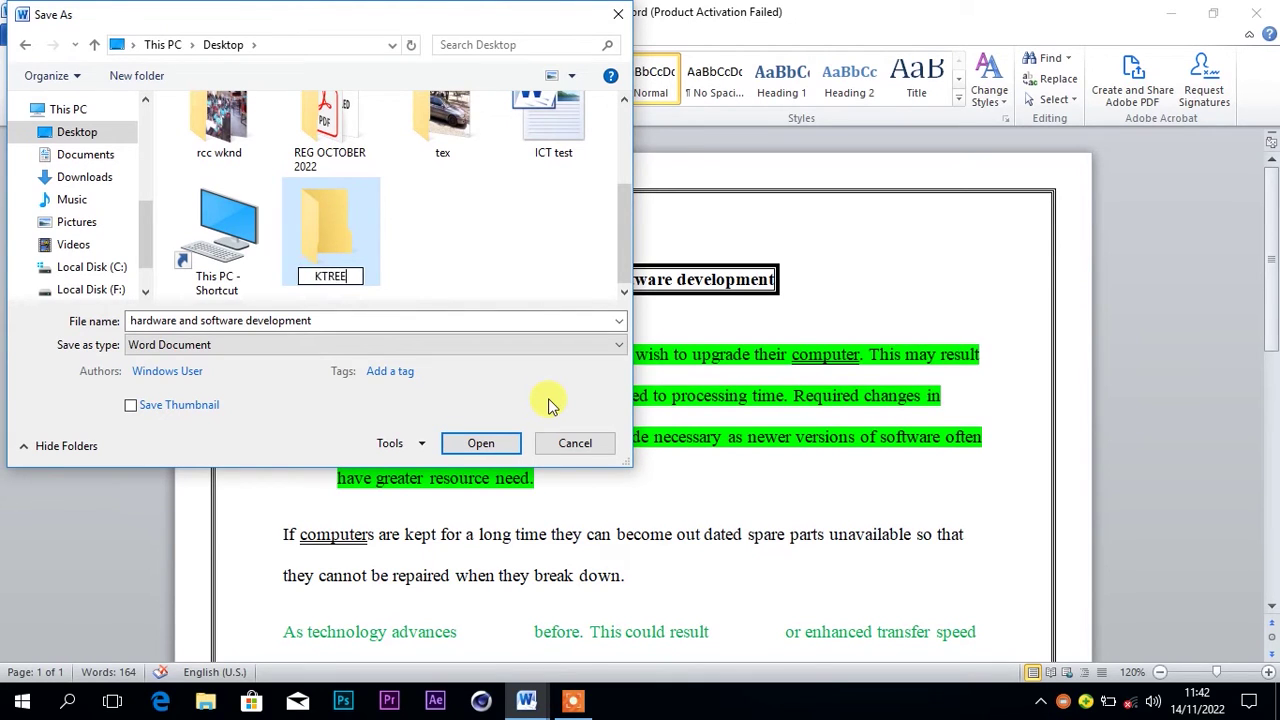
text(KER)
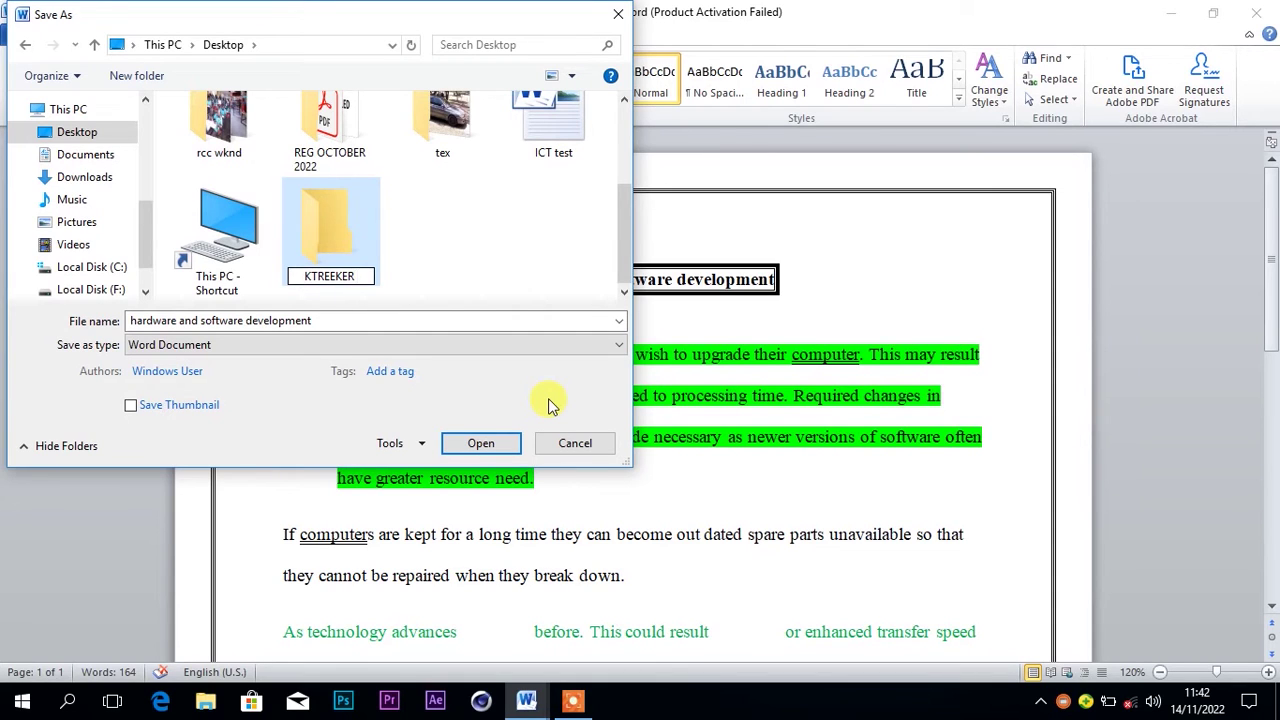
key(ctrl+a)
key(BackSpace)
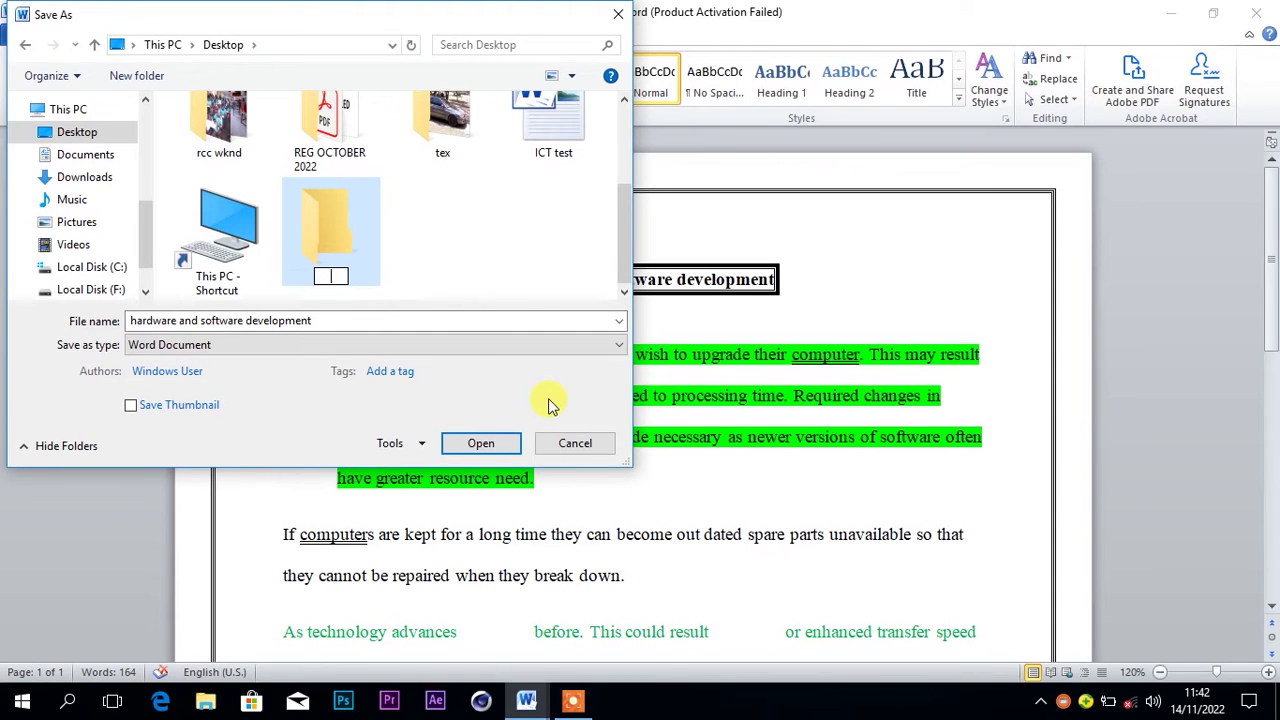
text(TREKKER)
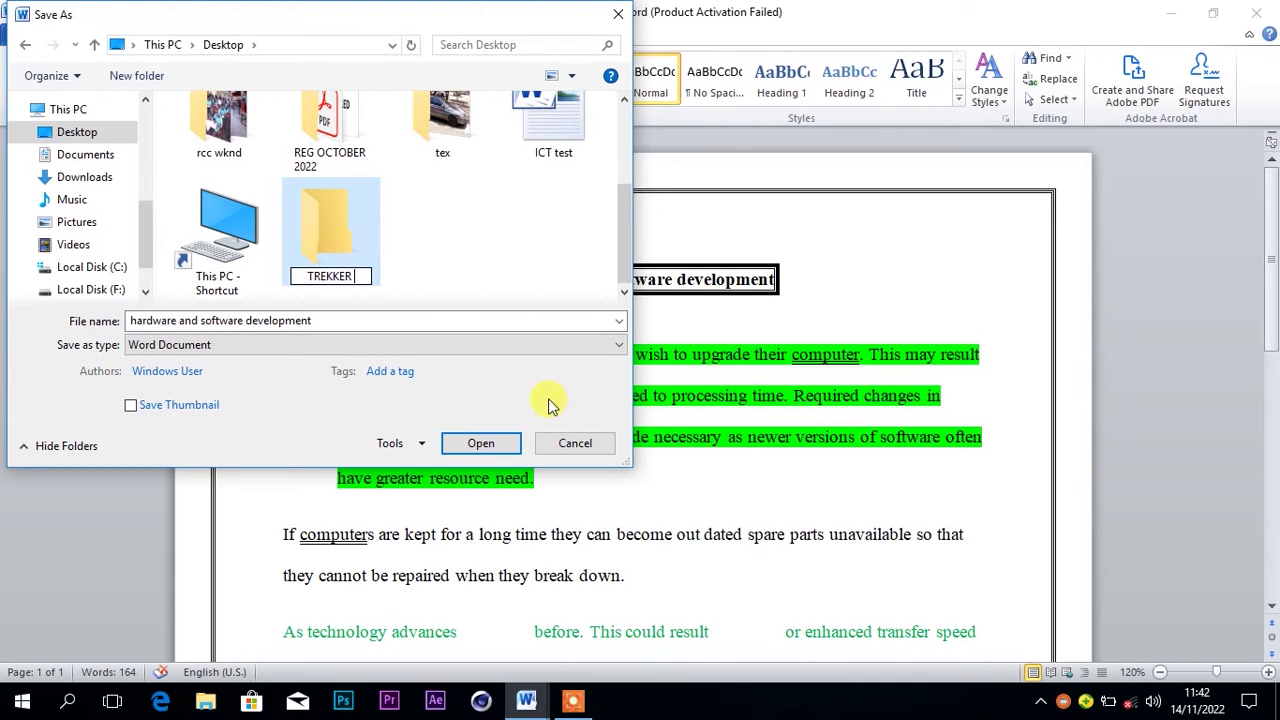
text( MEDIA)
key(Return)
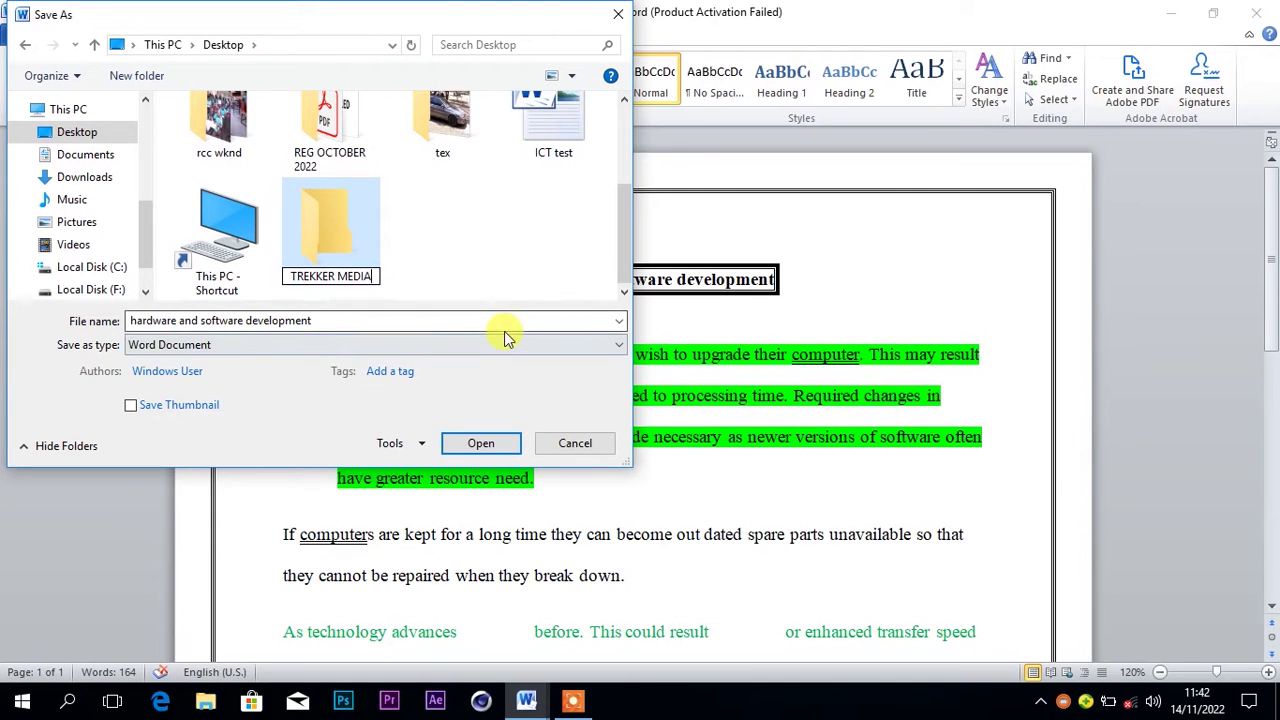
double_click(341, 224)
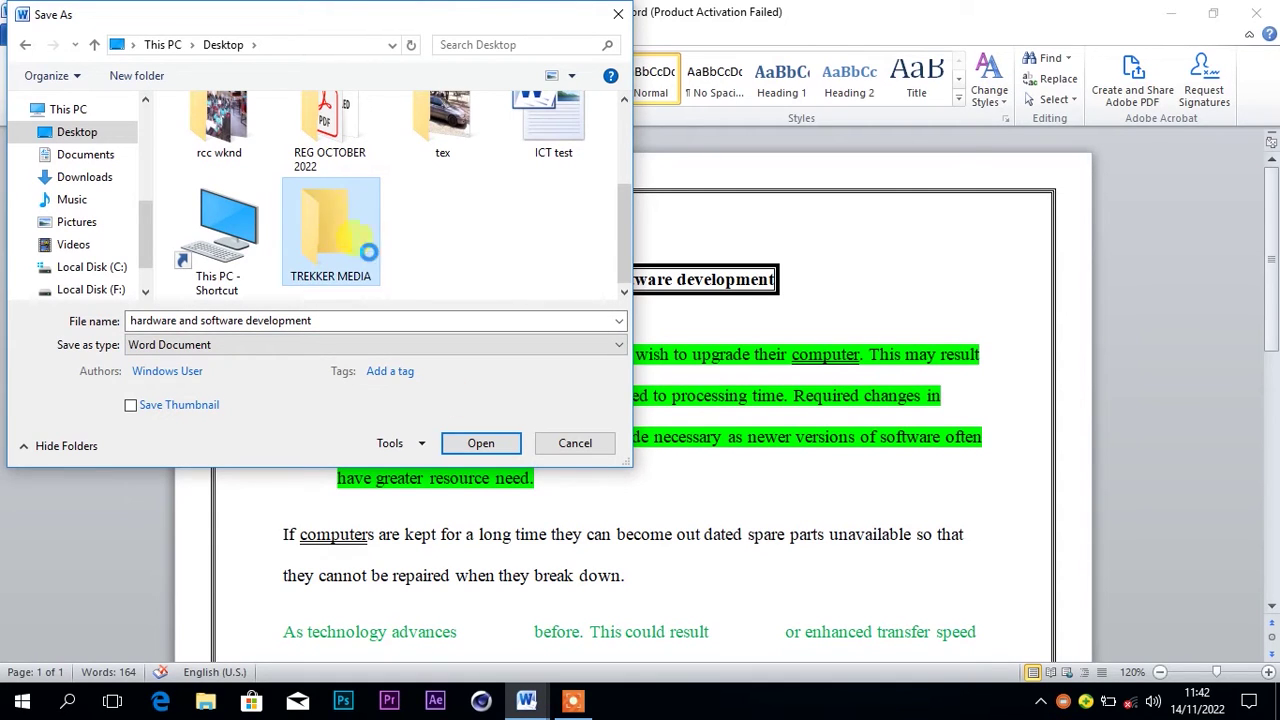
key(shift+F10)
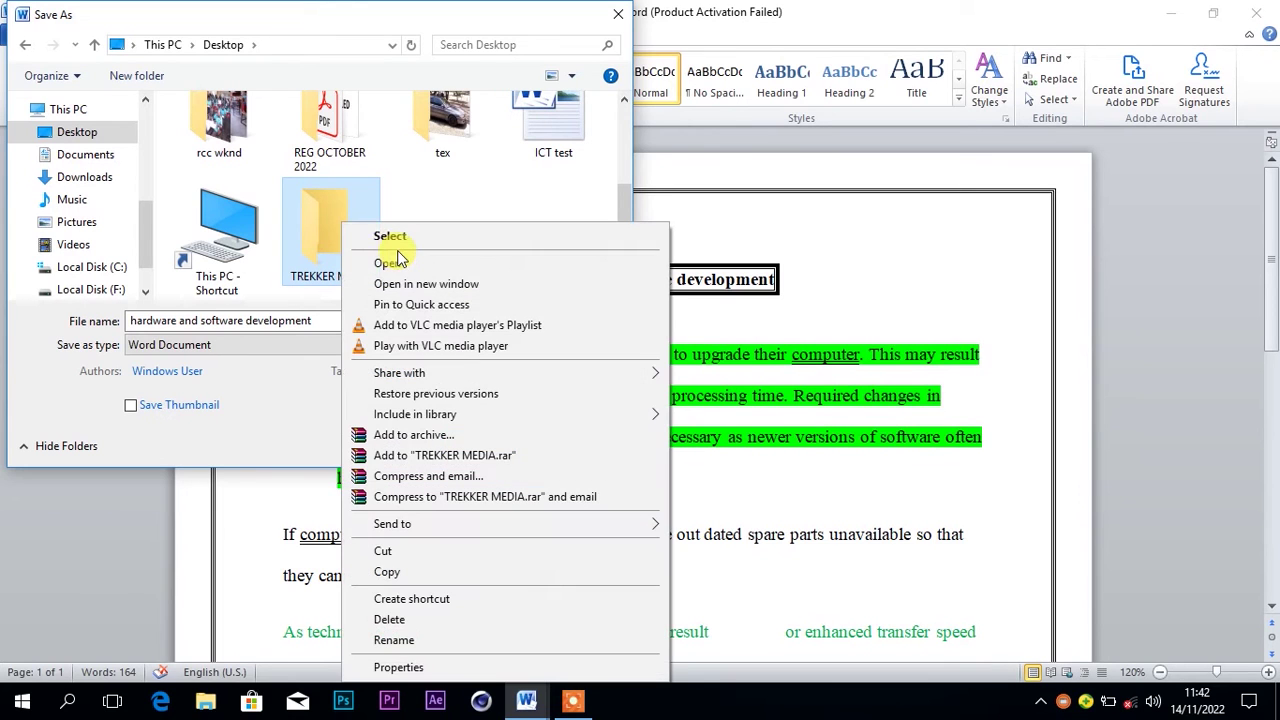
Save the document as 'TREKKER MEDIA' inside the TREKKER MEDIA folder, then close Word
click(403, 264)
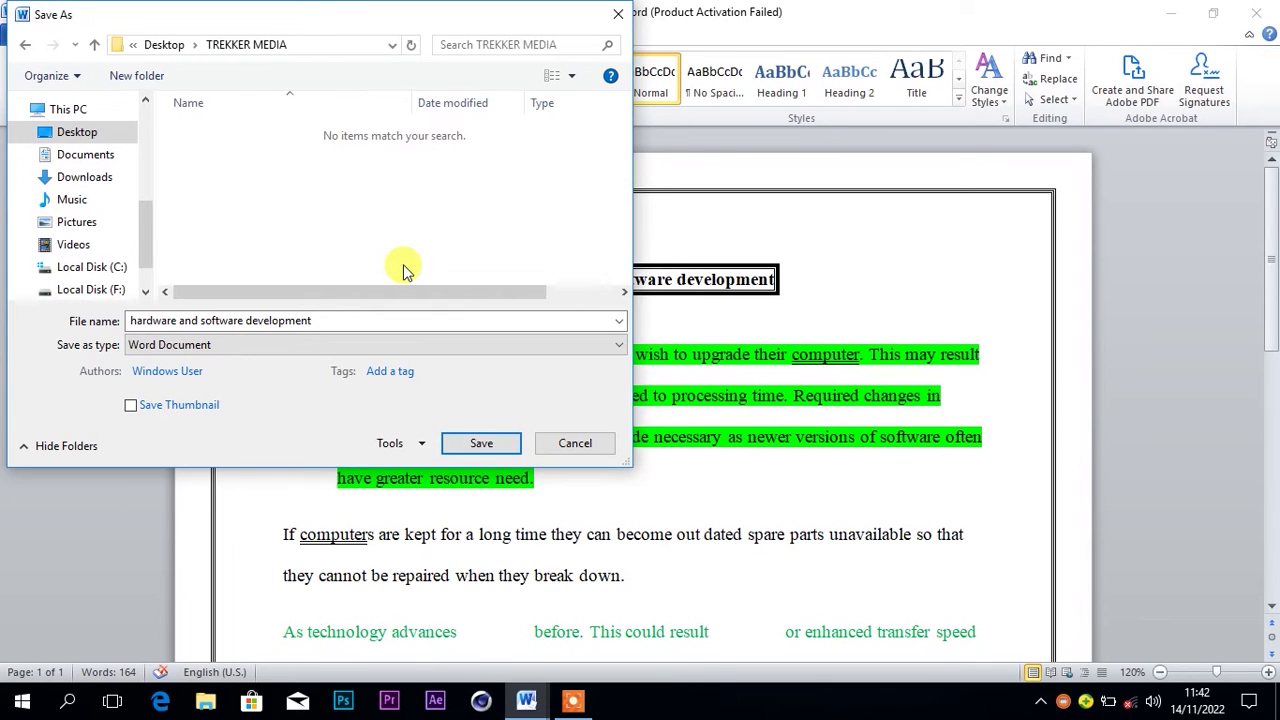
click(341, 321)
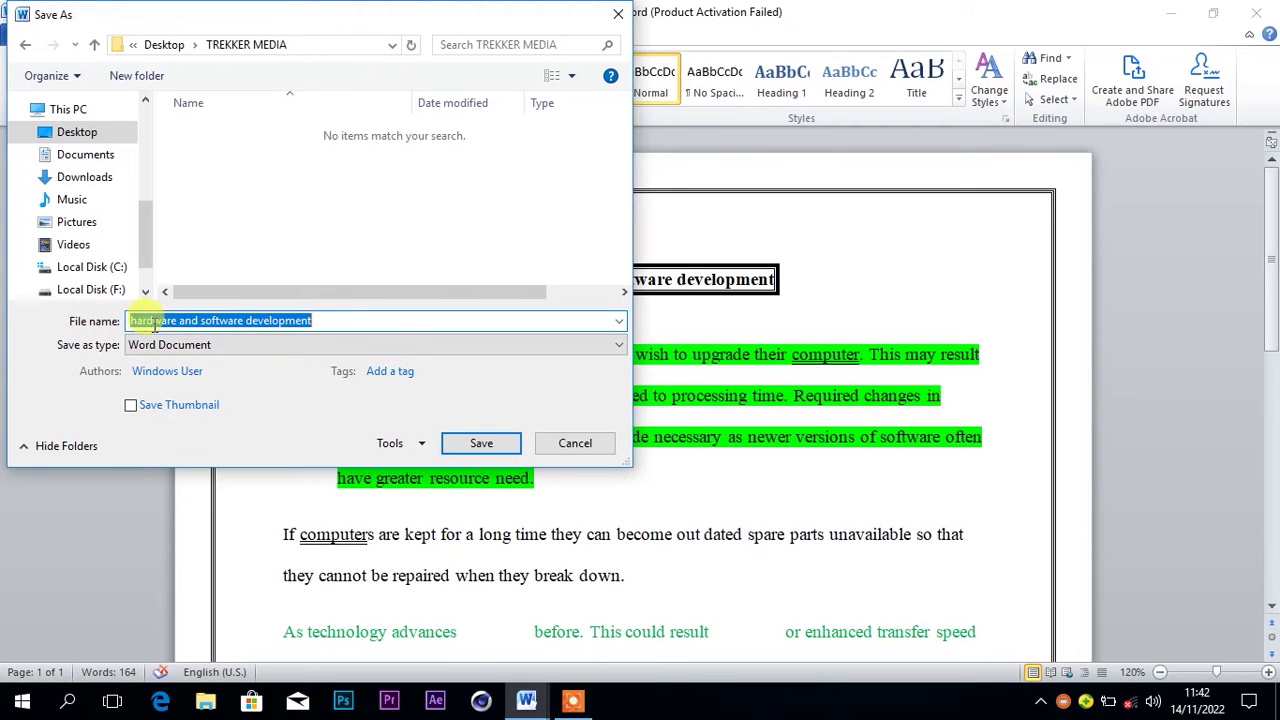
key(BackSpace)
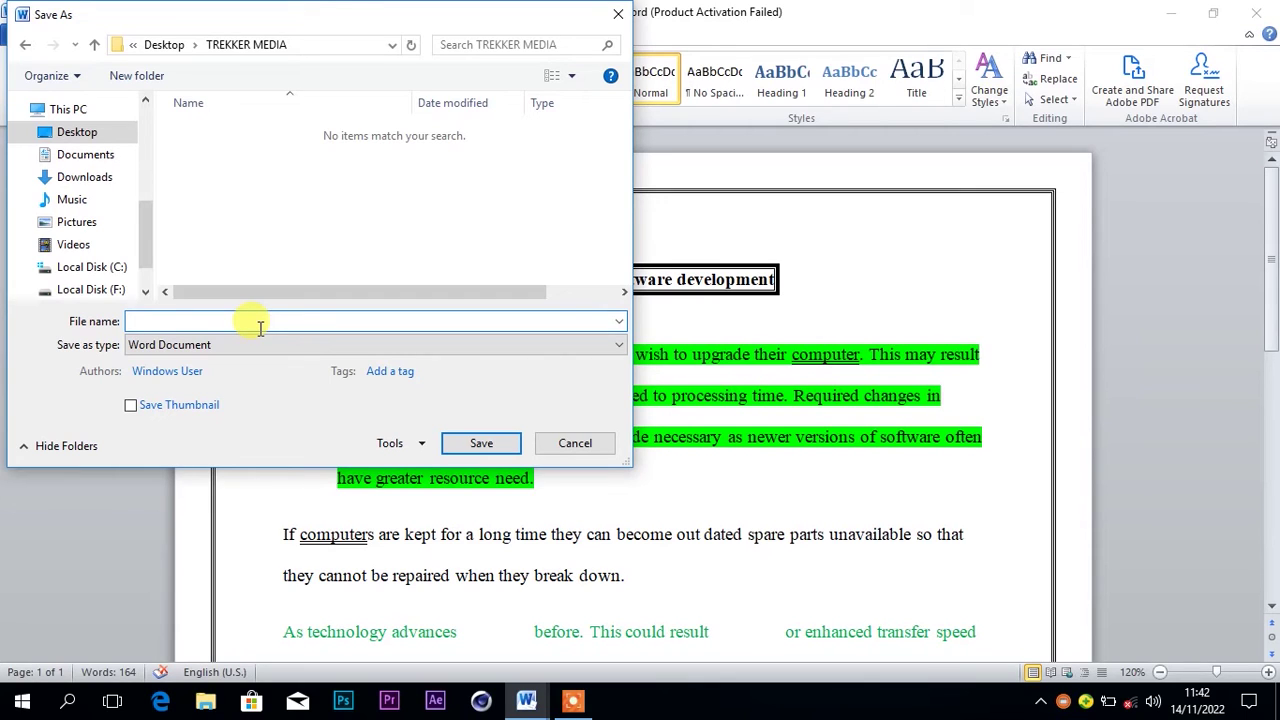
text(TERK)
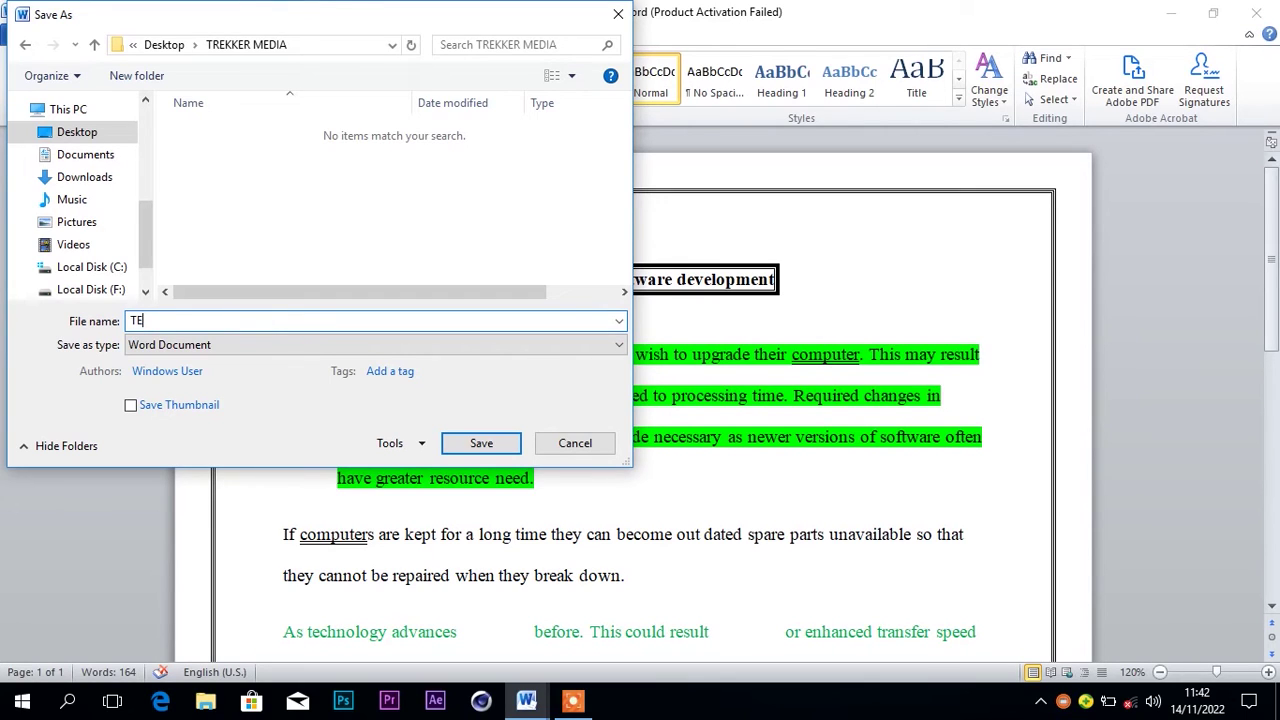
key(BackSpace)
key(BackSpace)
key(BackSpace)
text(REKKER MEDIA)
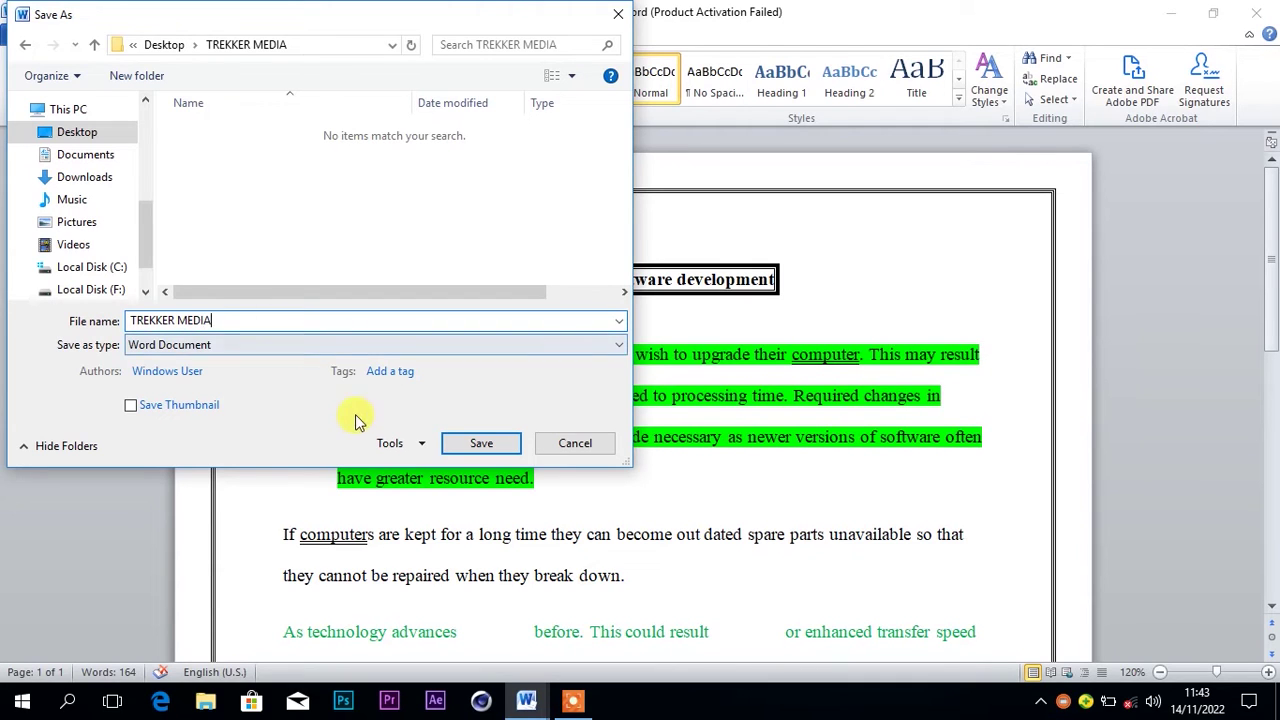
click(470, 444)
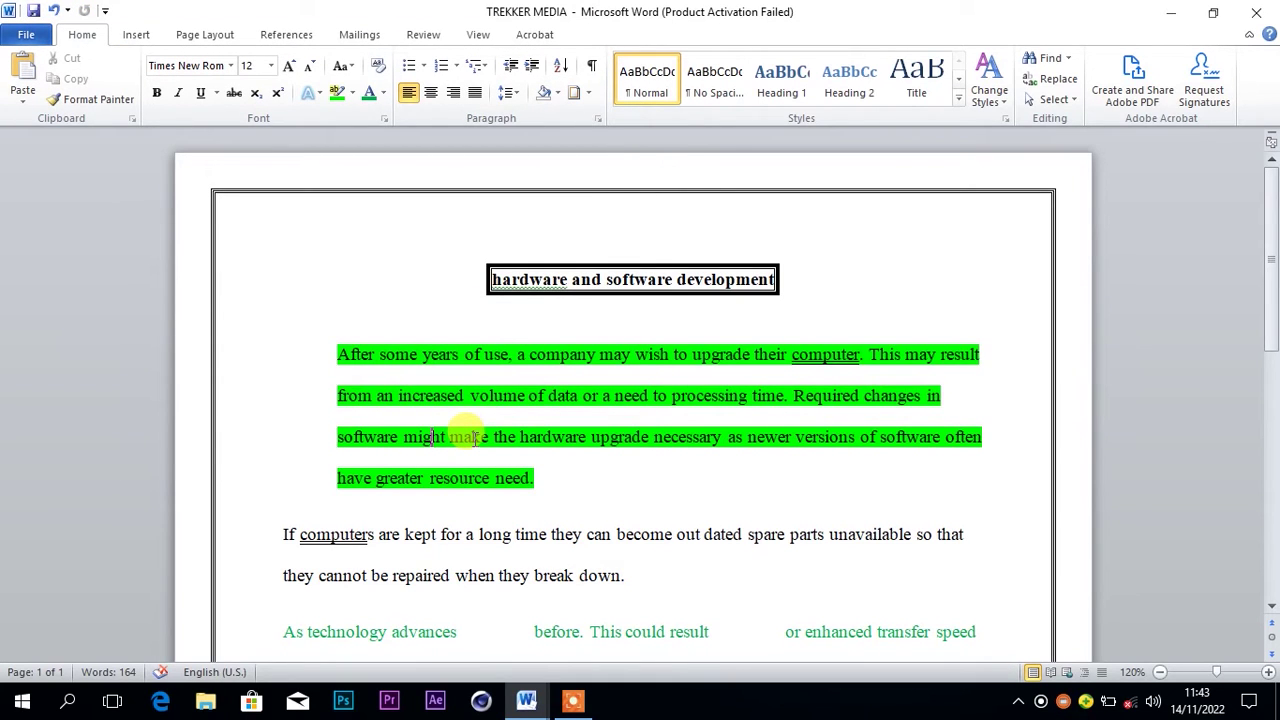
click(1262, 10)
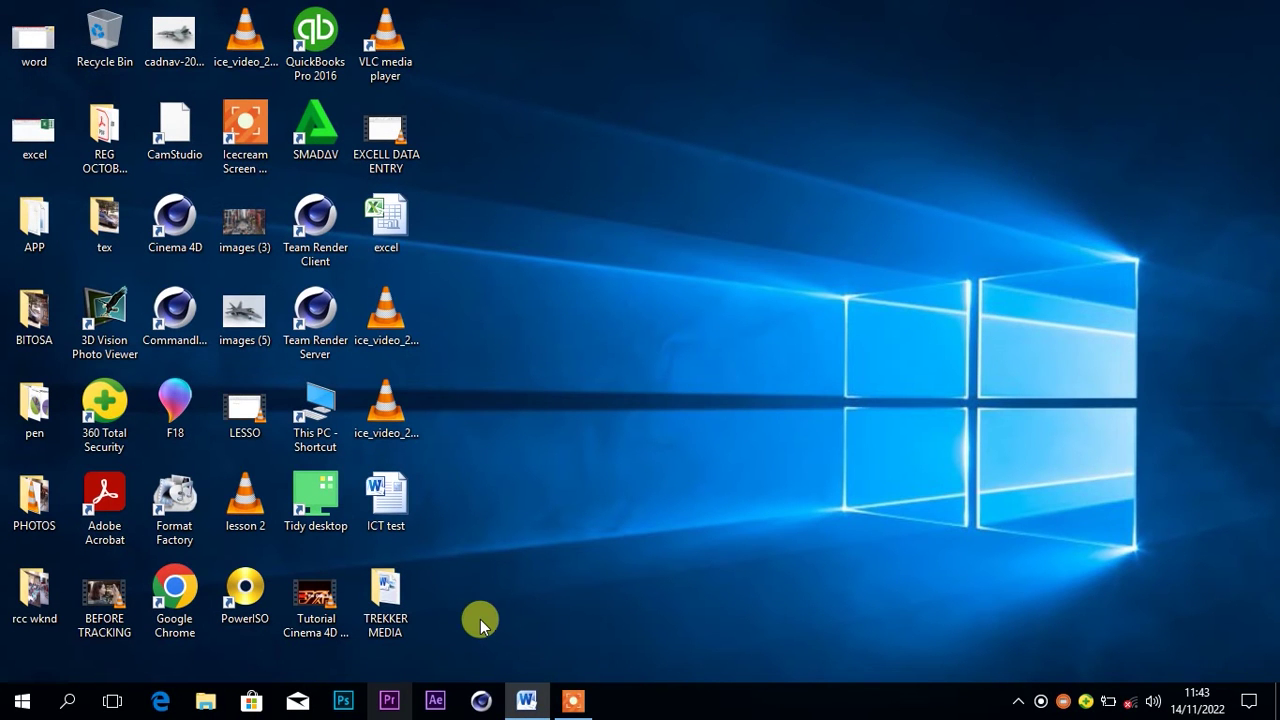
Open the desktop TREKKER MEDIA folder to confirm the saved document, then close it
click(390, 590)
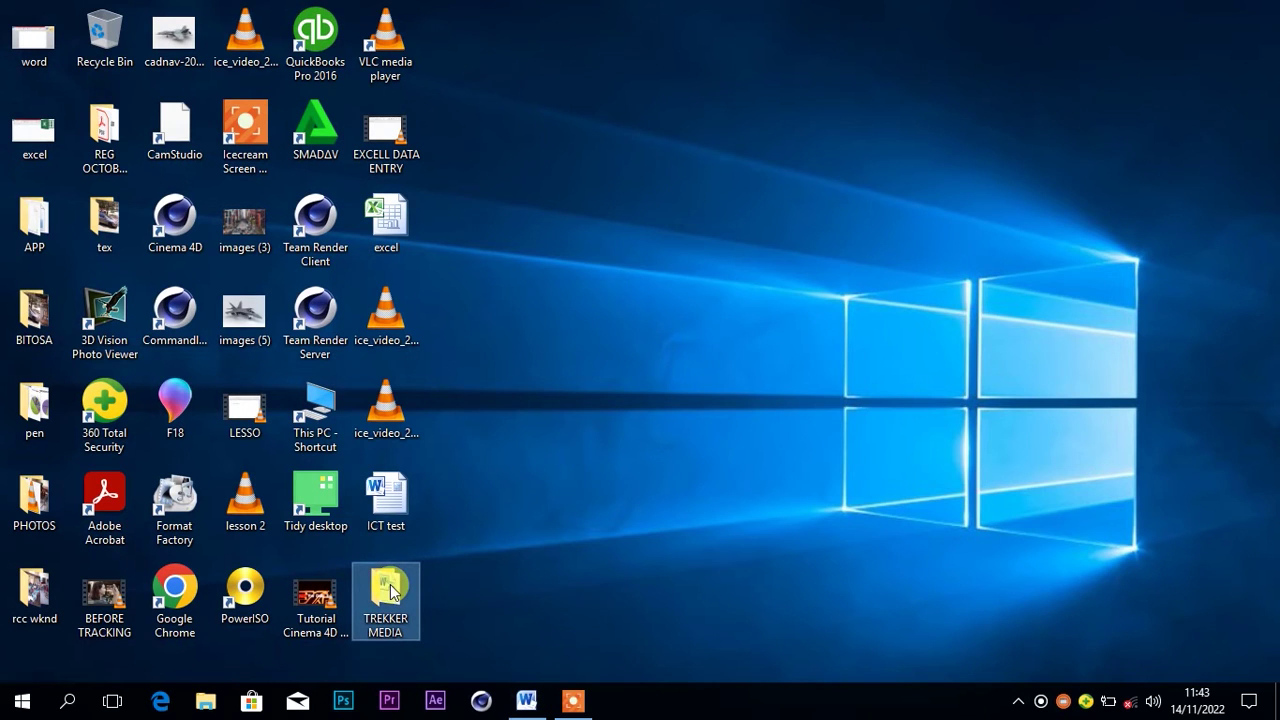
double_click(390, 590)
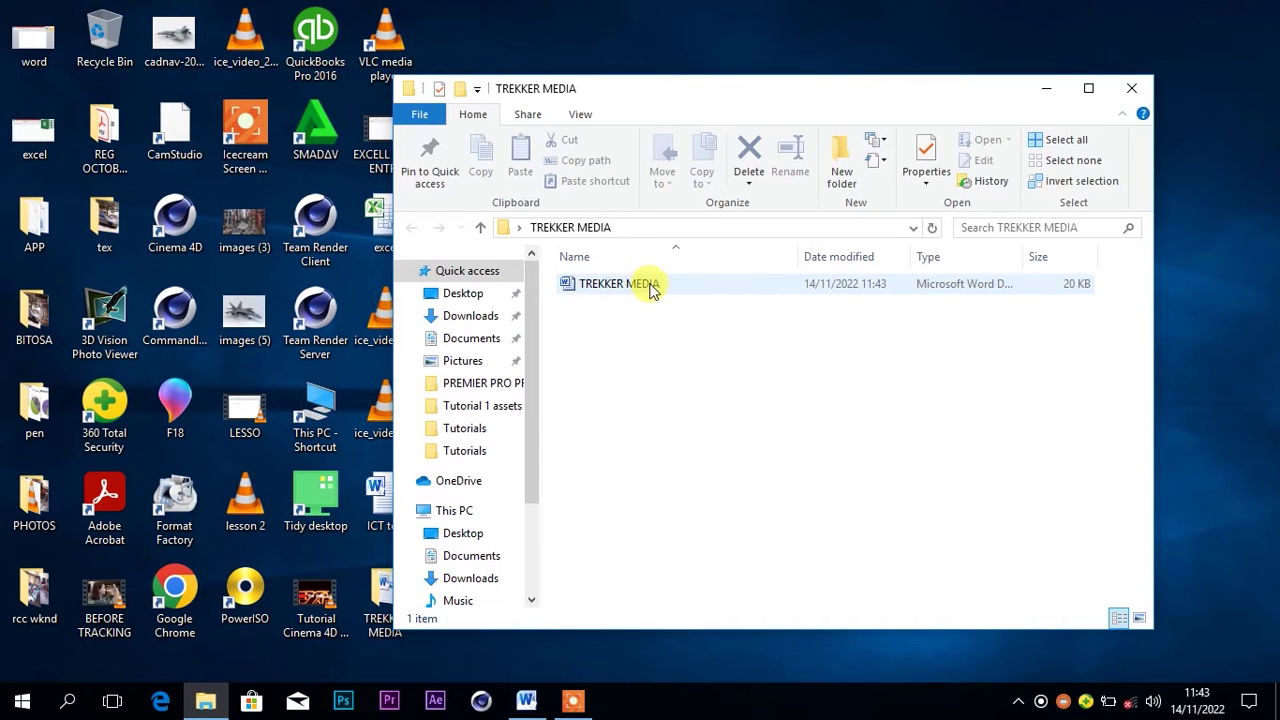
click(1130, 93)
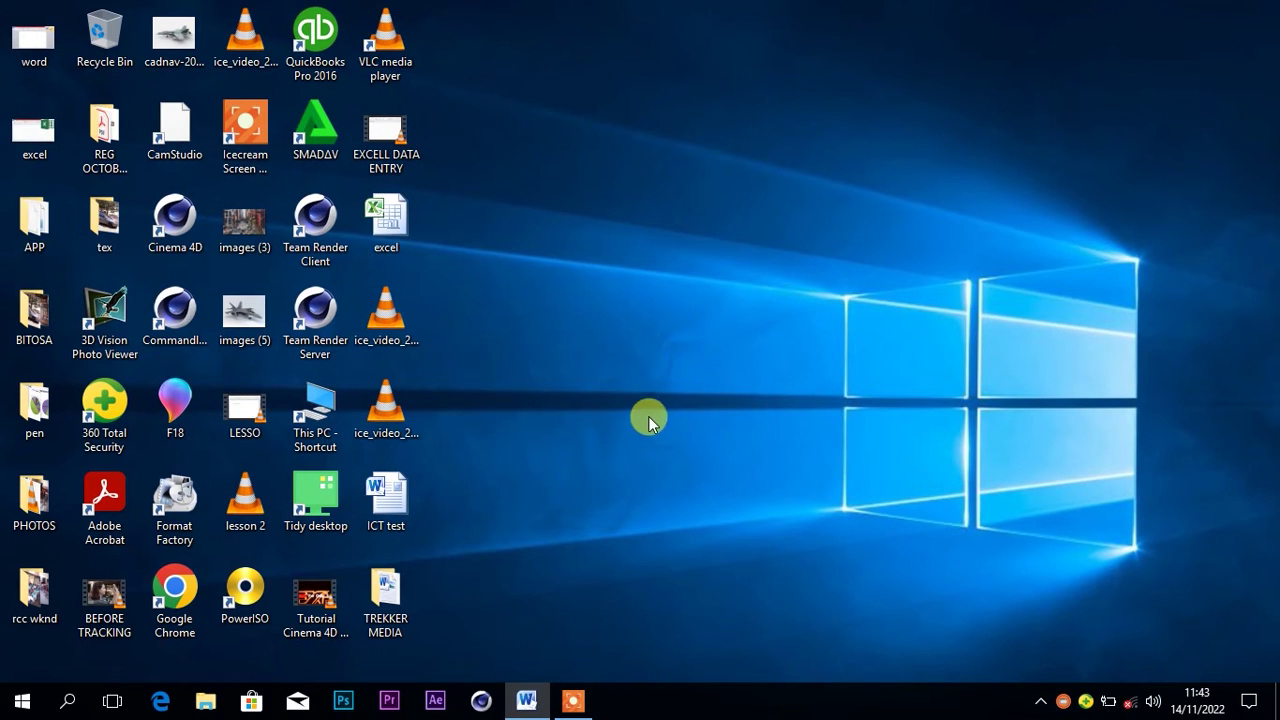
mouse_move(530, 707)
Show Question two's payroll table in the ICT test document and launch Microsoft Excel 2010
click(524, 700)
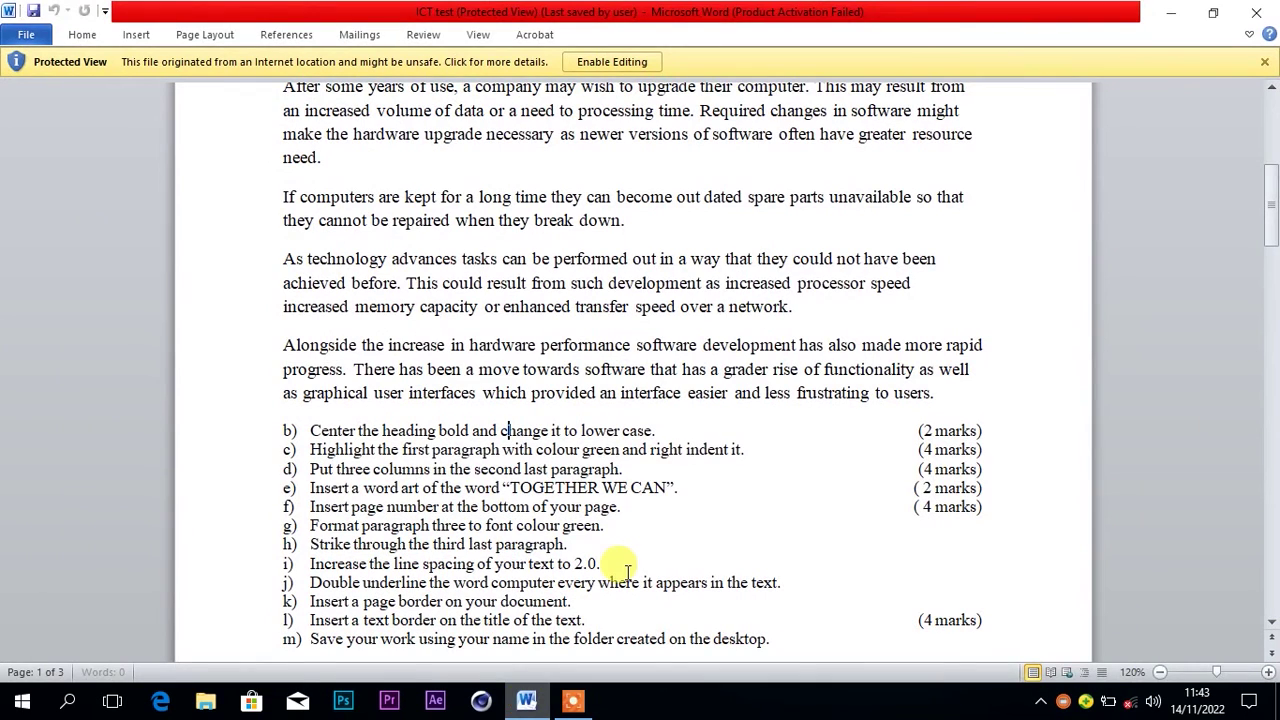
drag(1271, 234, 1273, 344)
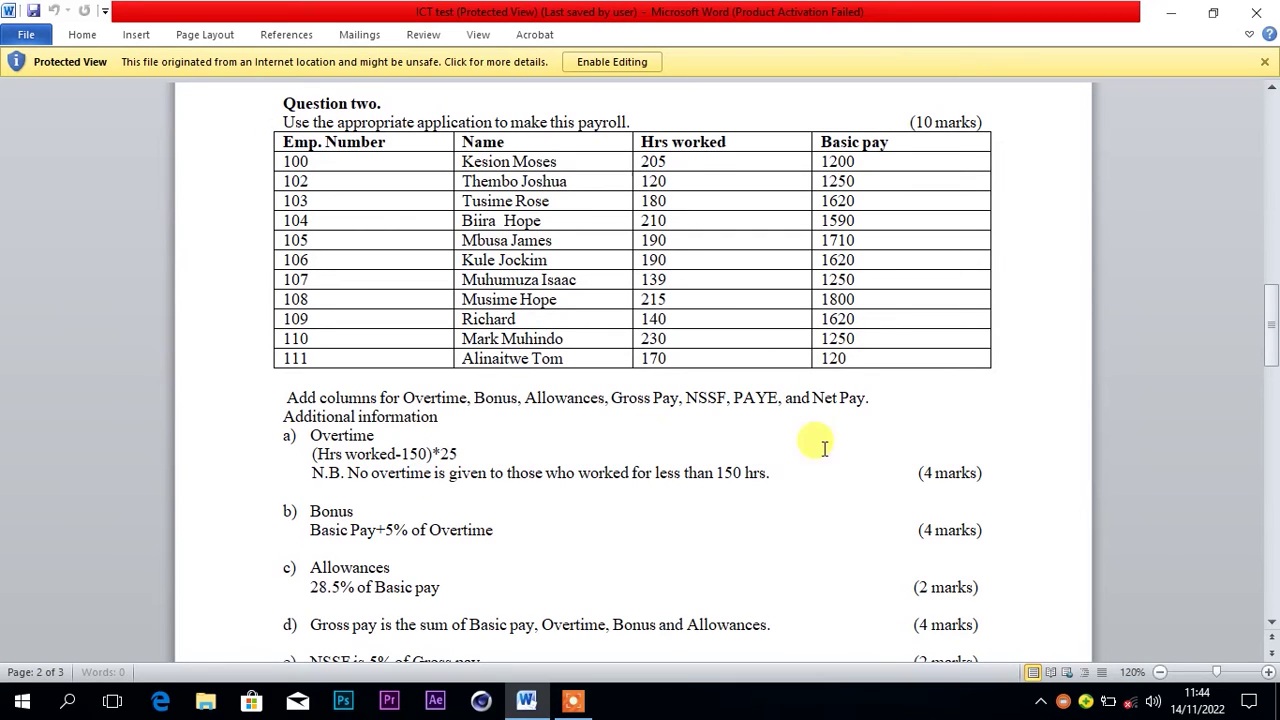
click(1271, 622)
scroll(751, 447, down, 1)
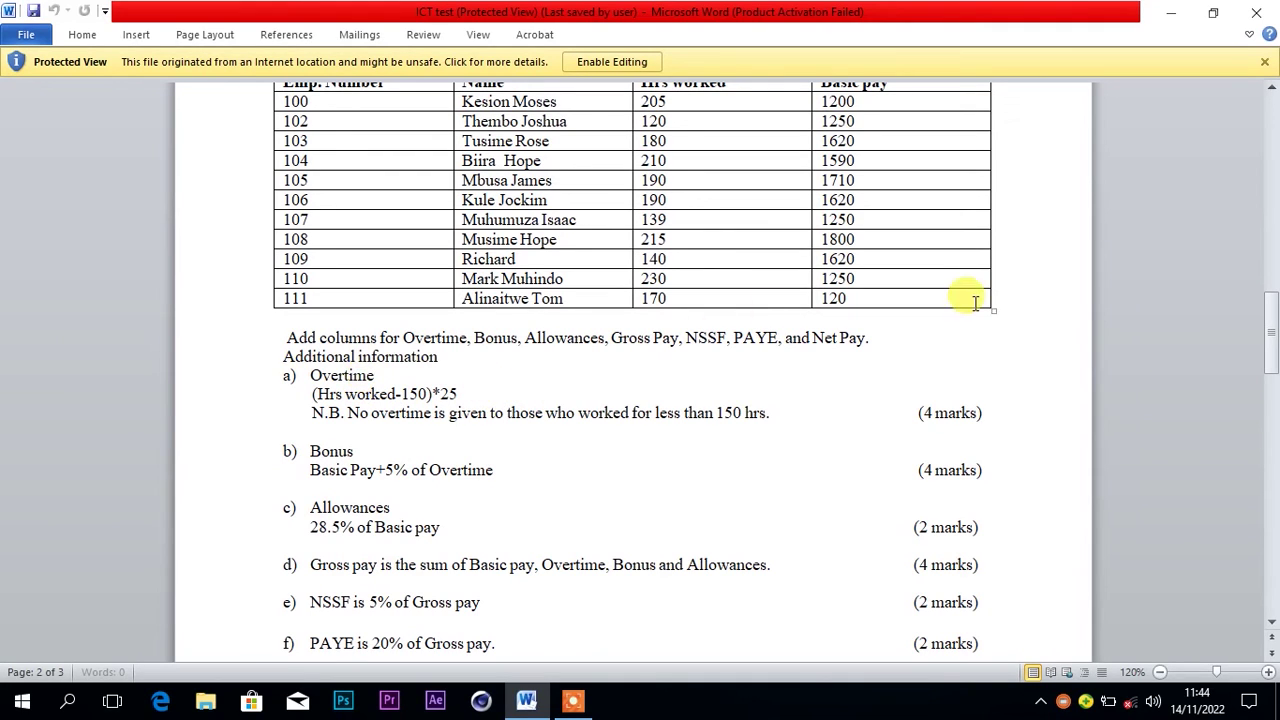
click(1271, 89)
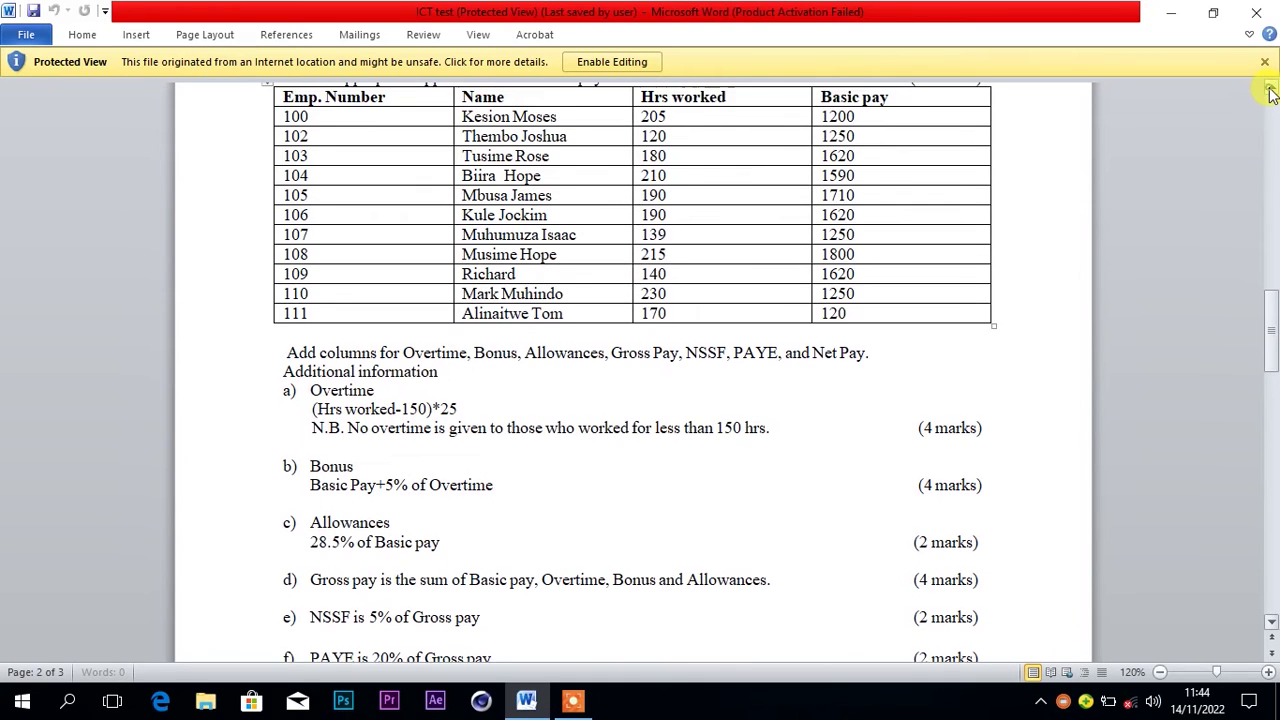
click(1271, 89)
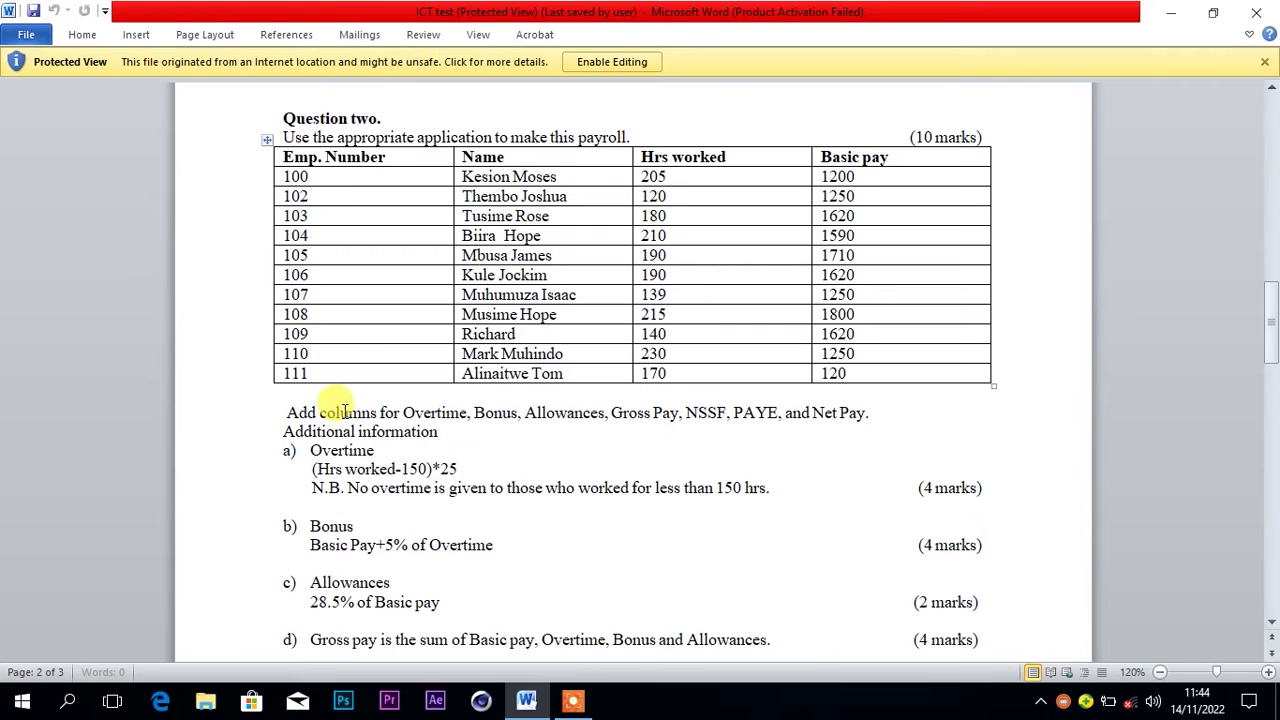
click(15, 710)
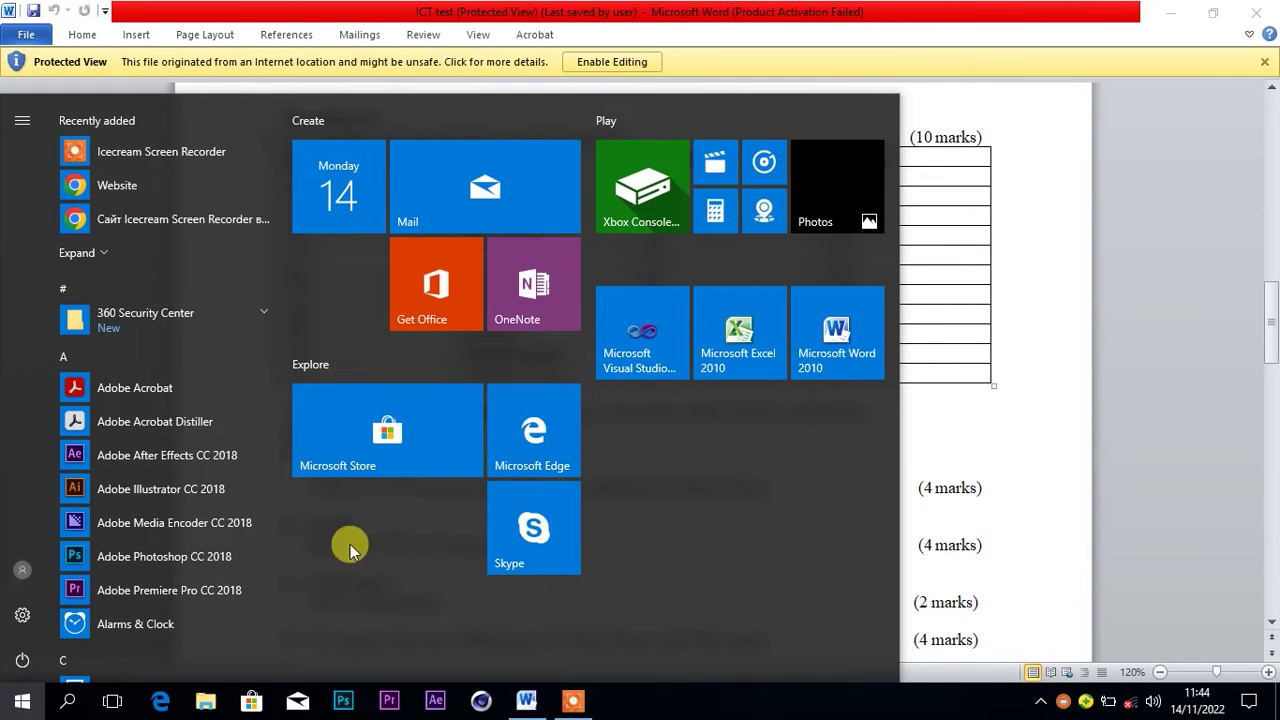
click(731, 344)
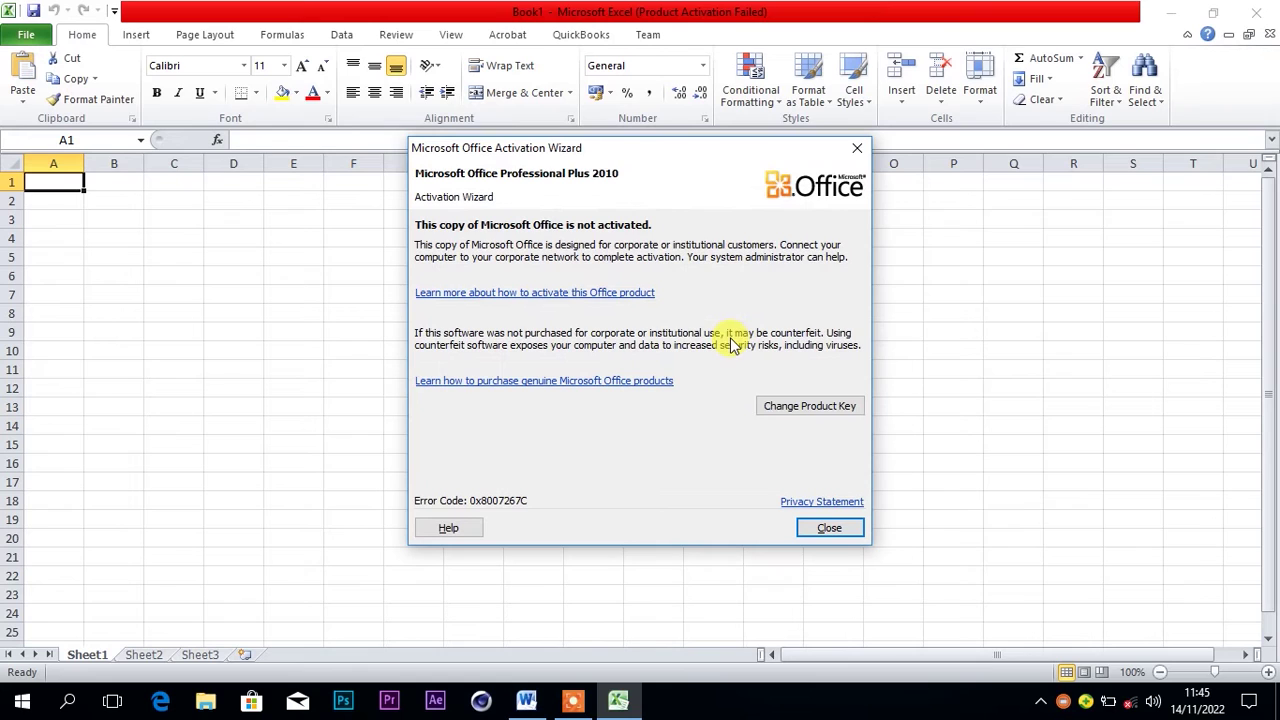
Dismiss the Microsoft Office Activation Wizard notice
click(857, 147)
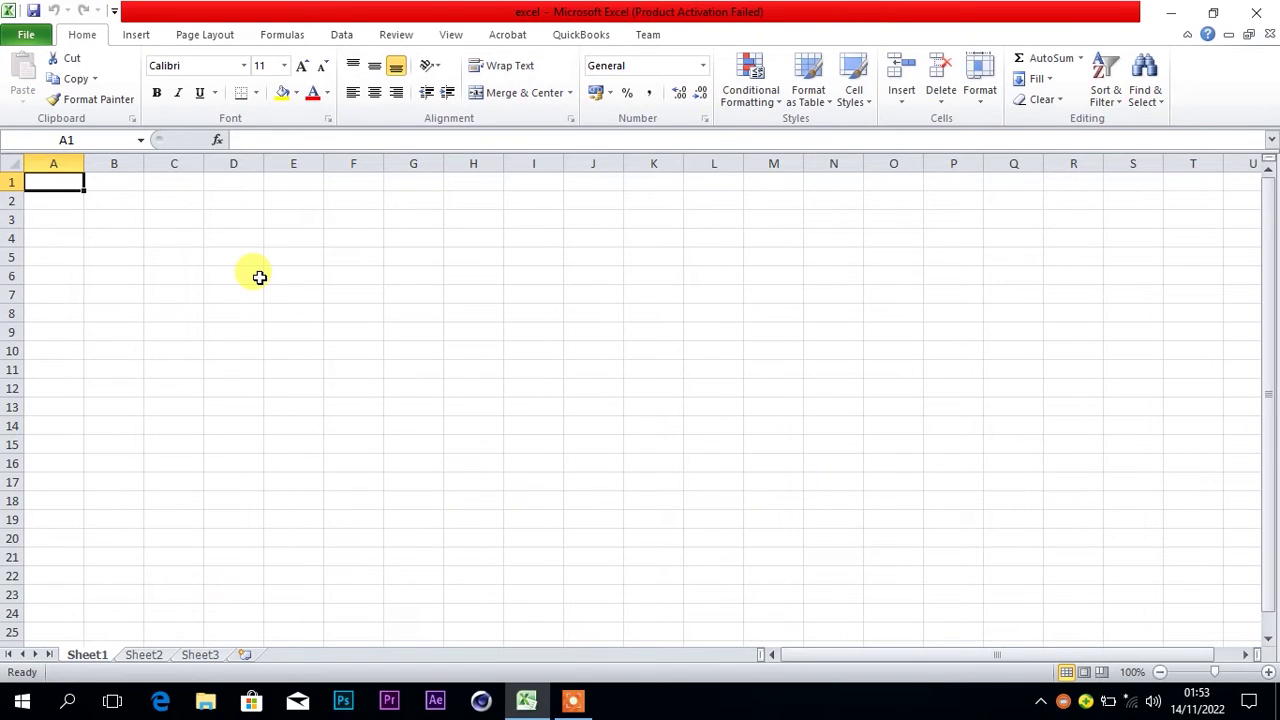
Enter headers EMP. NUMBER, NAME, HRS WORKED and BASIC PAY in A1:D1, widening column A
text(EMP)
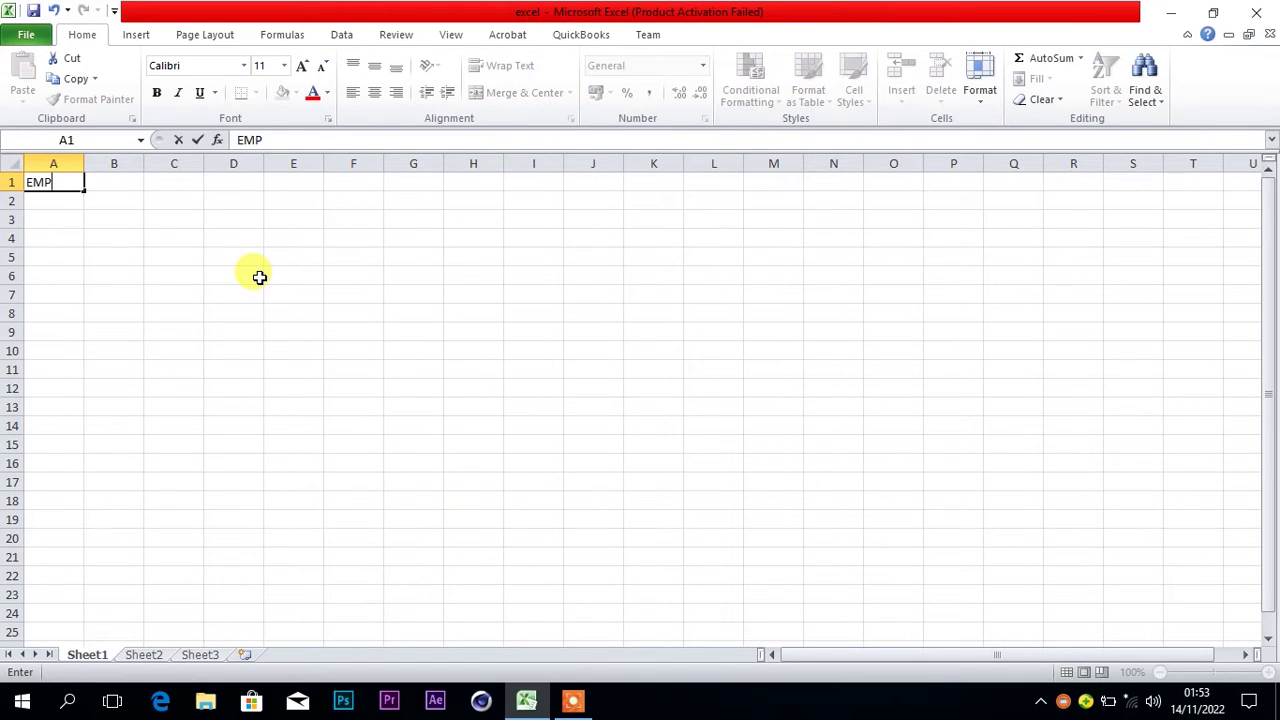
text(. NUMBER)
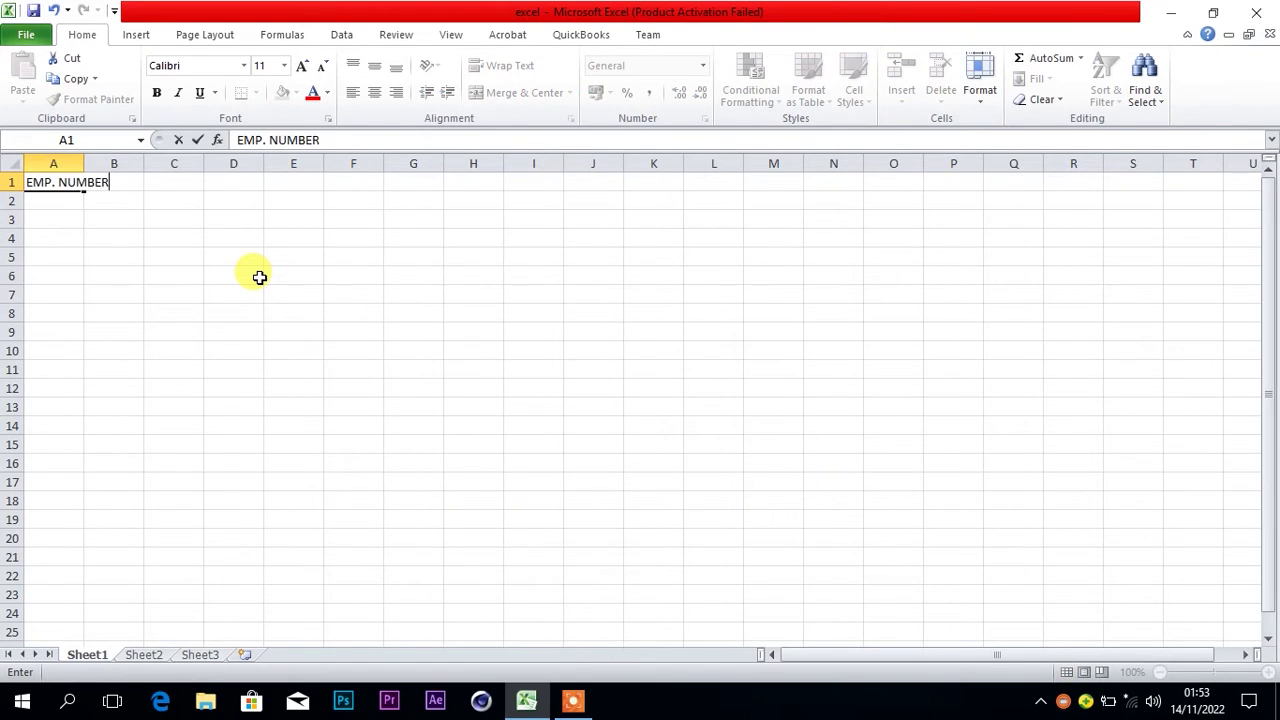
click(66, 163)
drag(84, 163, 399, 163)
click(144, 182)
text(NAME)
click(148, 163)
click(249, 181)
text(HRS WORKED)
click(245, 163)
click(343, 180)
text(BASIC PAY)
click(345, 163)
Enter employee 100 in row 2 with their name, 205 hours and basic pay 1200
click(89, 200)
text(100)
click(126, 206)
click(230, 201)
text(205)
click(362, 198)
text(1200)
key(Return)
Enter employee 102 with name, 120 hours and basic pay 1250, widening column B
text(102)
key(Tab)
click(166, 163)
drag(215, 163, 223, 163)
click(274, 219)
text(120)
click(357, 220)
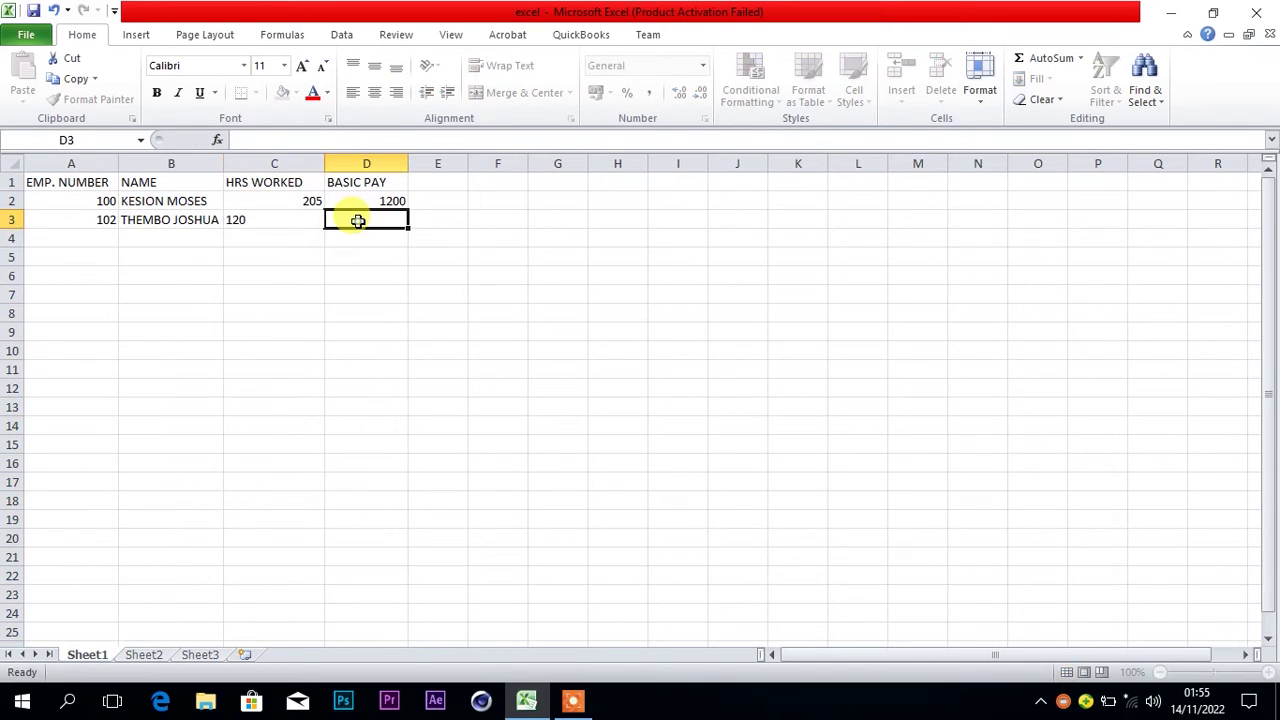
text(1250)
click(108, 244)
Enter employee 103 with name, 180 hours and basic pay 1620
text(103)
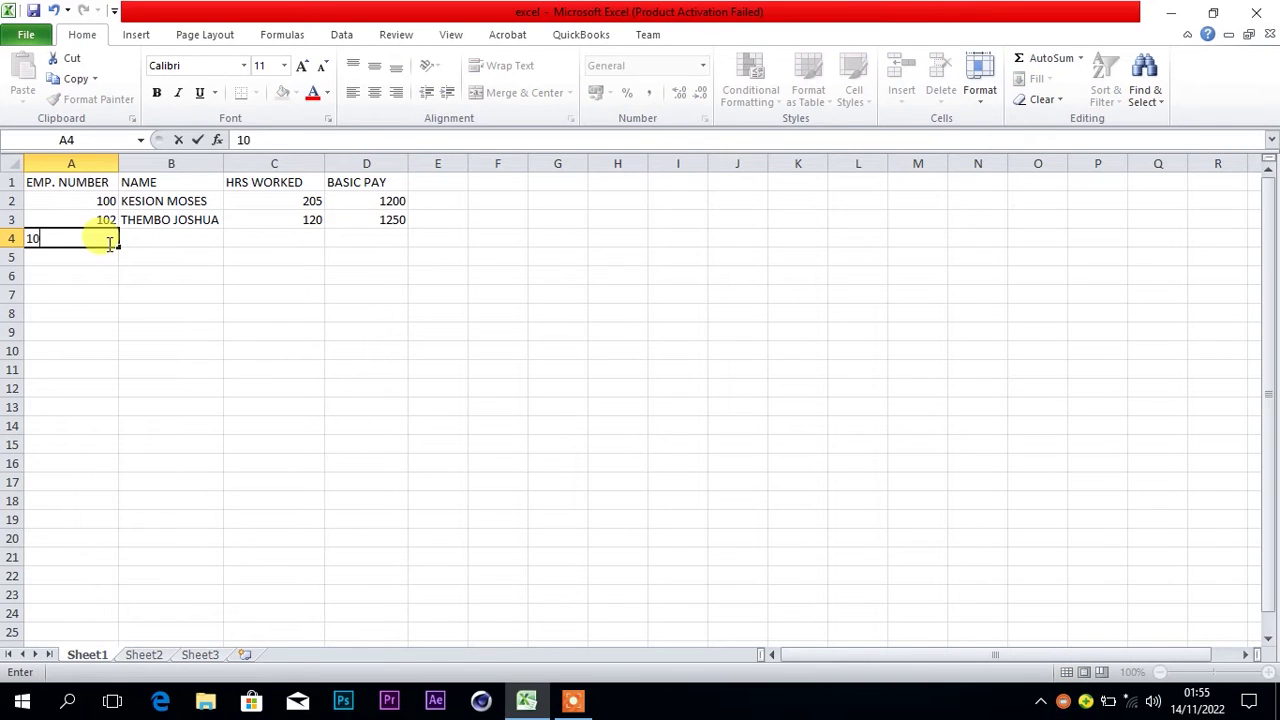
click(183, 240)
click(251, 237)
text(180)
key(Tab)
text(1620)
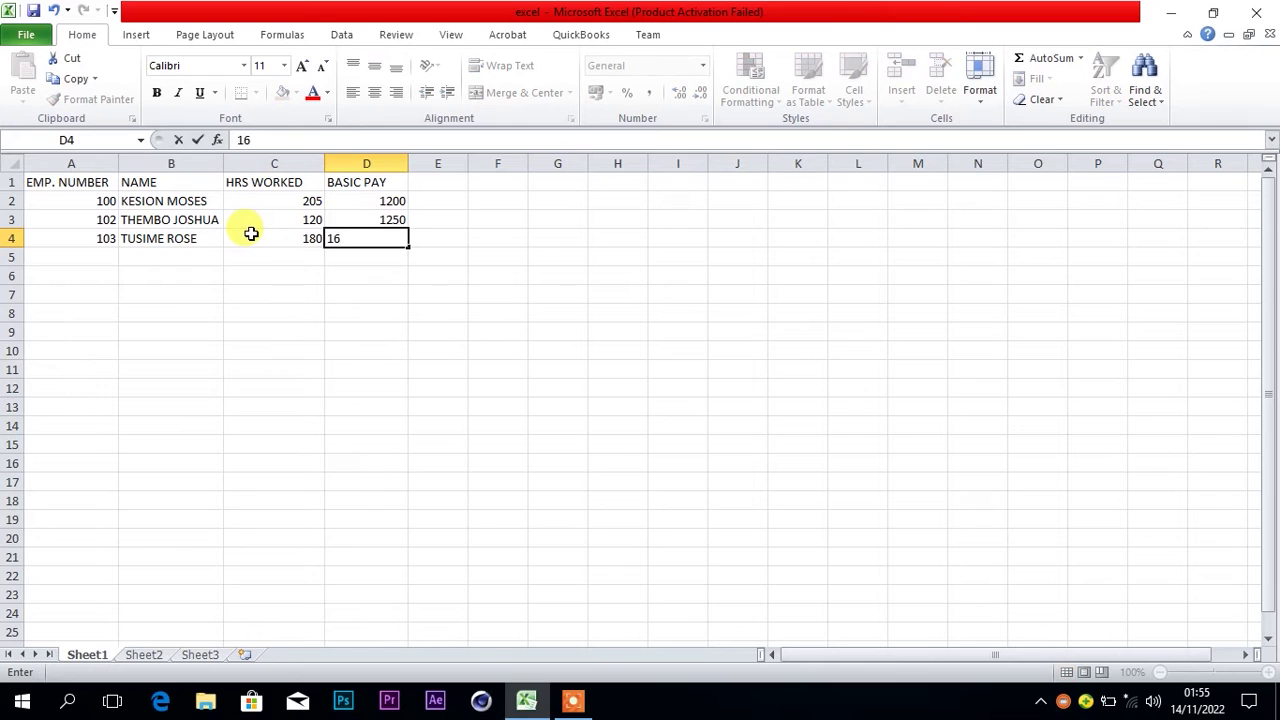
click(103, 258)
Enter employee 104 with name, 210 hours and basic pay 1590
text(104)
key(Tab)
key(Tab)
text(210)
key(Tab)
text(1590)
key(Return)
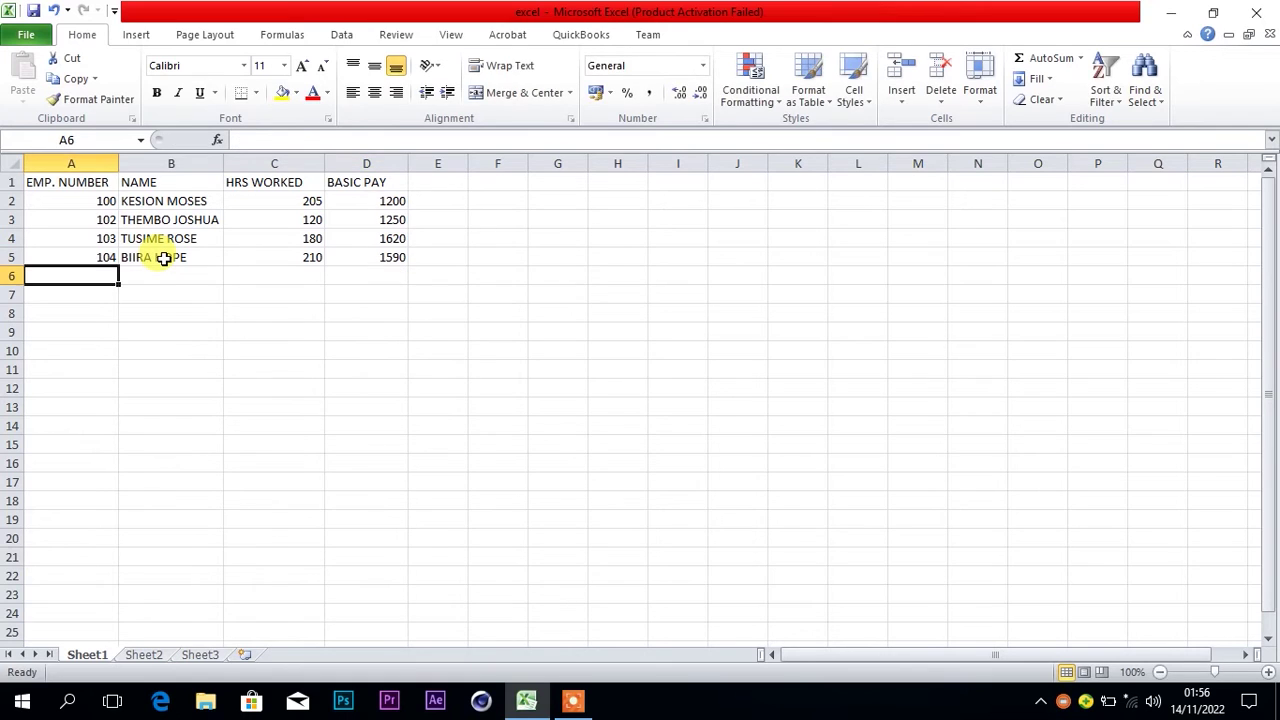
Enter employee 105 with name, 190 hours and basic pay 1710
text(105)
key(Tab)
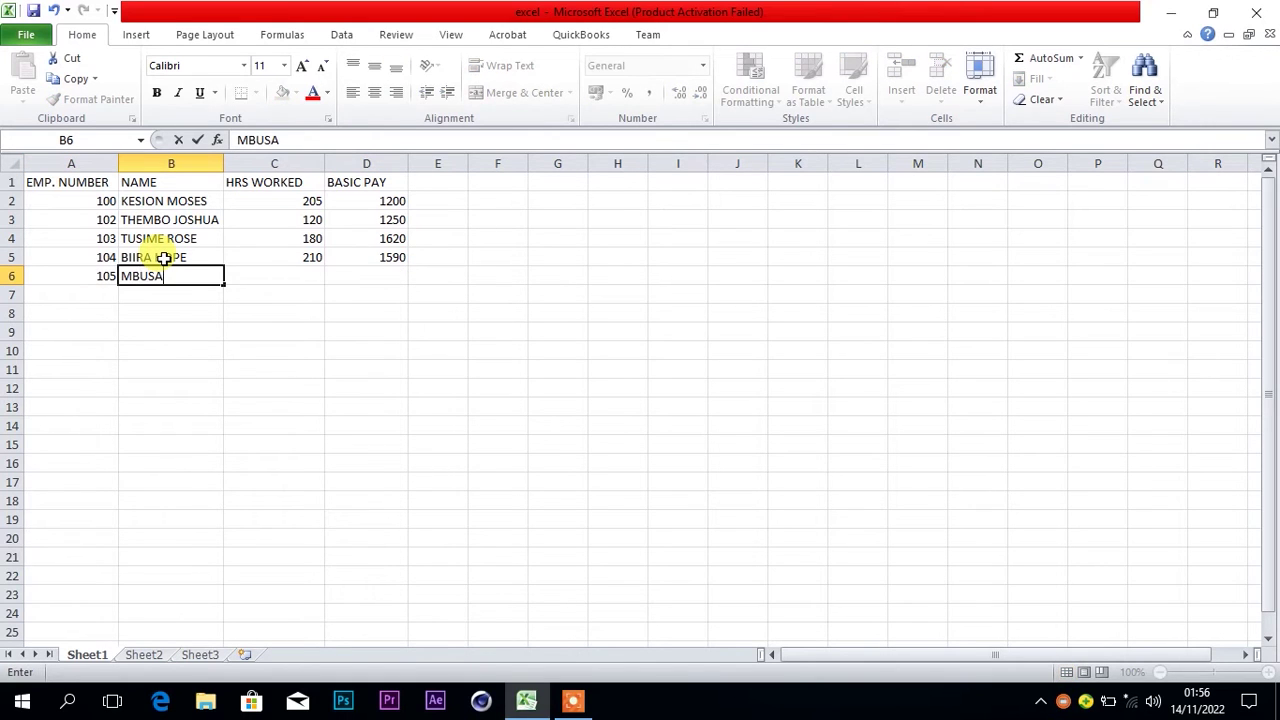
key(Tab)
text(190)
key(Tab)
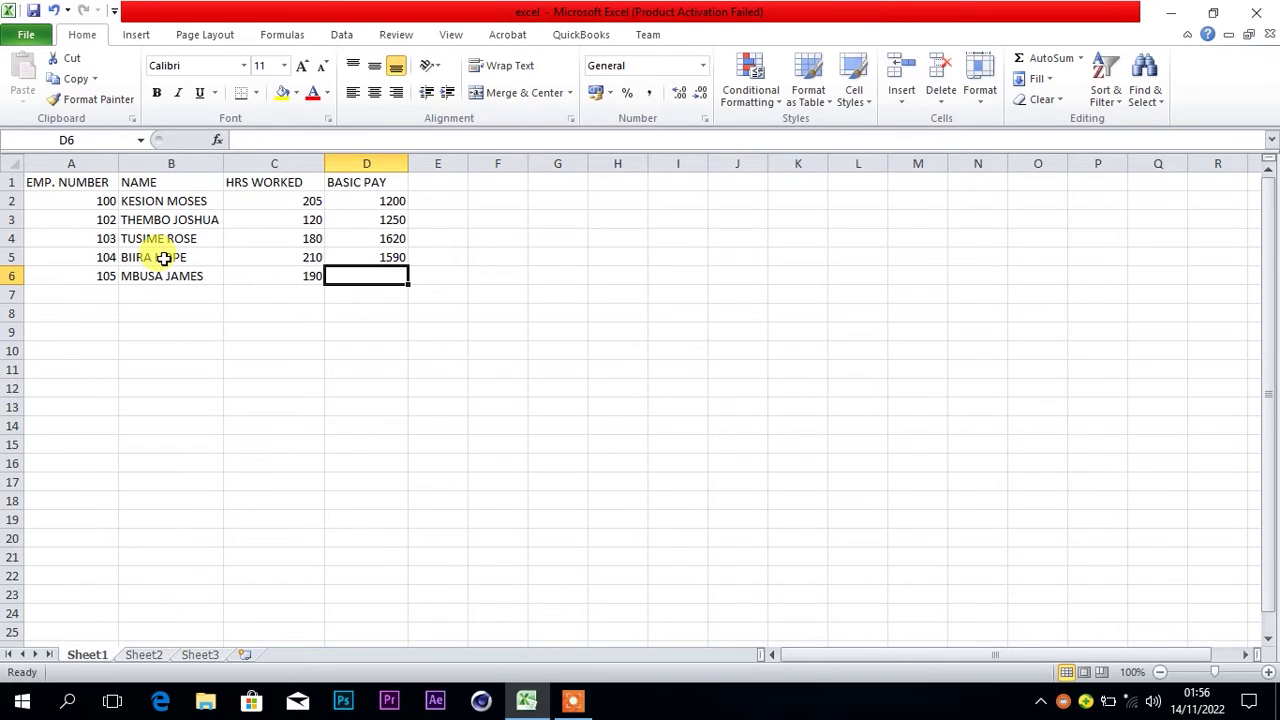
text(19)
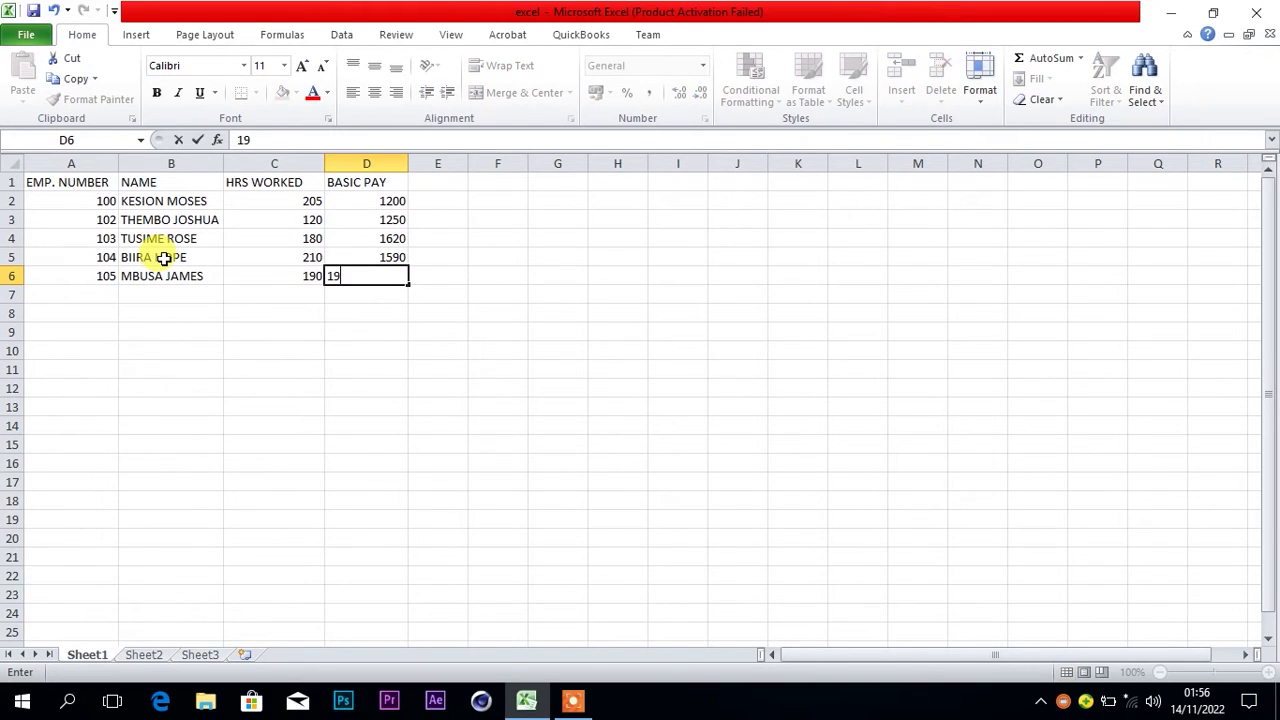
text(710)
key(Return)
key(Home)
Enter employee 106 with name, 190 hours and basic pay 1620
text(106)
key(Tab)
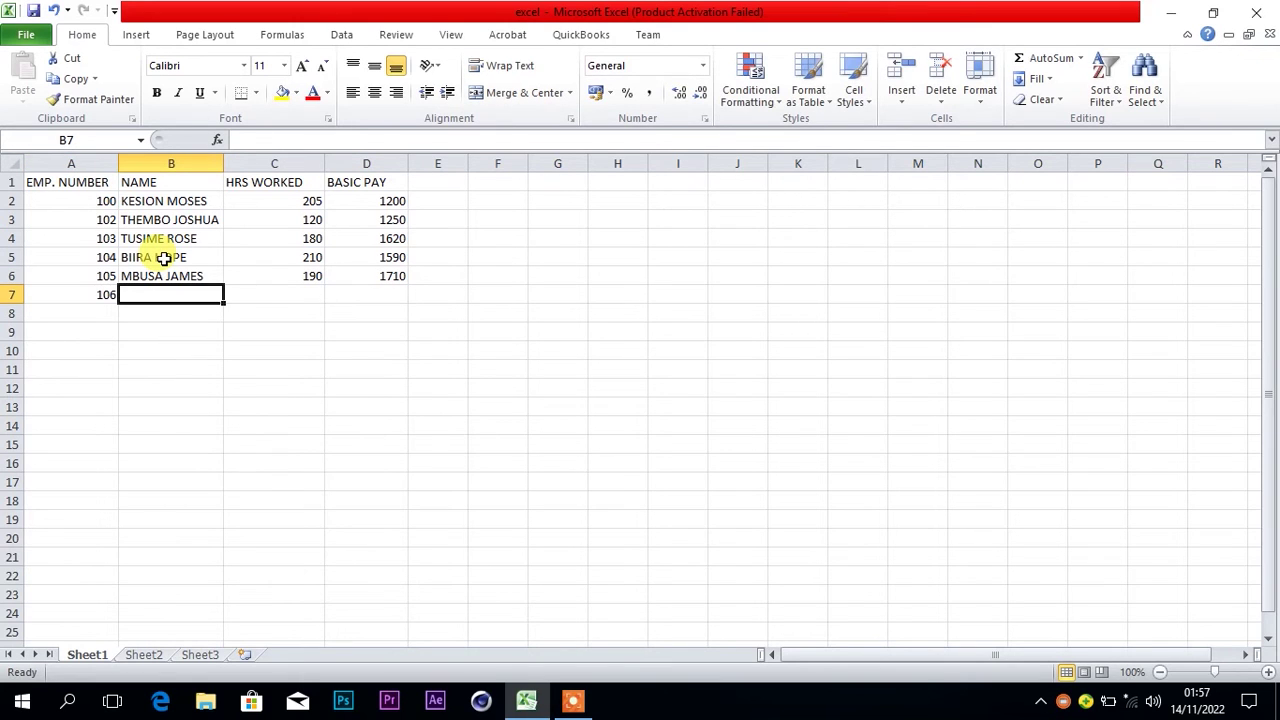
text(I)
key(BackSpace)
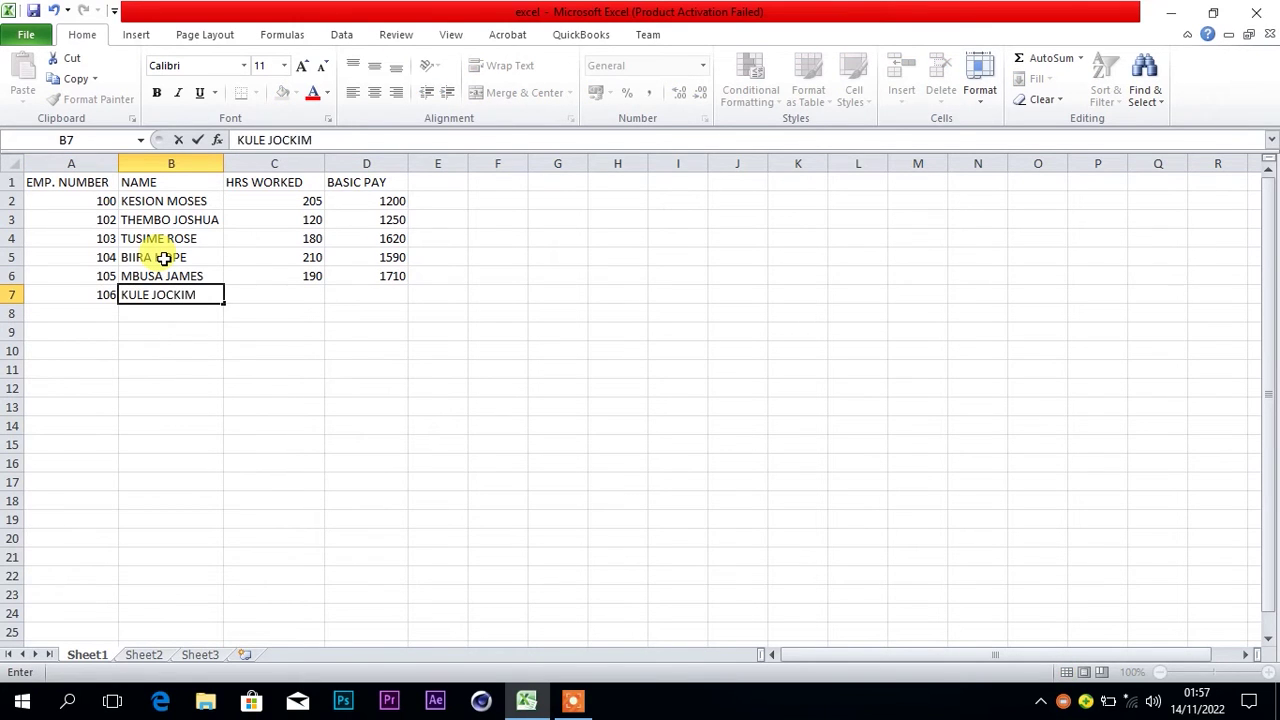
key(Tab)
text(190)
key(Tab)
text(1620)
key(Return)
Start employee 107's row with their name and auto-fit column B to the longest name
text(107)
key(Tab)
click(170, 163)
double_click(223, 163)
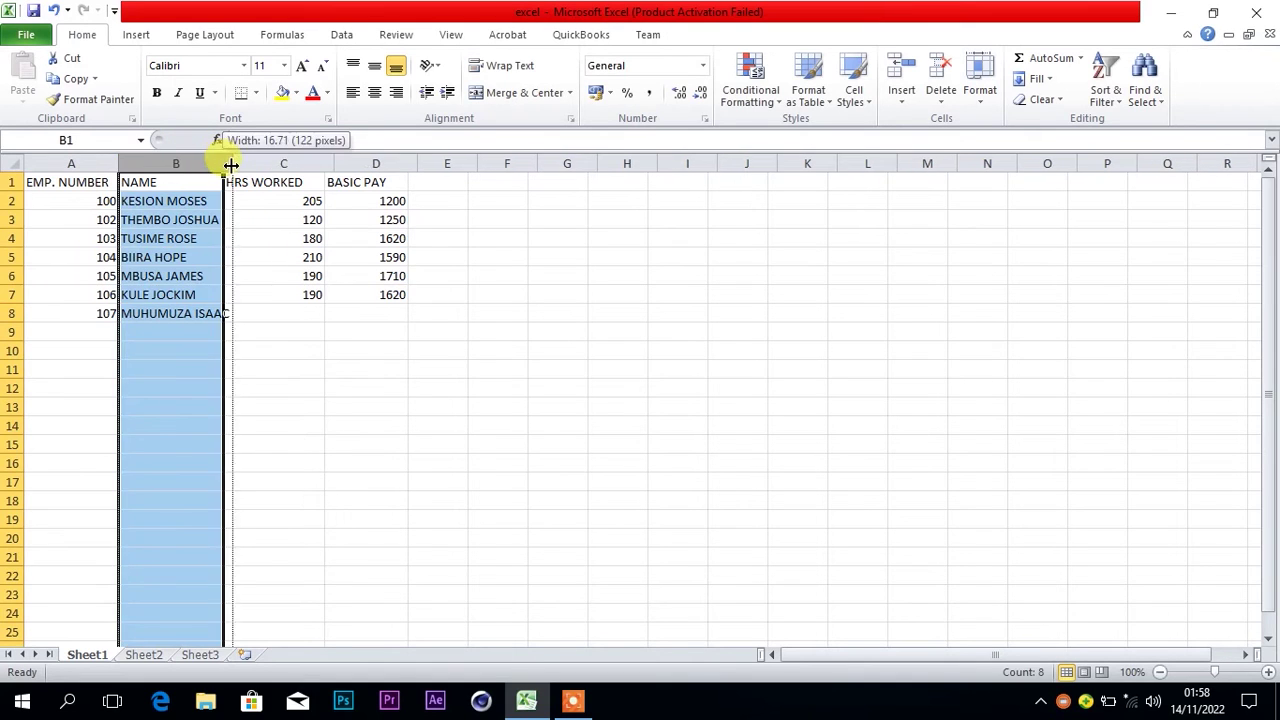
Complete employee 107's row with 139 hours and basic pay 1250
click(300, 314)
text(139)
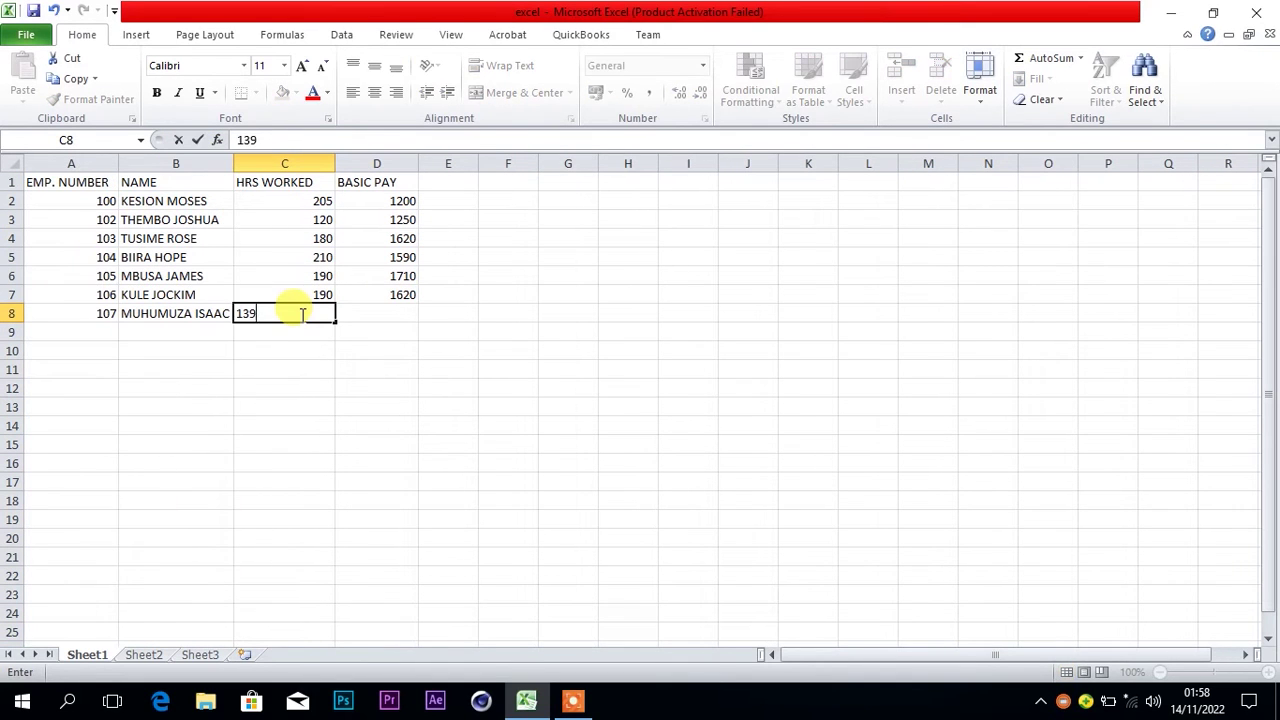
key(Tab)
text(1250)
key(Return)
Enter employee 108 with name, 215 hours and basic pay 1800
text(108)
key(Tab)
key(Tab)
text(215)
key(Tab)
text(1800)
key(Return)
Enter employee 109 with name, 140 hours and basic pay 1620
text(109)
key(Tab)
text(RICHARD)
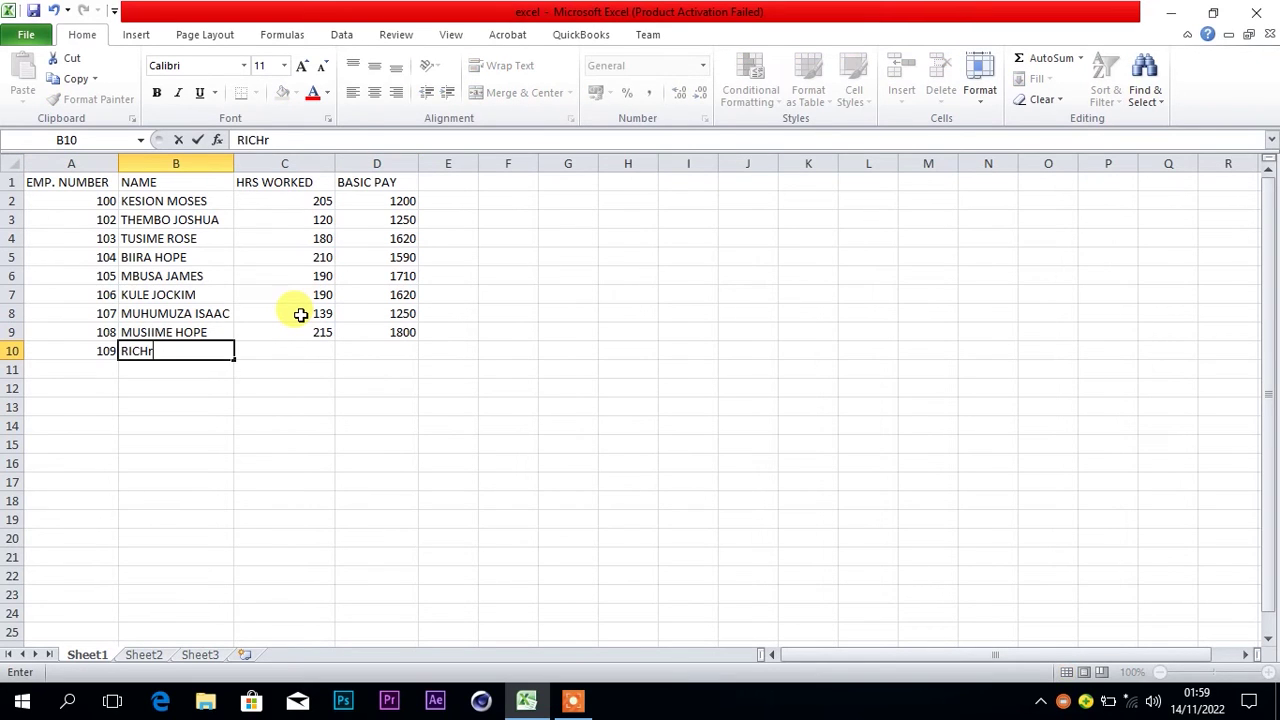
key(Tab)
text(140)
key(Tab)
text(1620)
key(Return)
Enter employee 110 with name, 230 hours and basic pay 1250
text(110)
key(Tab)
key(Tab)
text(230)
key(Tab)
text(12)
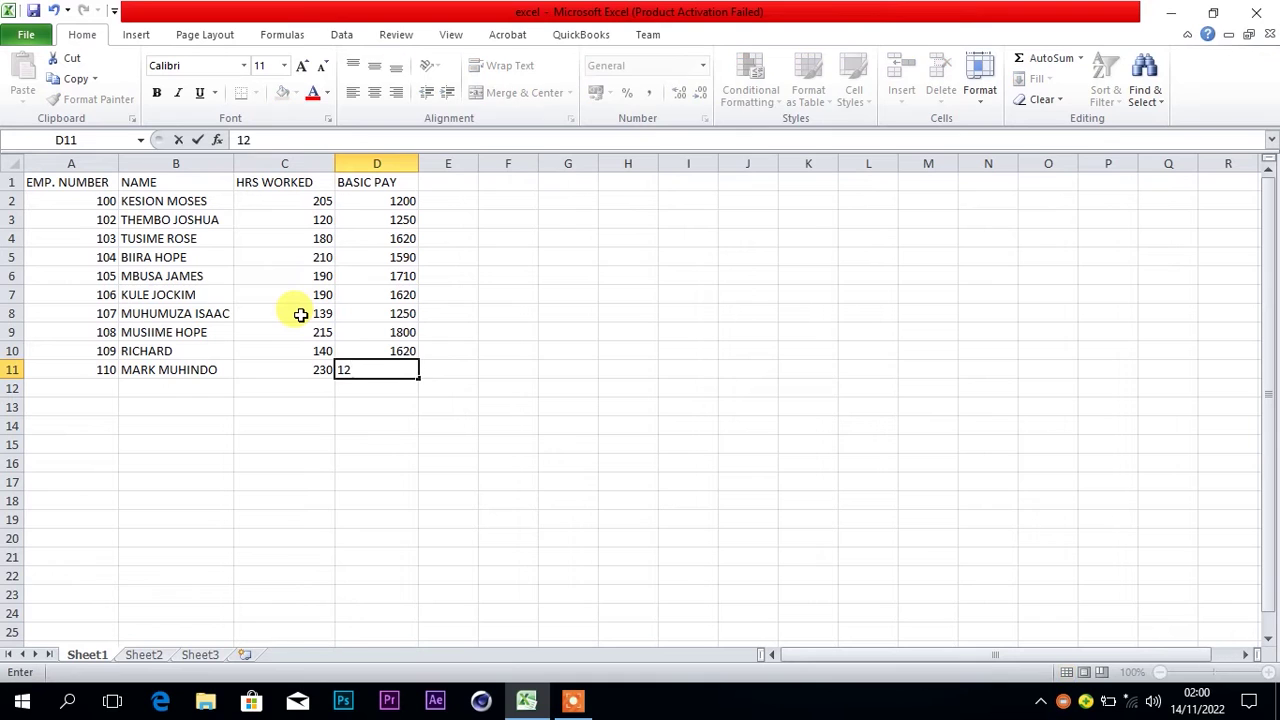
text(50)
key(Return)
Enter employee 111 with name, 17 hours and basic pay corrected to 120, then return to the question paper
text(111)
key(Tab)
key(Tab)
text(17)
key(Tab)
text(12)
key(Tab)
key(shift+Tab)
key(F2)
text(0)
key(ctrl+Return)
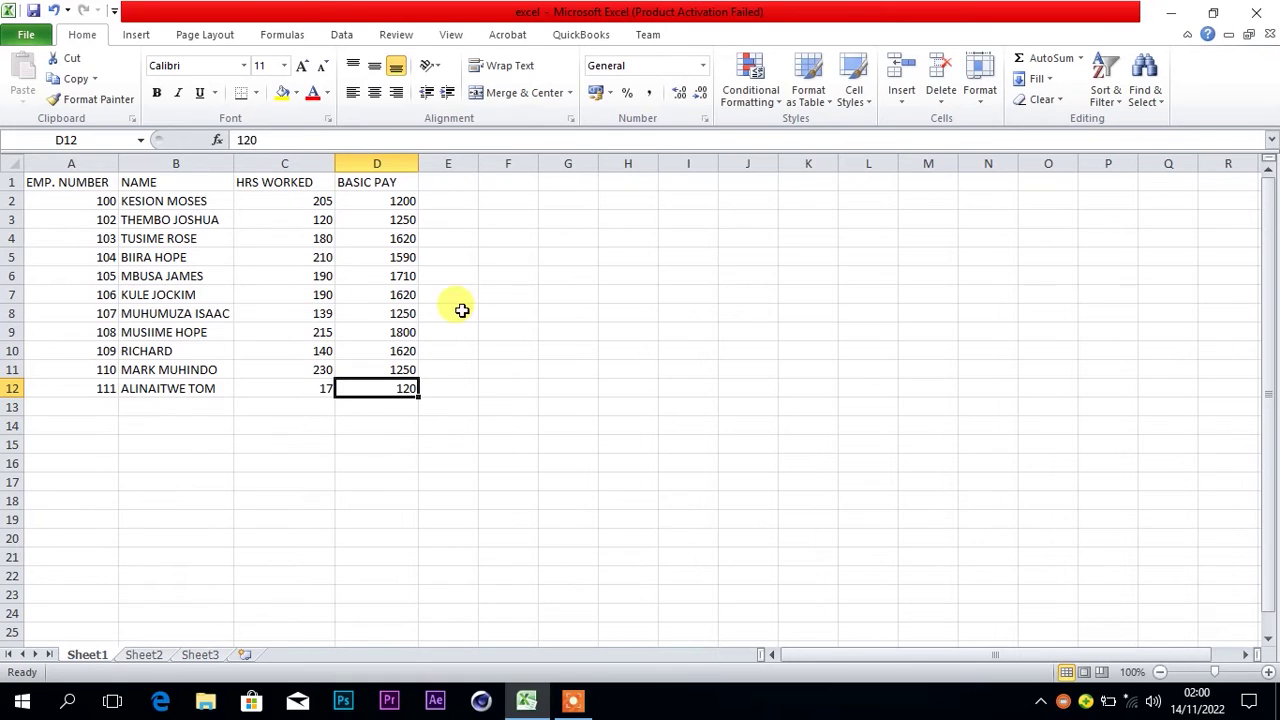
click(588, 702)
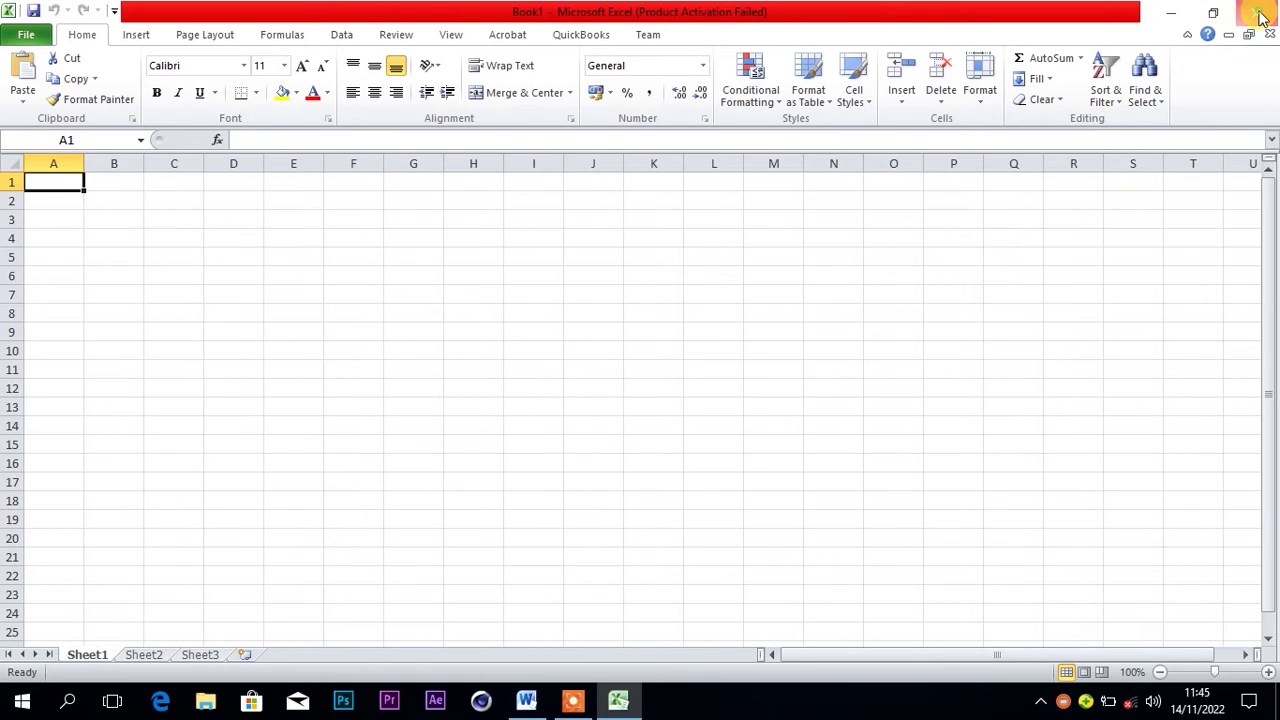
key(alt+Tab)
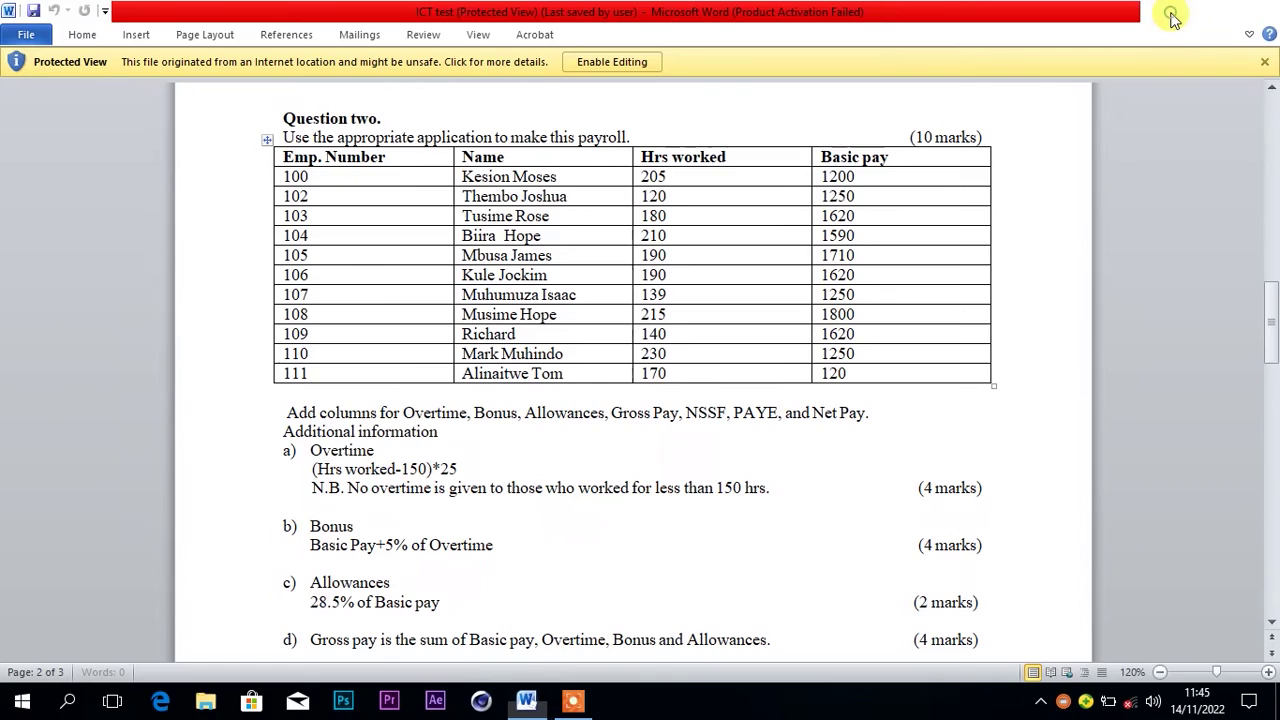
Minimize the Word question document and reopen the saved Excel workbook from the desktop
click(1173, 16)
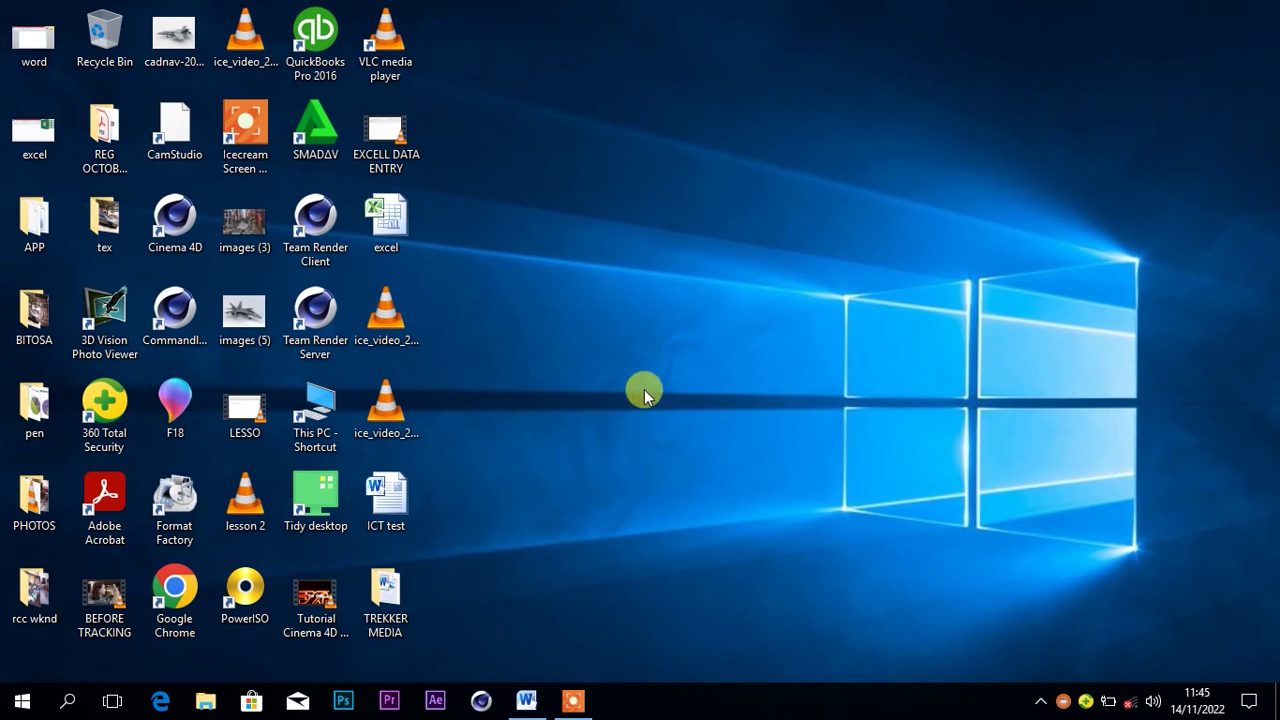
double_click(397, 240)
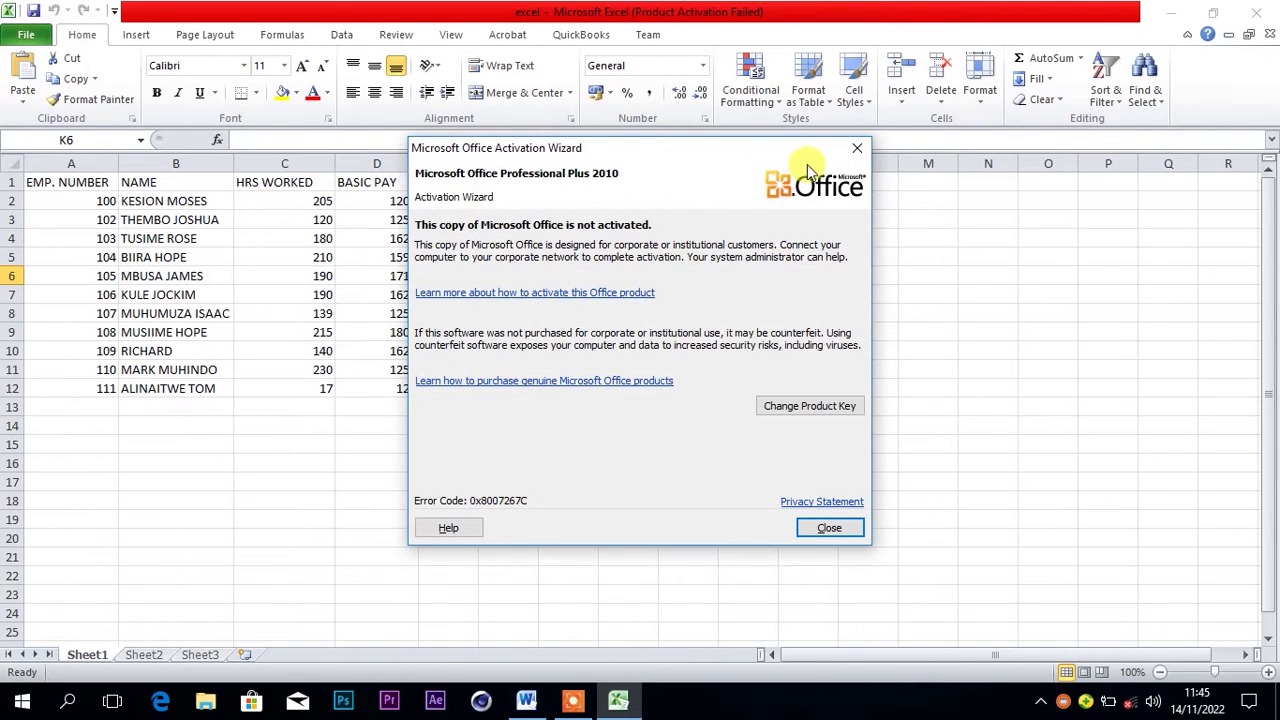
Dismiss the activation notice, check the Word question, and widen empty column E
click(855, 147)
click(444, 182)
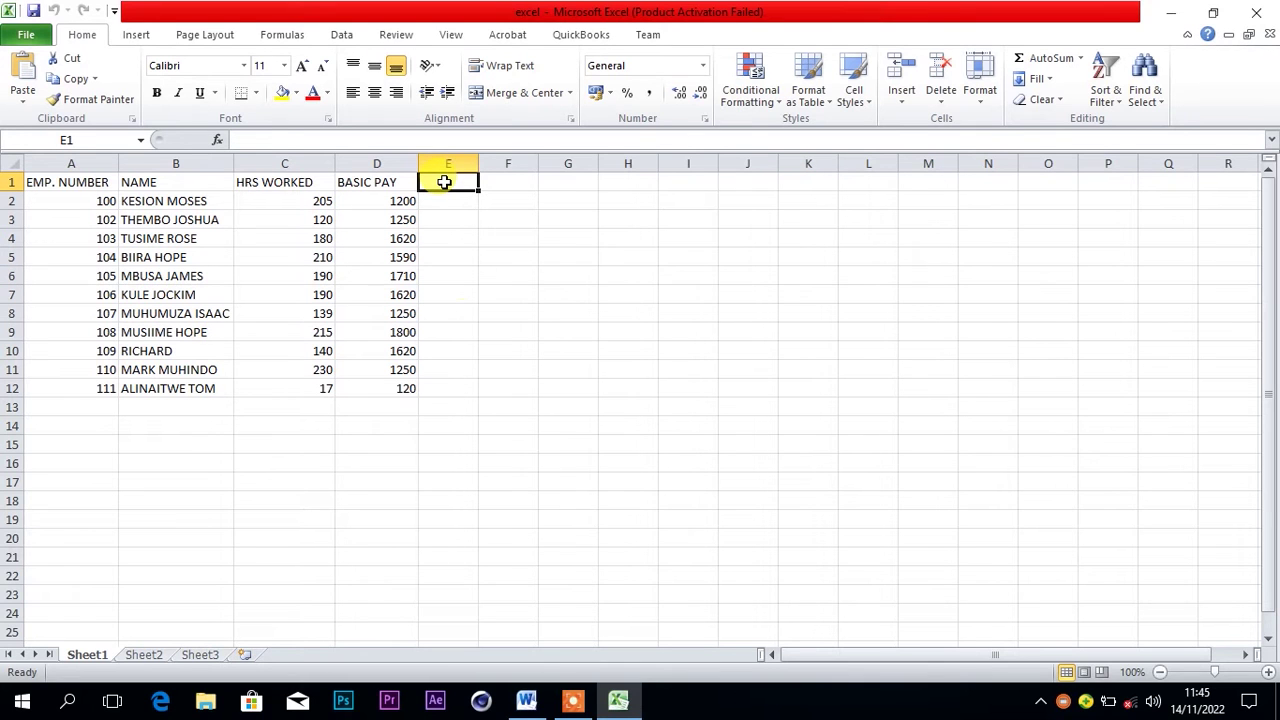
click(530, 695)
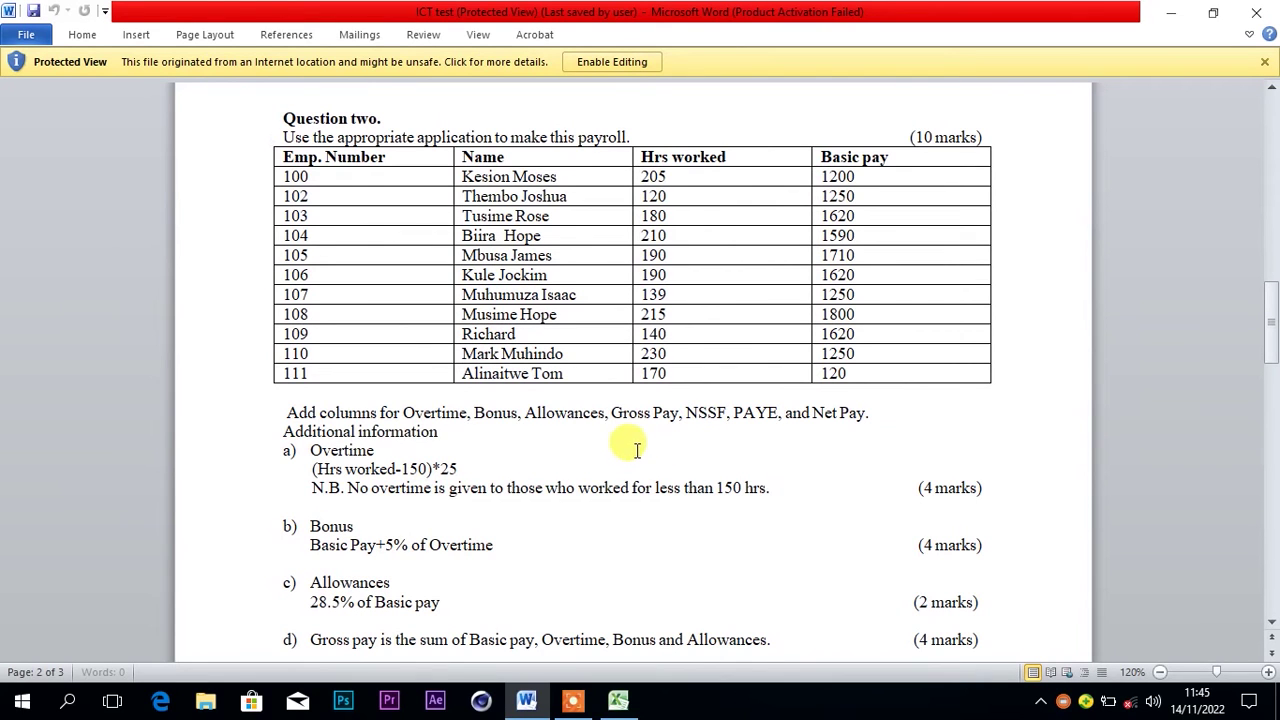
click(1168, 12)
drag(477, 163, 503, 163)
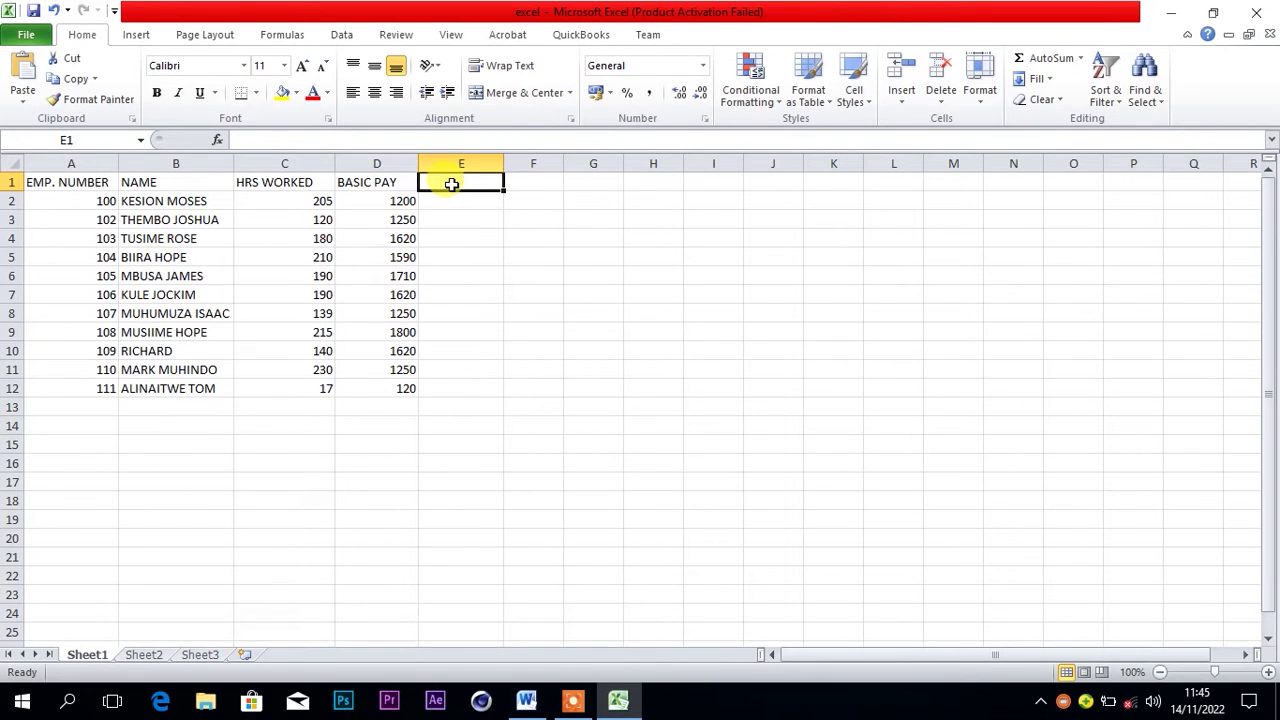
Enter headings OVERTIME, BONUS and ALLAOWANCES in E1:G1 and widen column G
text(OVER)
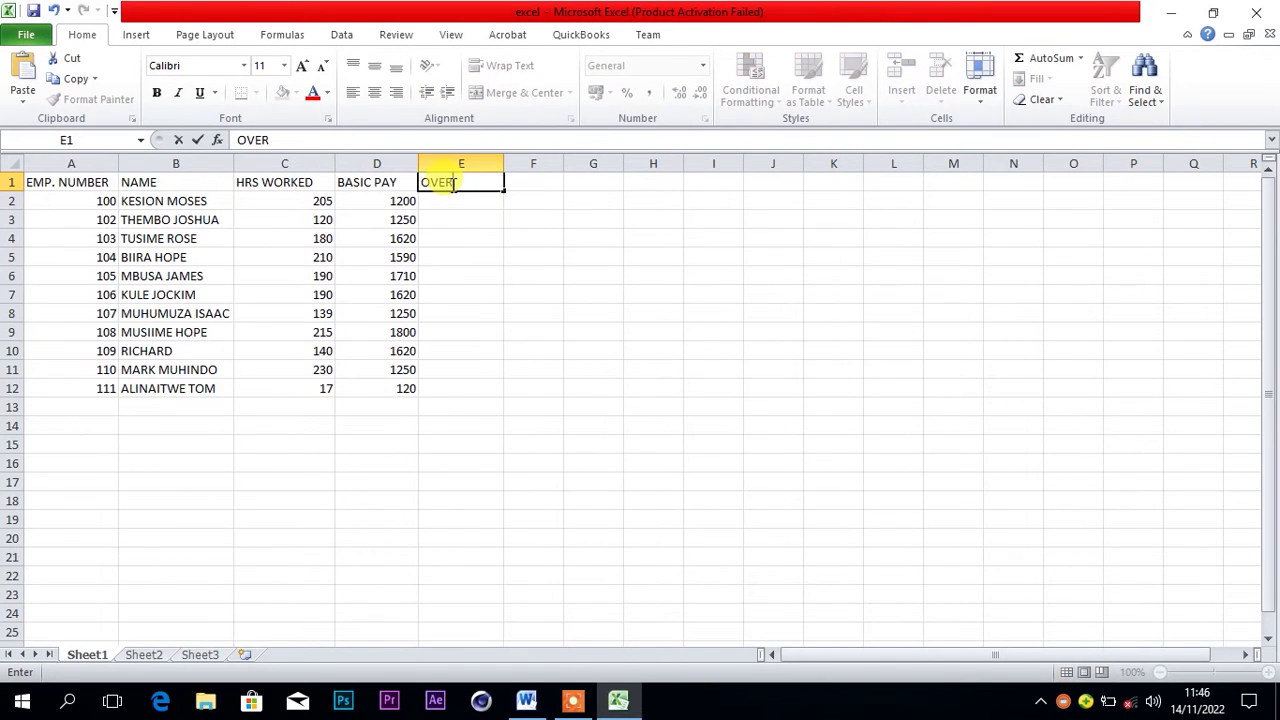
text(TIME)
click(519, 182)
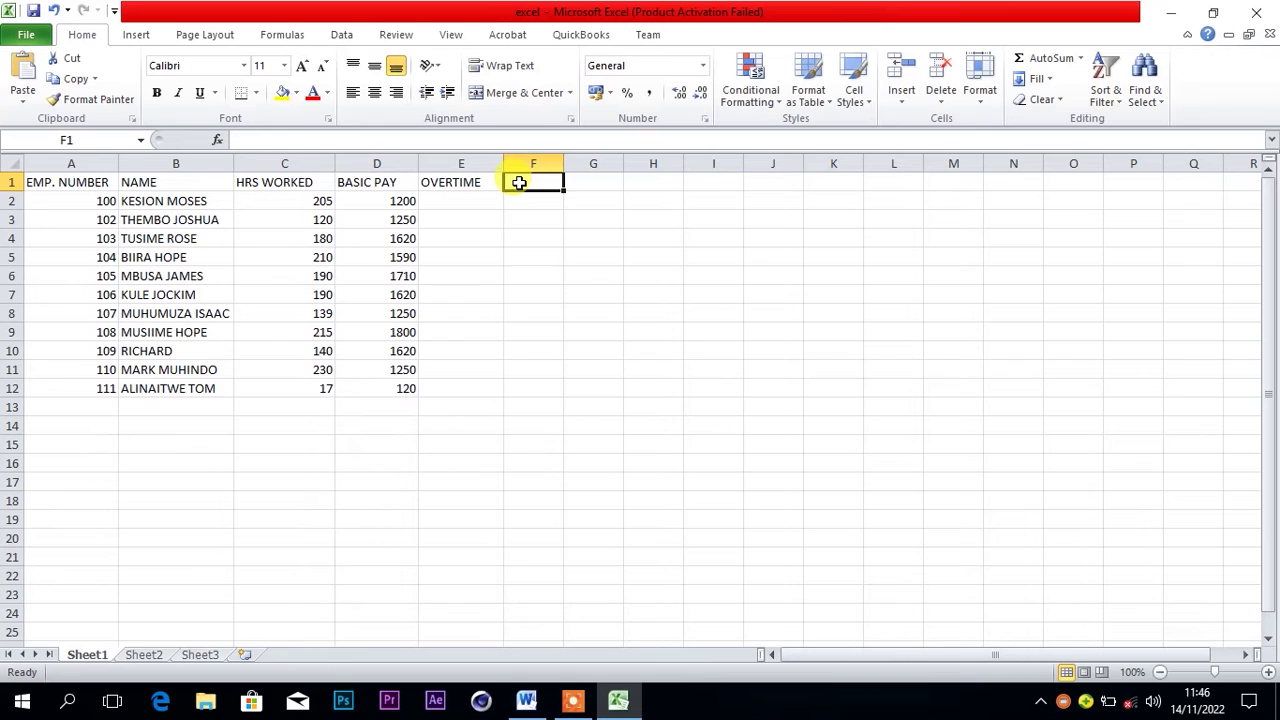
text(BONUS)
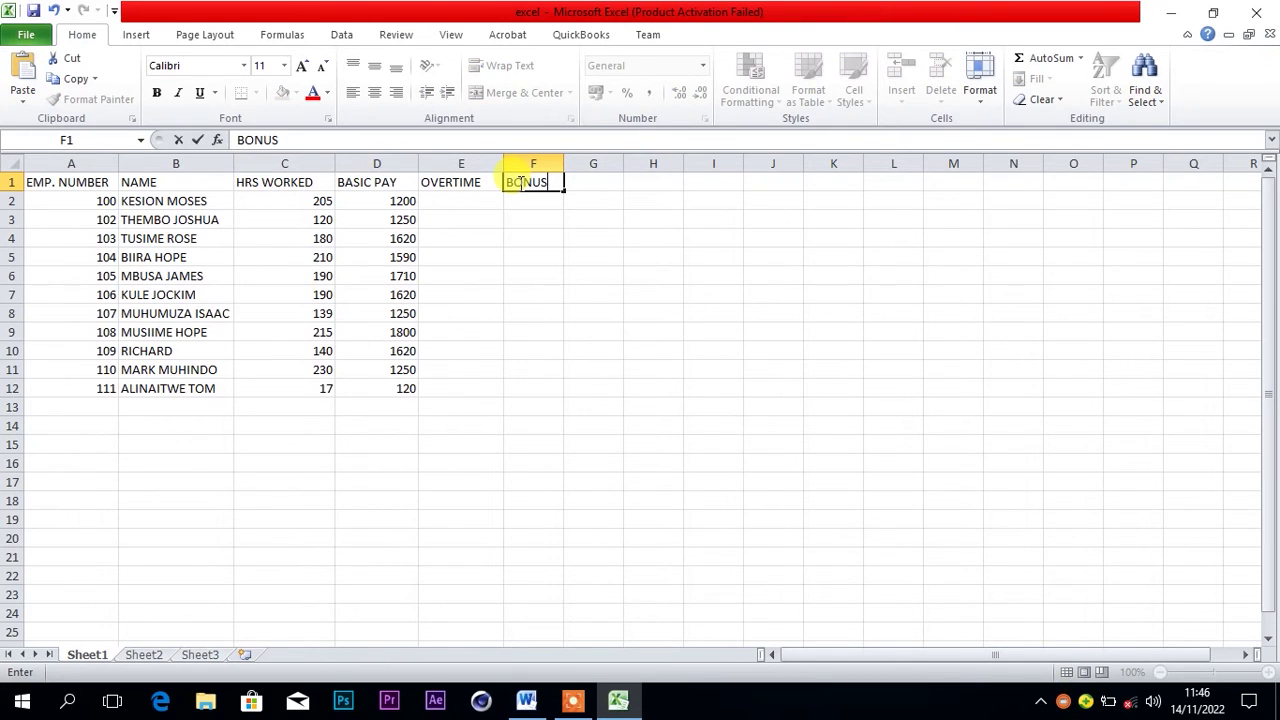
click(600, 176)
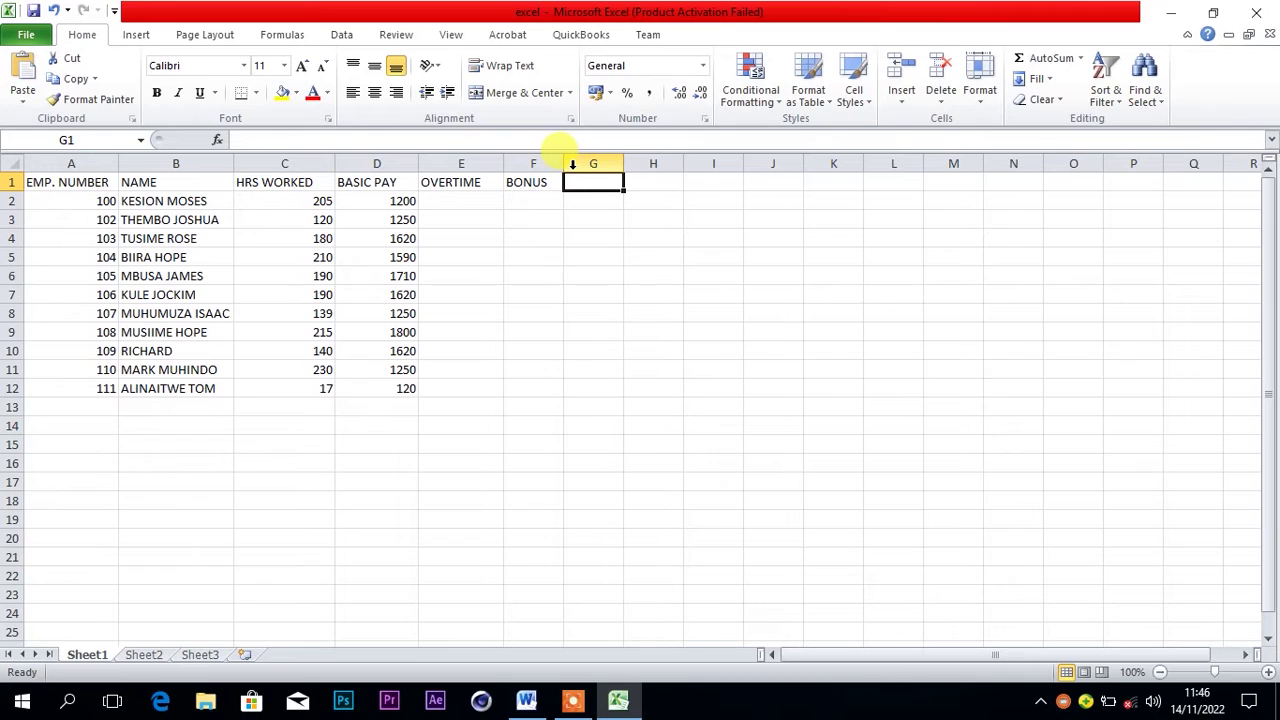
text(ALLA)
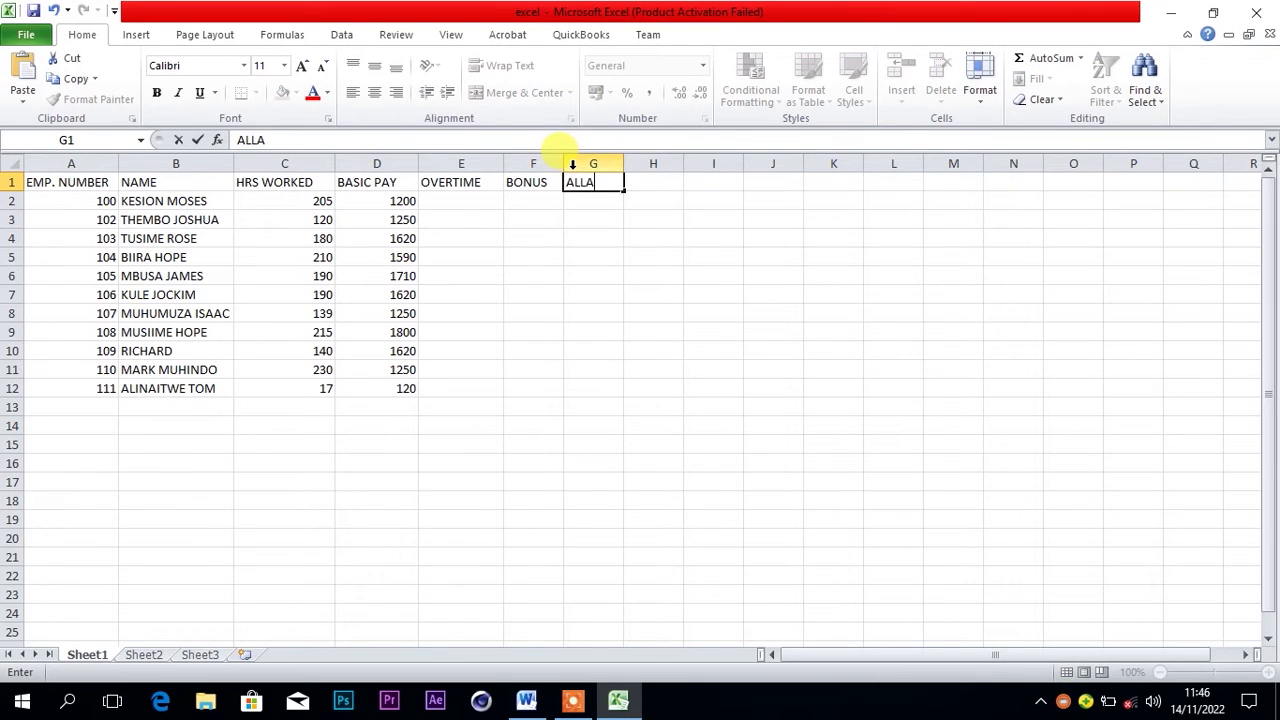
text(OWANCES)
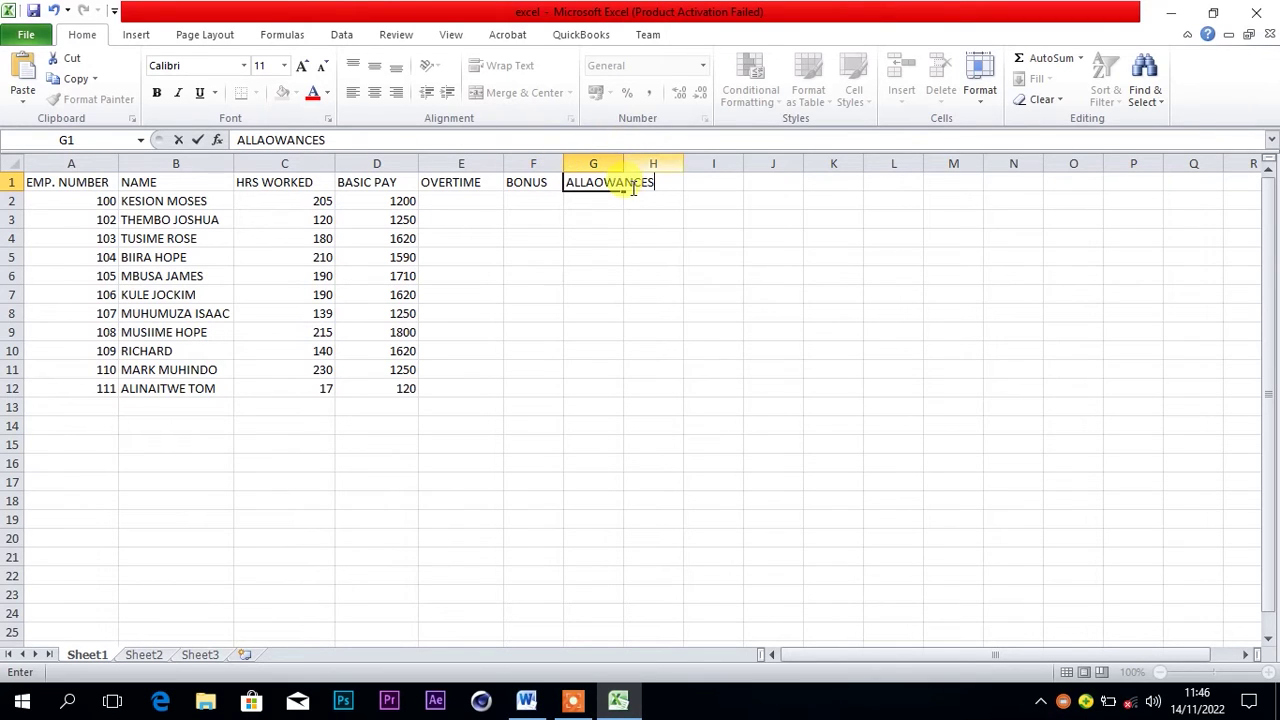
click(608, 164)
drag(622, 164, 663, 164)
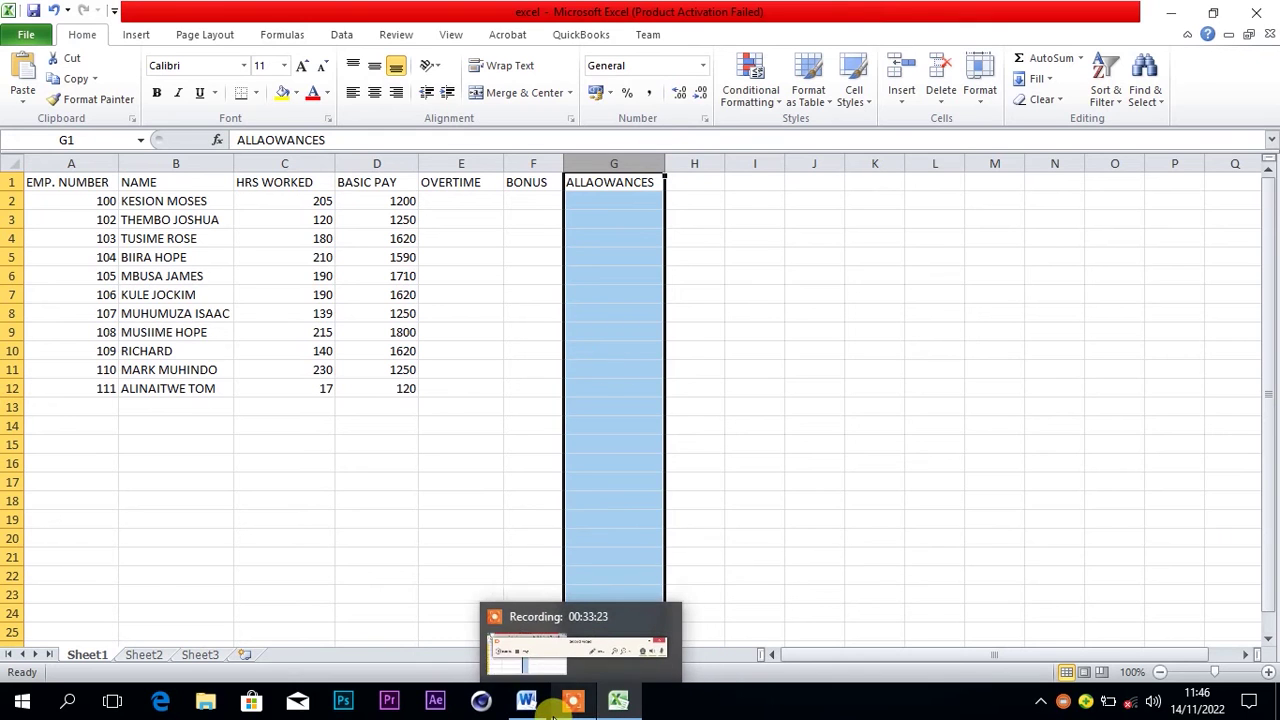
After checking the Word question, add headings GROSS PAY in H1 and NSSF in I1
click(526, 700)
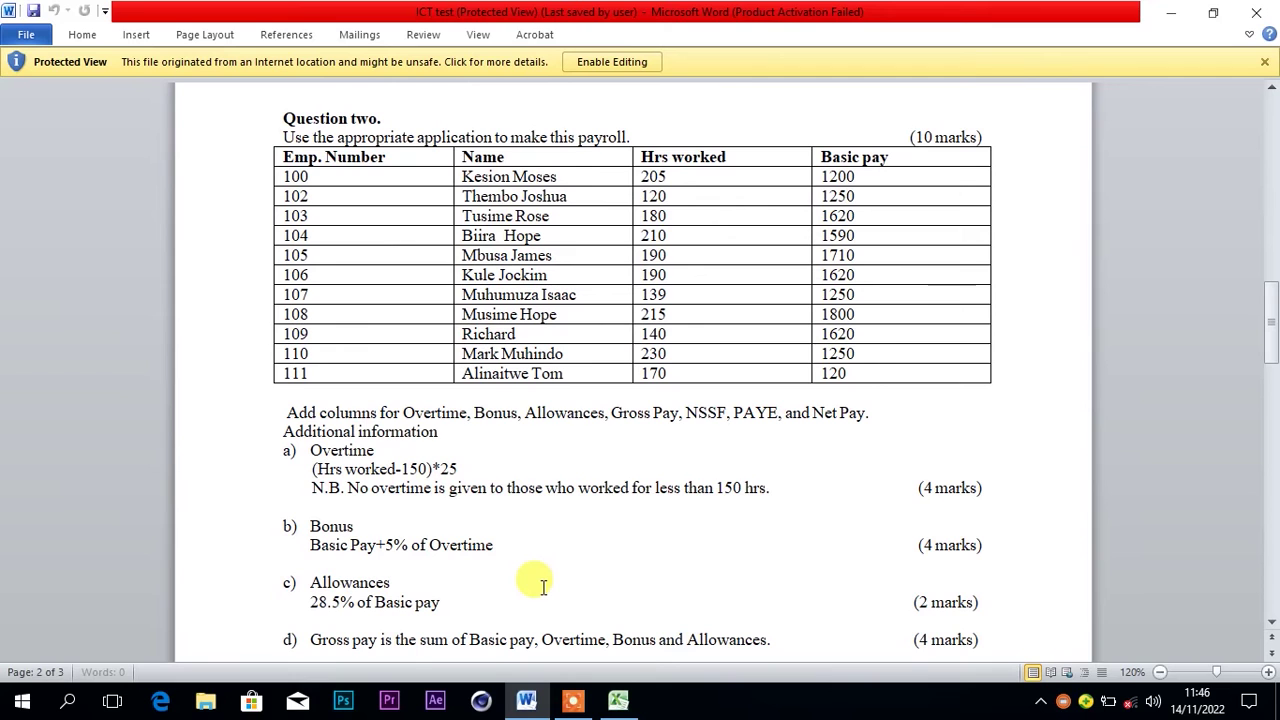
mouse_move(588, 708)
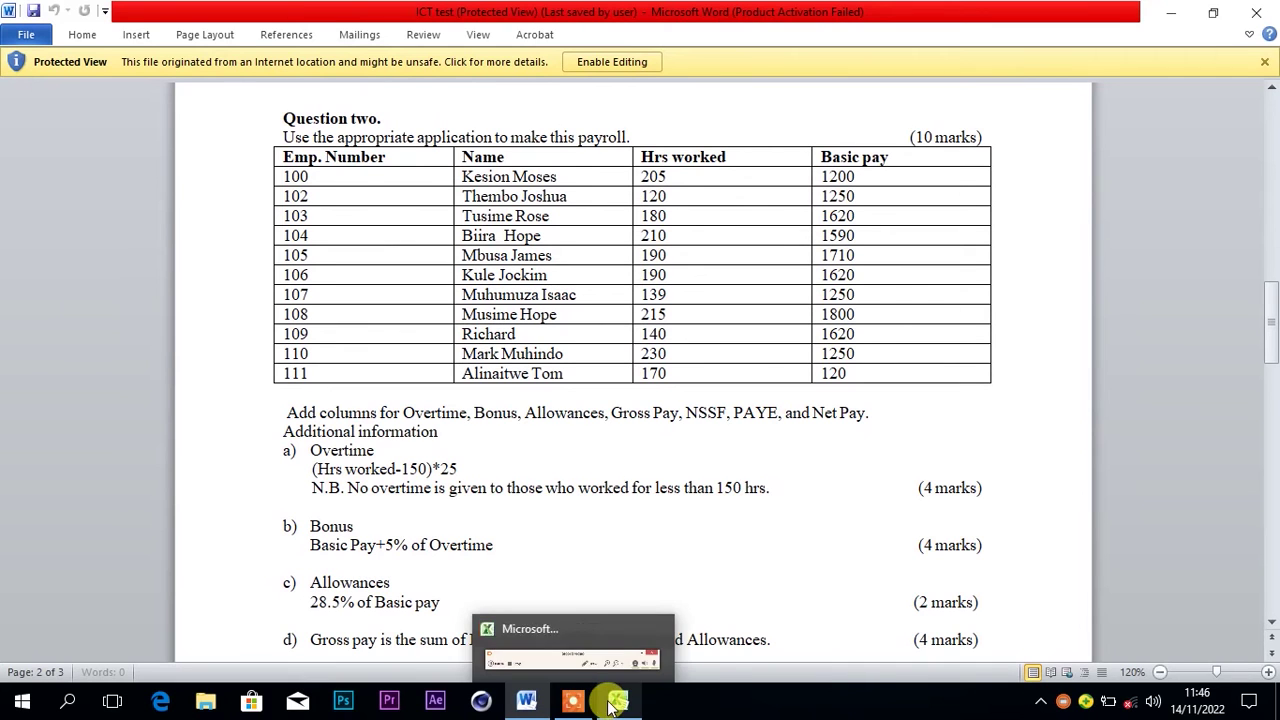
click(621, 705)
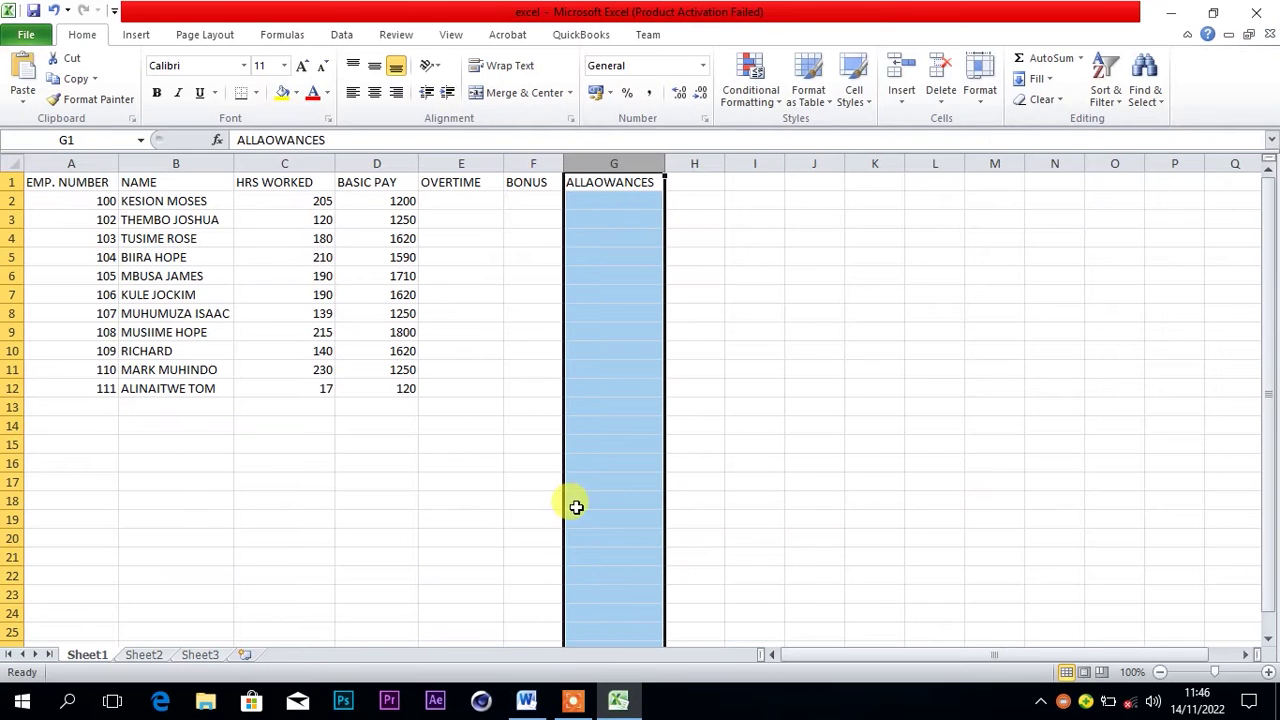
click(697, 183)
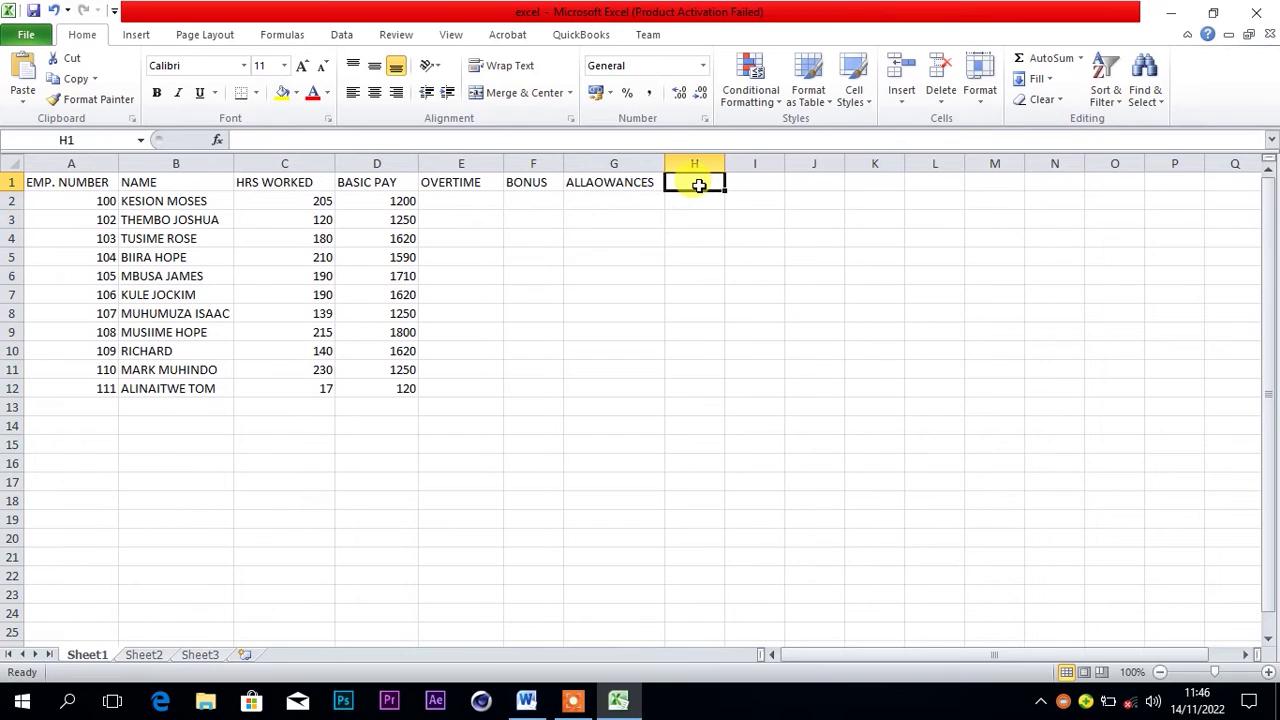
text(GROSS PAY)
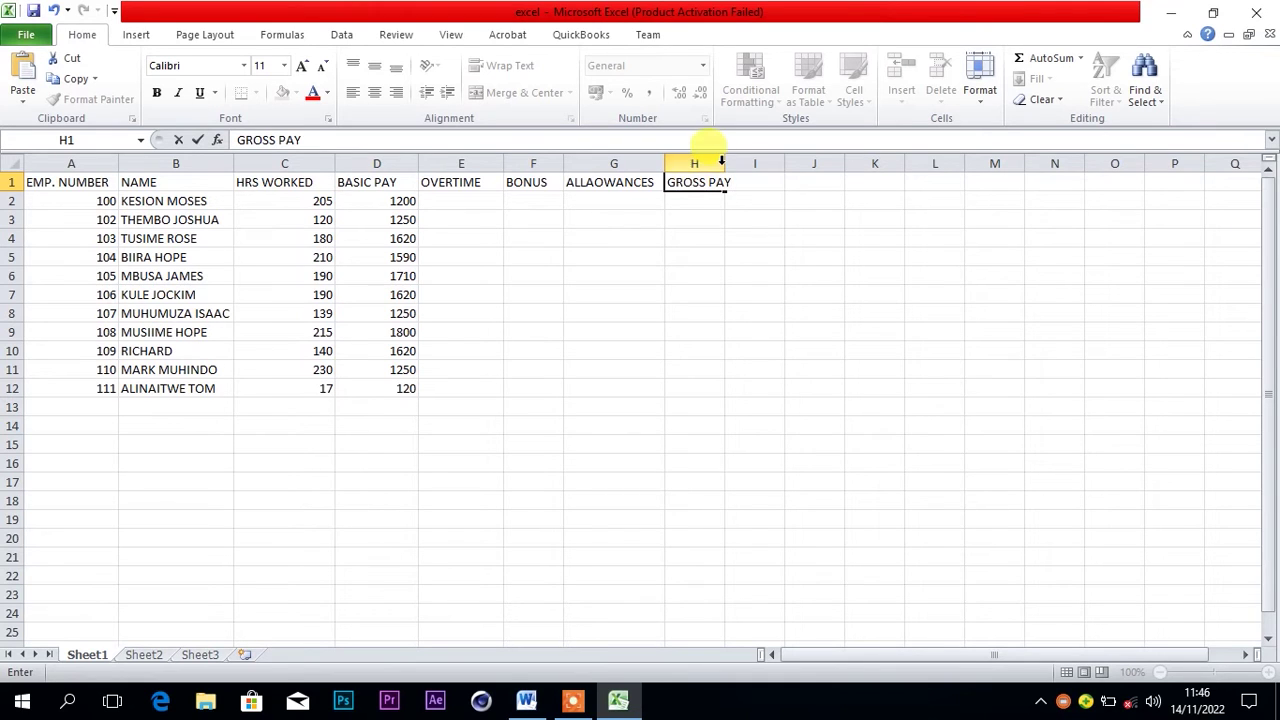
click(746, 164)
click(752, 181)
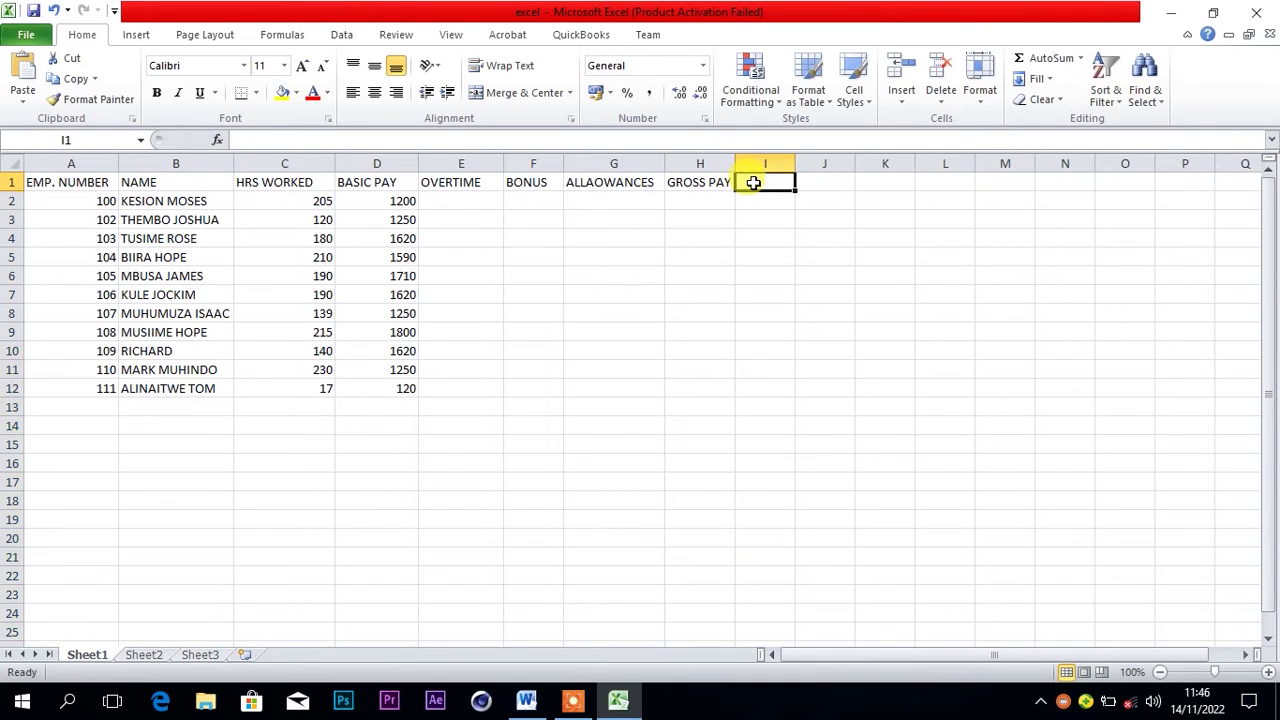
text(NSSF)
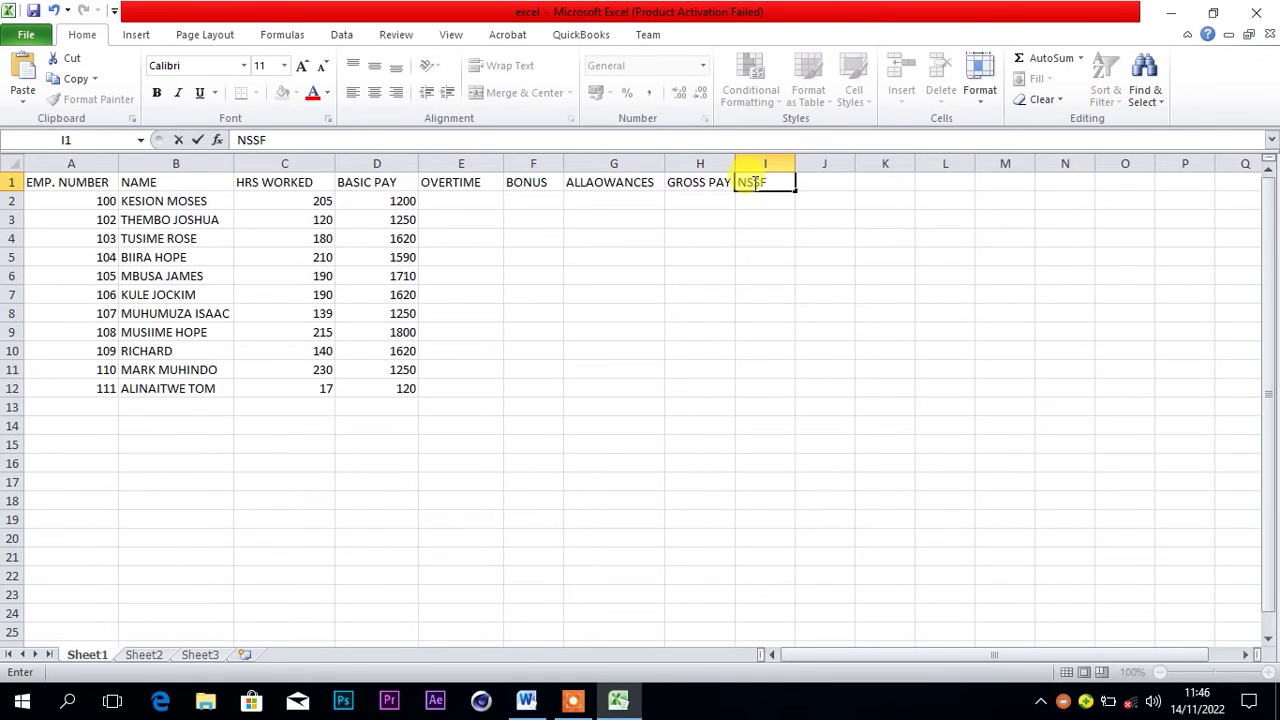
click(830, 180)
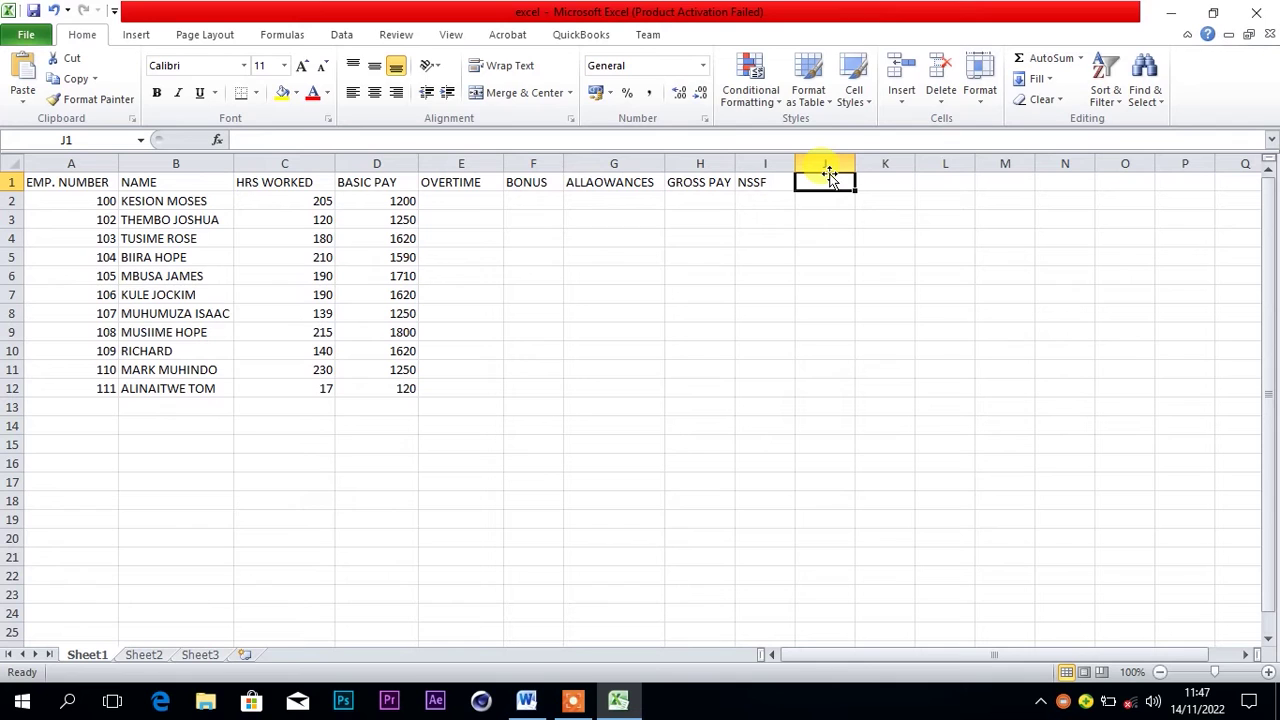
Add headings PAYE in J1 and NET PAY in K1, correcting the typo
text(PAYE)
click(877, 181)
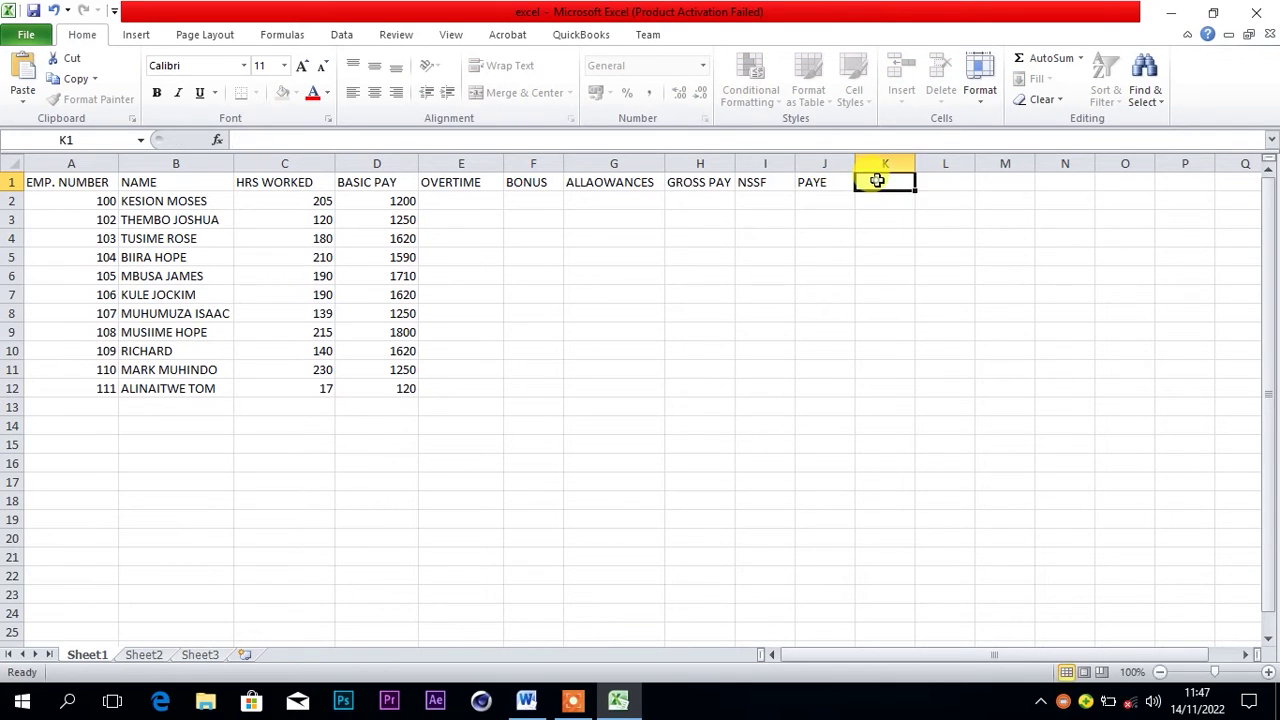
text(NET)
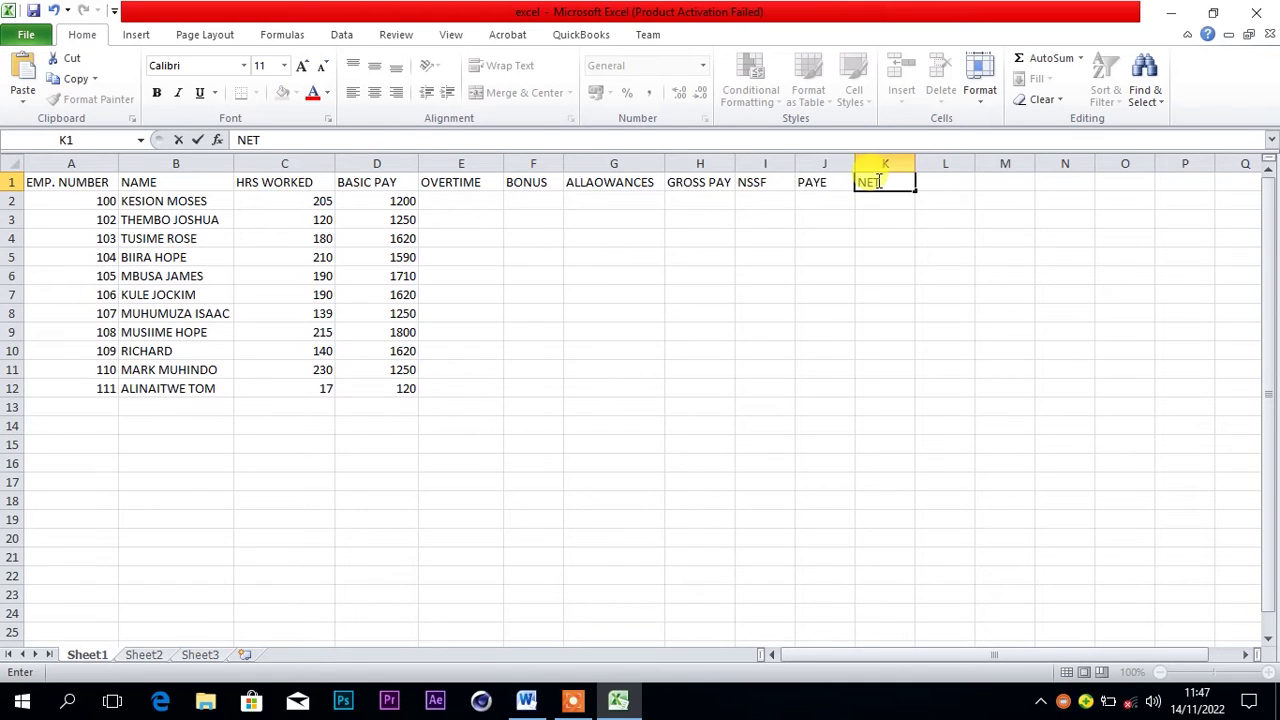
text( PA)
text(T)
key(BackSpace)
text(T)
key(BackSpace)
text(Y)
click(487, 201)
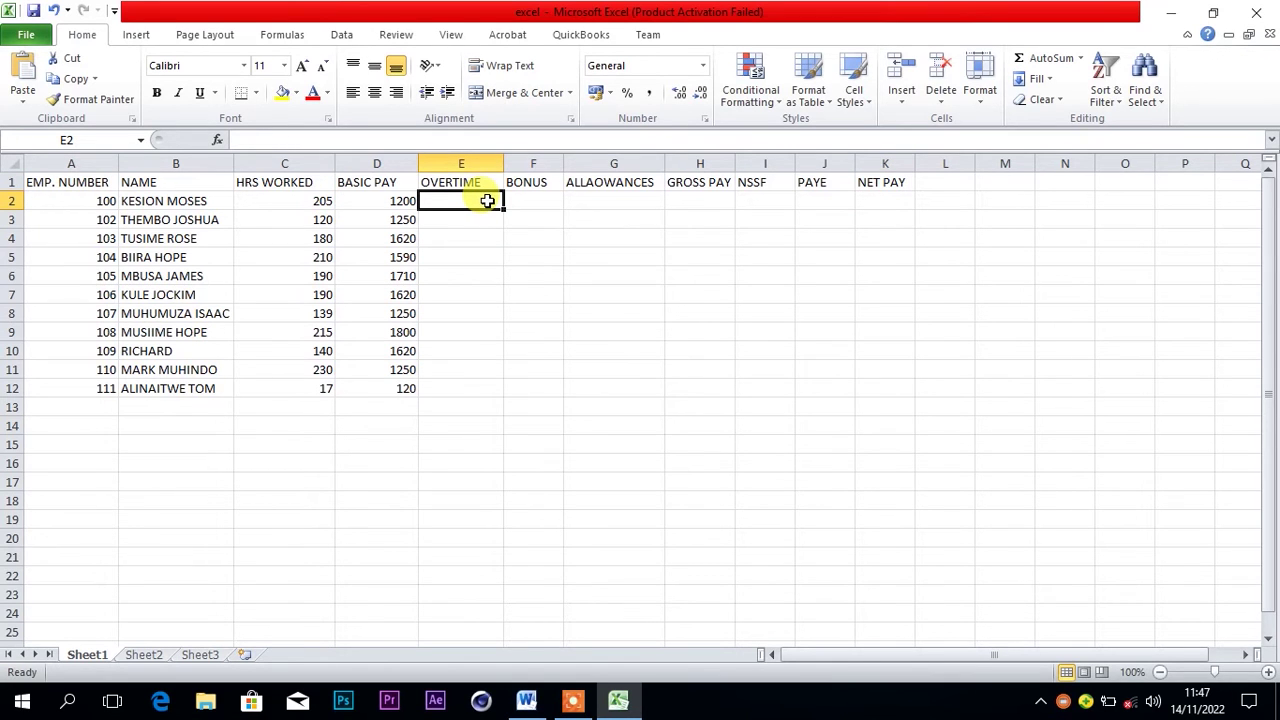
click(528, 703)
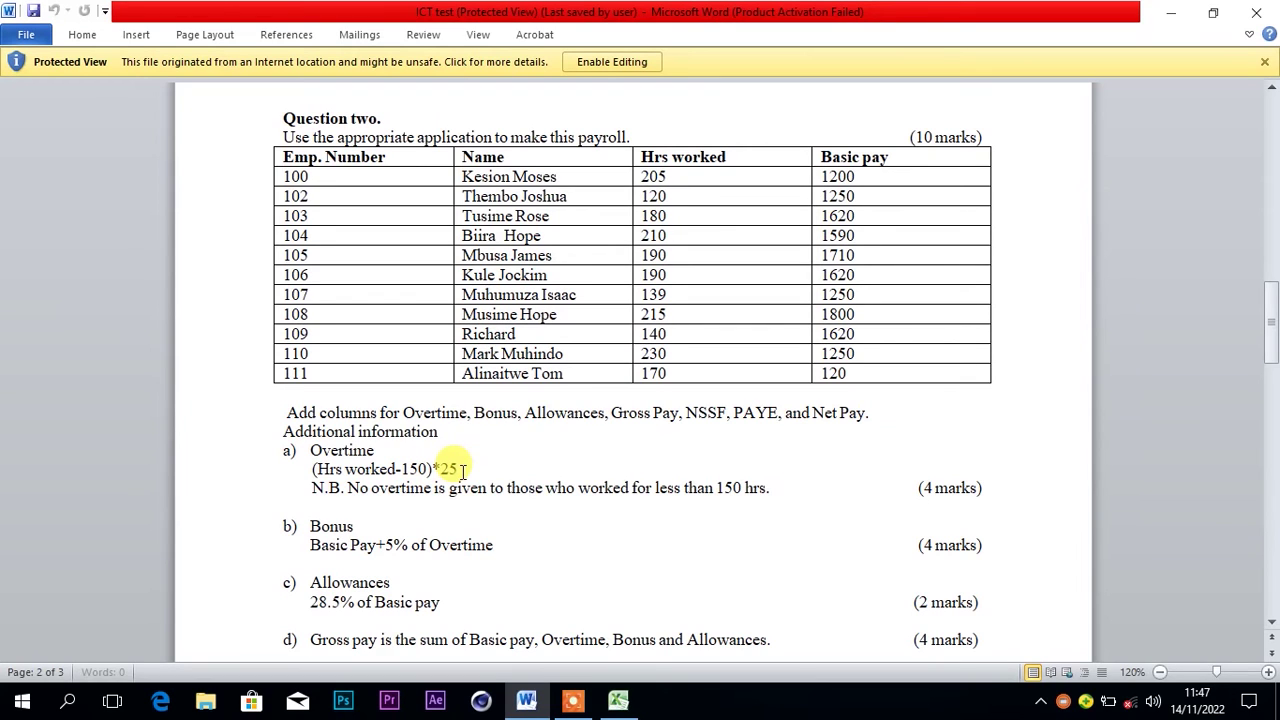
mouse_move(606, 698)
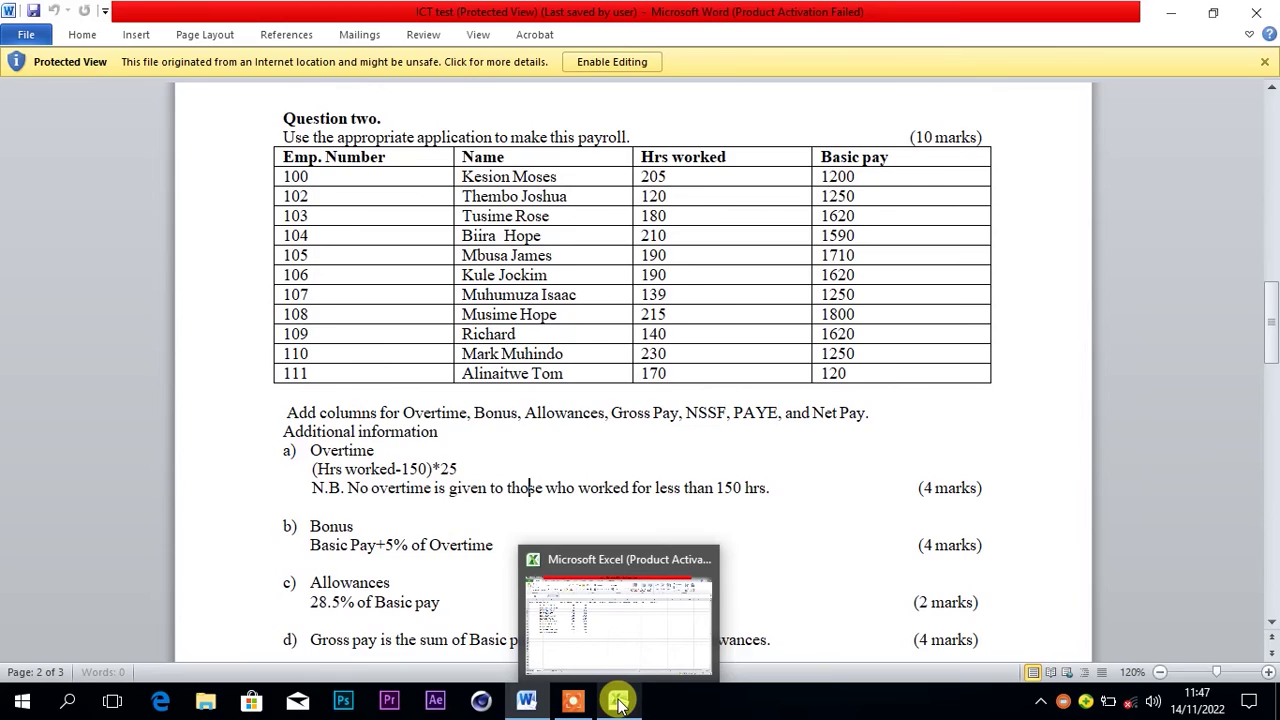
click(616, 701)
click(477, 201)
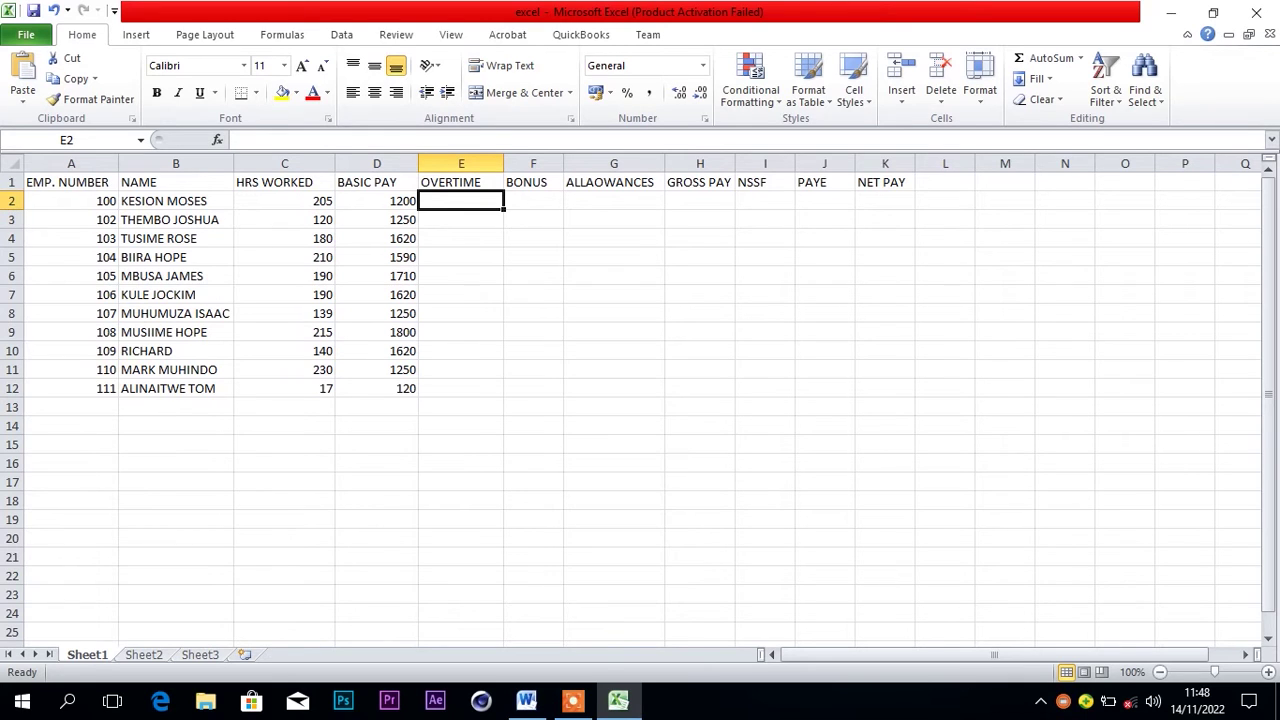
Review the basic pay values and select the first overtime cell, E2
click(391, 200)
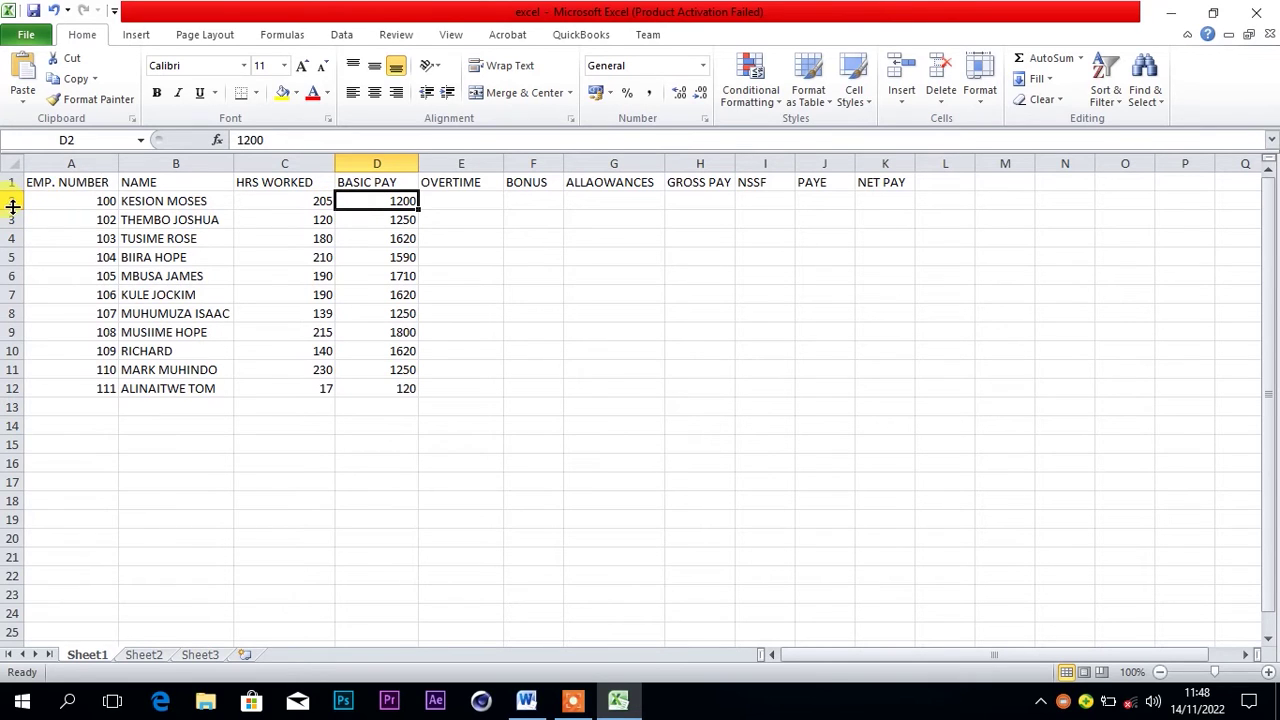
click(371, 238)
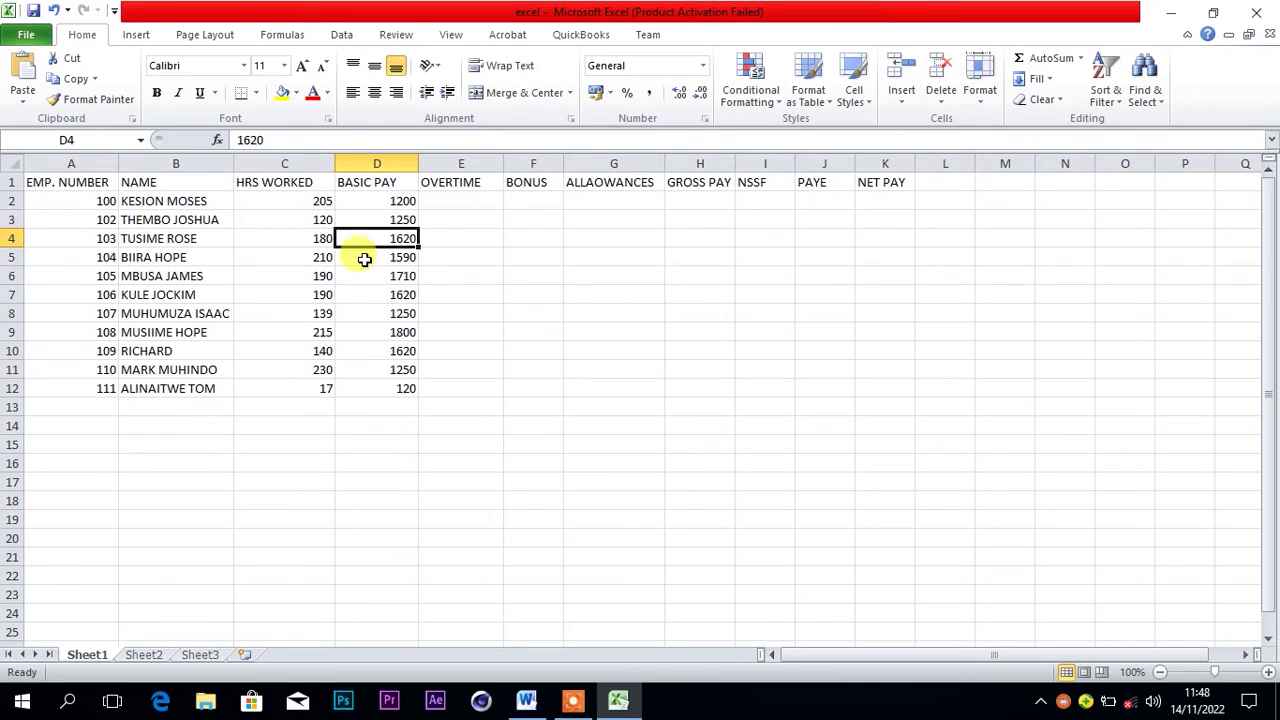
click(433, 241)
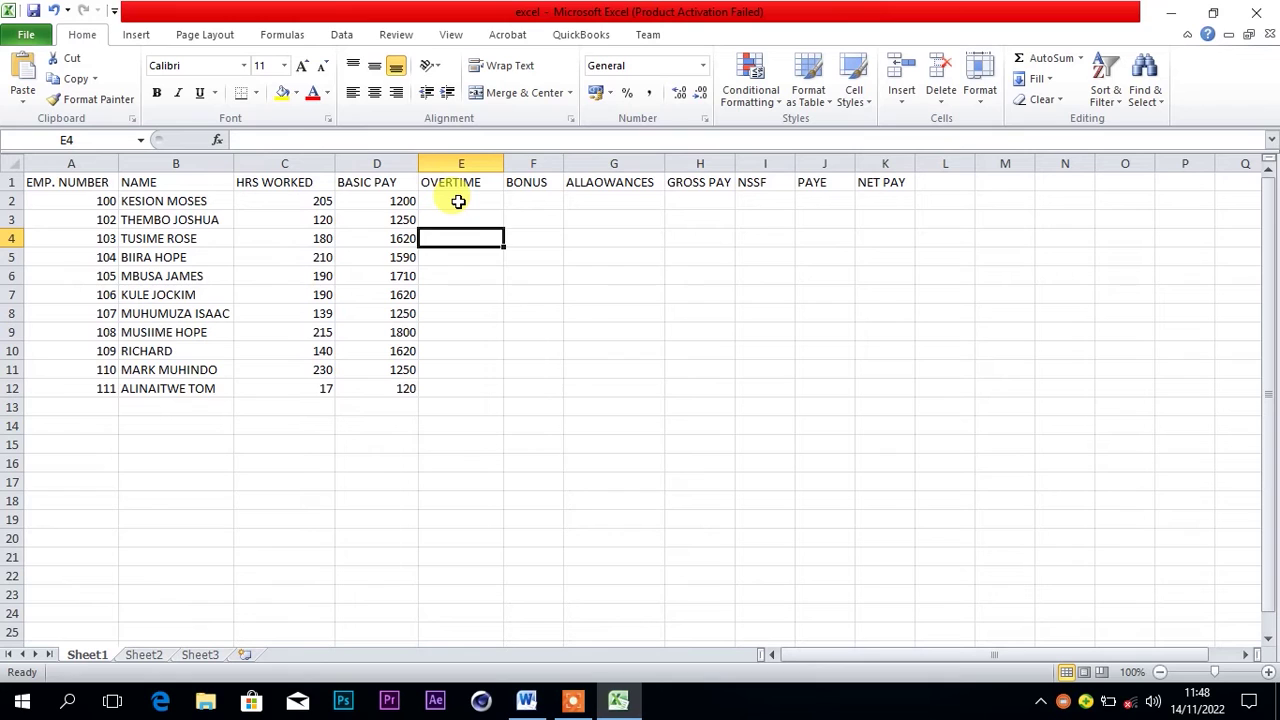
click(458, 201)
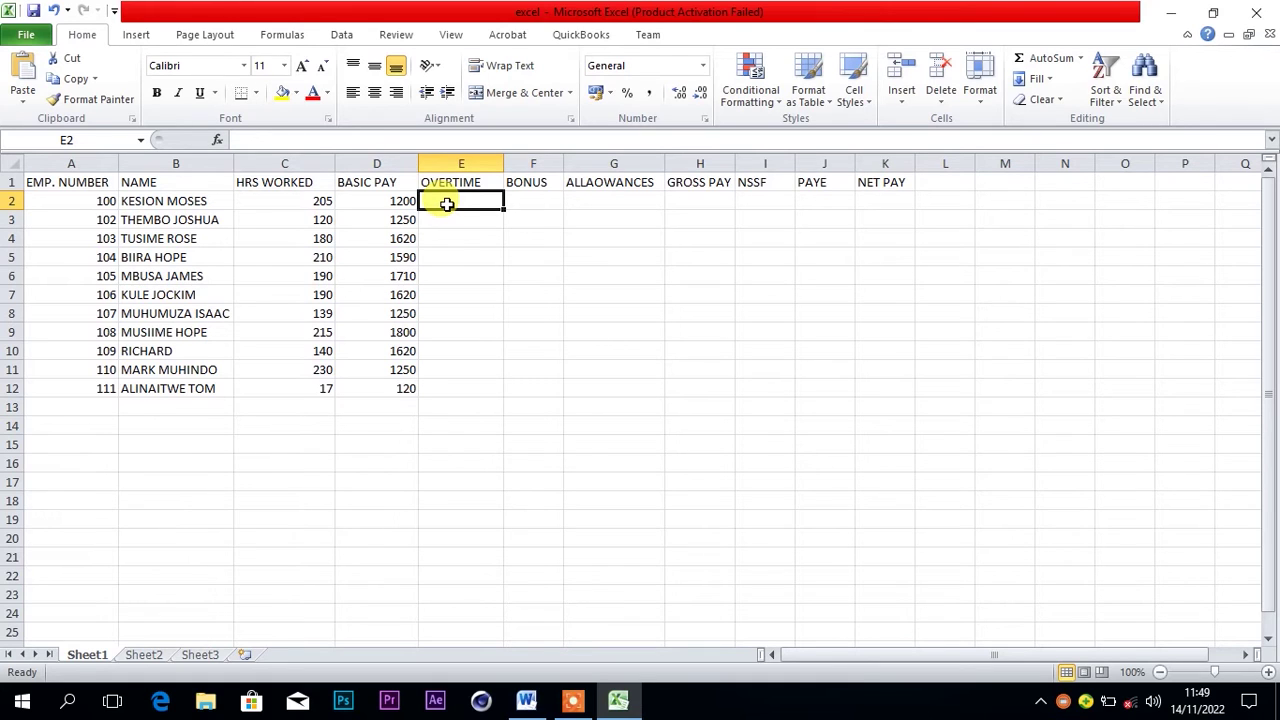
Enter the overtime formula =(C2-150)*25 in E2, giving 1375, and begin E3's formula
text(=)
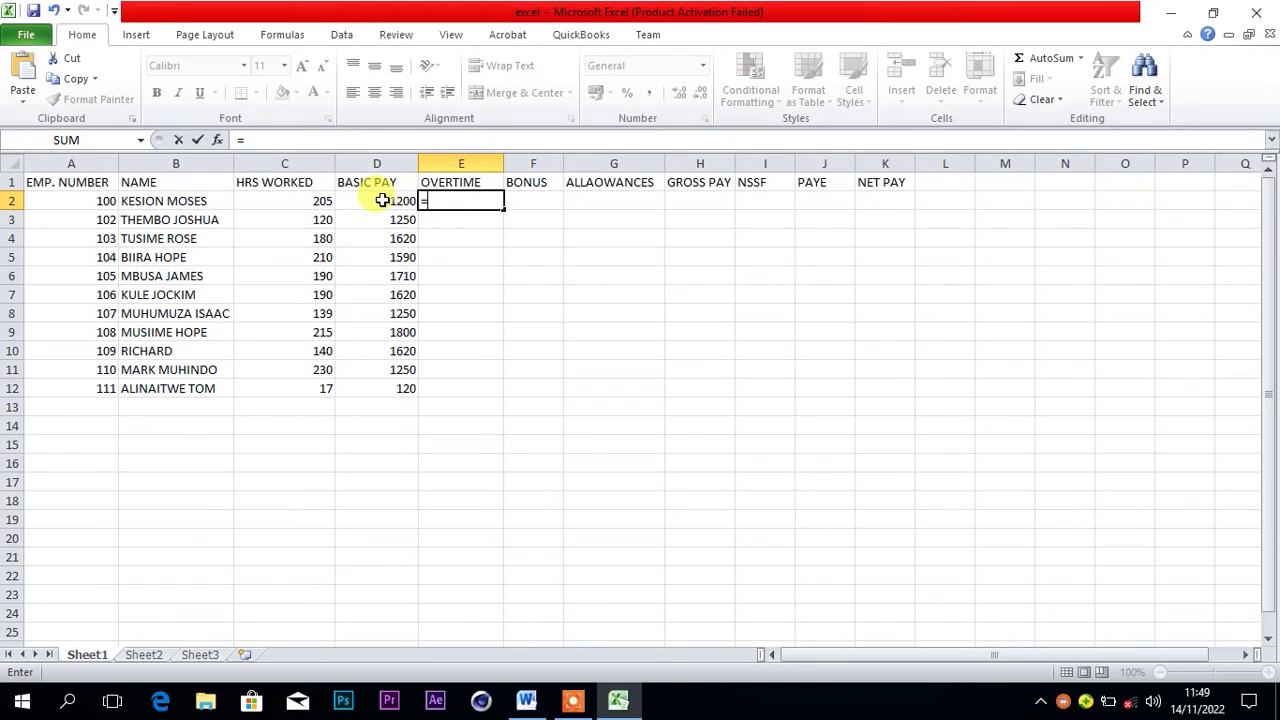
click(314, 201)
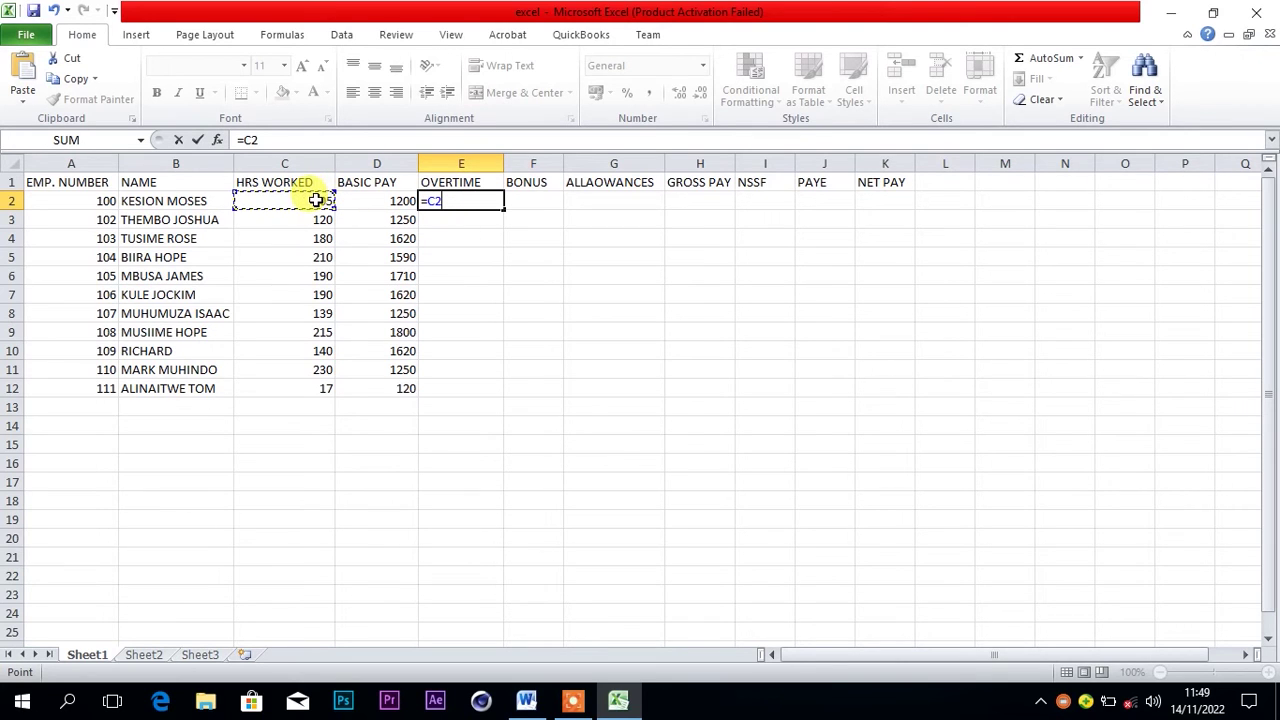
click(427, 200)
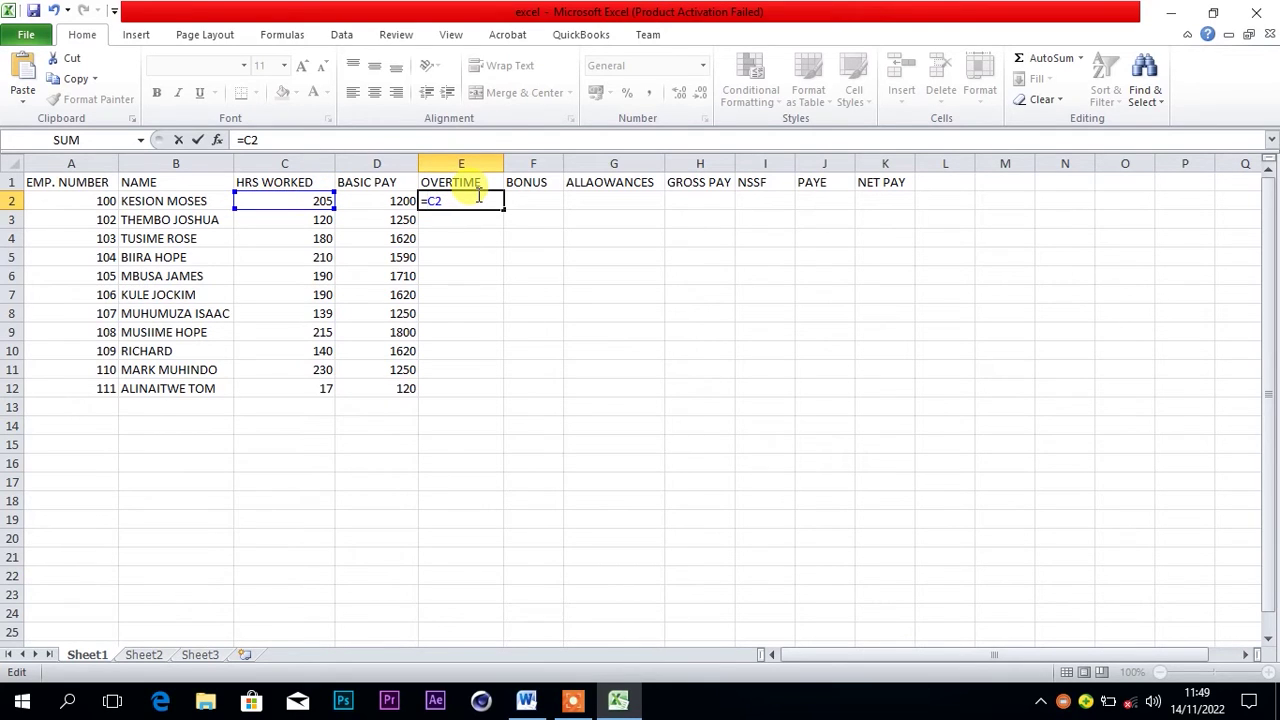
text(*)
key(BackSpace)
text(()
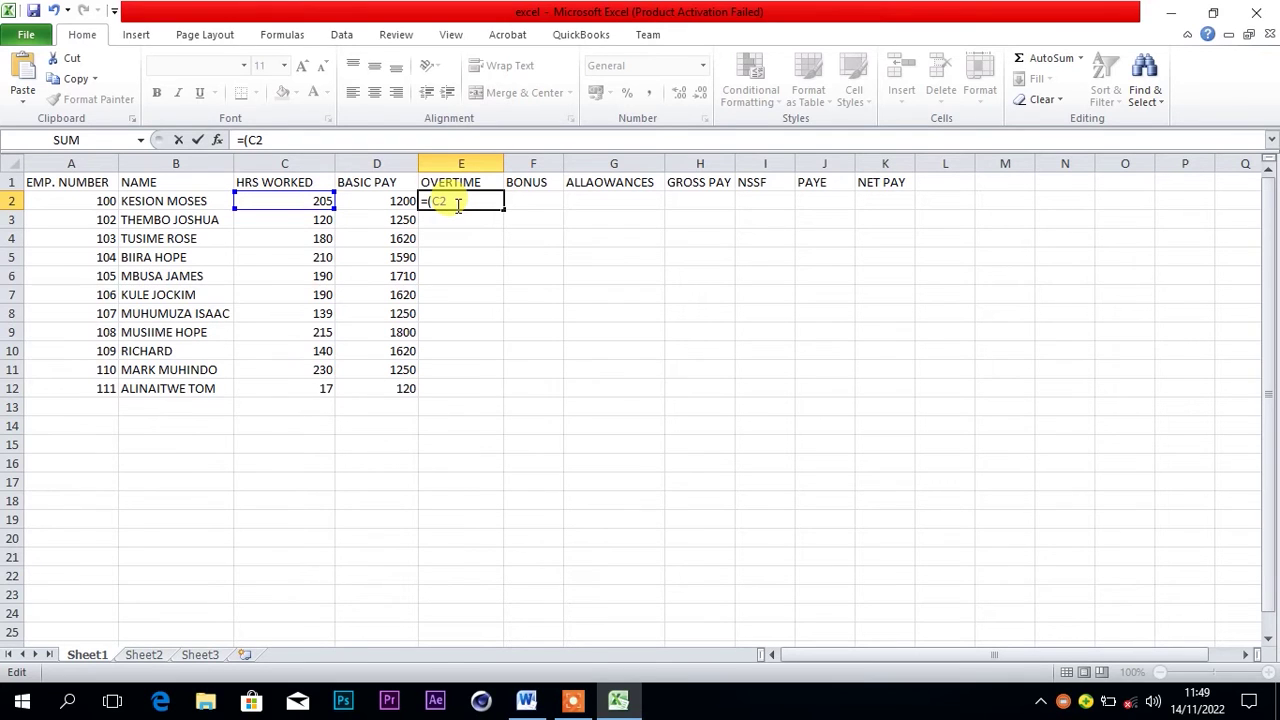
text(-150)
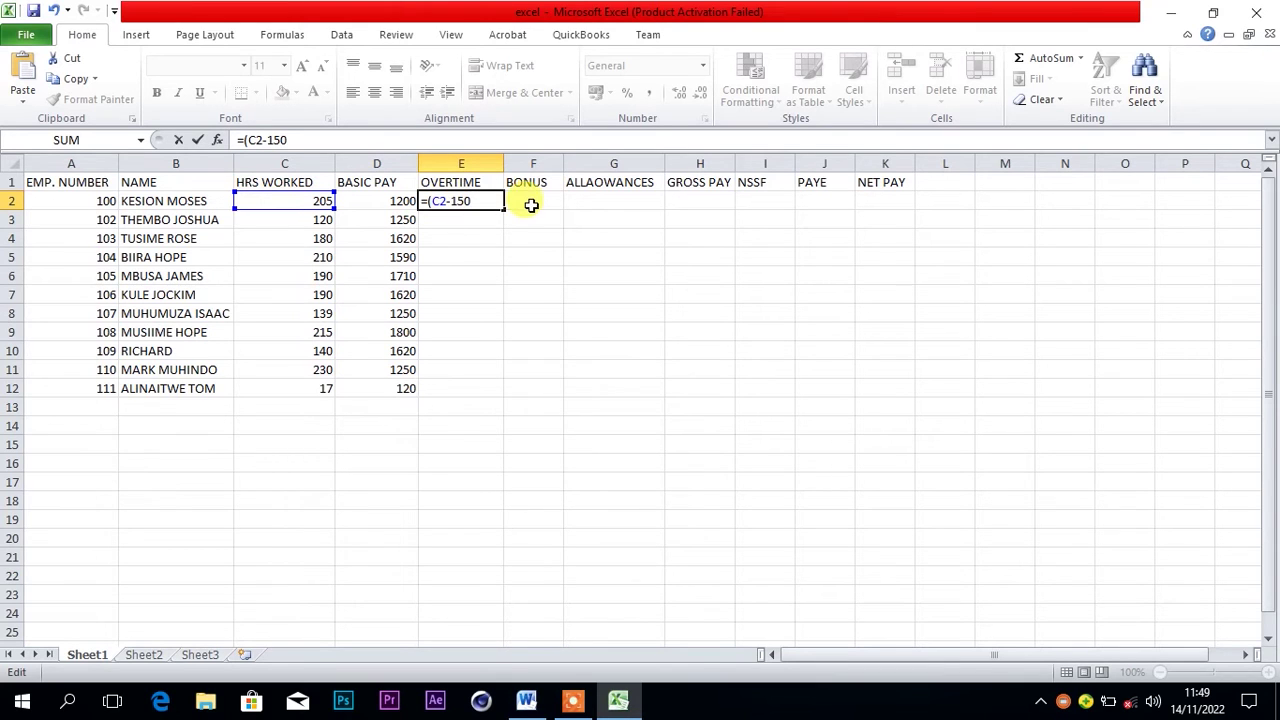
text()*25)
key(Return)
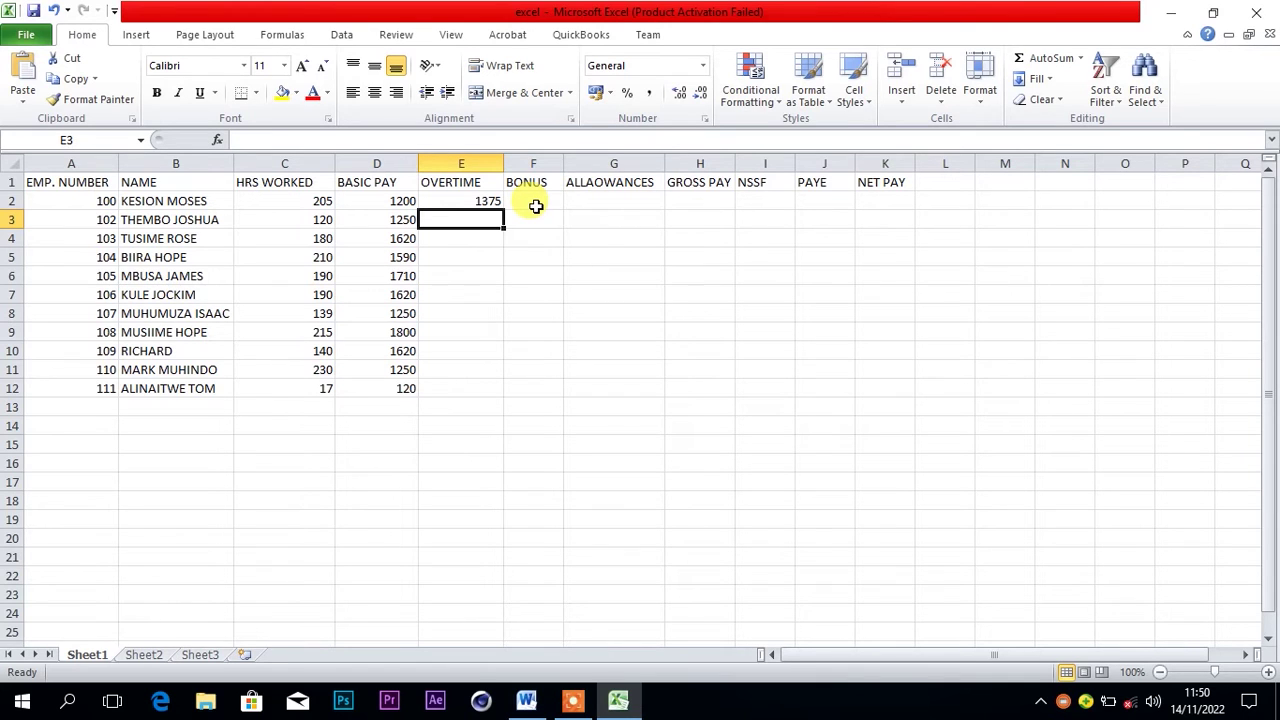
text(=)
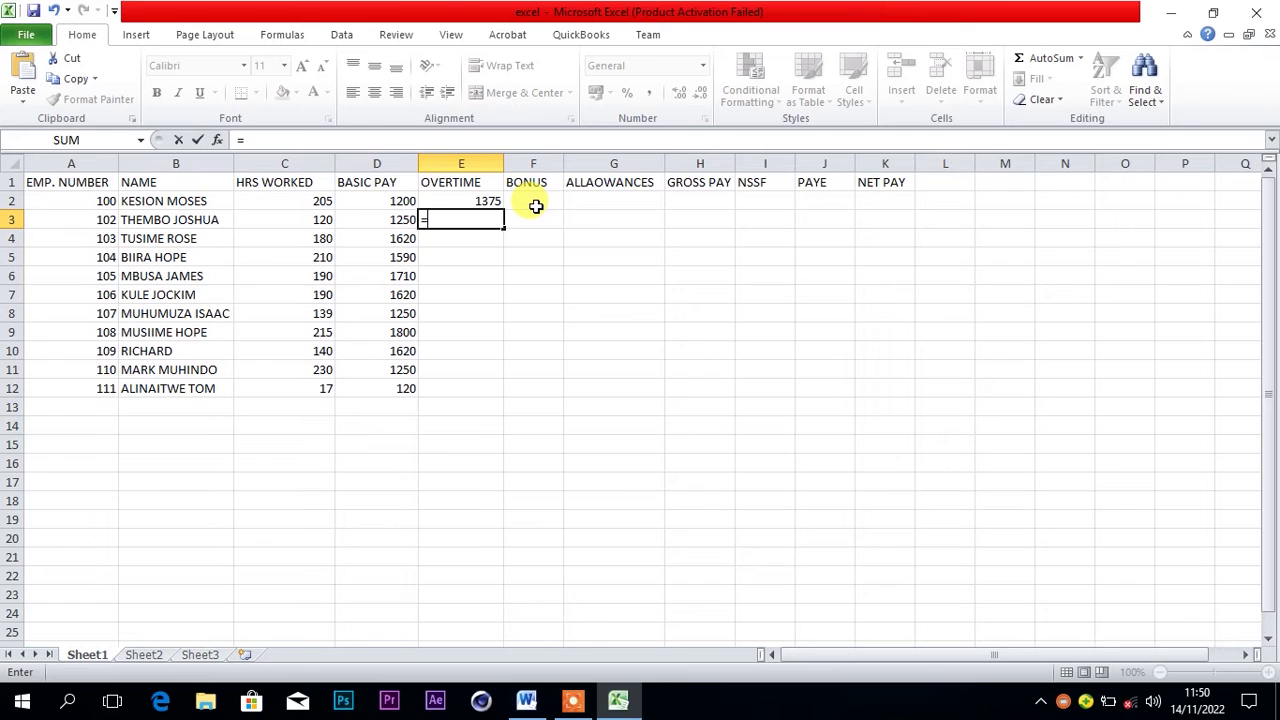
text(()
Complete E3 as =(C3-150)*25, giving -750 for the second employee
click(304, 222)
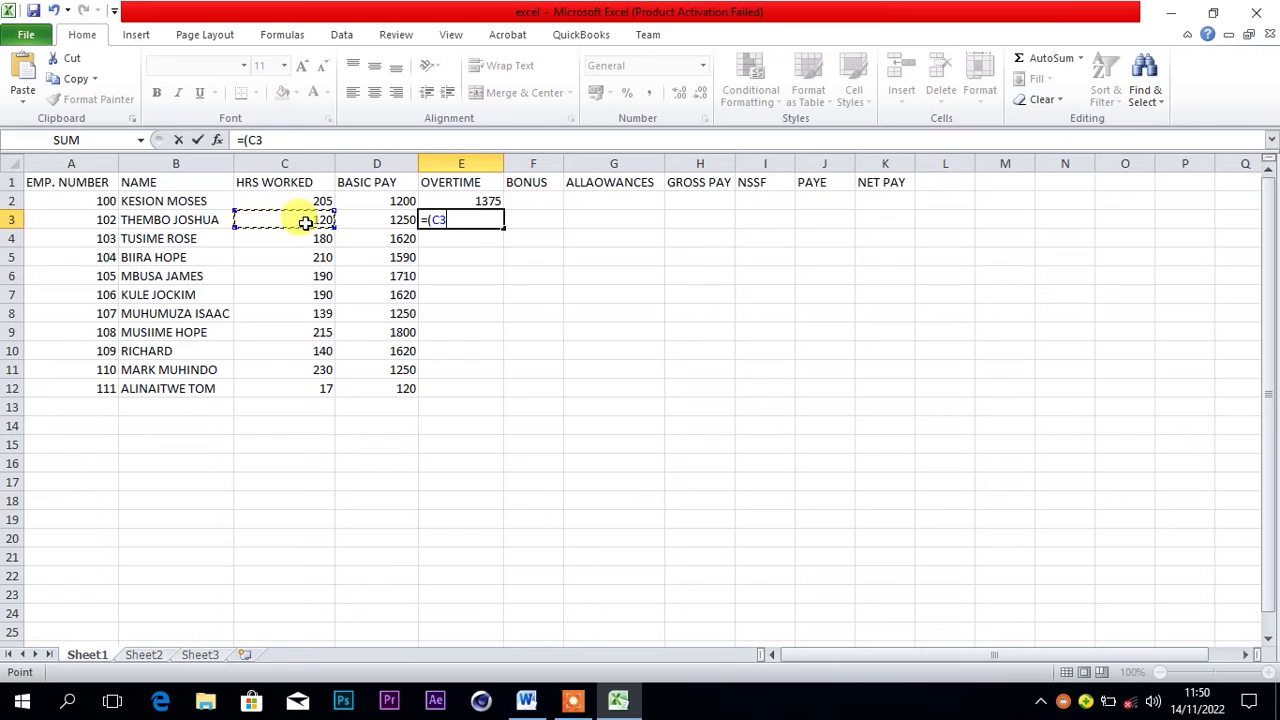
text(-150)
text()*25)
key(Return)
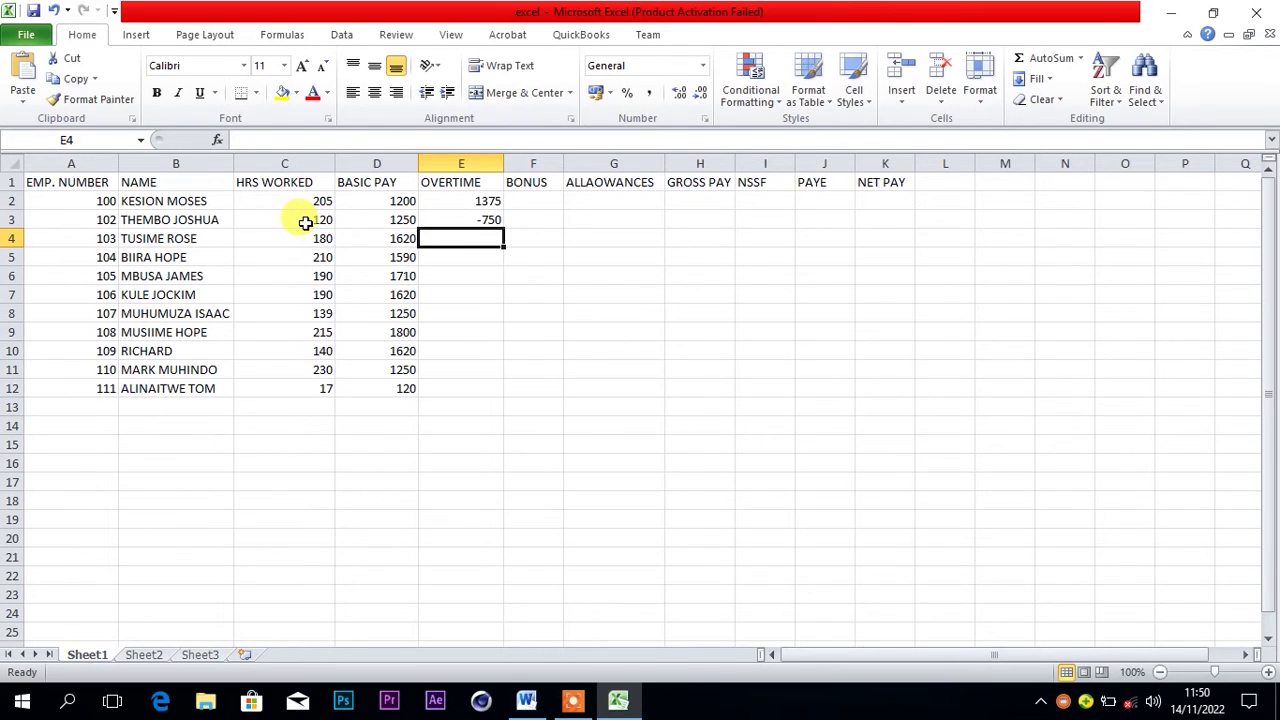
Copy E2's overtime formula down through E12
click(476, 220)
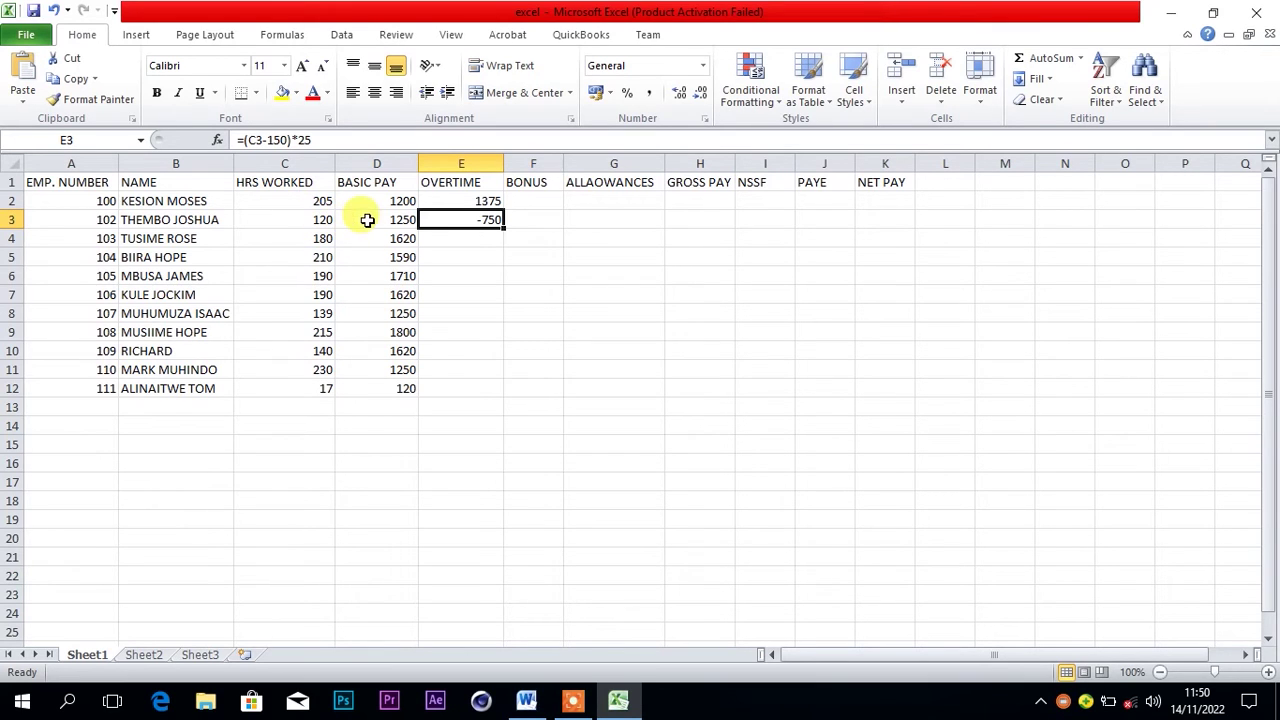
click(480, 200)
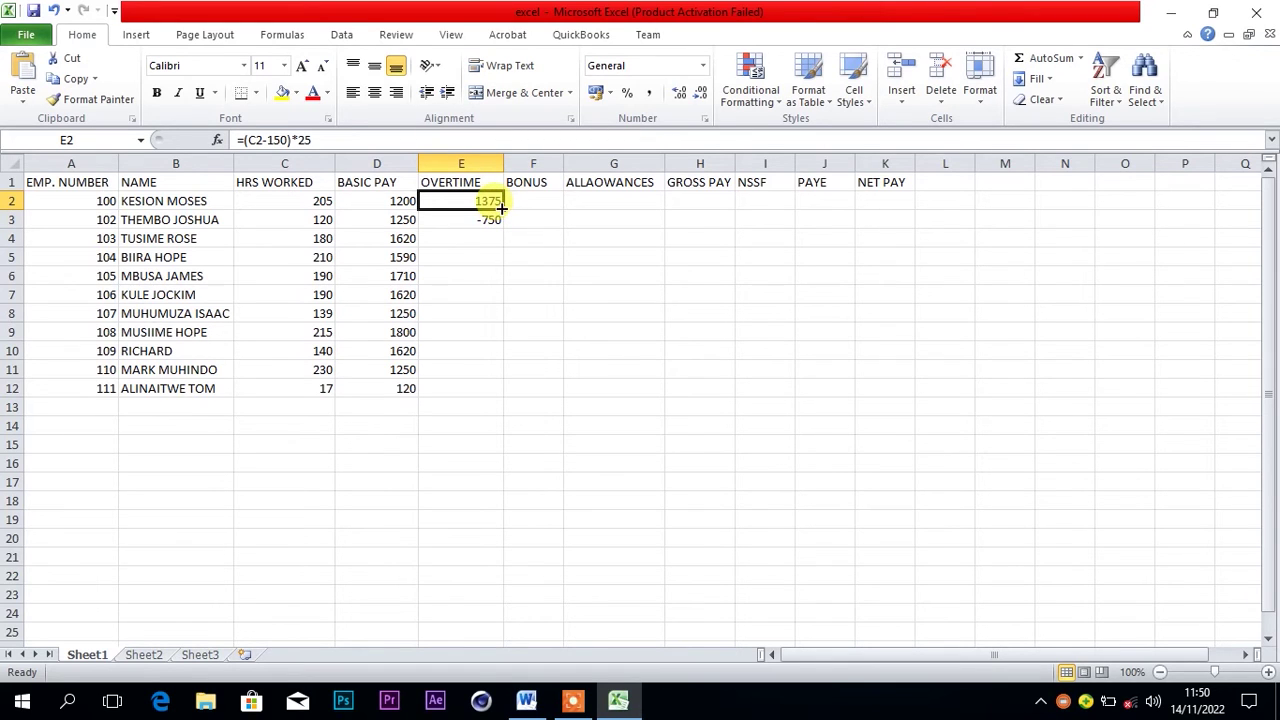
click(477, 241)
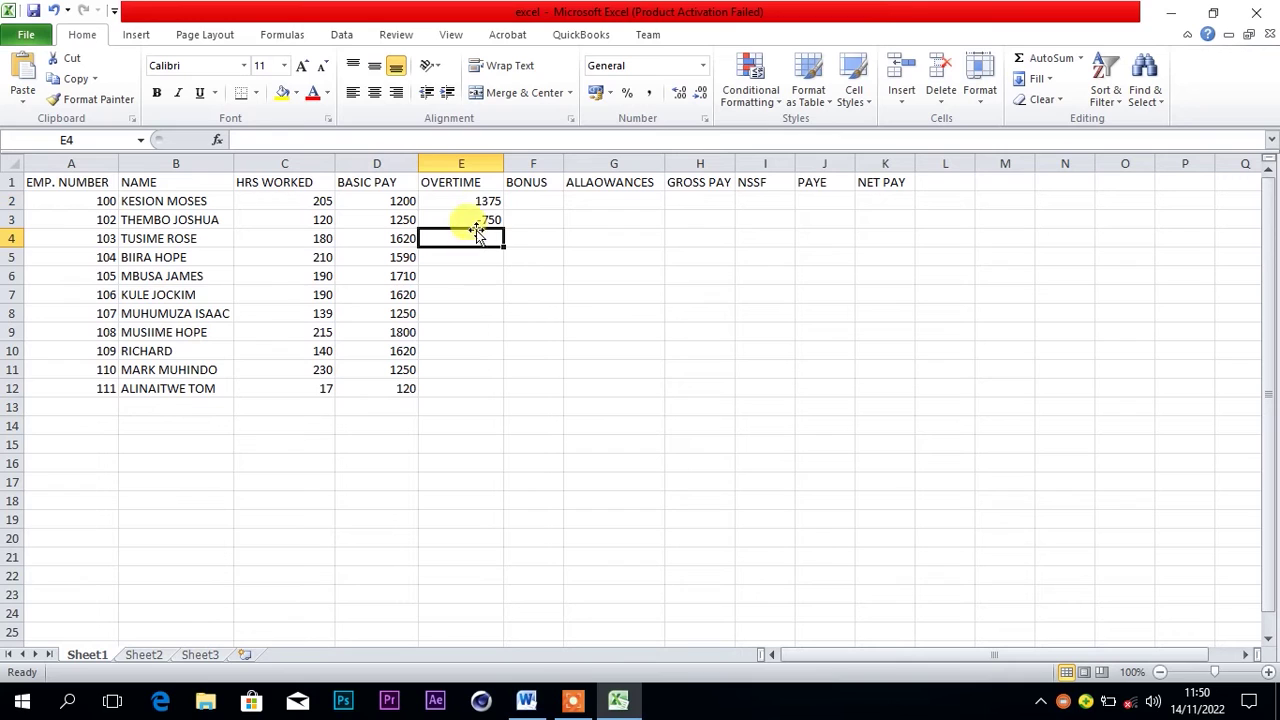
click(476, 200)
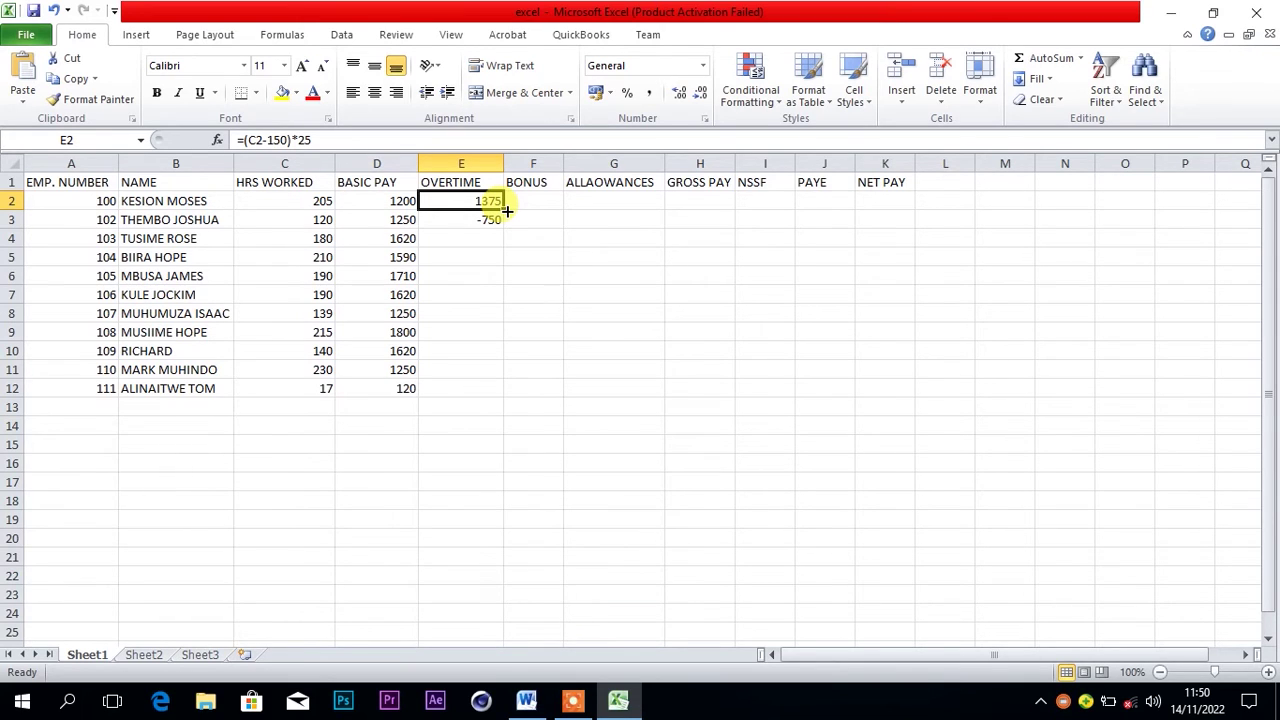
drag(507, 210, 497, 391)
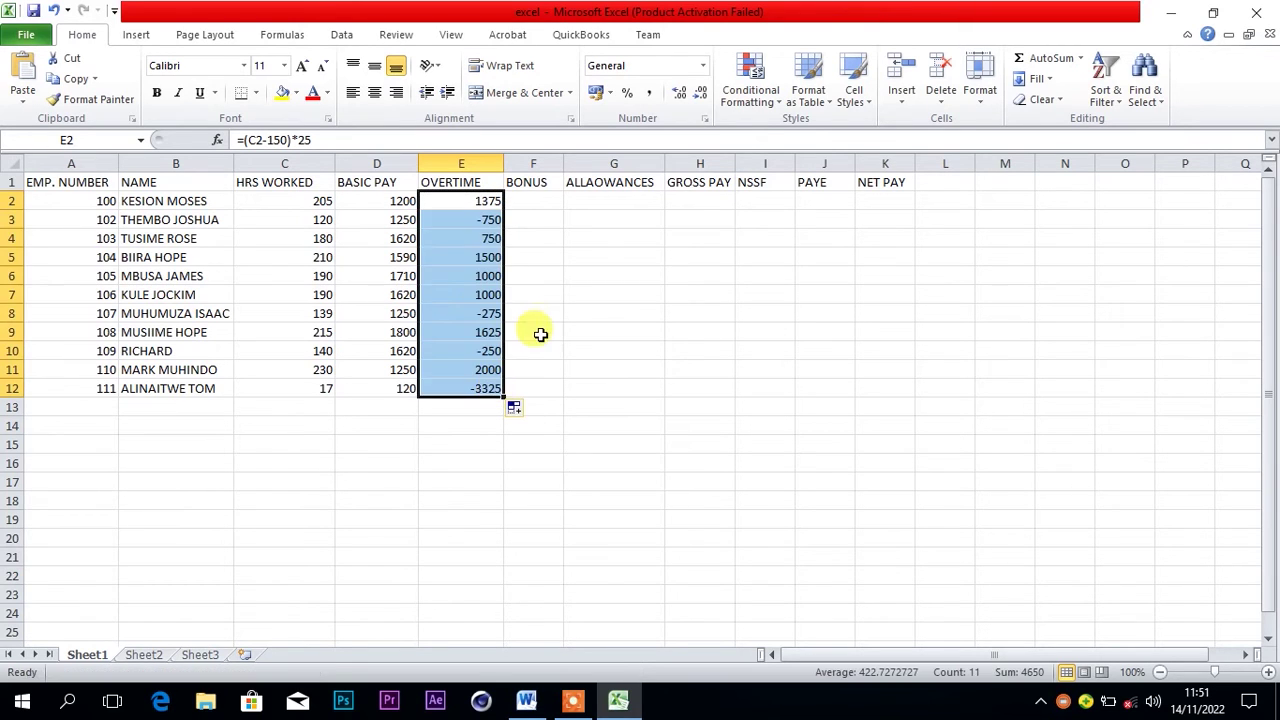
Select the first BONUS cell F2 and bring up the Word assignment document
click(543, 331)
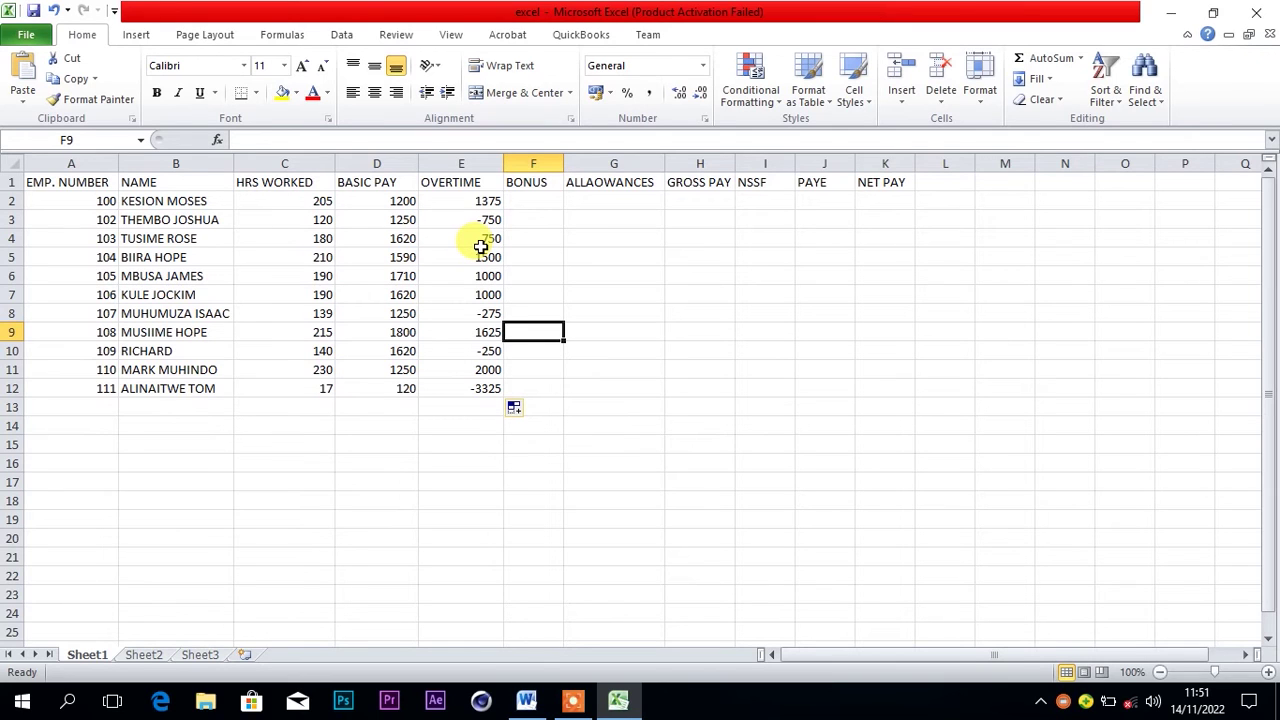
click(538, 201)
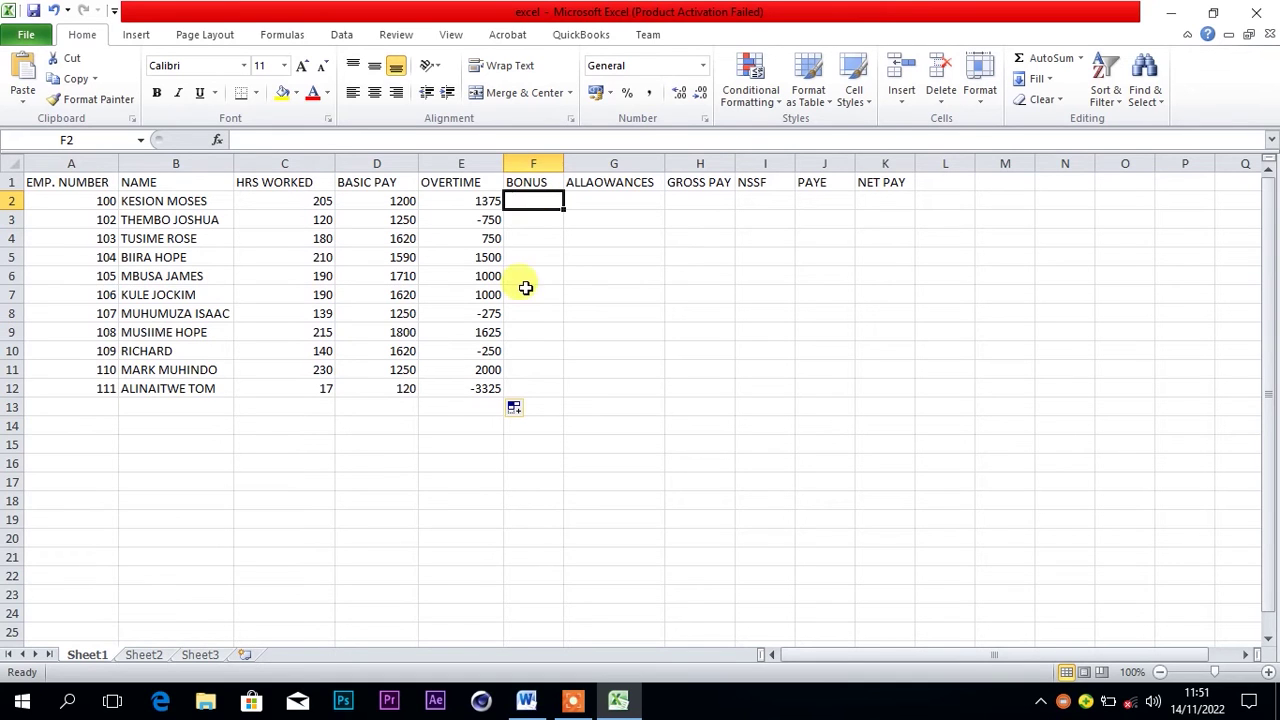
click(530, 703)
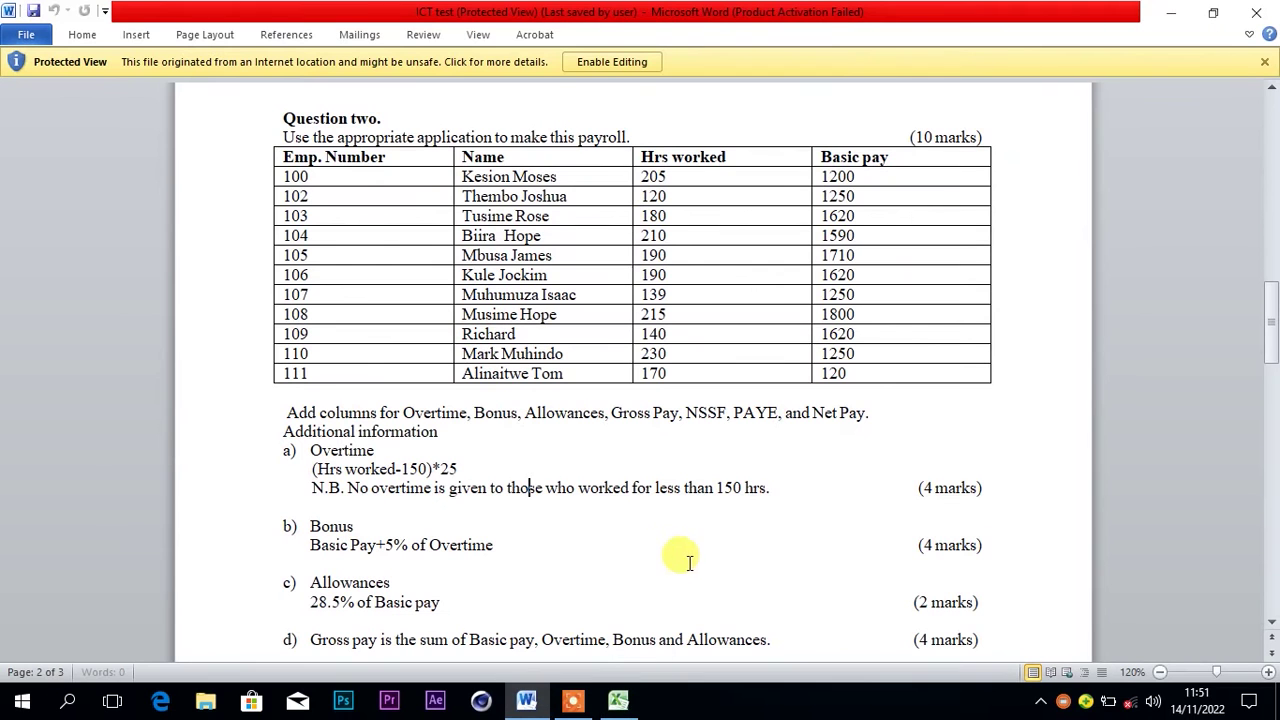
Scroll the Word instructions to the bonus rule, then return to the Excel payroll sheet
click(1271, 622)
click(1271, 622)
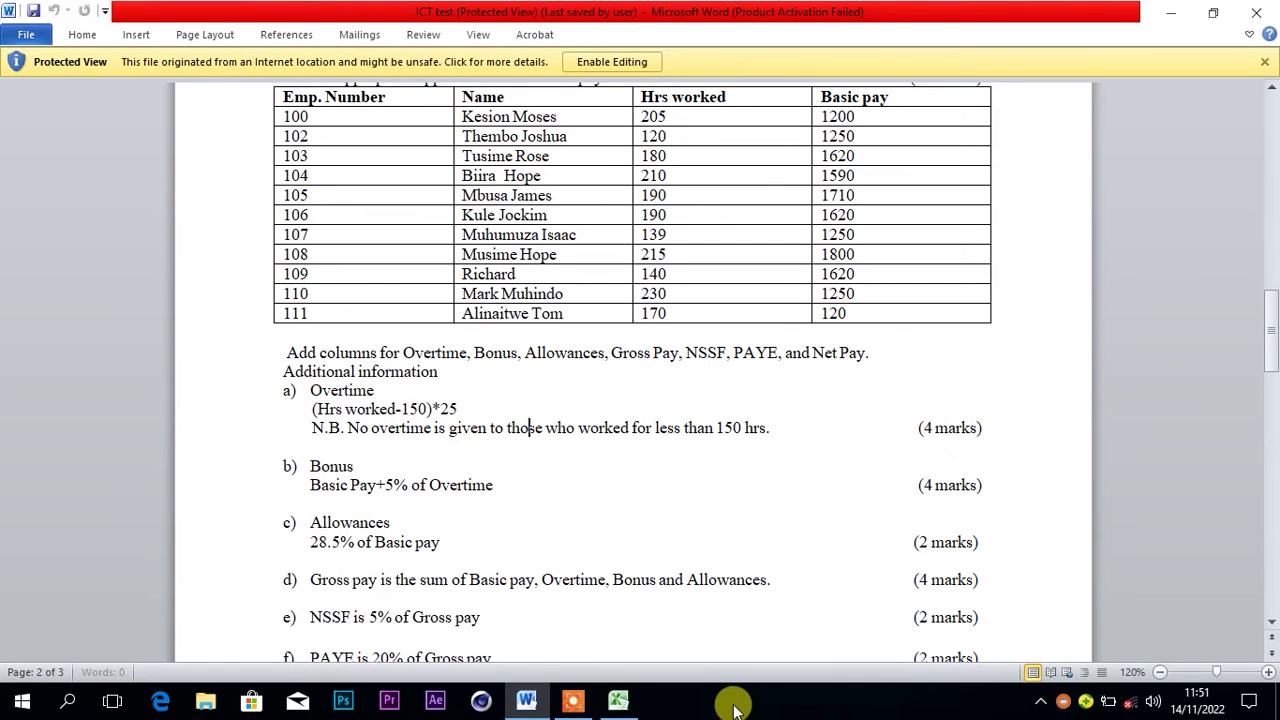
click(620, 700)
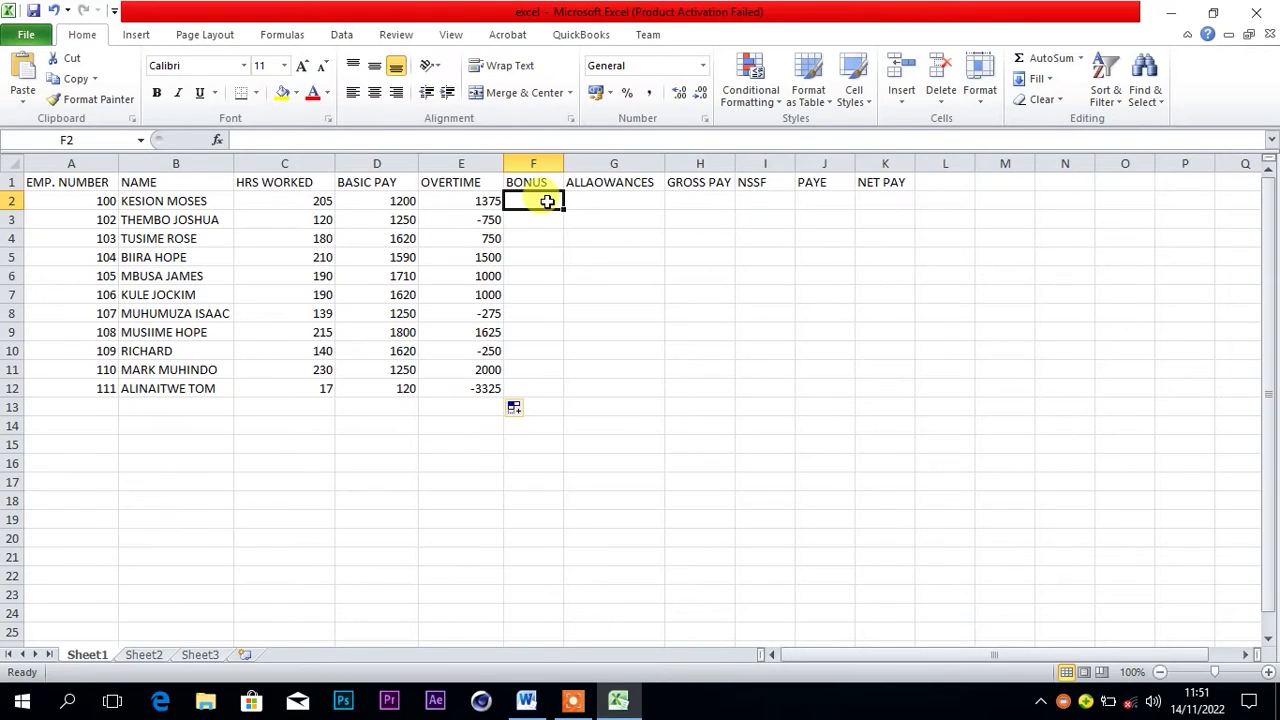
Widen column F and start F2's formula with =D2, checking the bonus rule in Word
drag(564, 163, 578, 163)
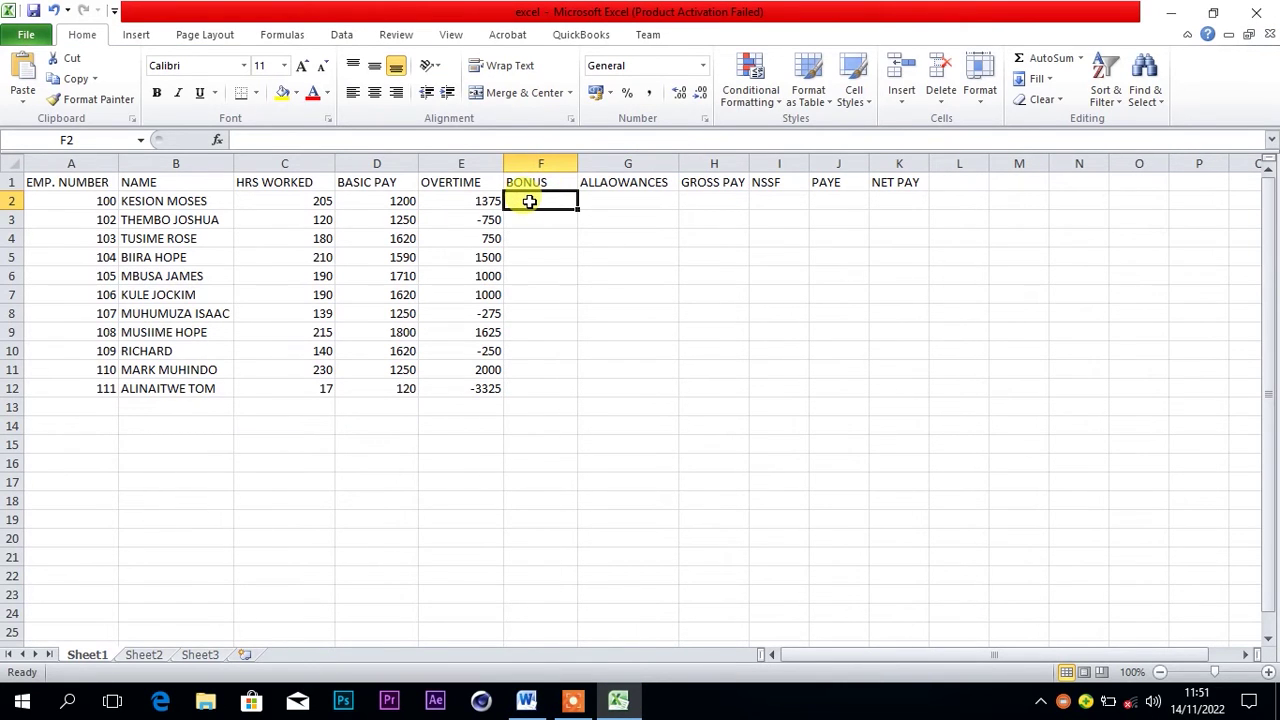
text(=)
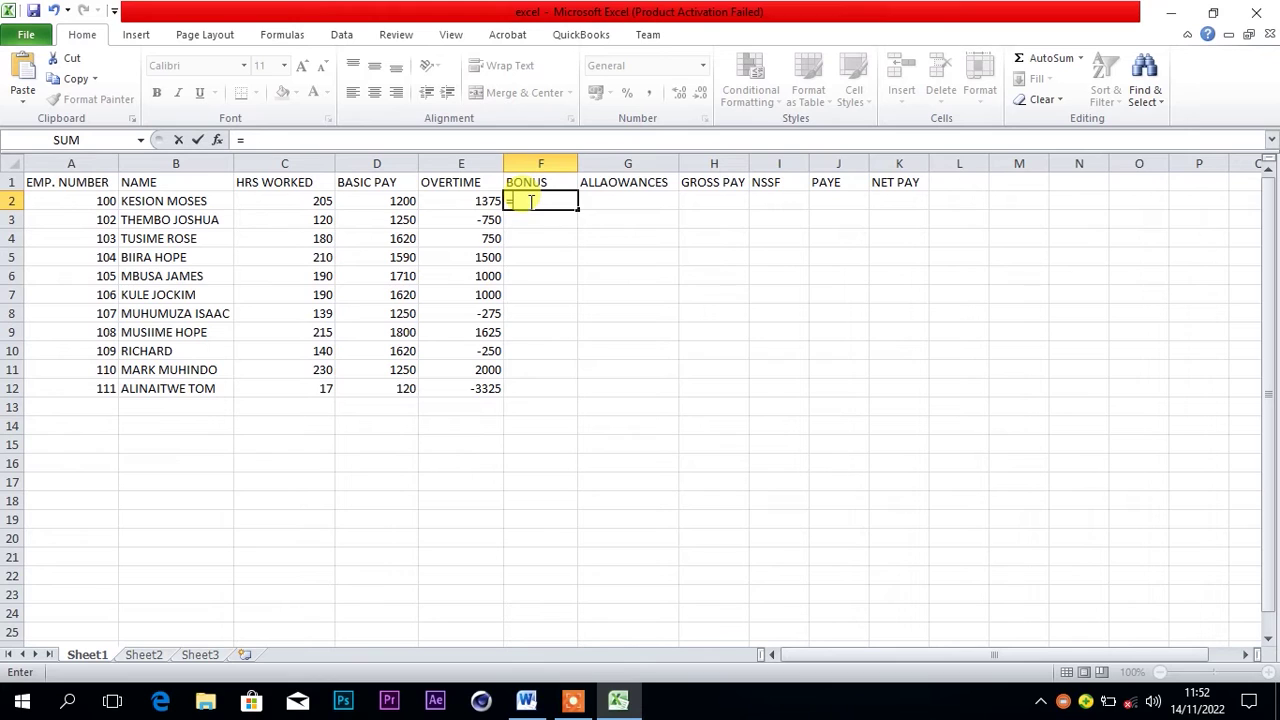
click(397, 201)
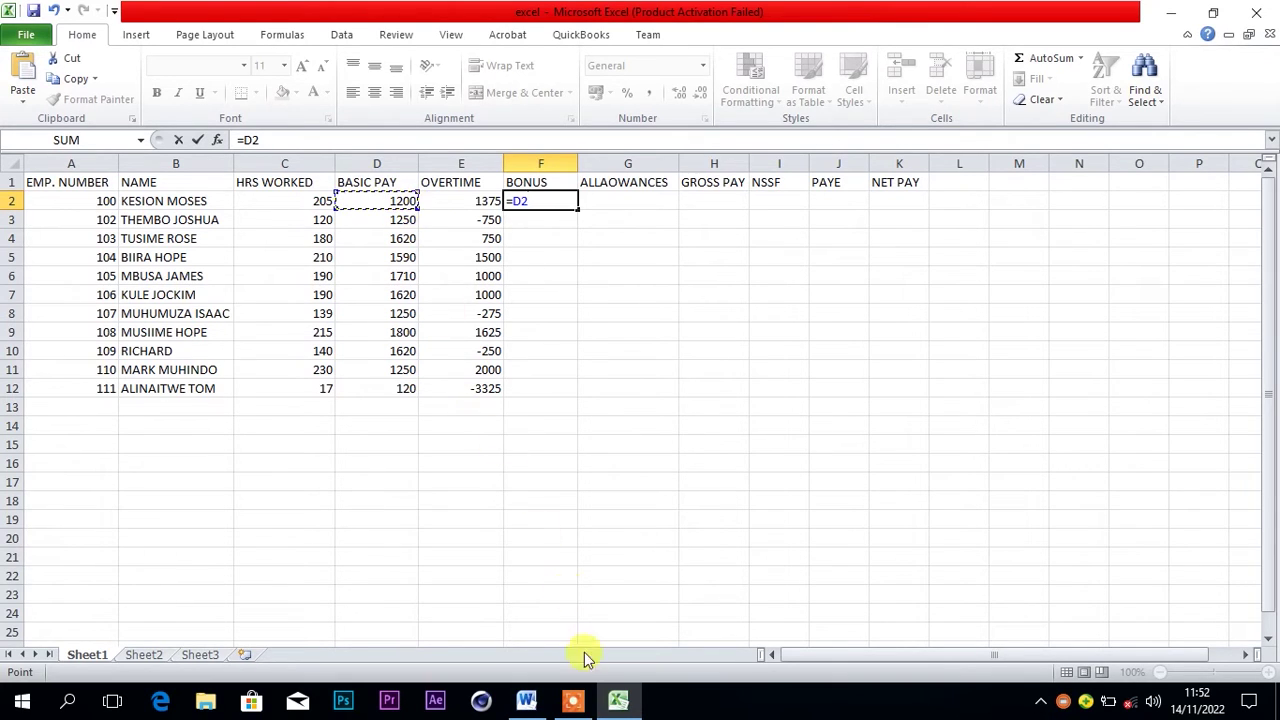
click(526, 700)
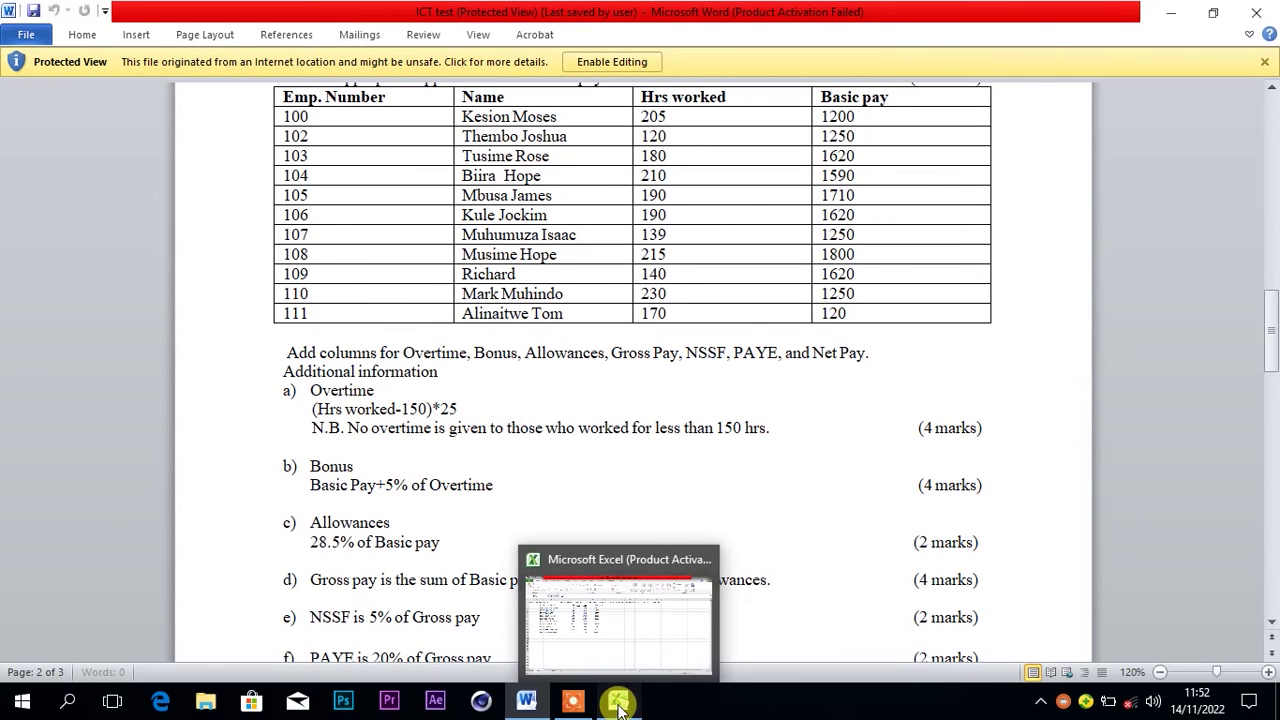
click(616, 705)
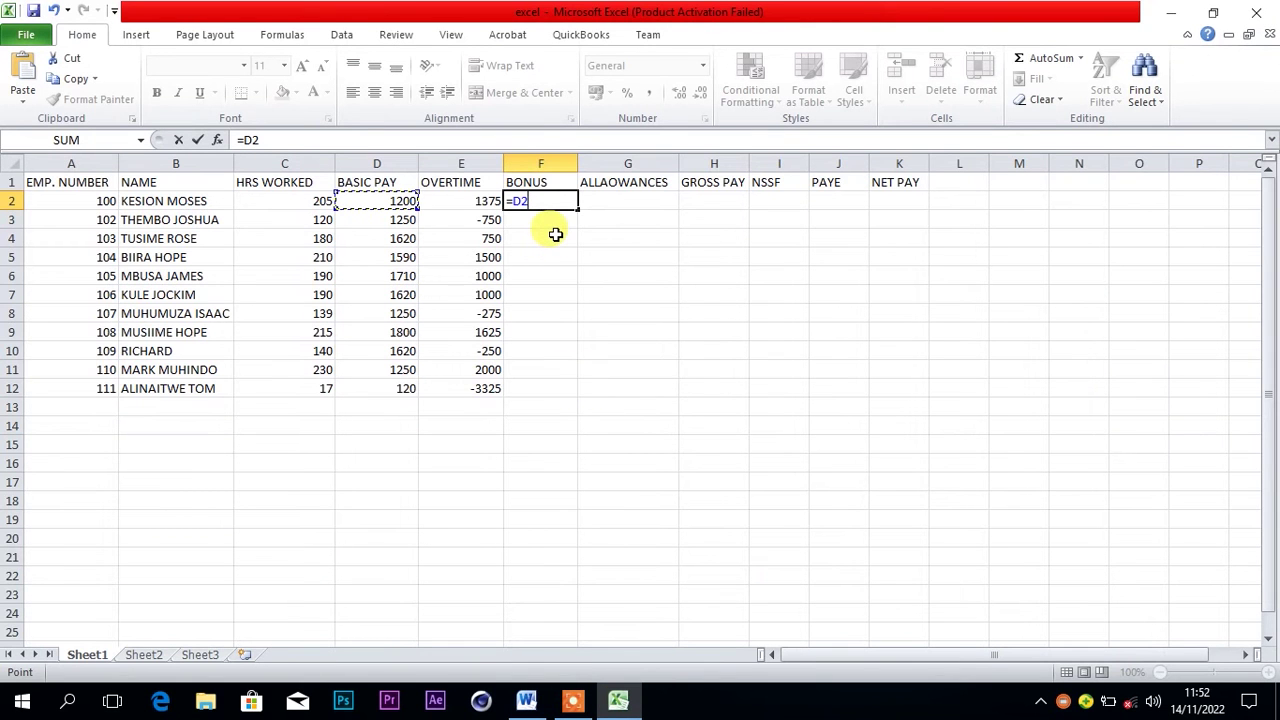
Complete F2's bonus formula as =D2+(5/100*E2), giving 1268.75
text(+*)
key(BackSpace)
text((5/100*)
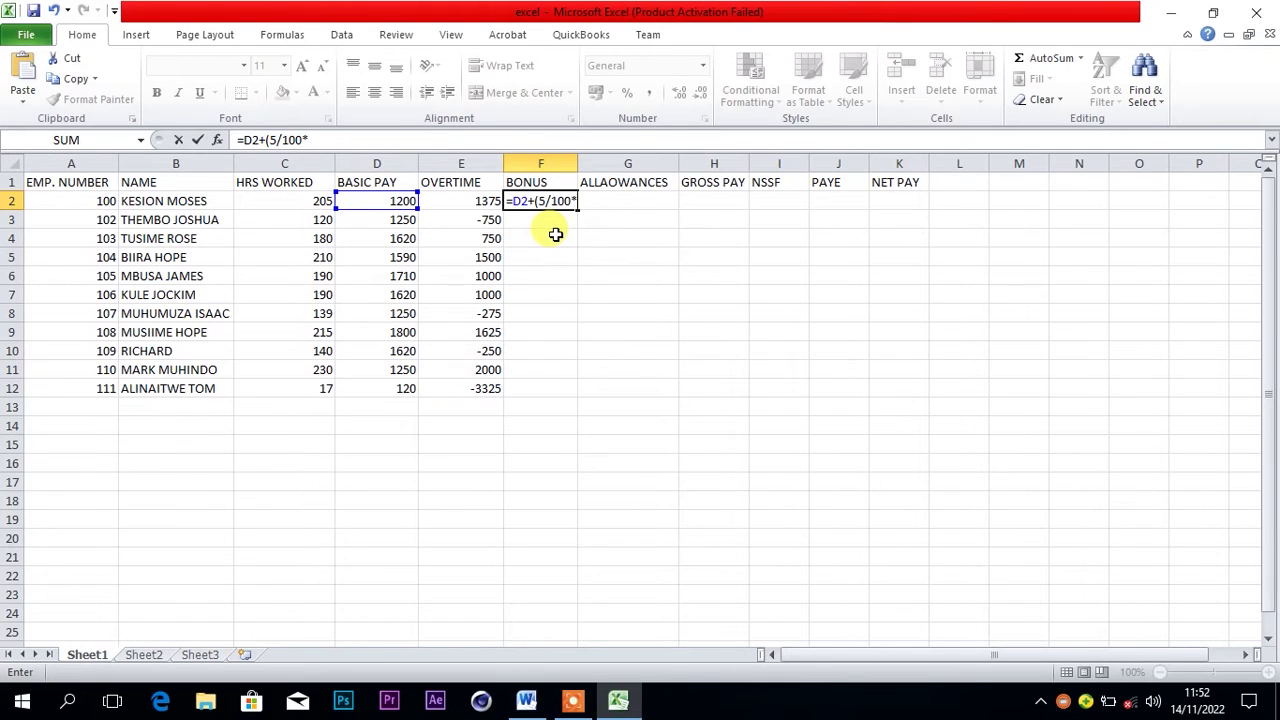
click(466, 201)
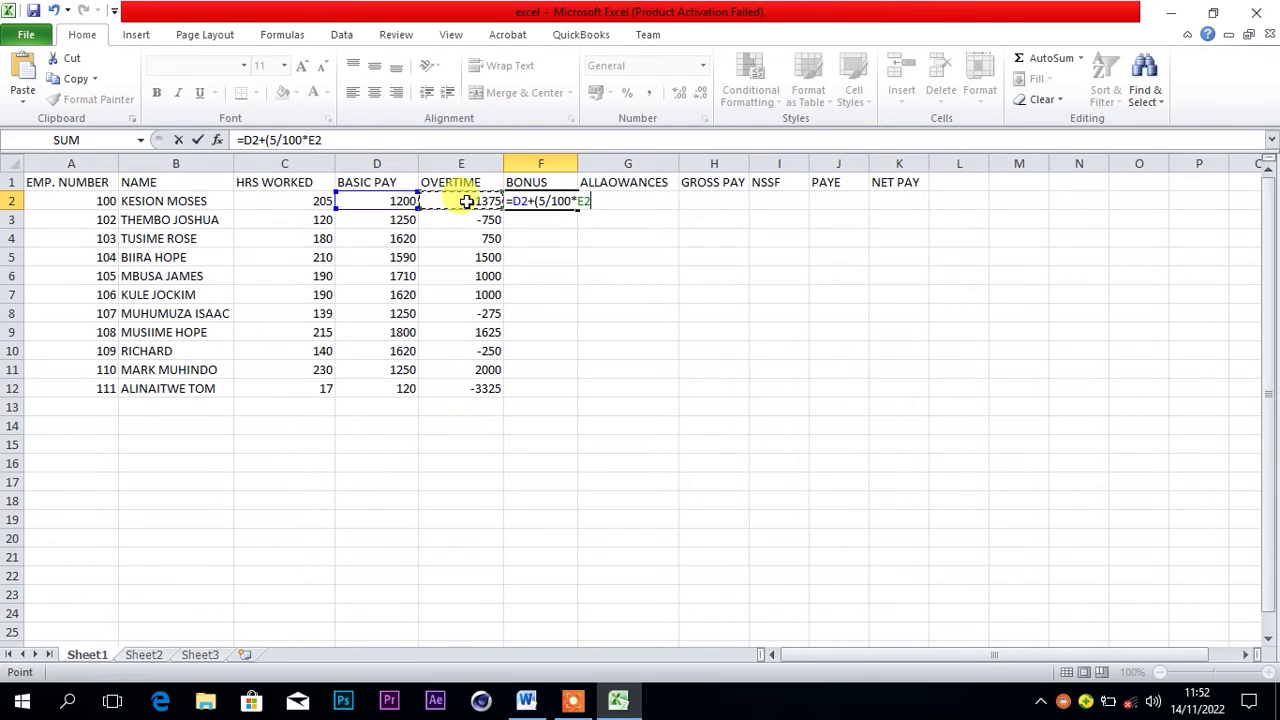
text(()
key(BackSpace)
text(_)
key(BackSpace)
text())
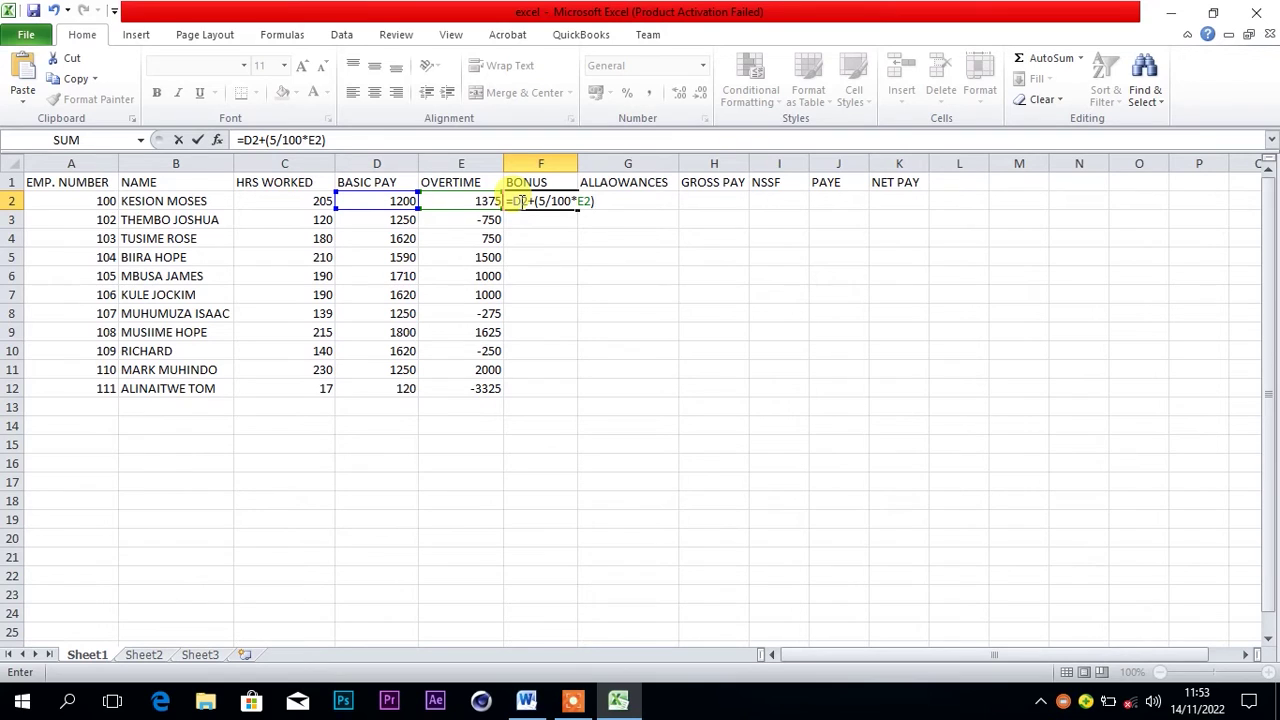
key(Return)
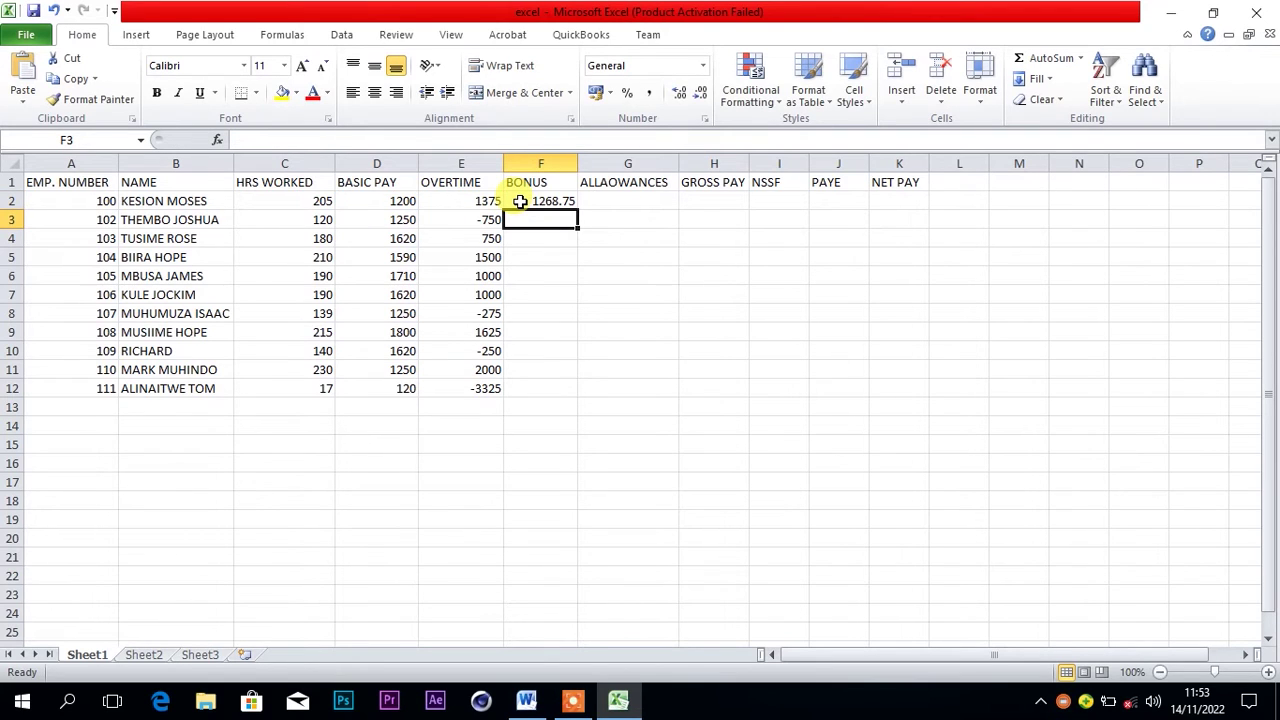
Copy F2's bonus formula down through F12, values 1268.75 to -46.25
click(549, 200)
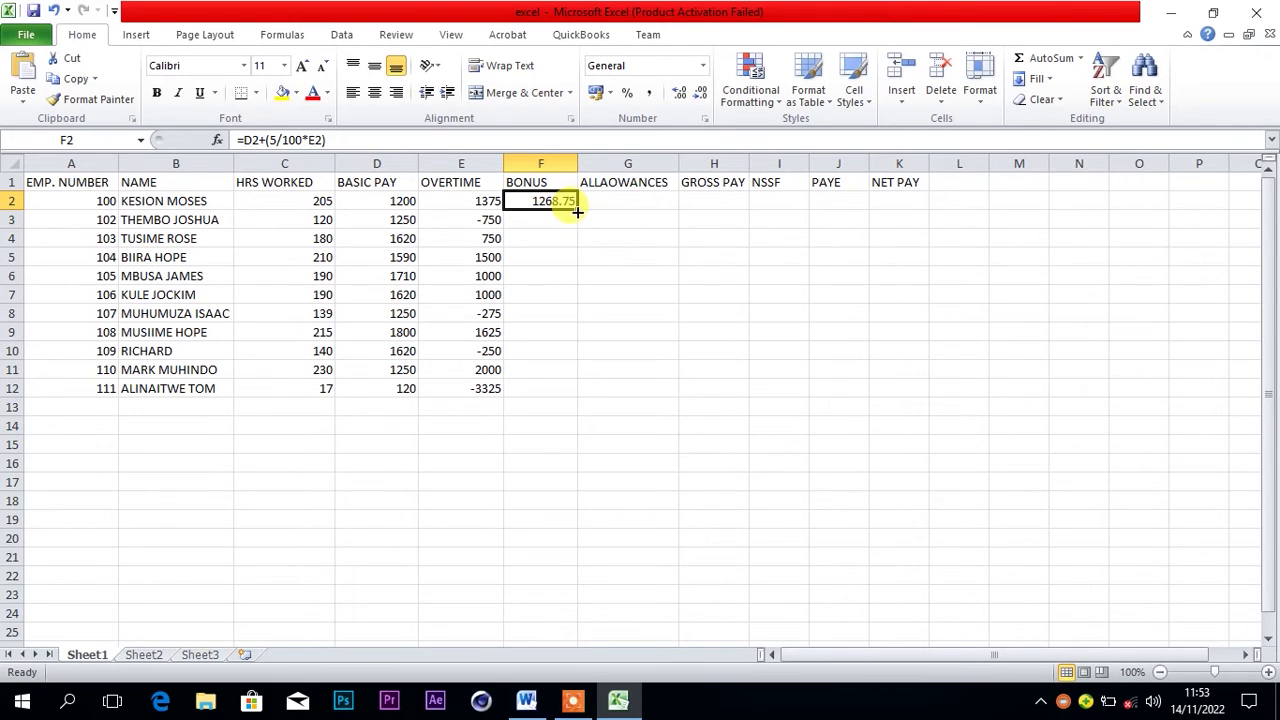
drag(577, 211, 574, 403)
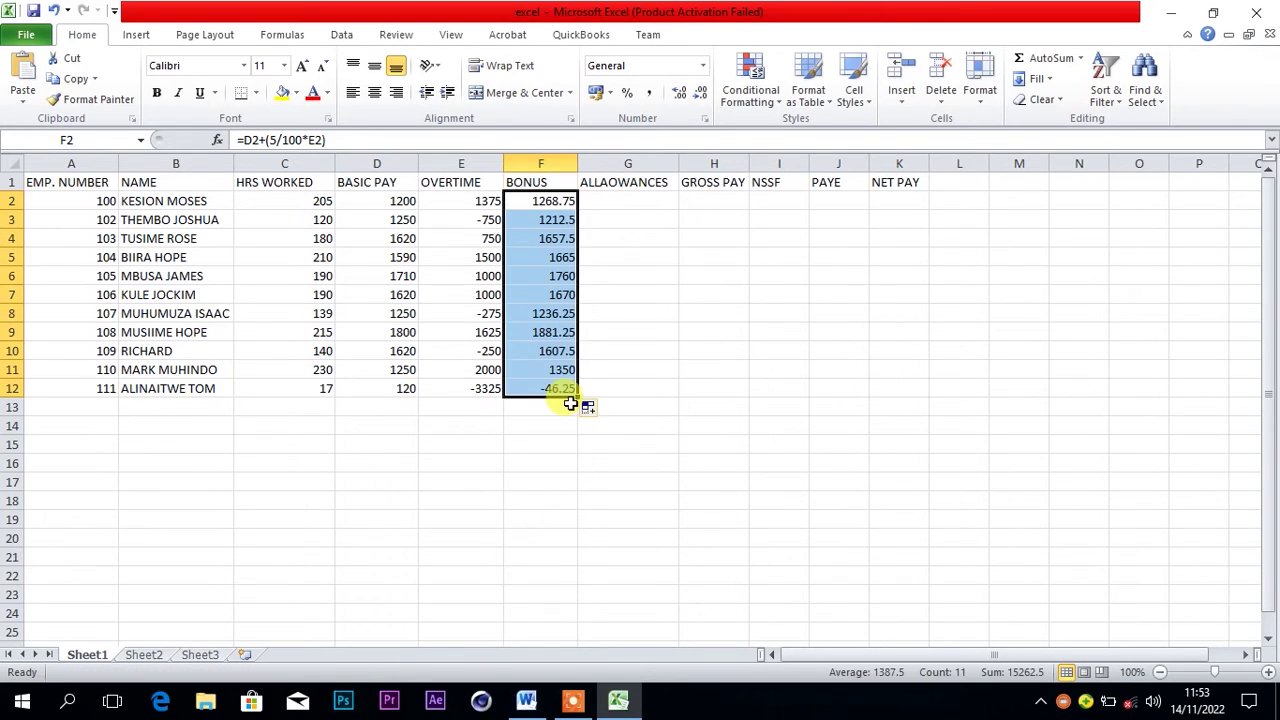
click(643, 203)
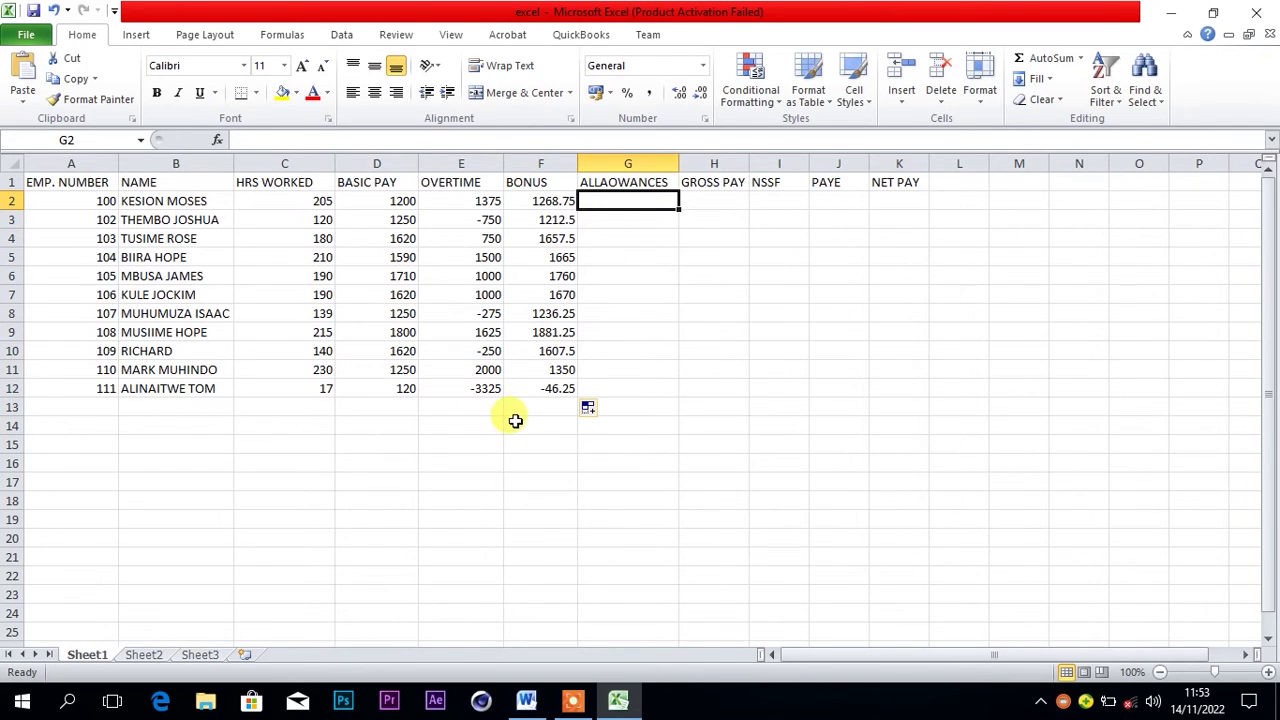
Check the task in Word, then return to Excel and select overtime cell E3
click(527, 700)
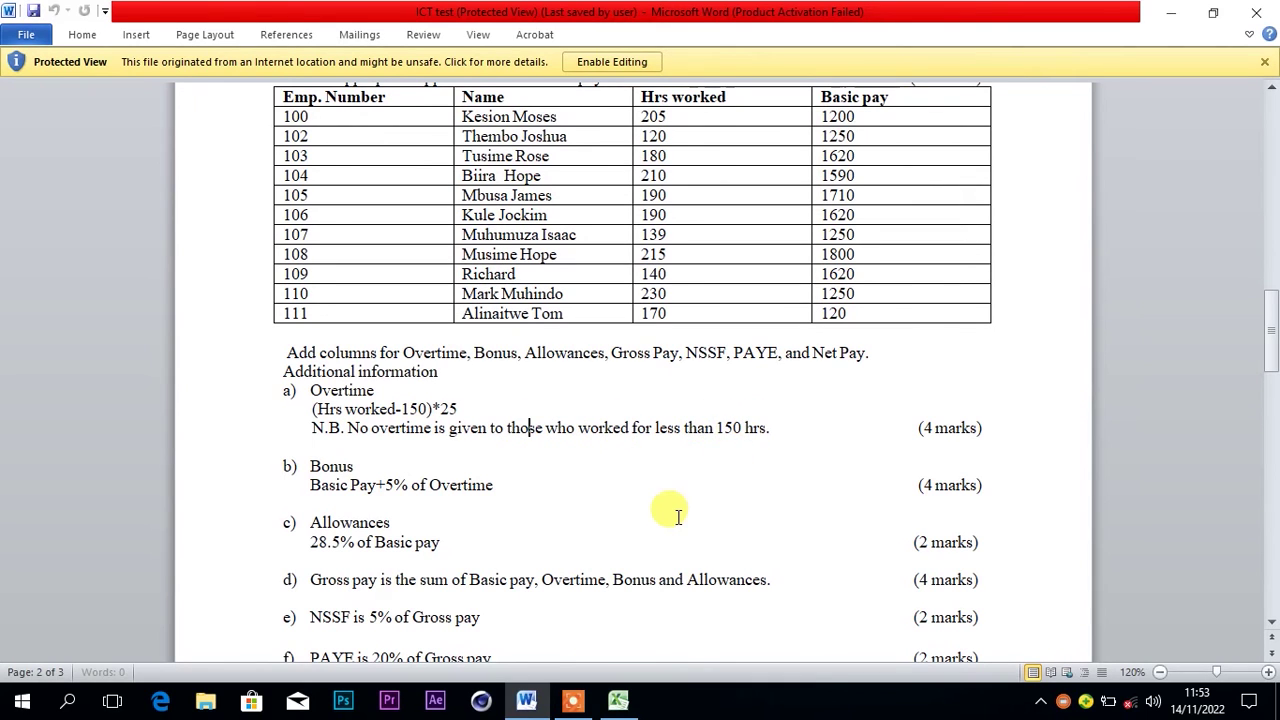
mouse_move(618, 700)
click(585, 575)
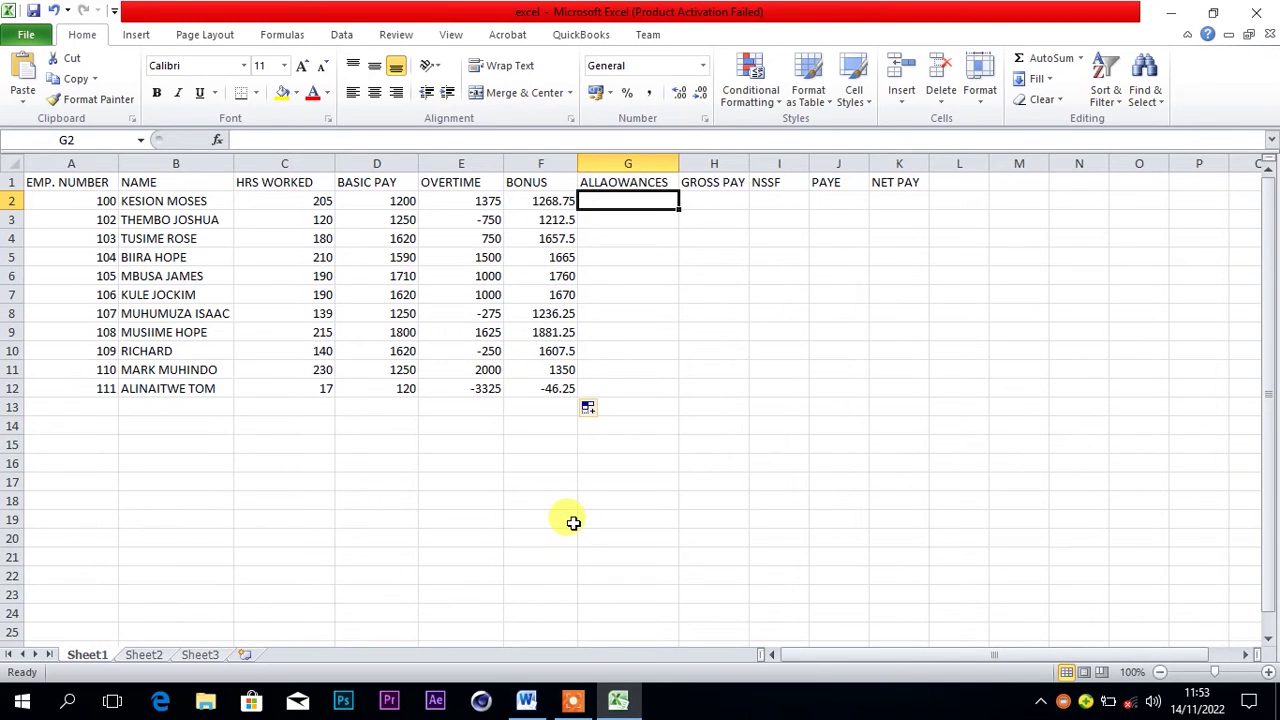
click(473, 219)
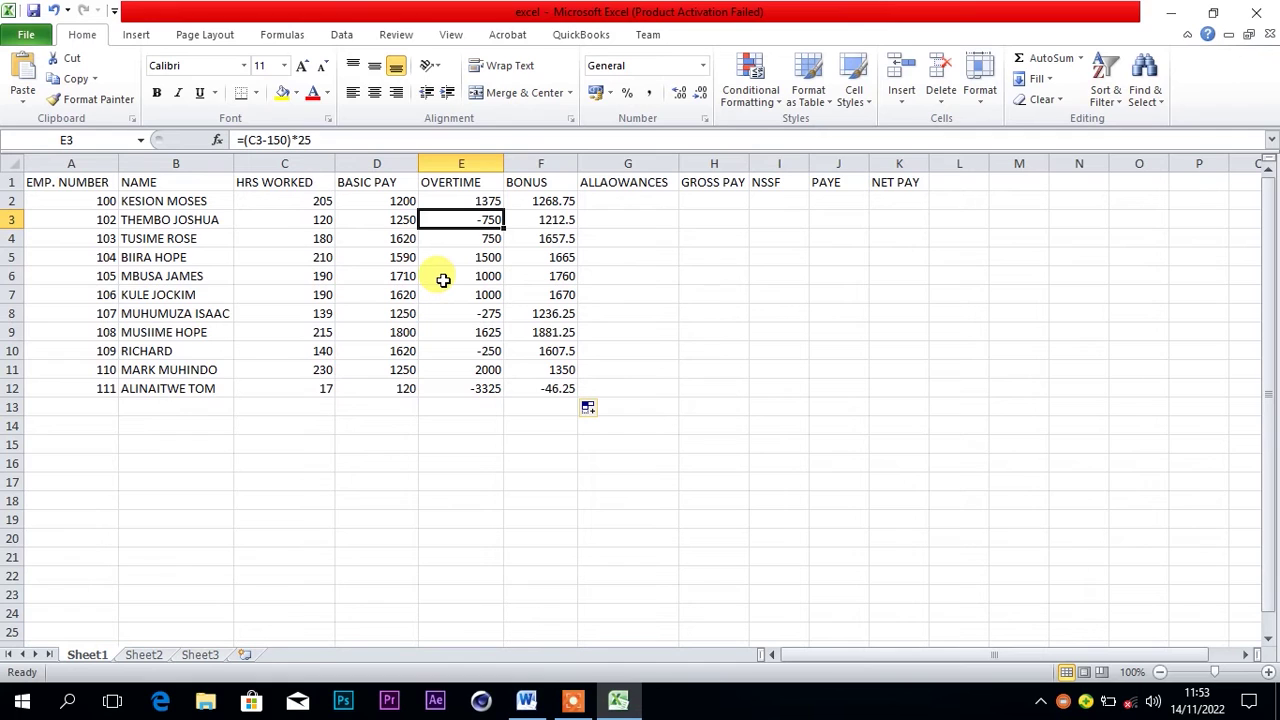
Replace the negative overtime in E3, E8, E10 and E12 with 0, then select G2
text(0)
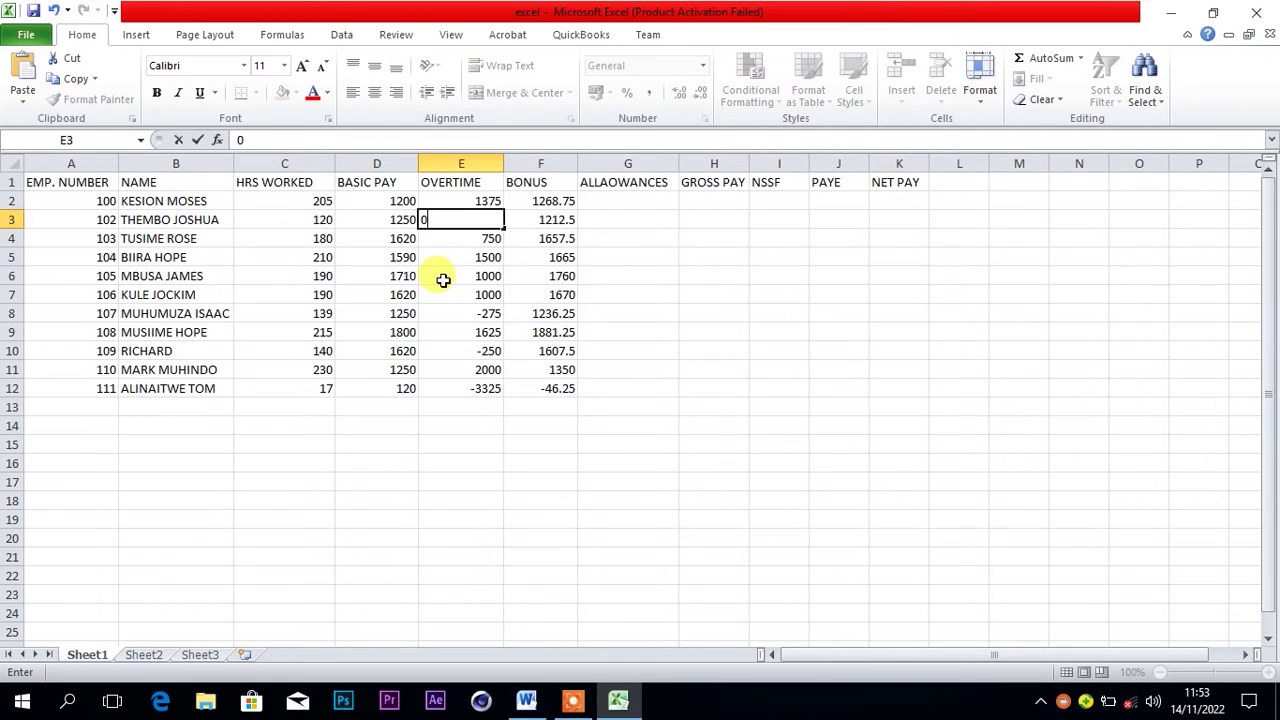
click(476, 313)
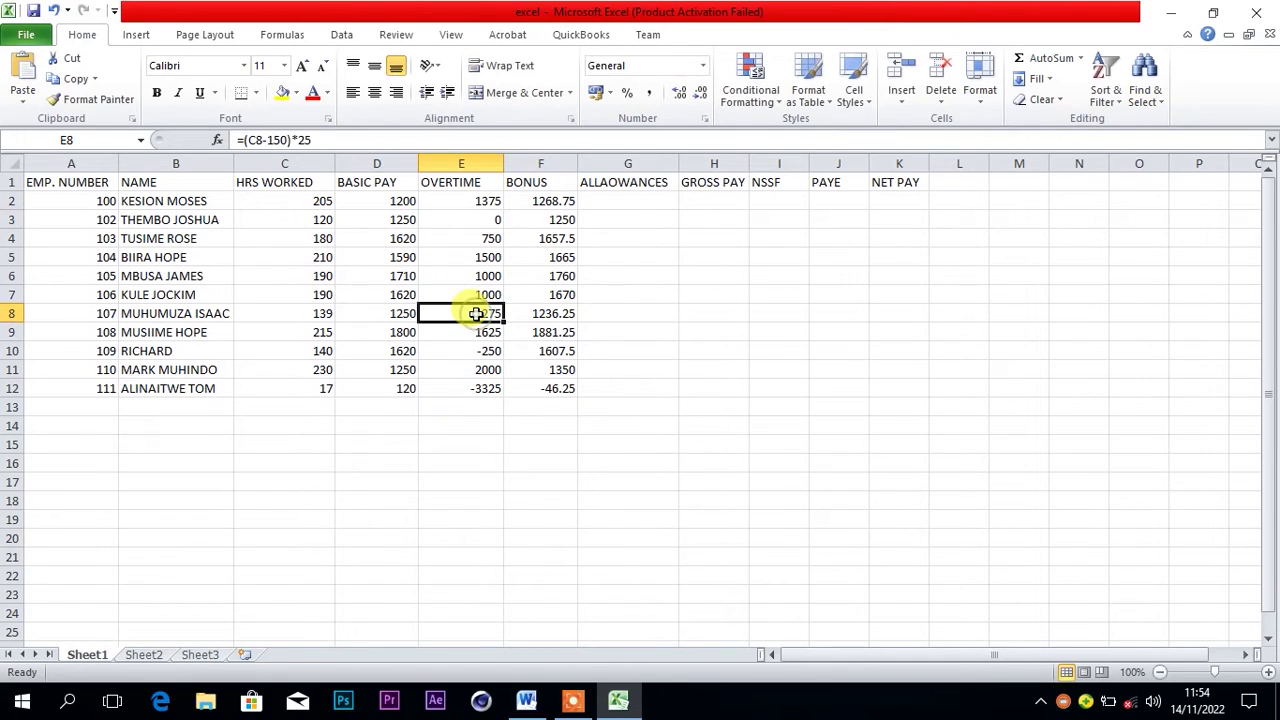
text(0)
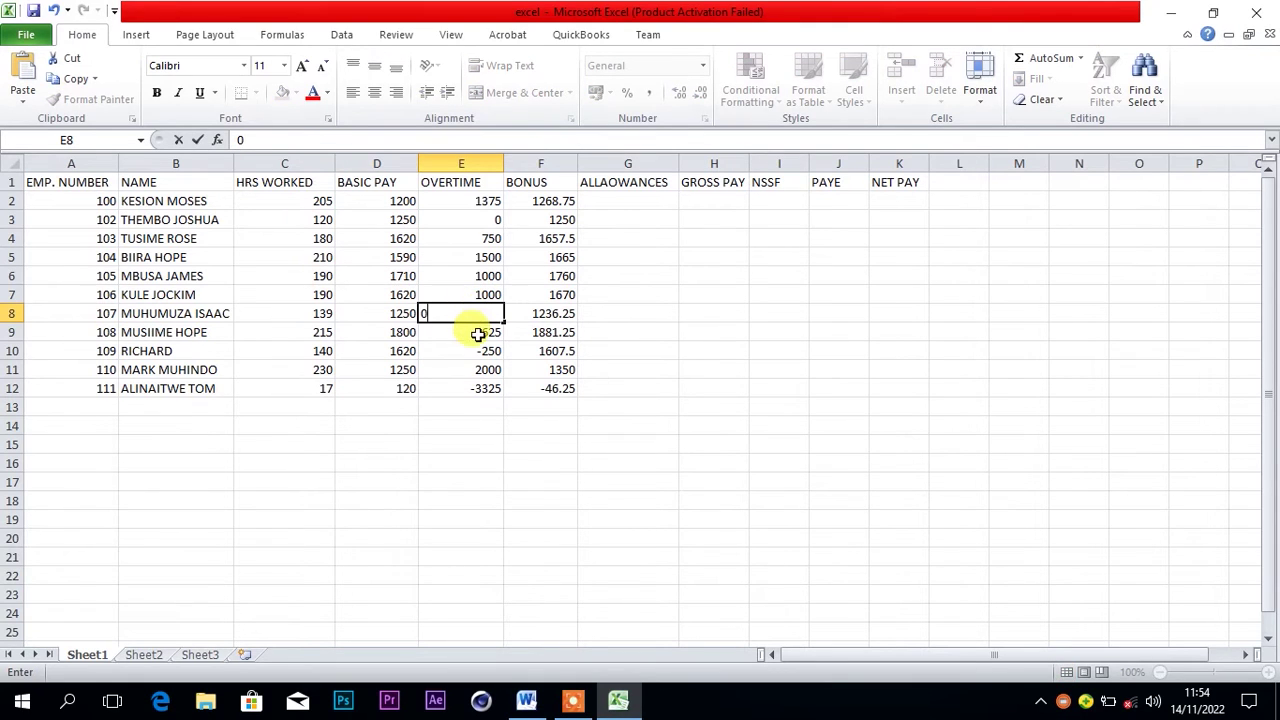
click(481, 350)
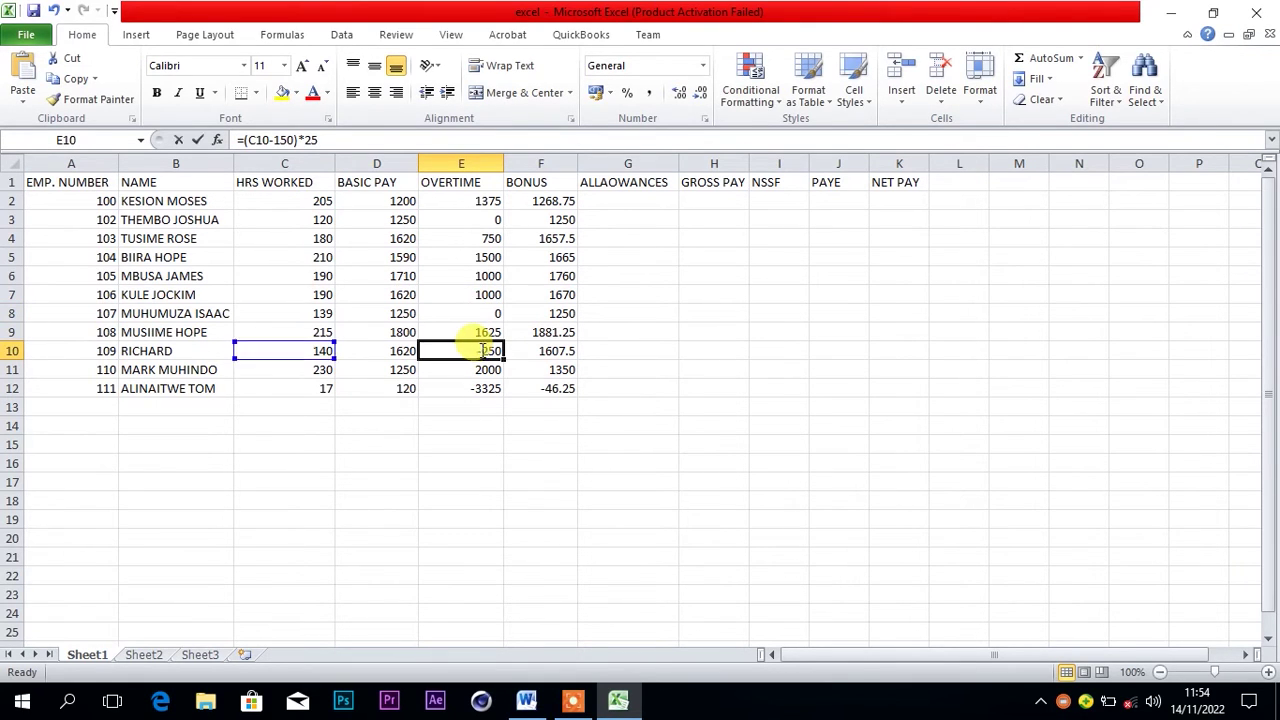
text(0)
click(475, 389)
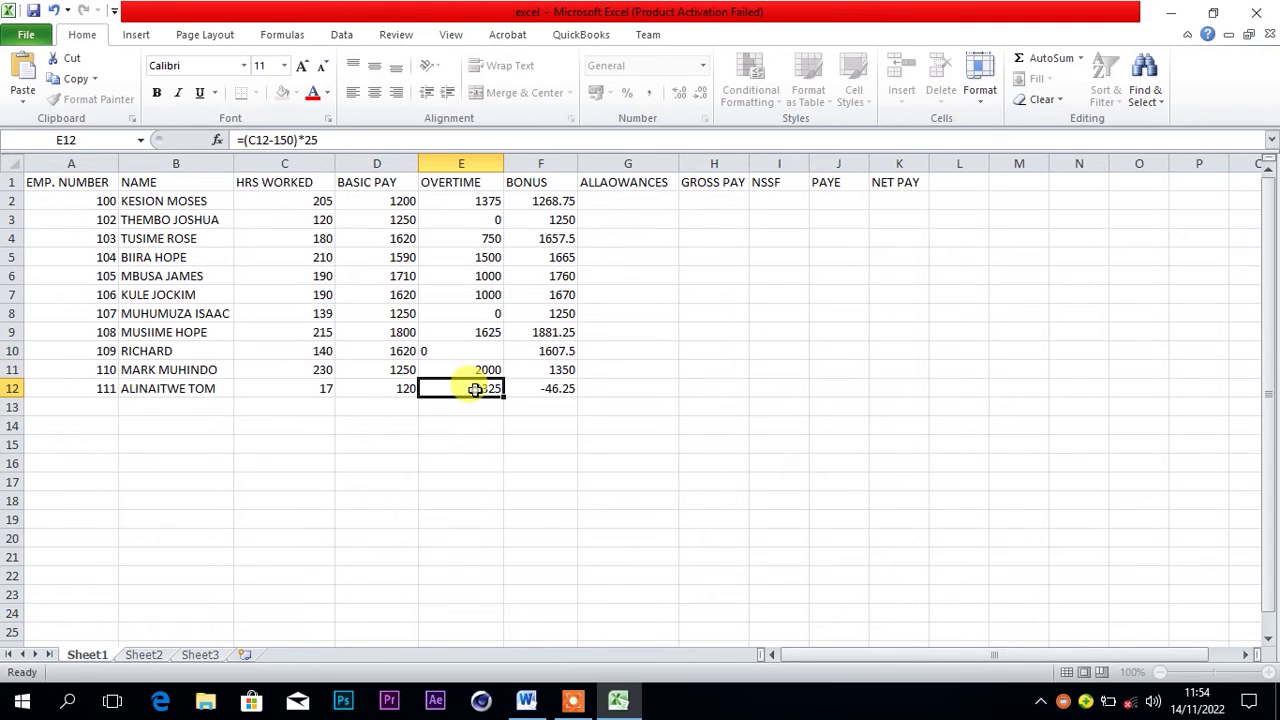
text(0)
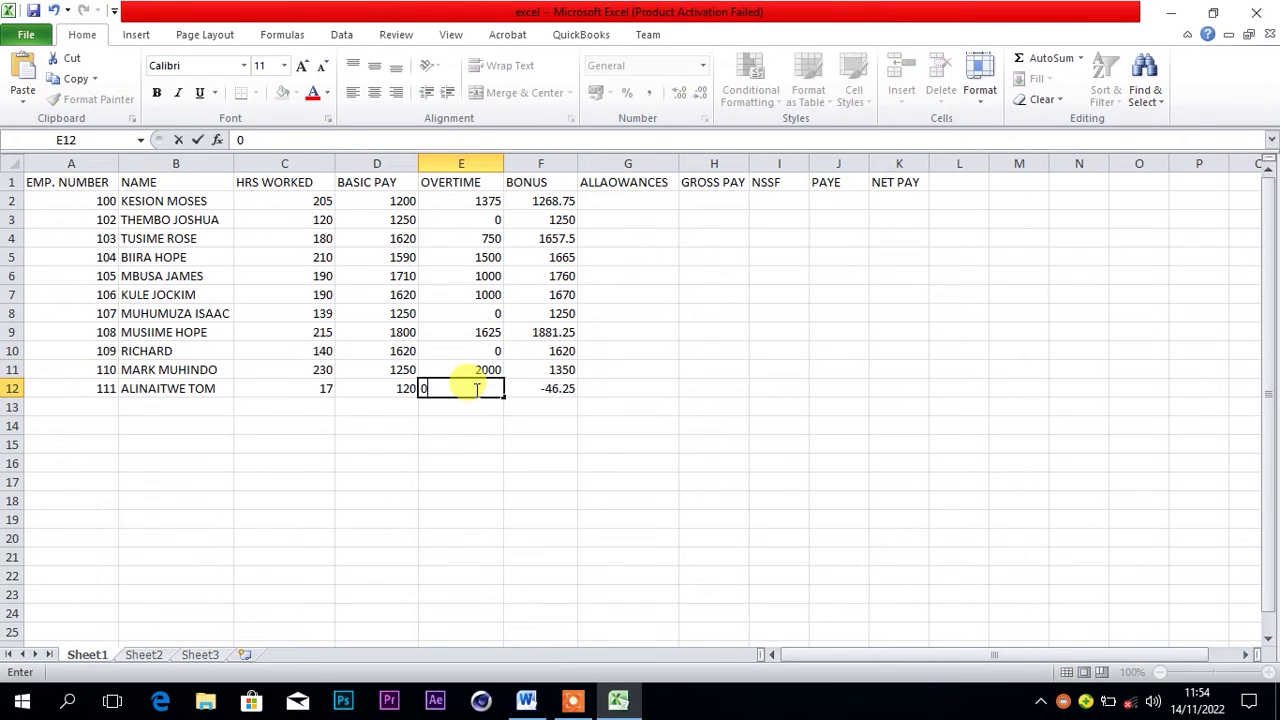
click(538, 408)
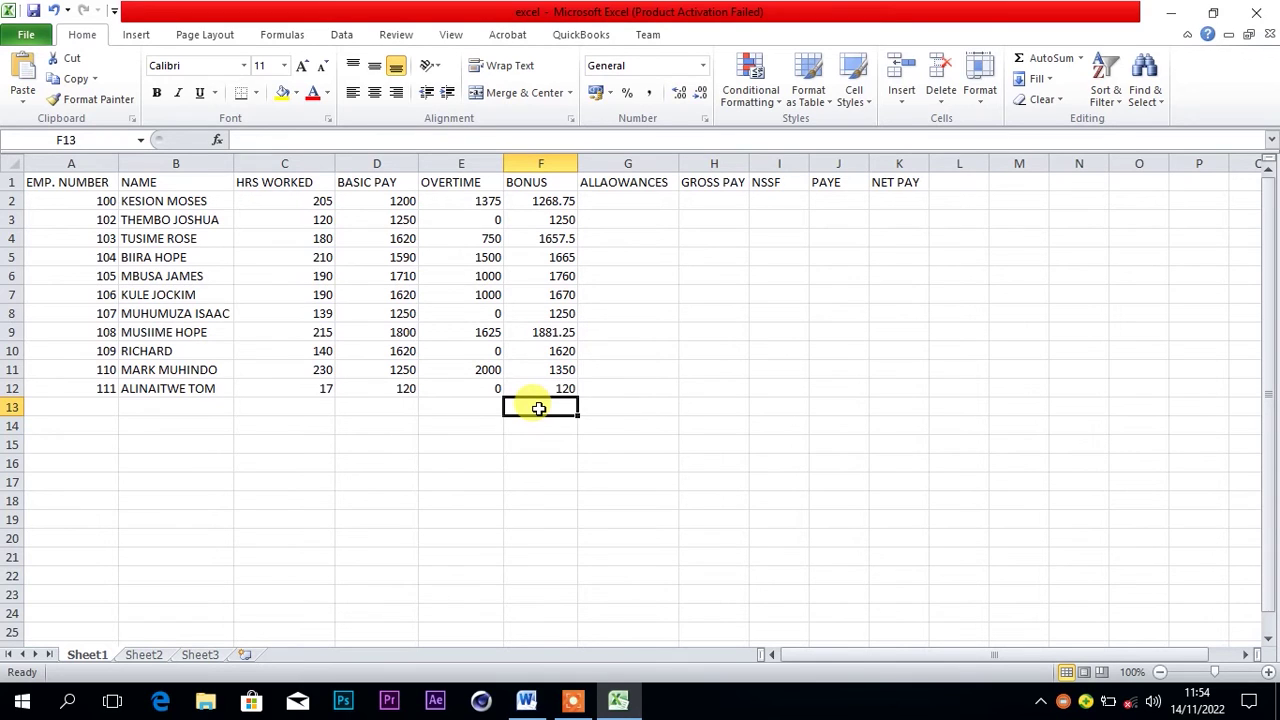
click(635, 202)
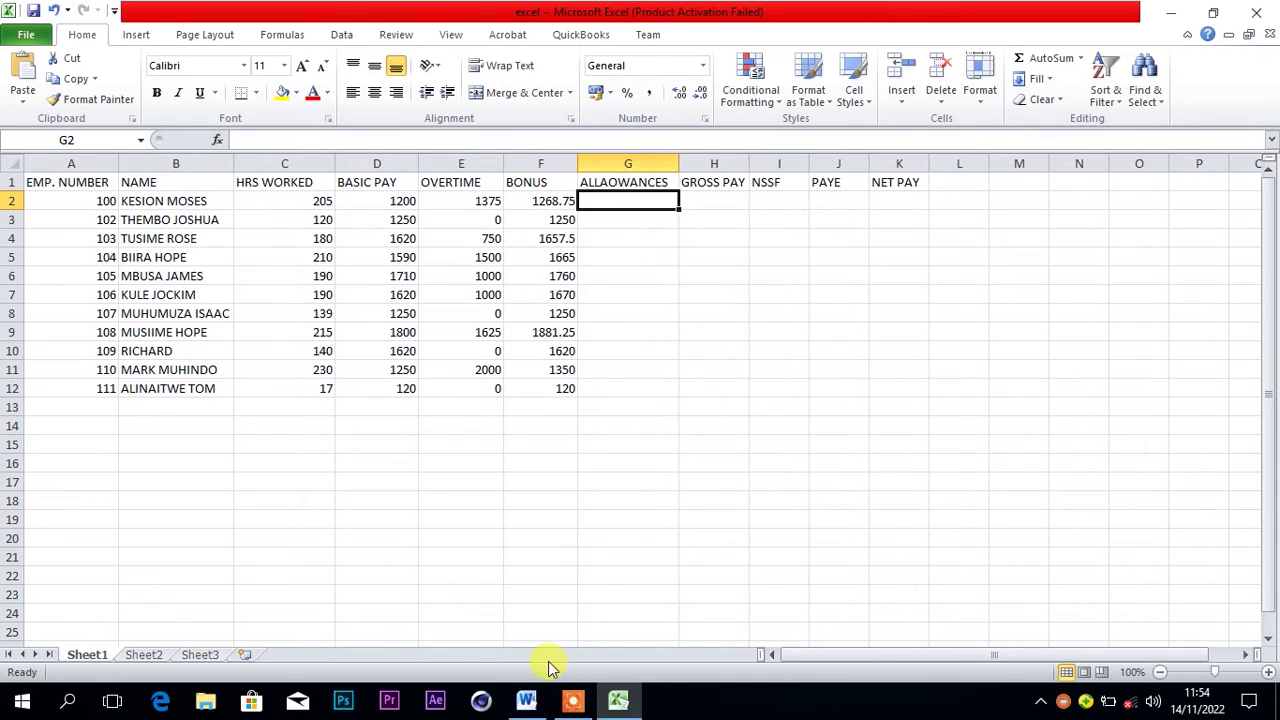
click(527, 700)
Read the Allowances rule, 28.5% of Basic pay, in Word and return to Excel
click(532, 428)
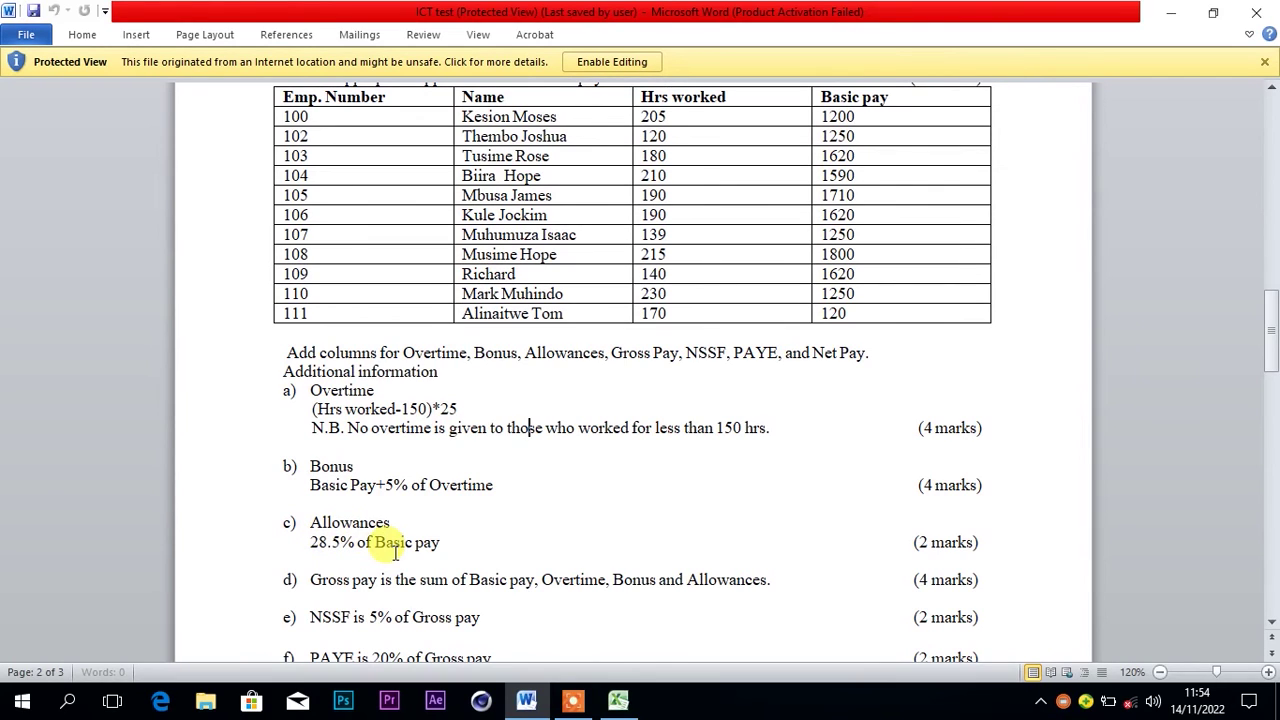
click(618, 700)
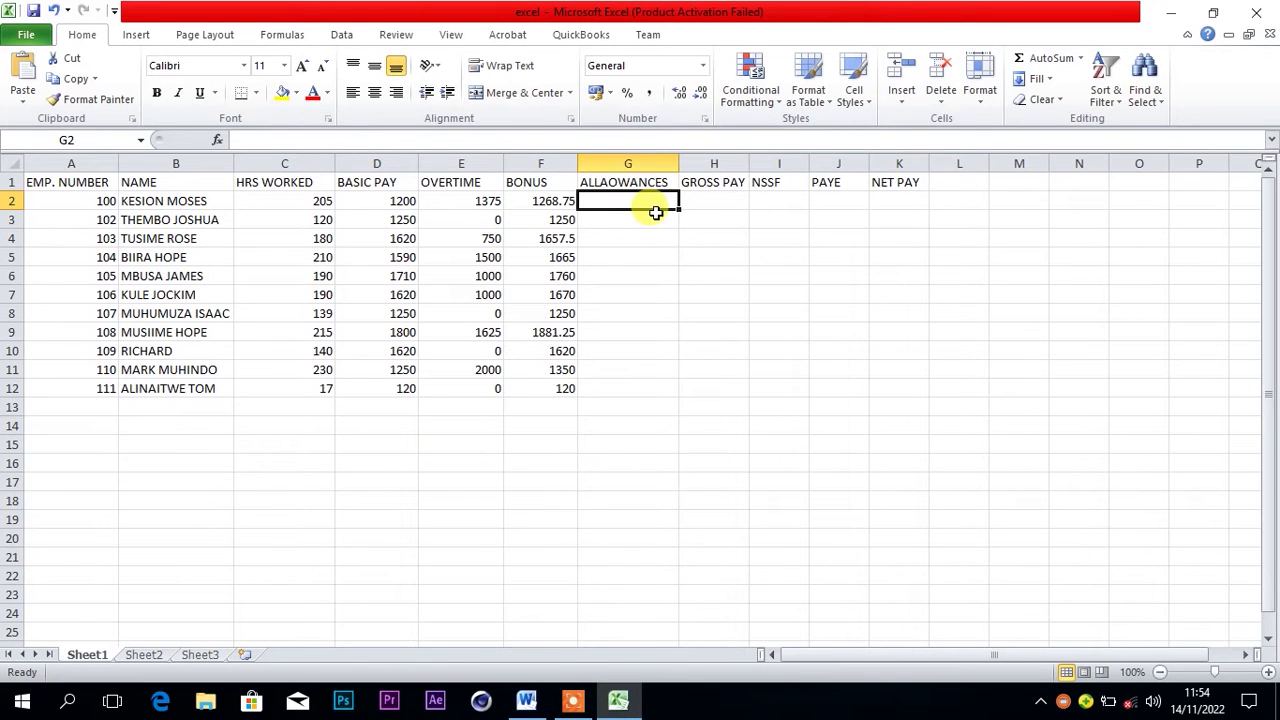
Enter the allowances formula =28.5/100*D2 in G2
text(-)
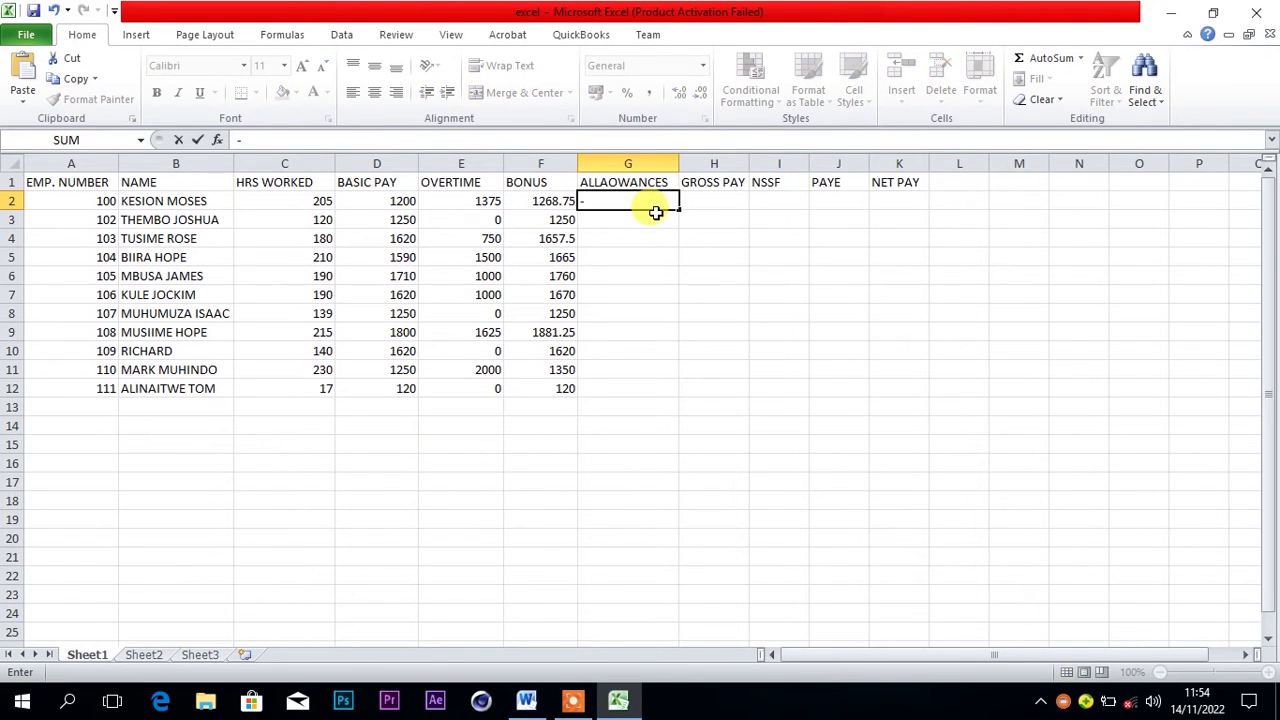
key(BackSpace)
text(=28.5)
text(/100)
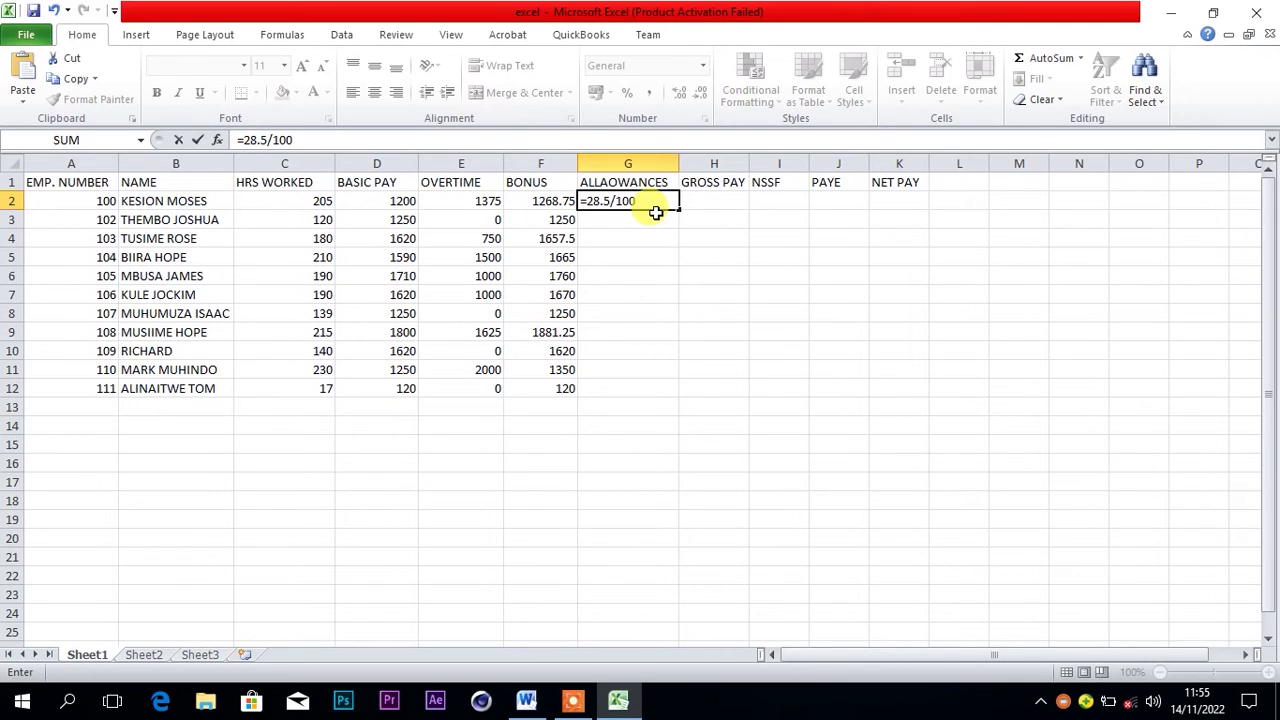
text(*)
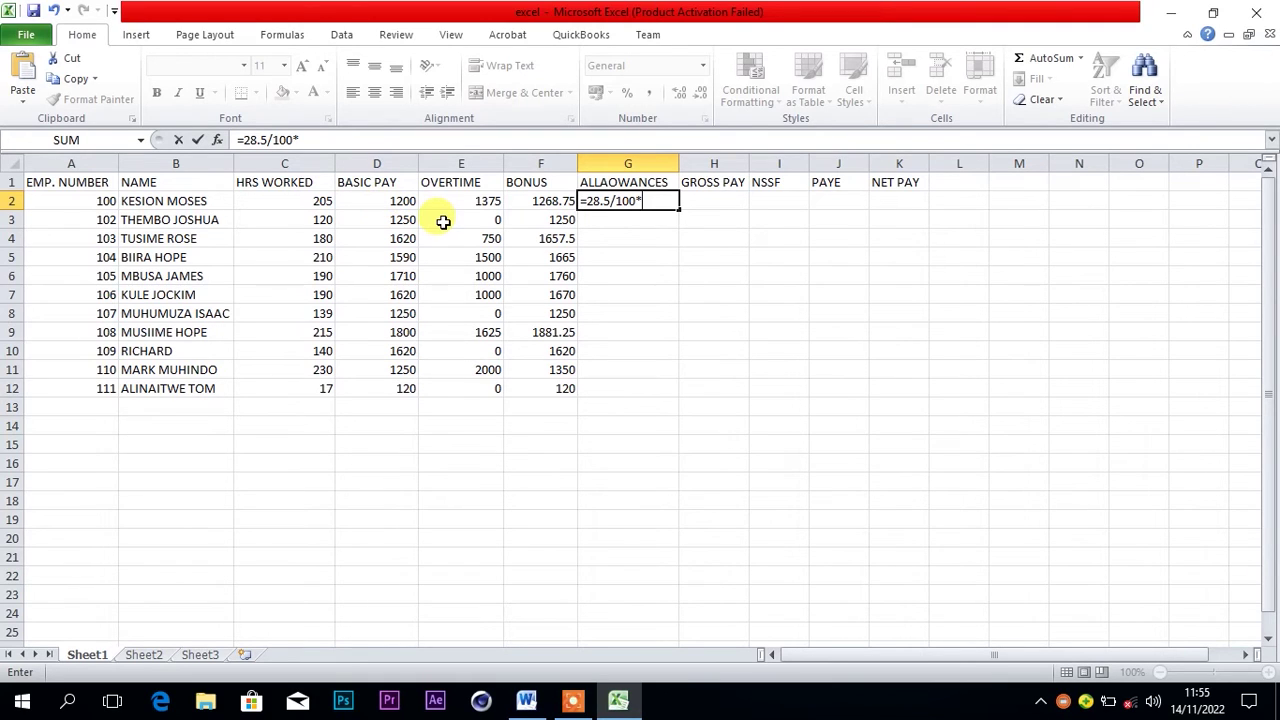
text(D2)
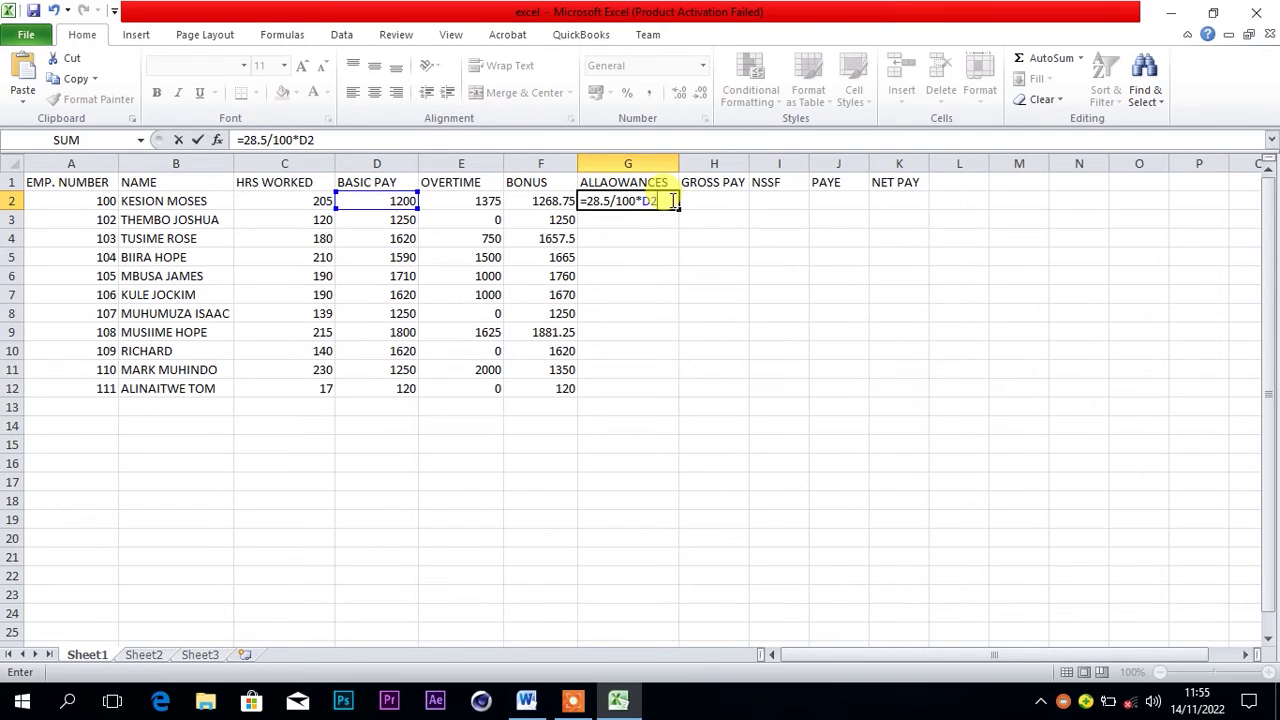
key(Return)
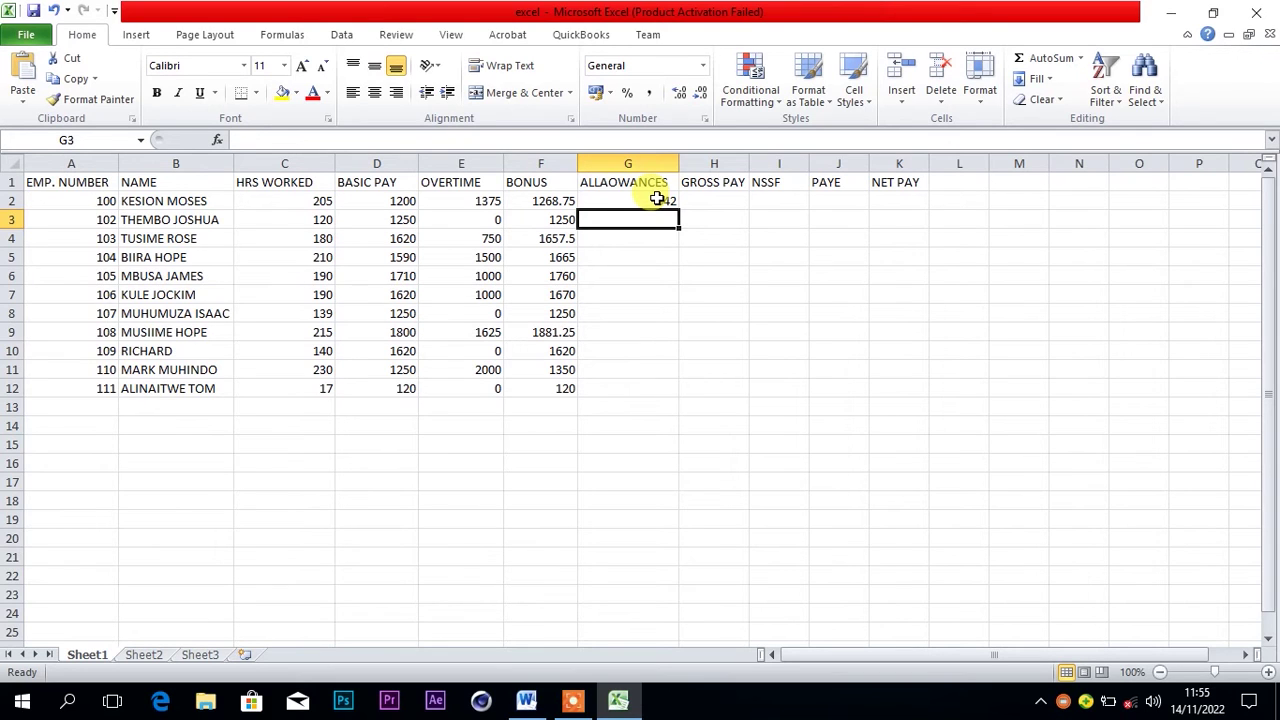
Copy G2's allowances formula down through G12, values 342 to 34.2
click(657, 199)
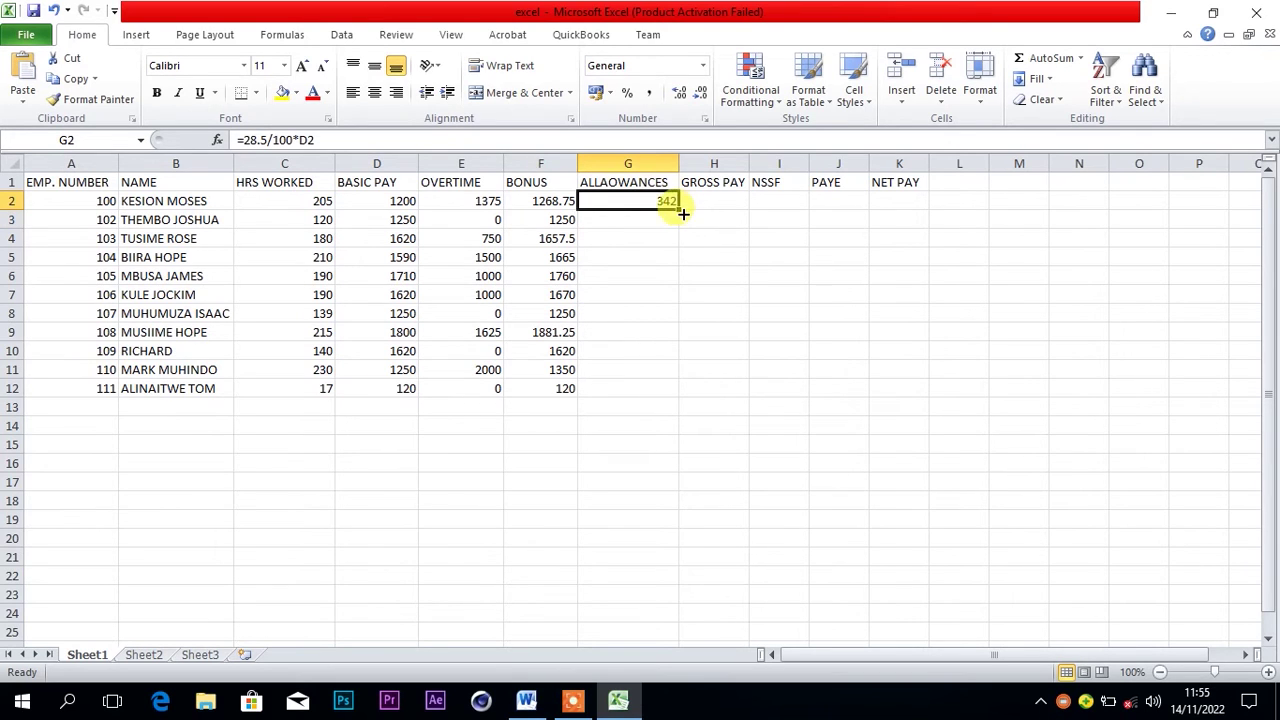
drag(678, 209, 676, 393)
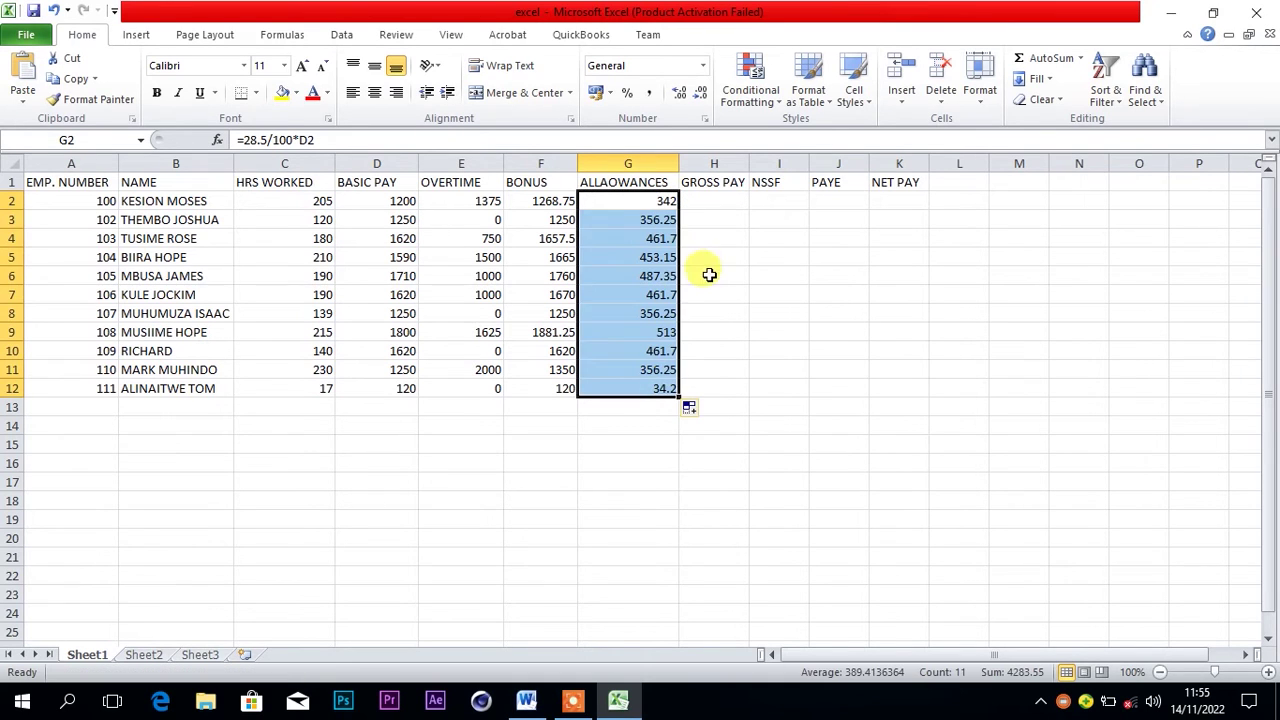
click(726, 202)
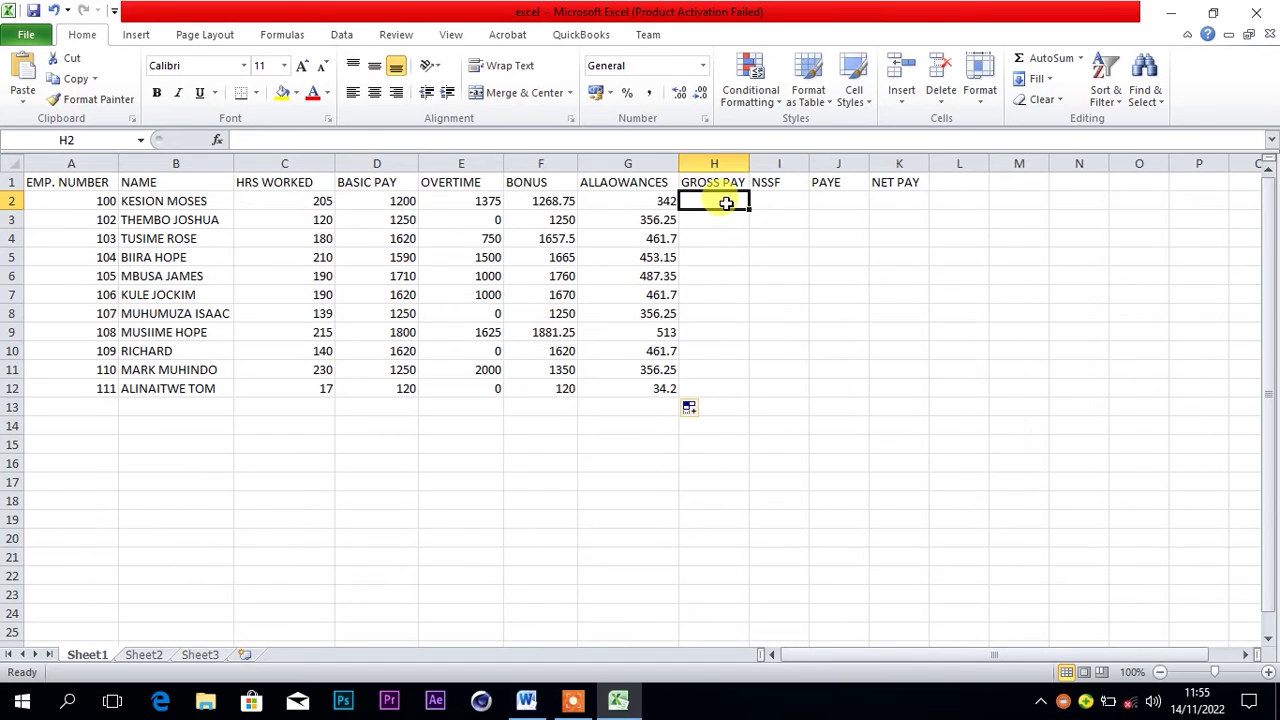
click(629, 334)
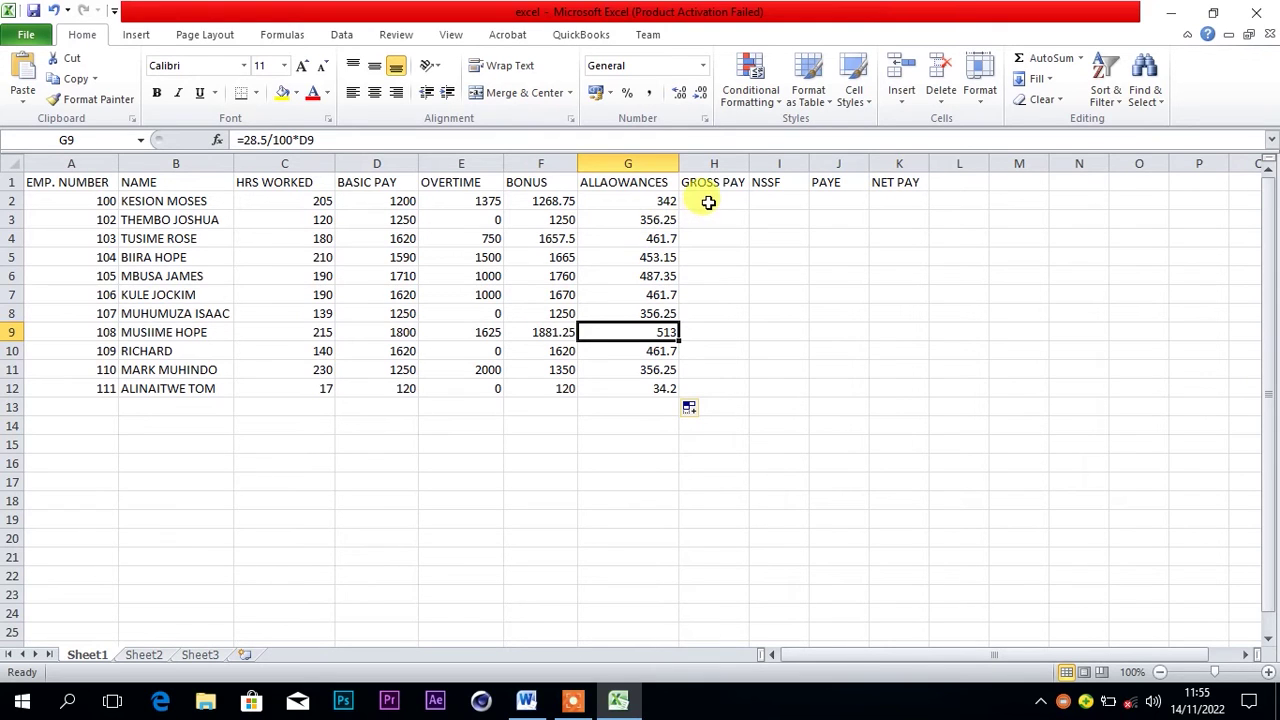
click(711, 201)
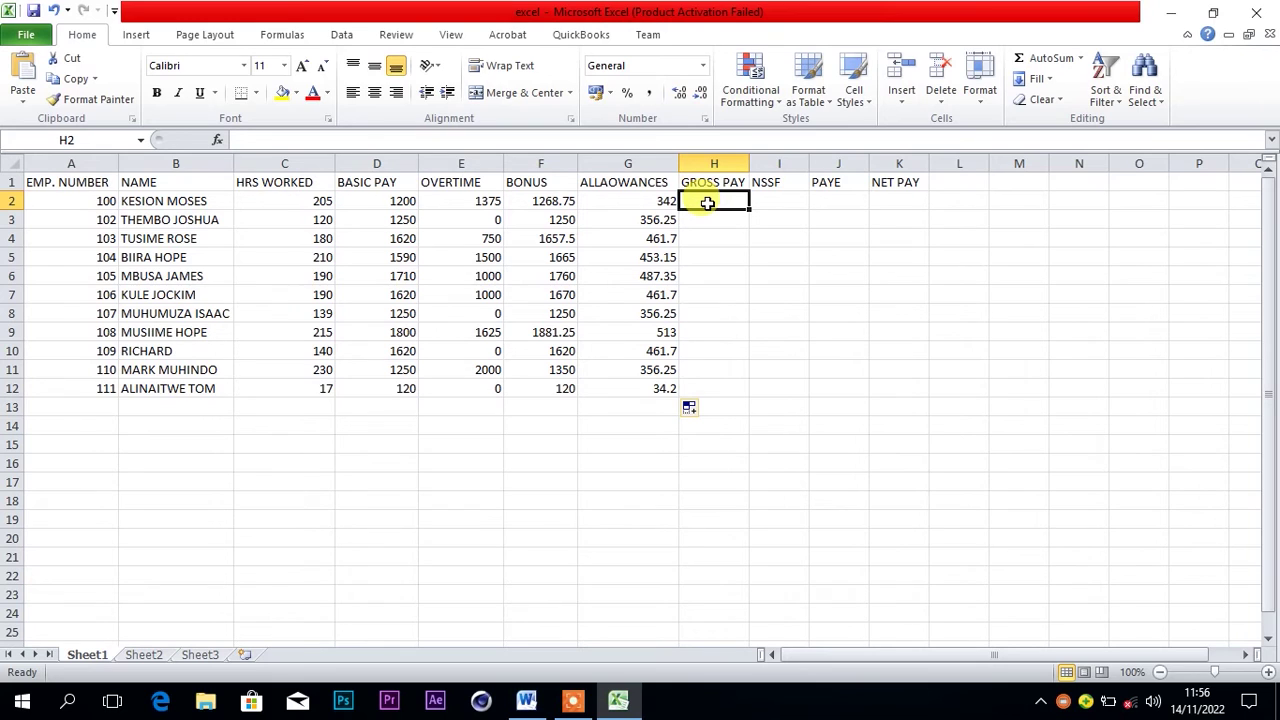
Enter the gross pay formula =D2+E2+F2+G2 in H2, showing 4185.75
text(=)
key(BackSpace)
text(=)
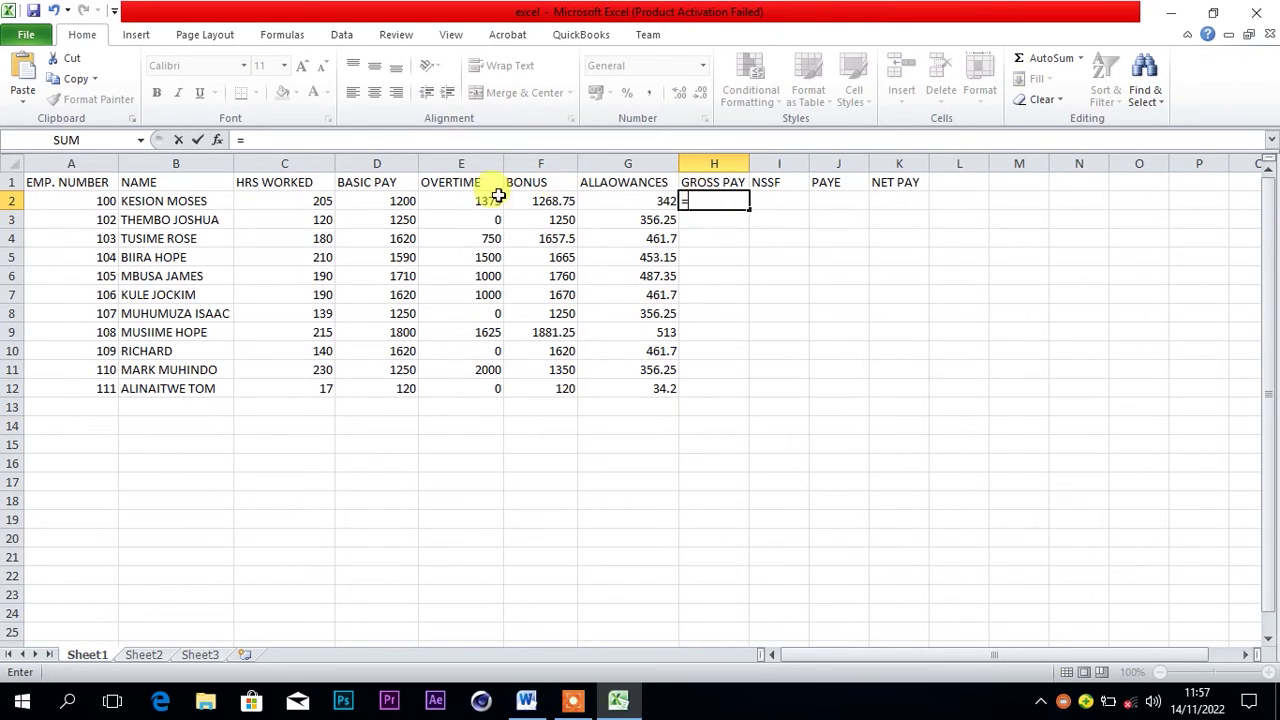
click(400, 200)
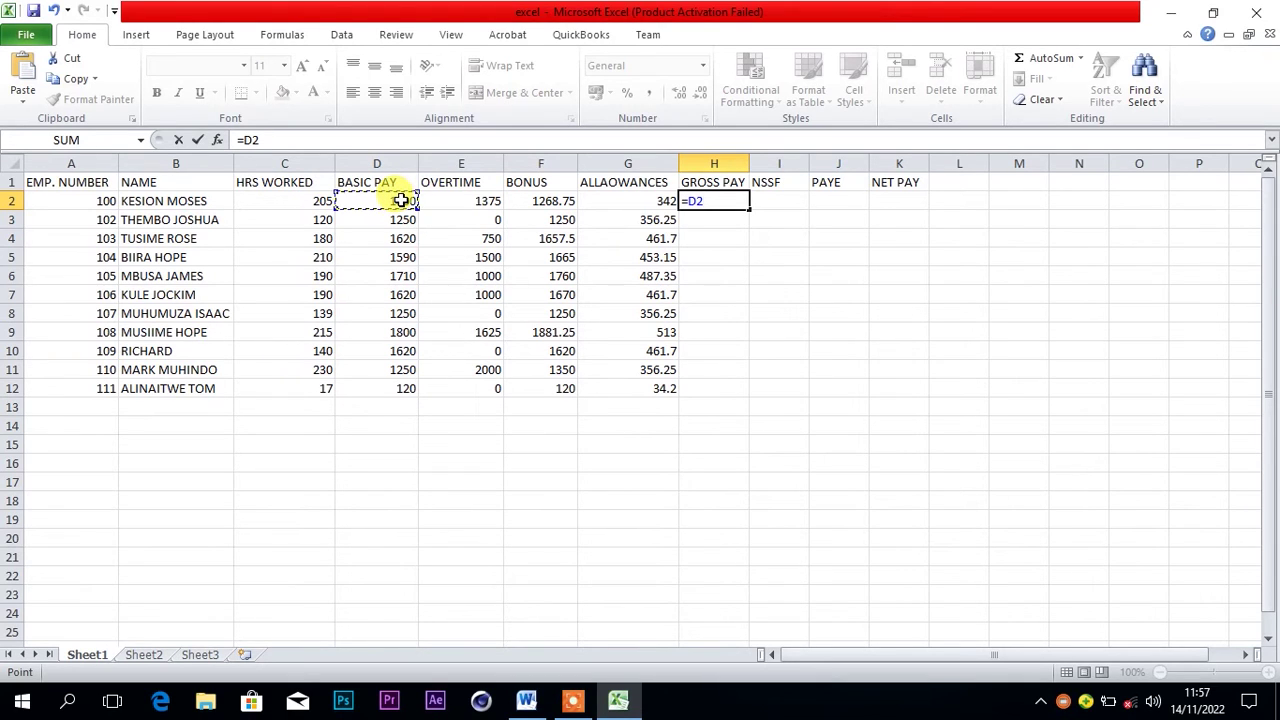
text(+)
click(449, 202)
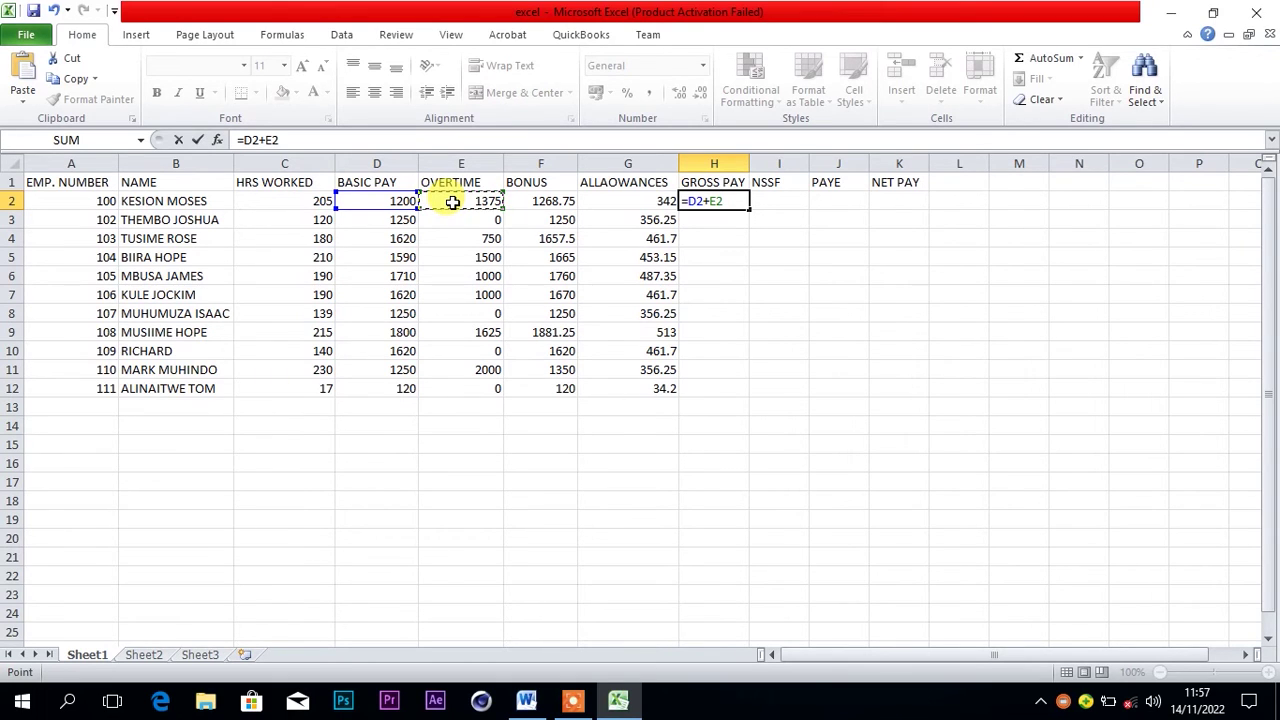
text(+)
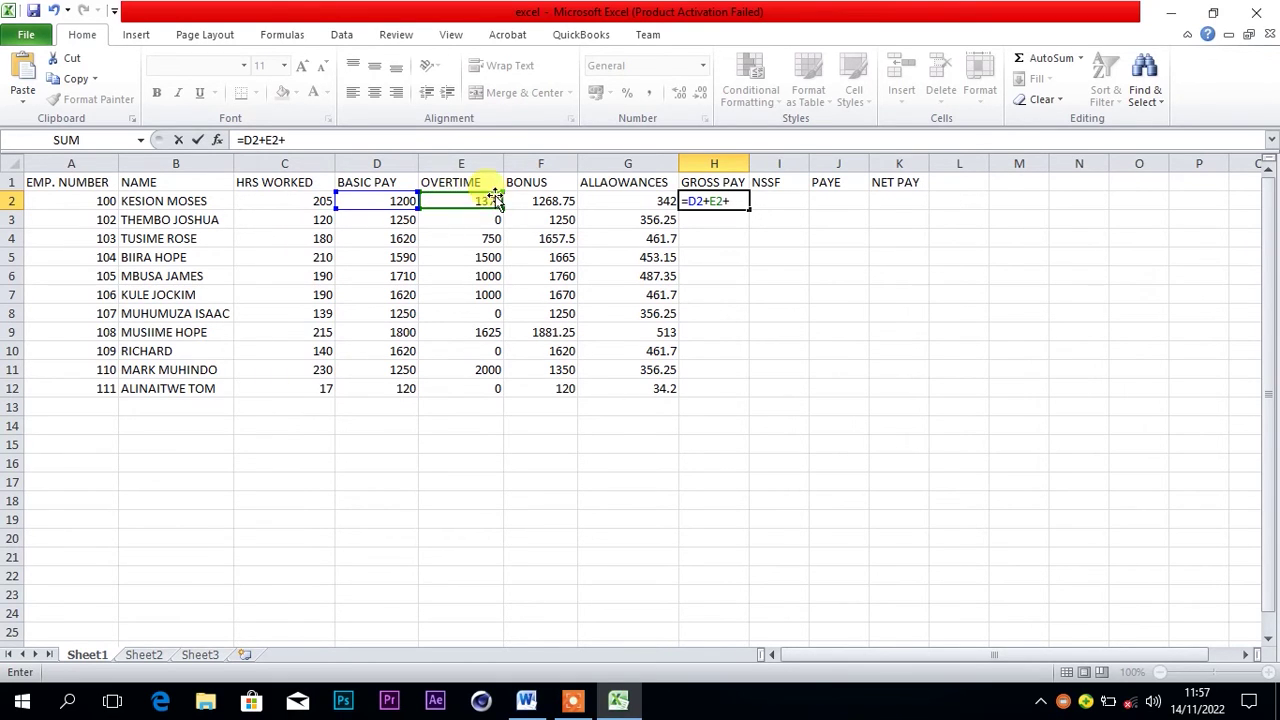
click(540, 203)
text(+)
click(597, 201)
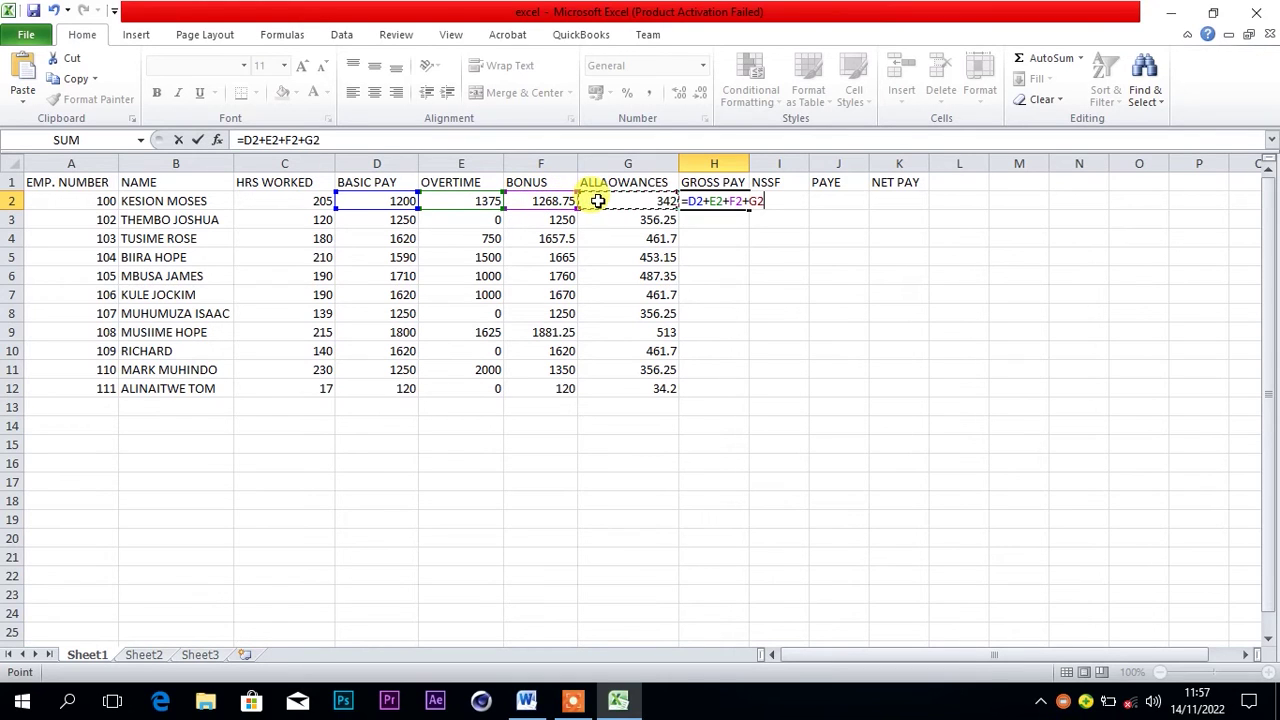
key(Return)
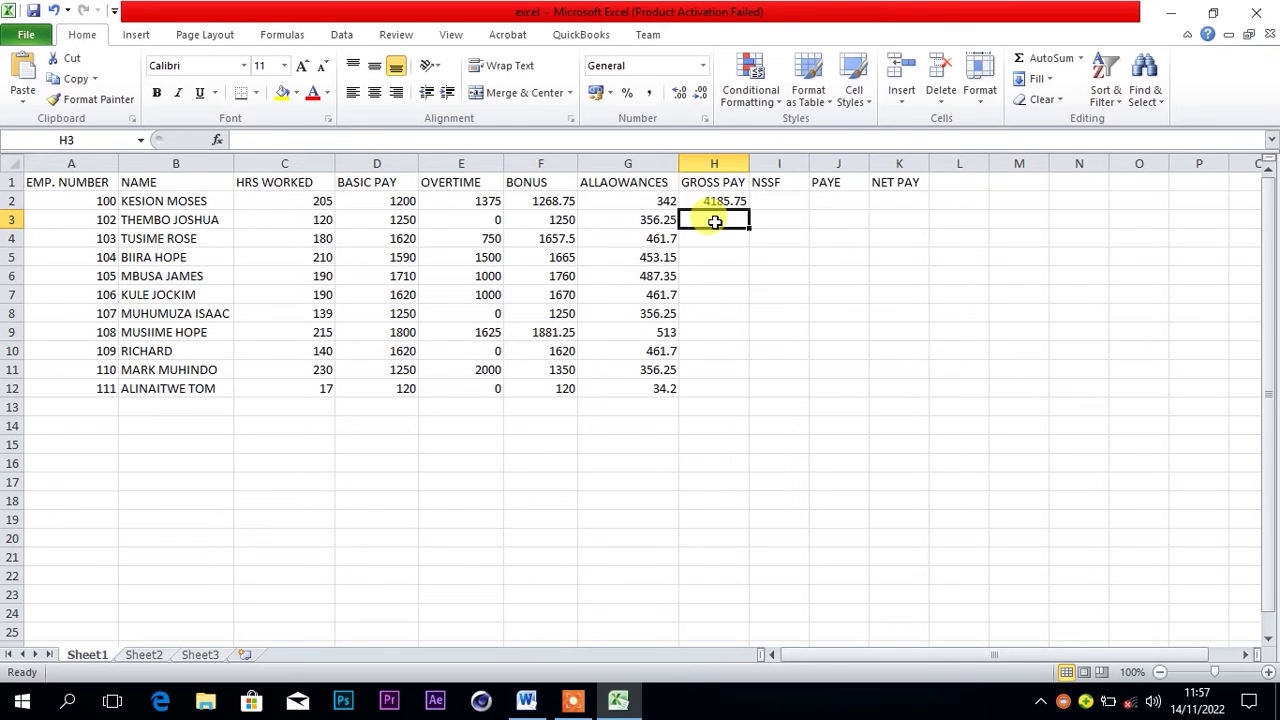
Enter a sum formula over D3:G3 in H3, typed as =SUN(D3:G3), which gives #NAME?
text(=)
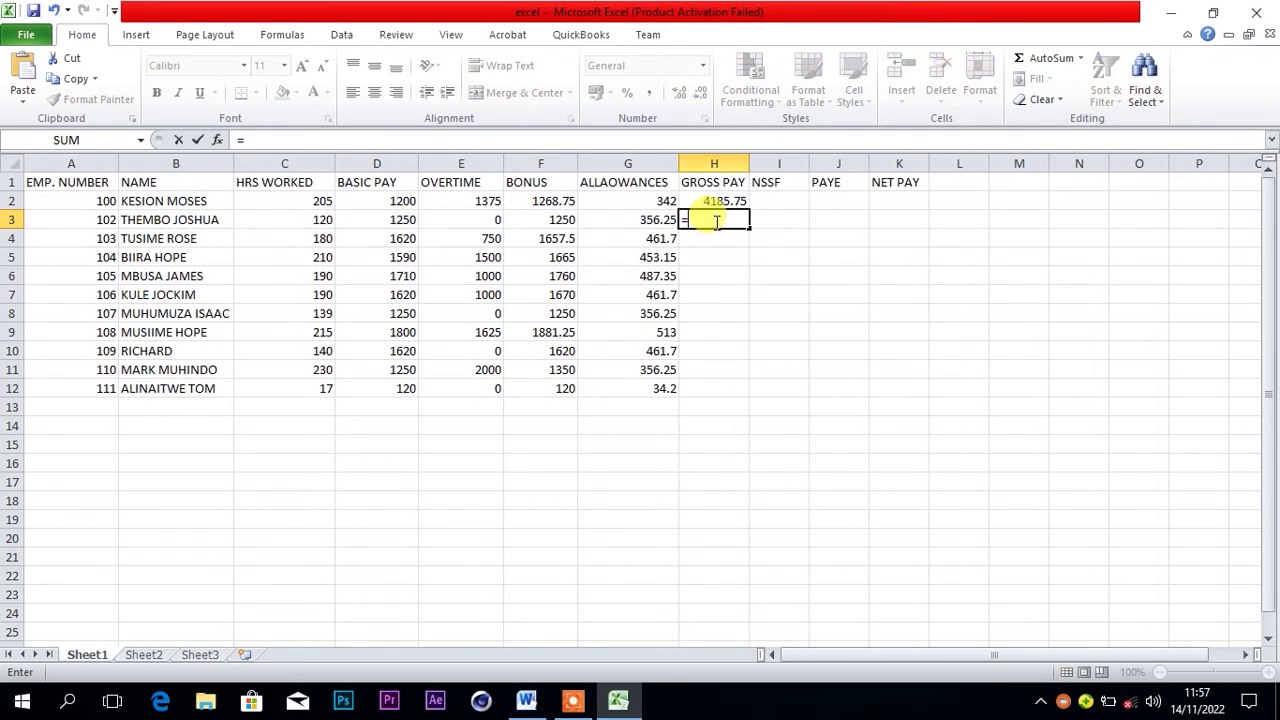
text(SU)
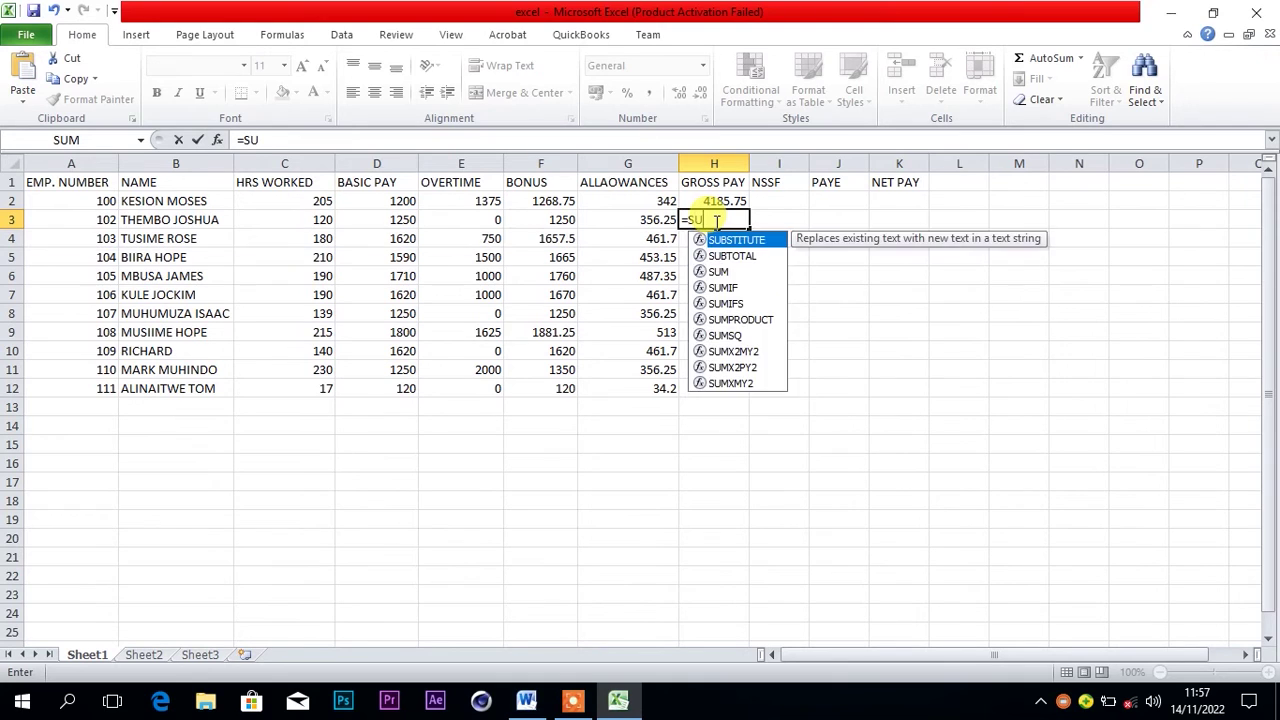
text(N)
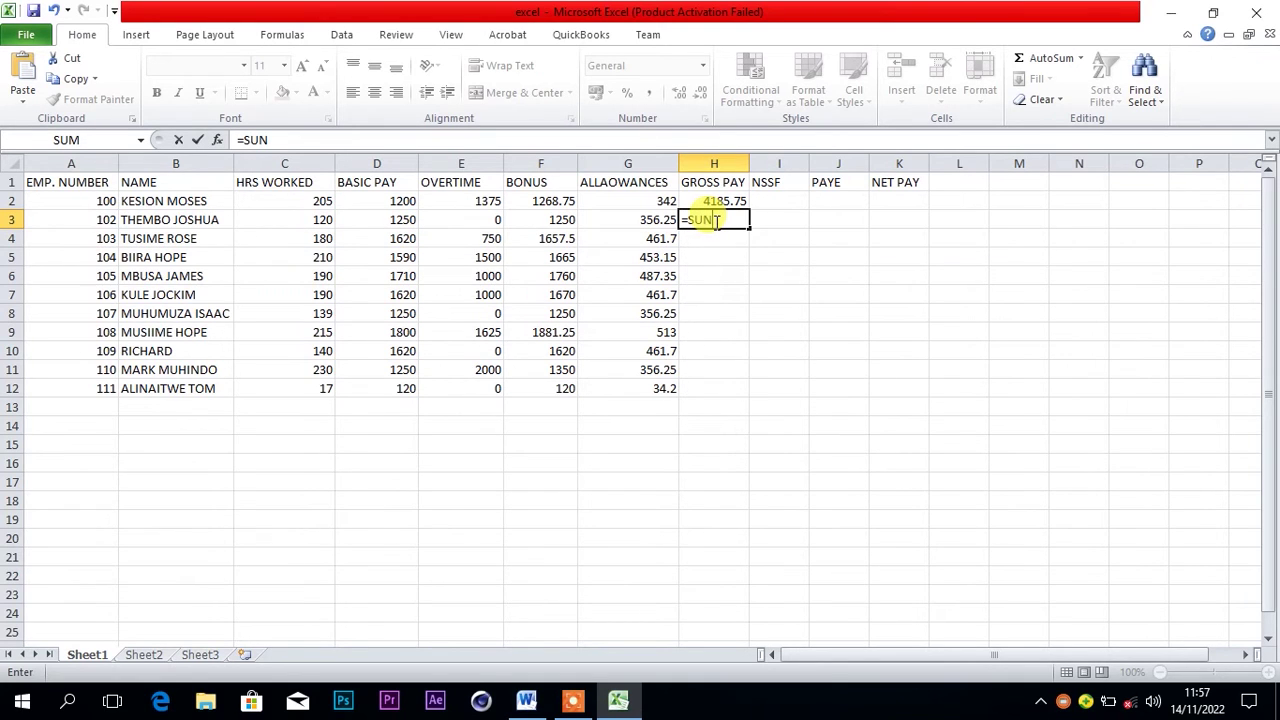
text(()
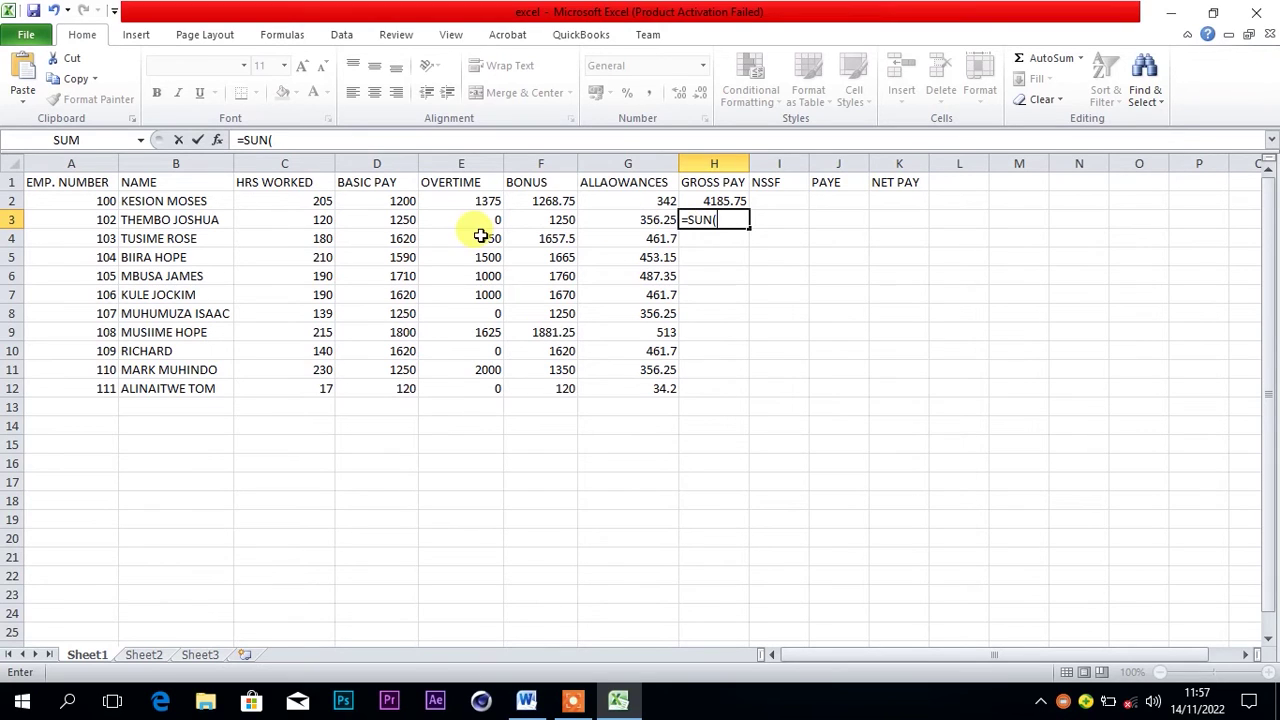
click(398, 220)
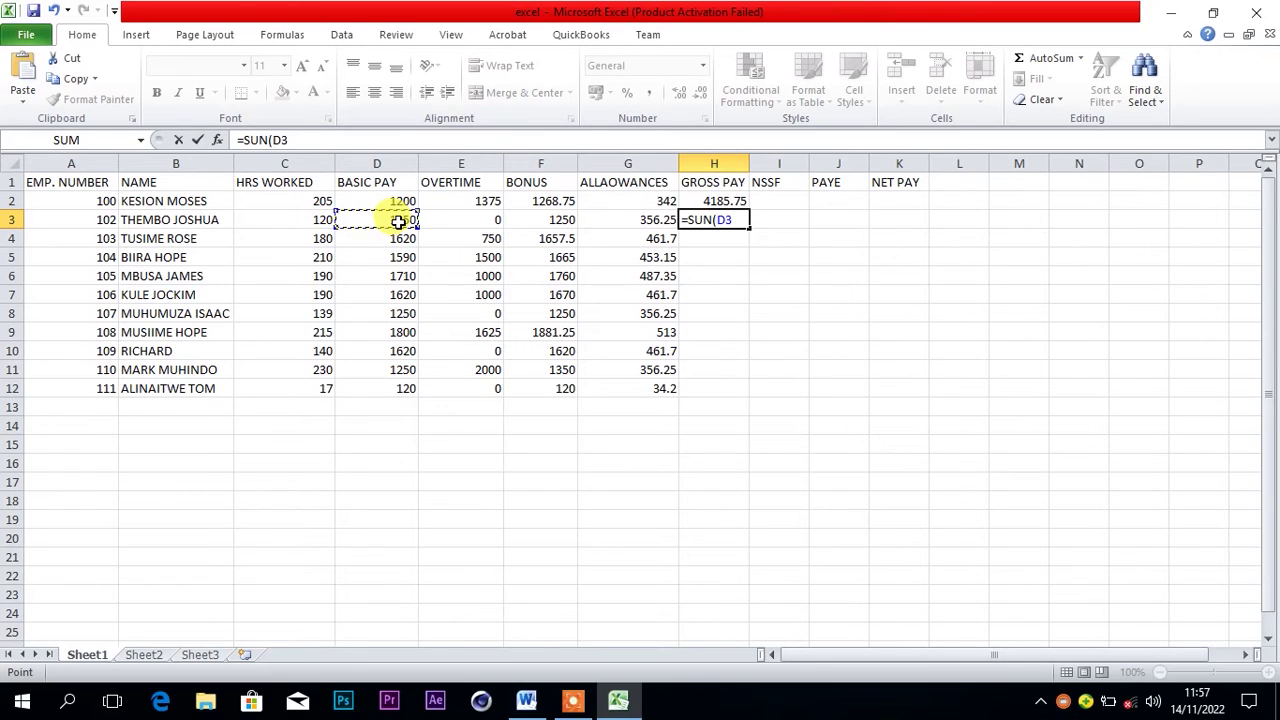
key(F8)
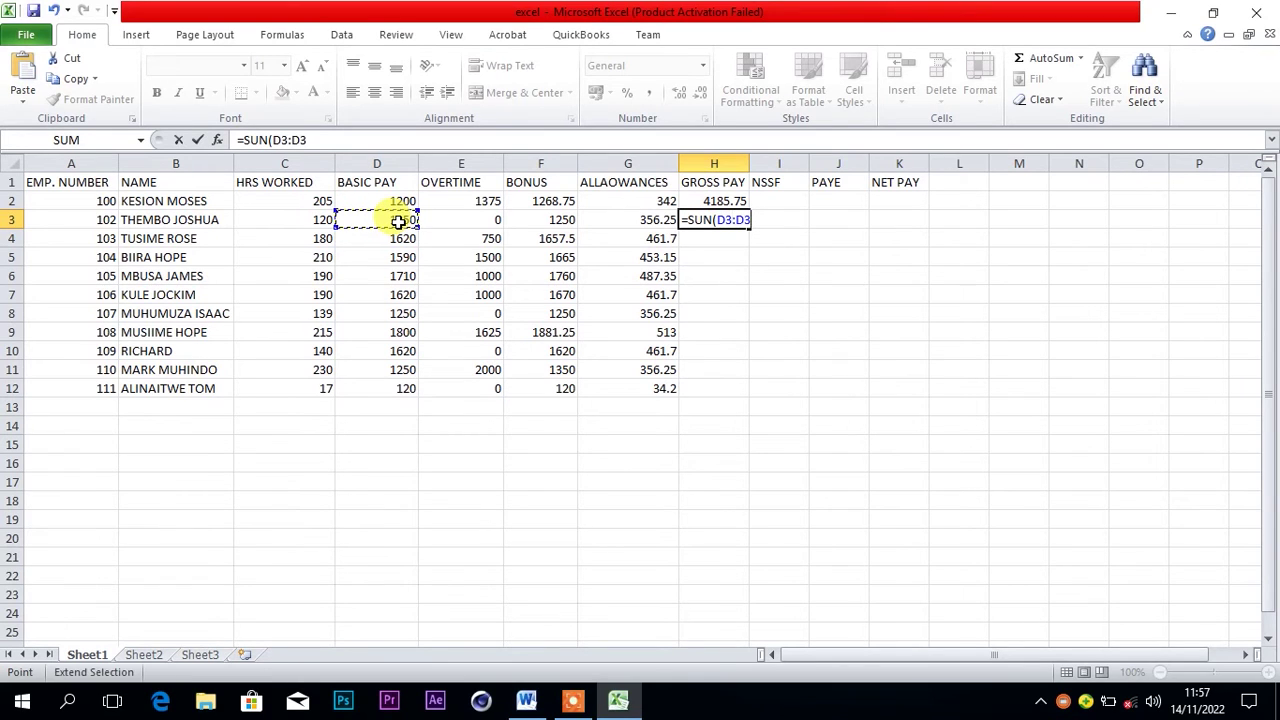
key(BackSpace)
key(BackSpace)
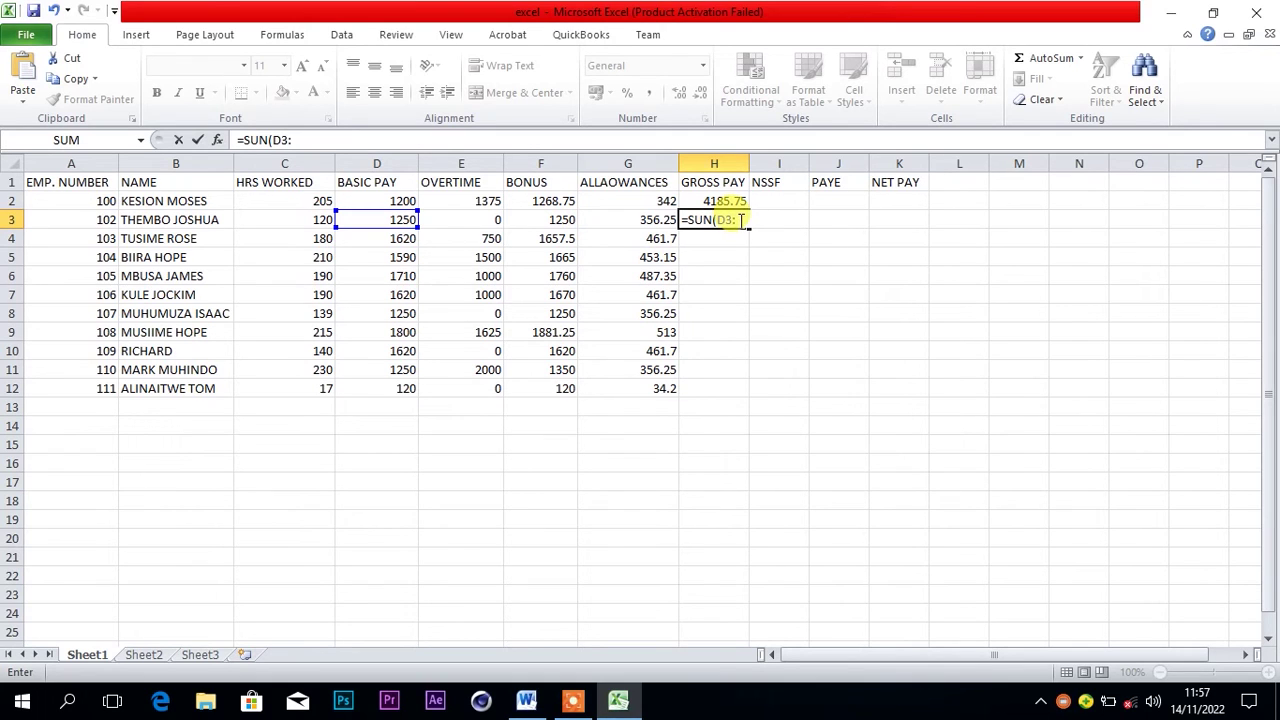
click(641, 219)
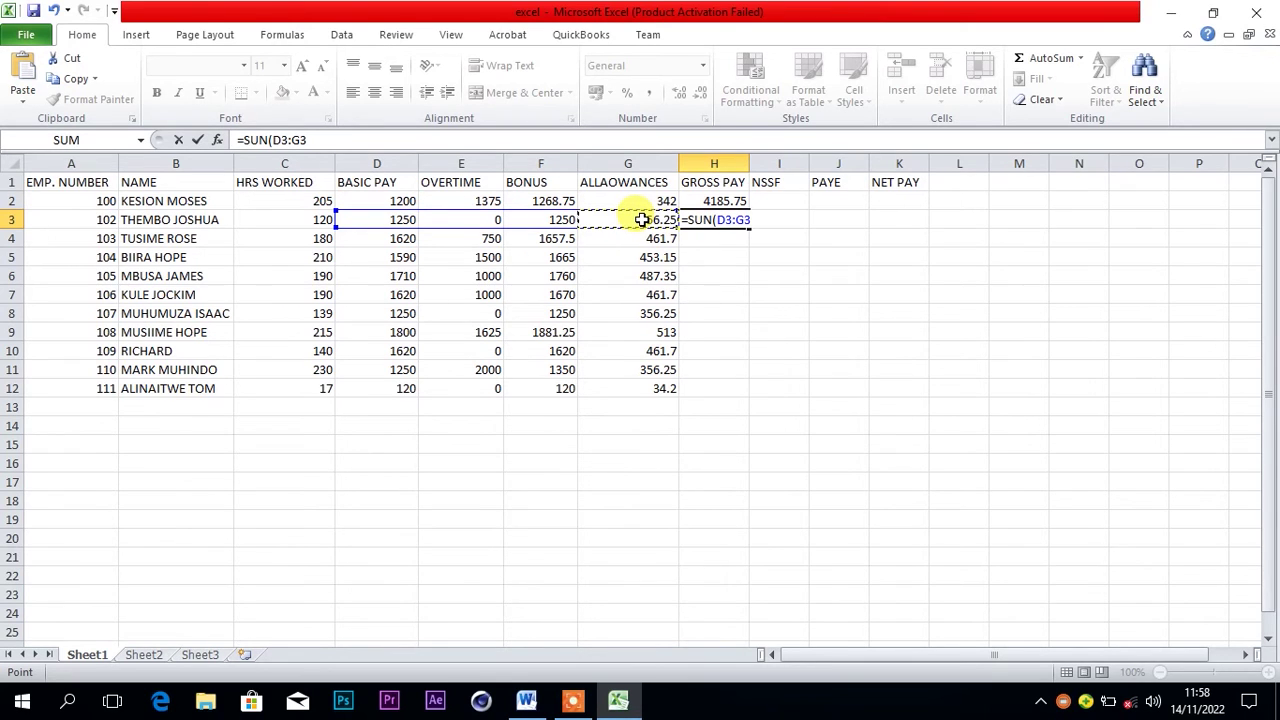
text())
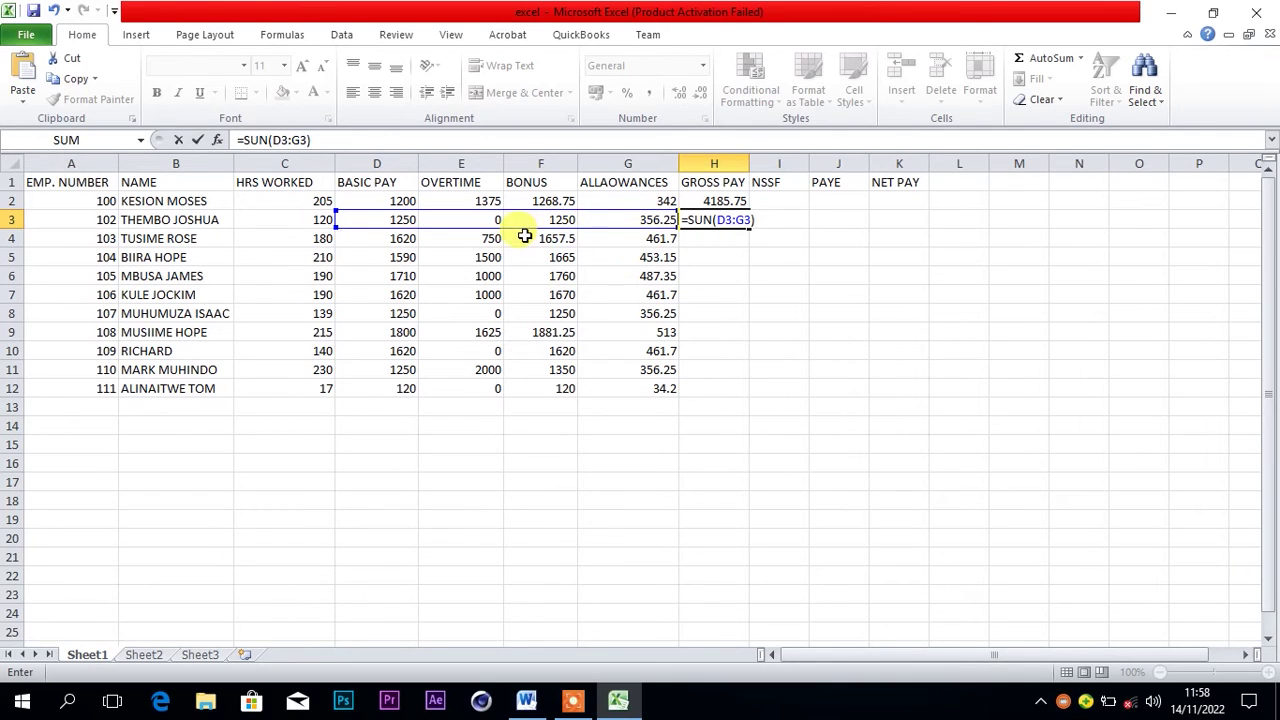
drag(511, 230, 390, 220)
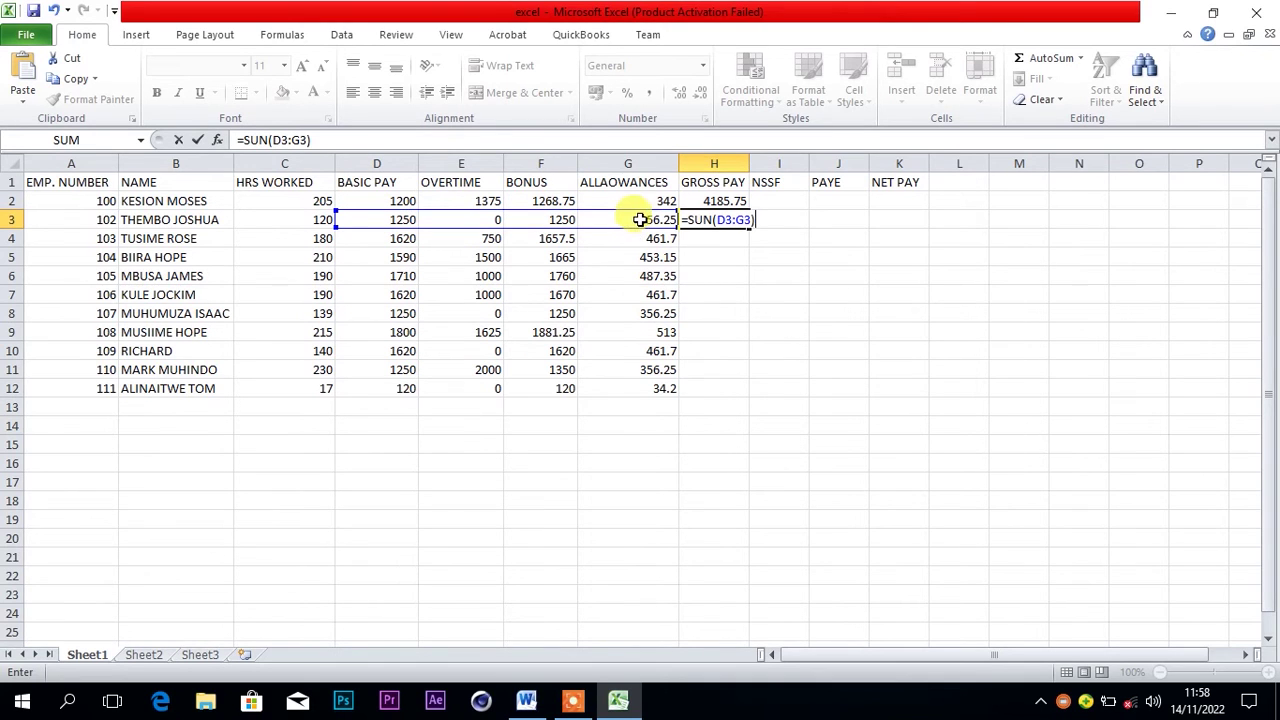
key(Return)
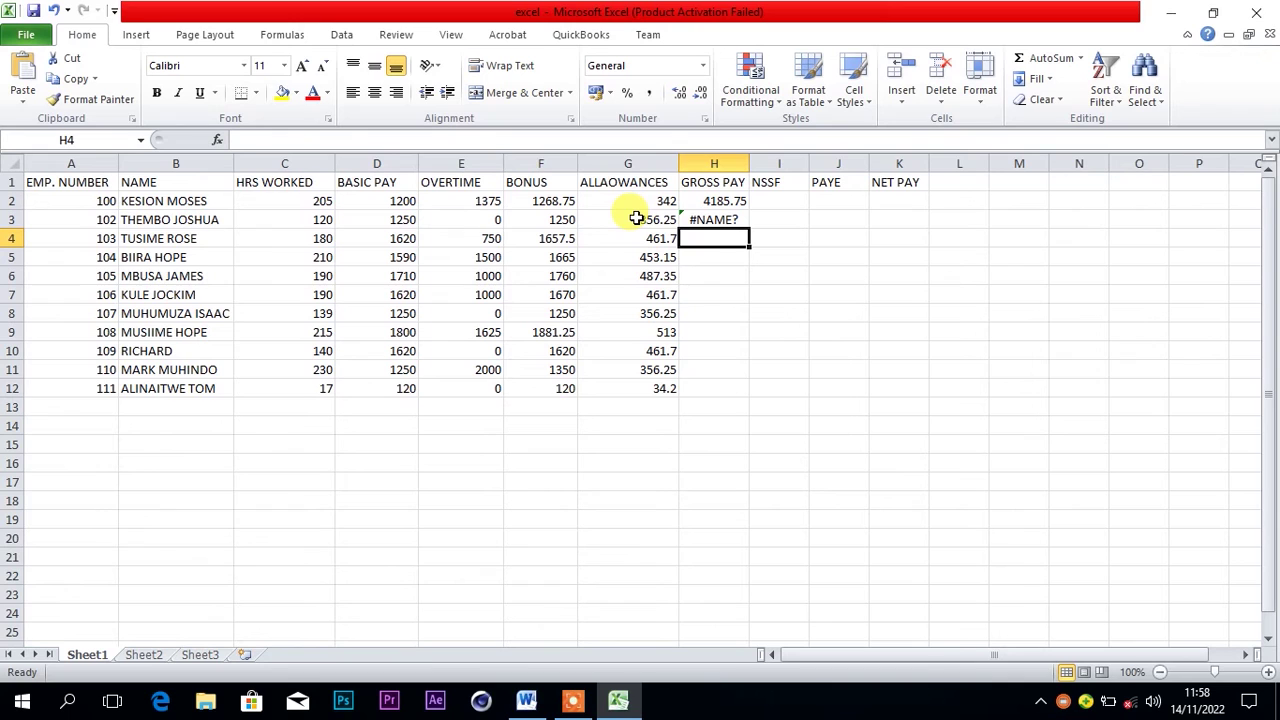
Correct SUN to SUM in H3's formula so it shows 2856.25
click(705, 218)
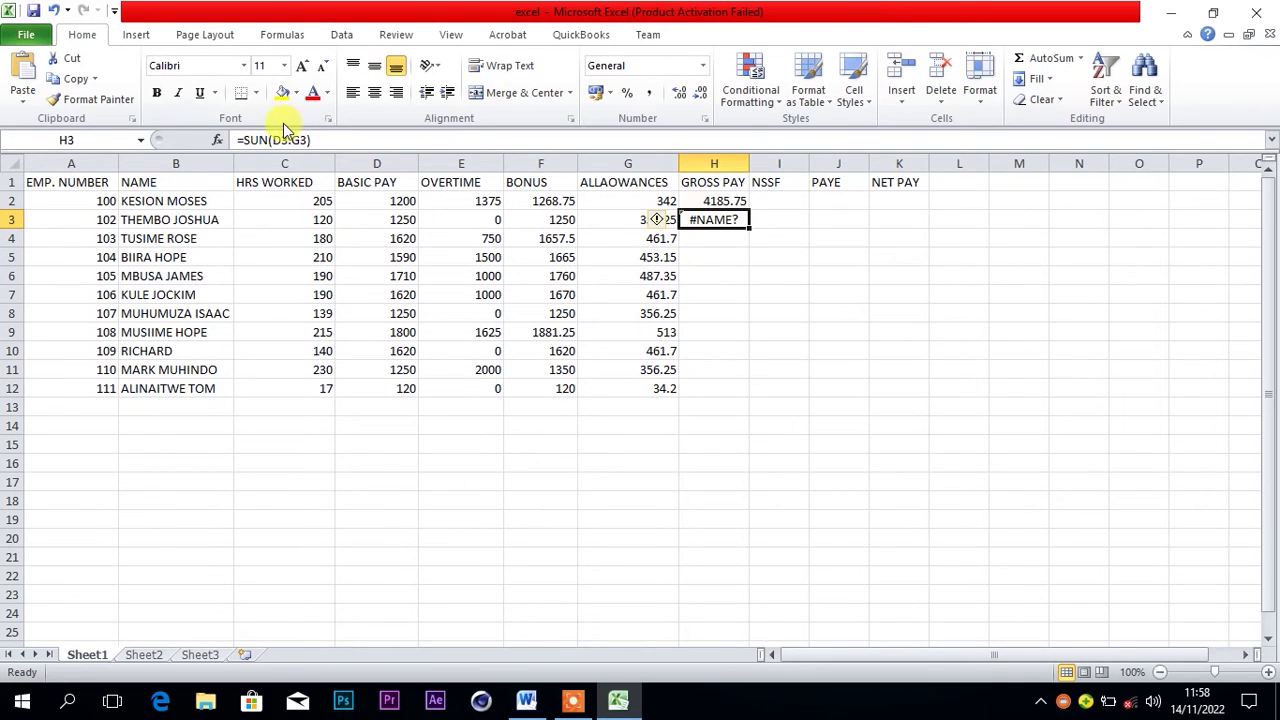
click(268, 138)
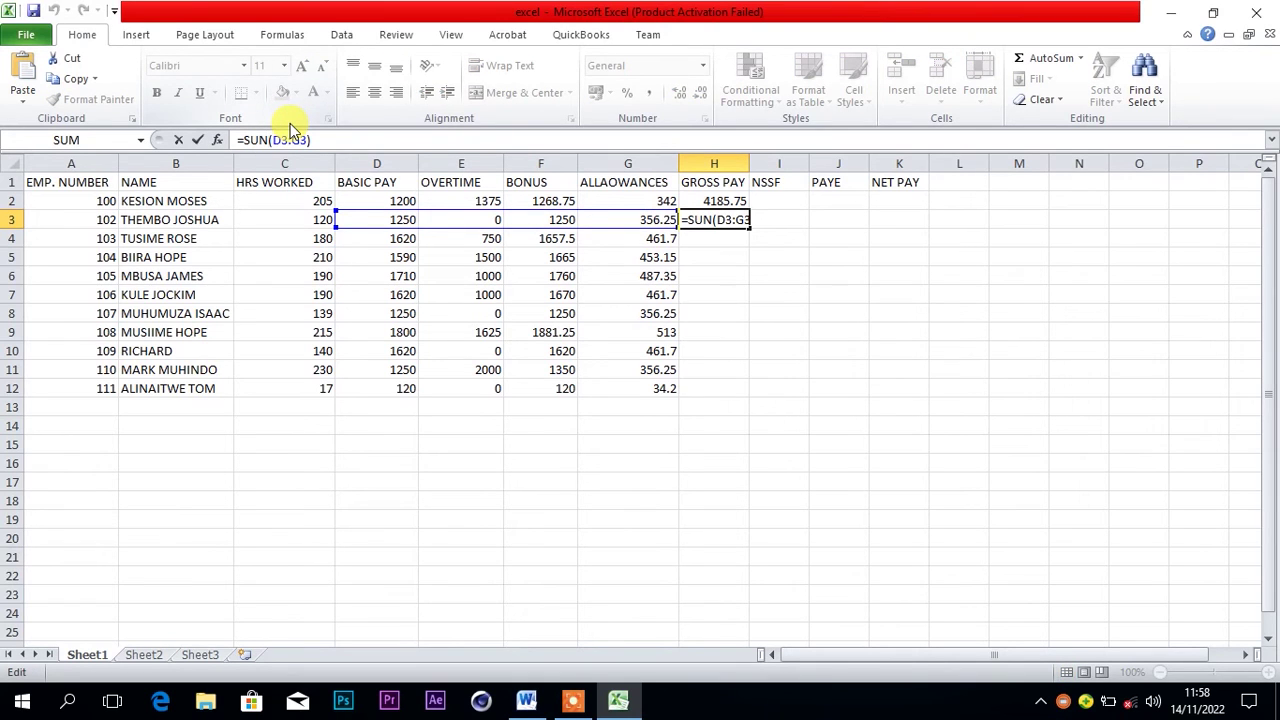
key(BackSpace)
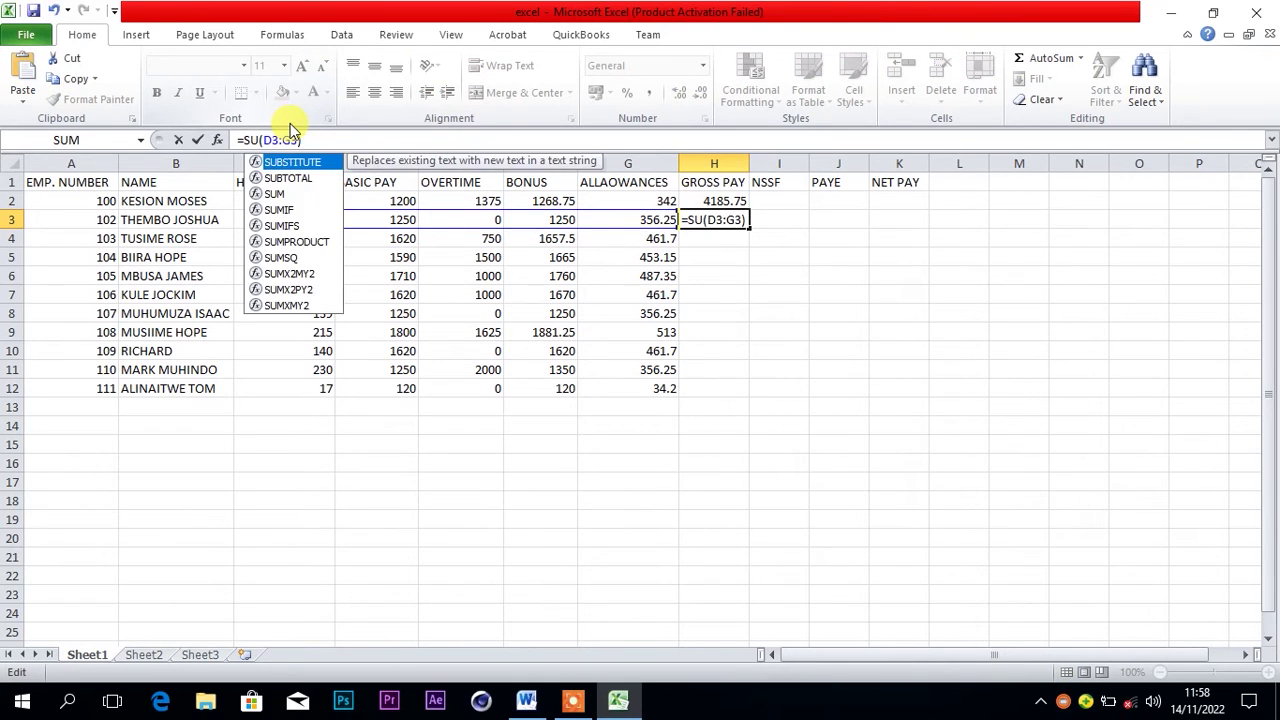
text(M)
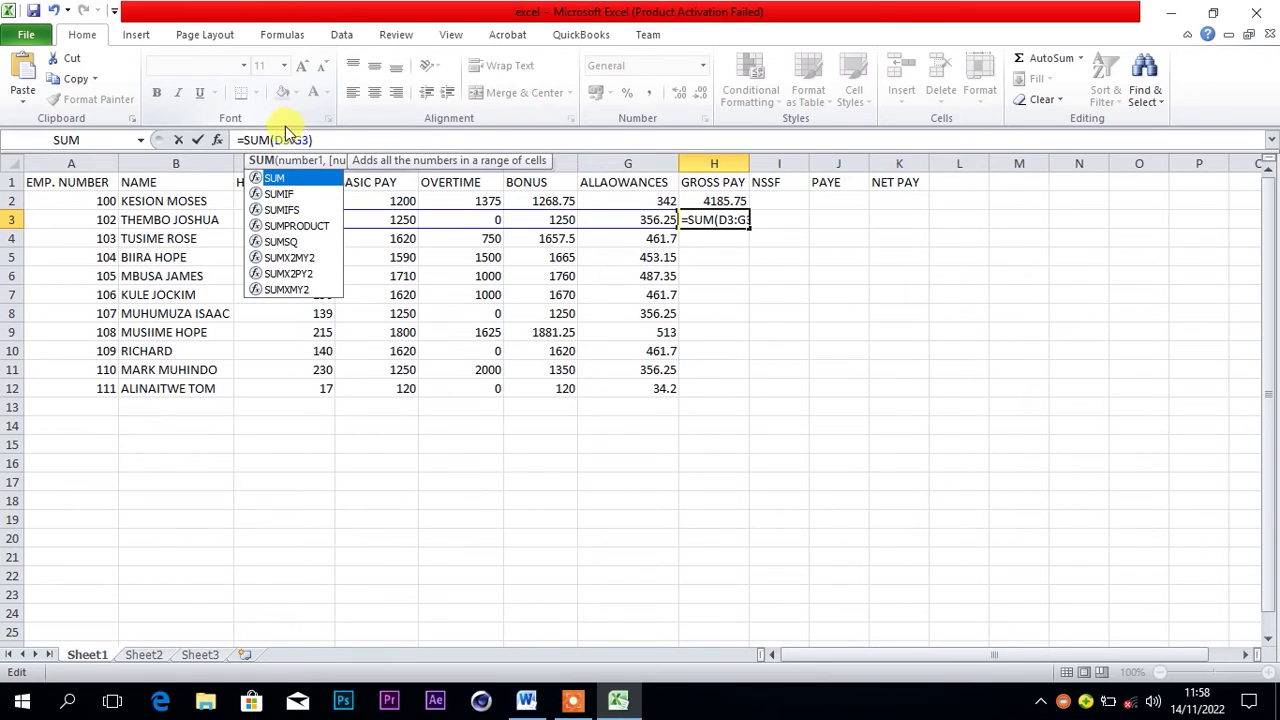
key(Return)
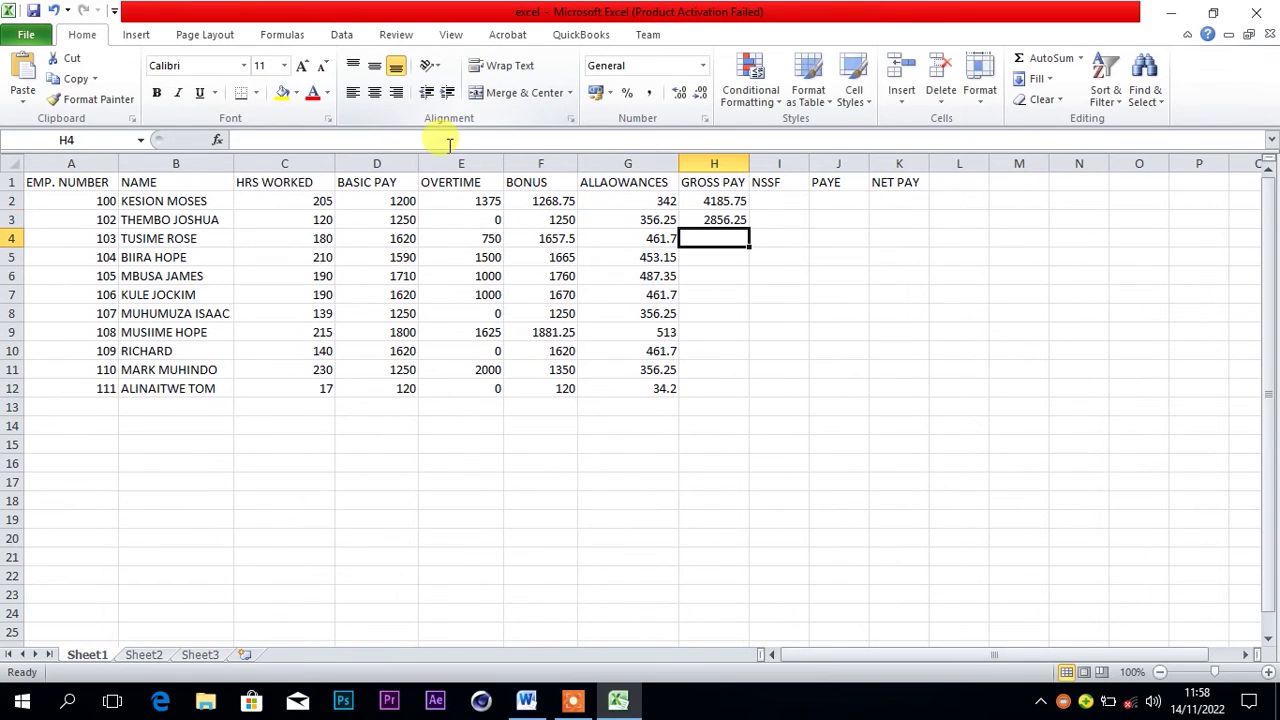
click(733, 219)
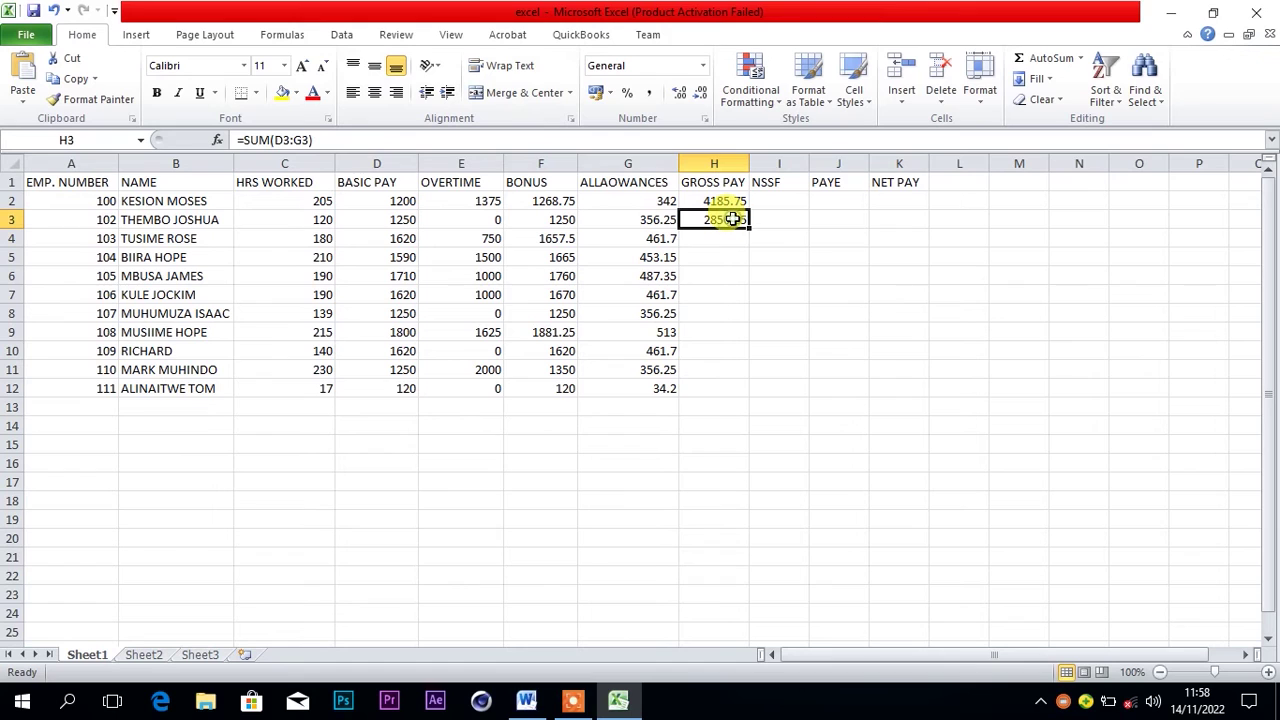
Copy the gross pay formula down to H12, verify H2 and H3, then check the Word assignment
drag(747, 229, 742, 386)
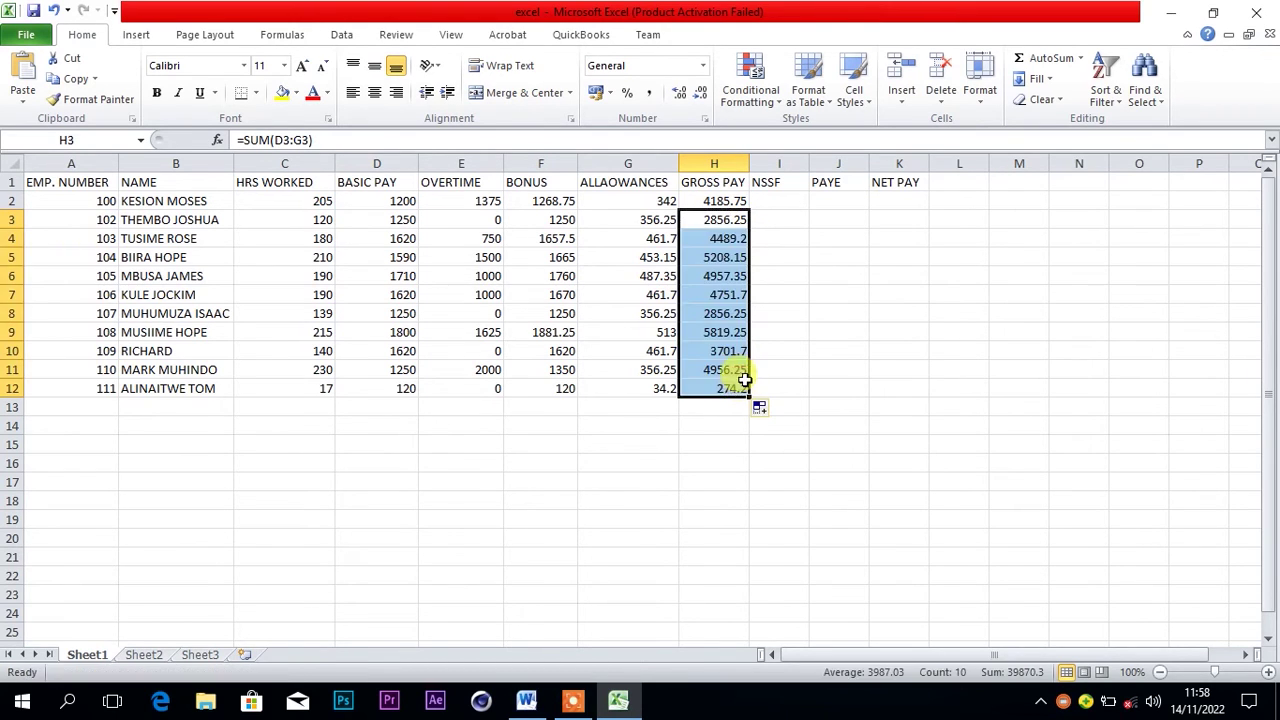
click(777, 202)
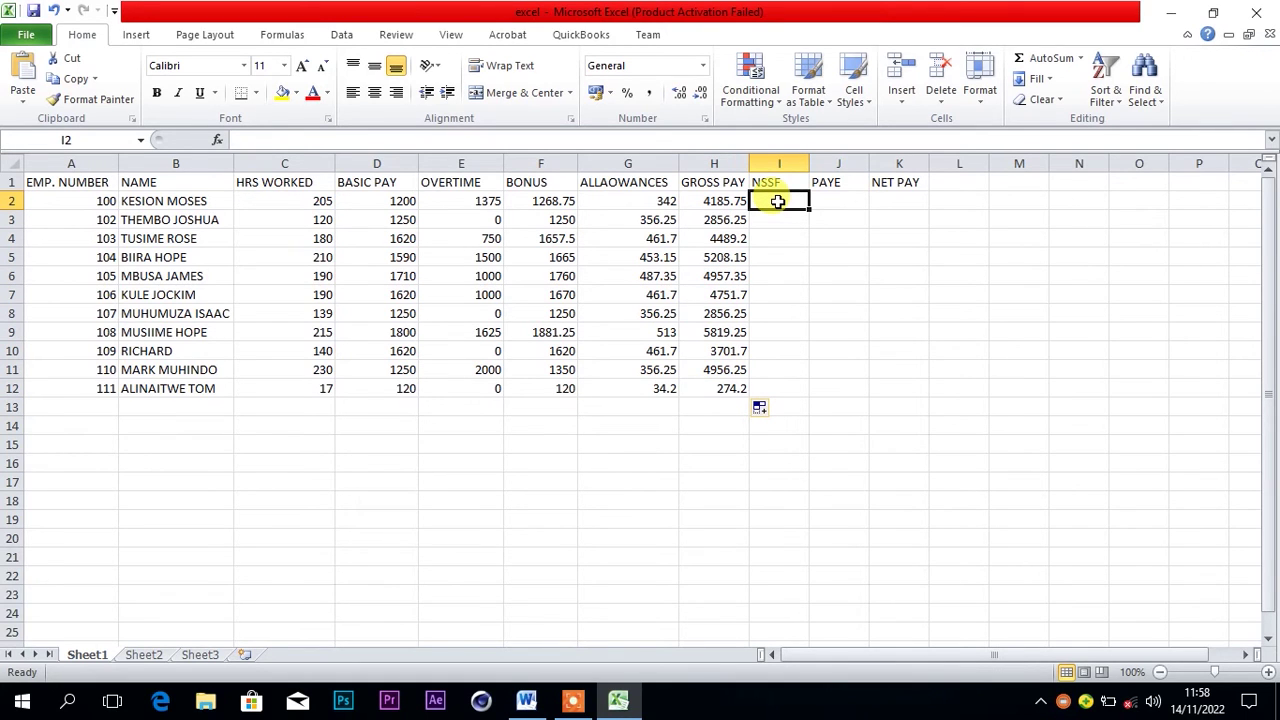
click(716, 203)
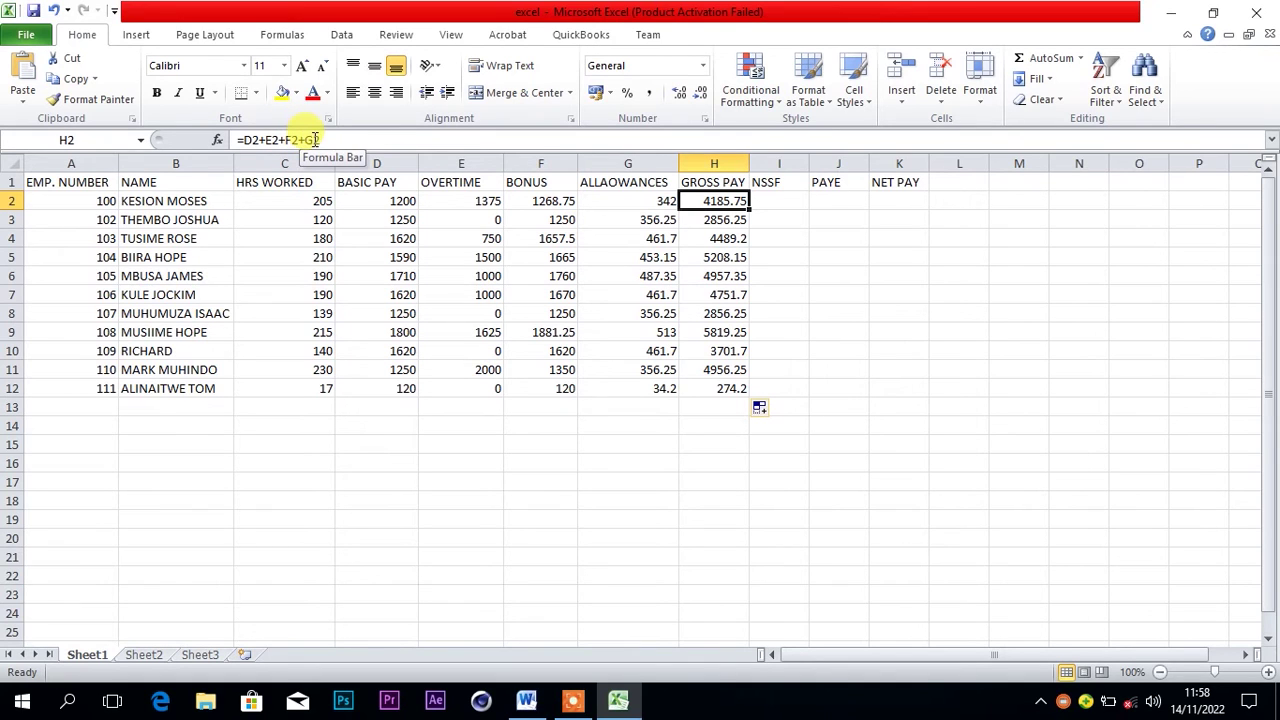
click(705, 220)
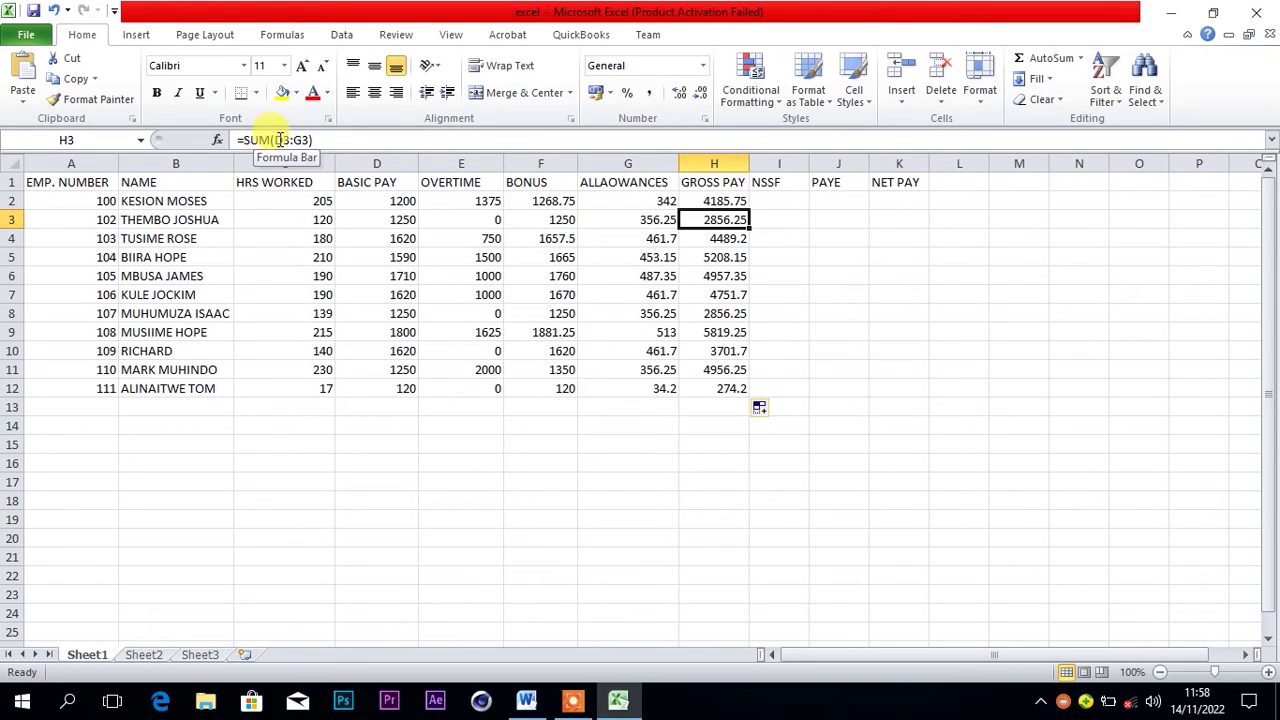
click(319, 140)
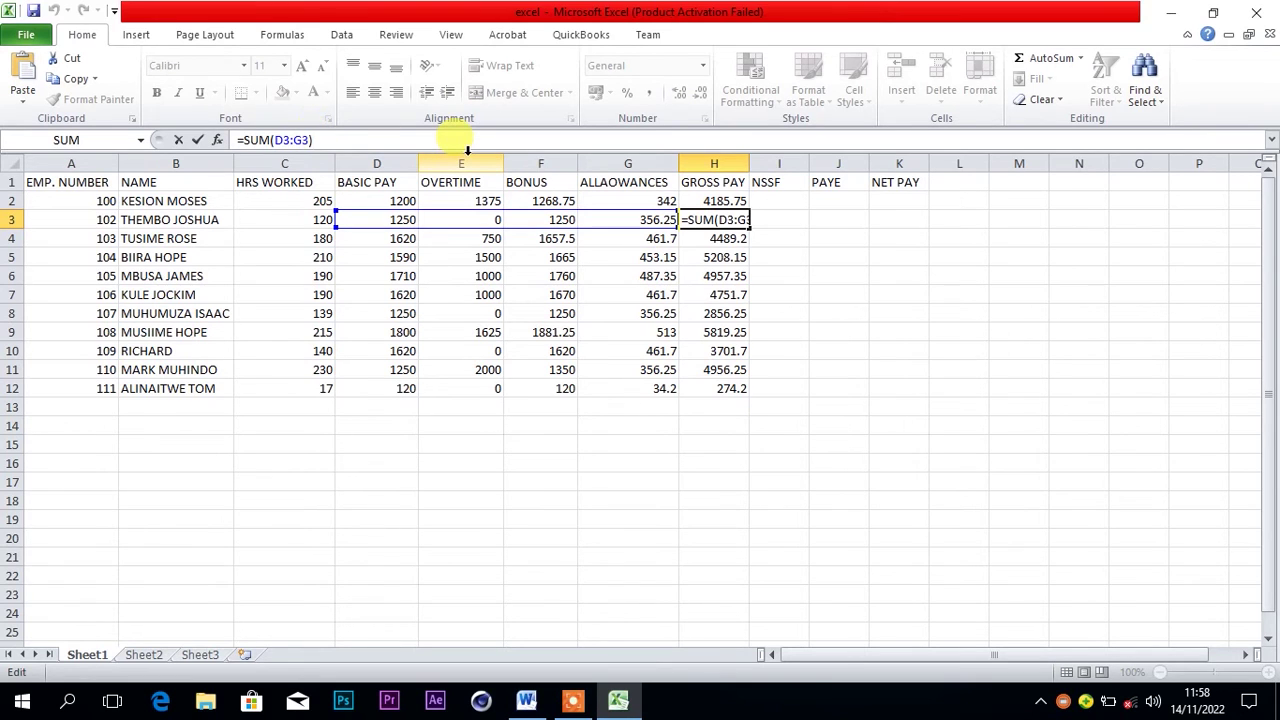
key(Return)
click(778, 202)
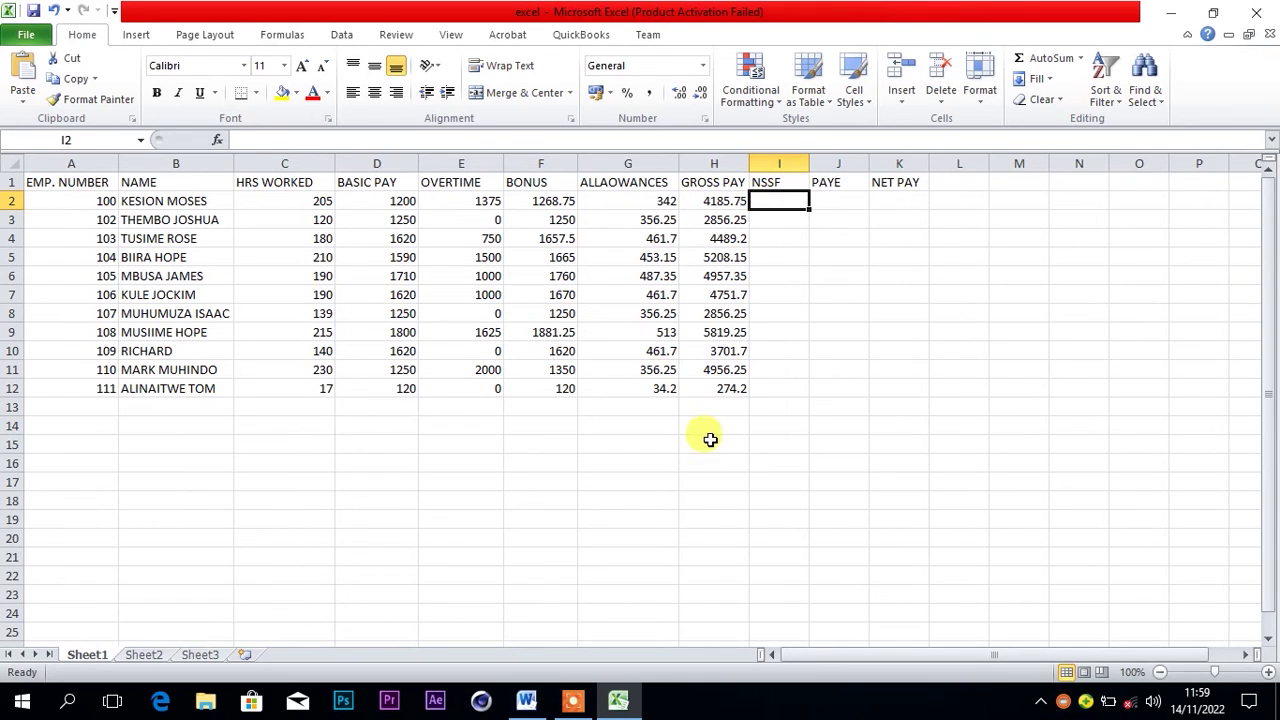
click(526, 703)
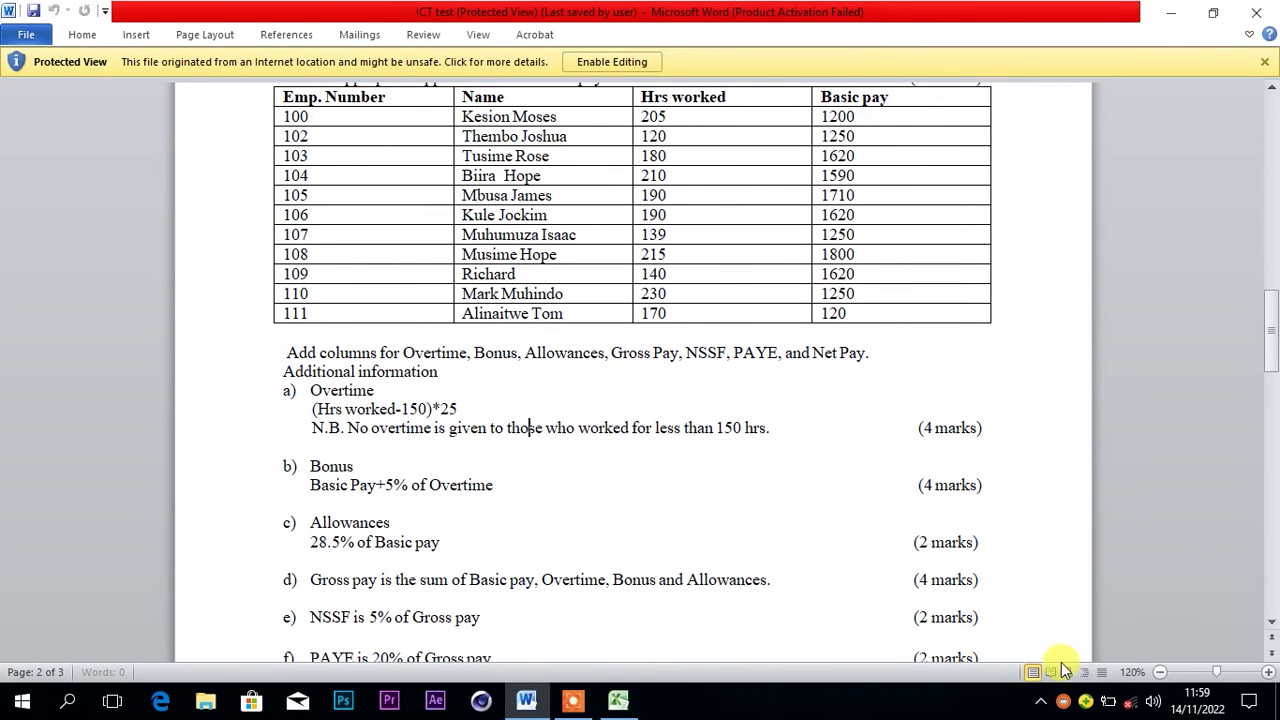
scroll(1272, 625, down, 4)
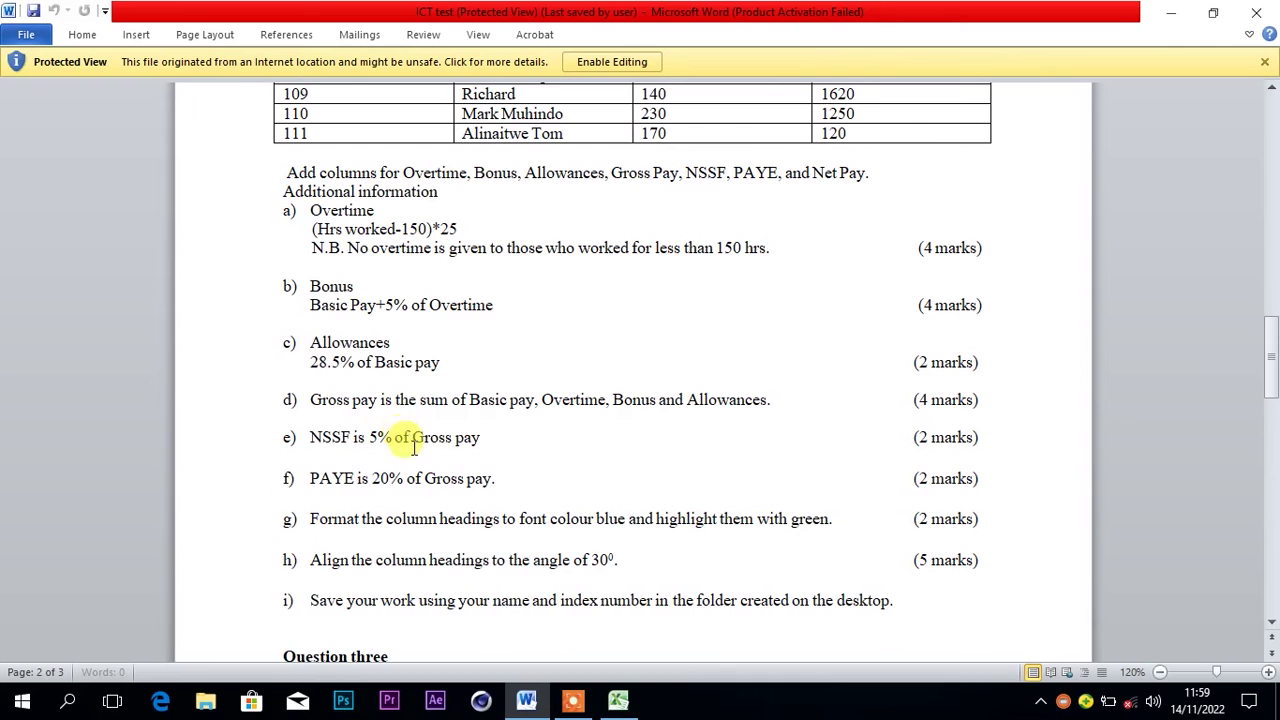
click(618, 703)
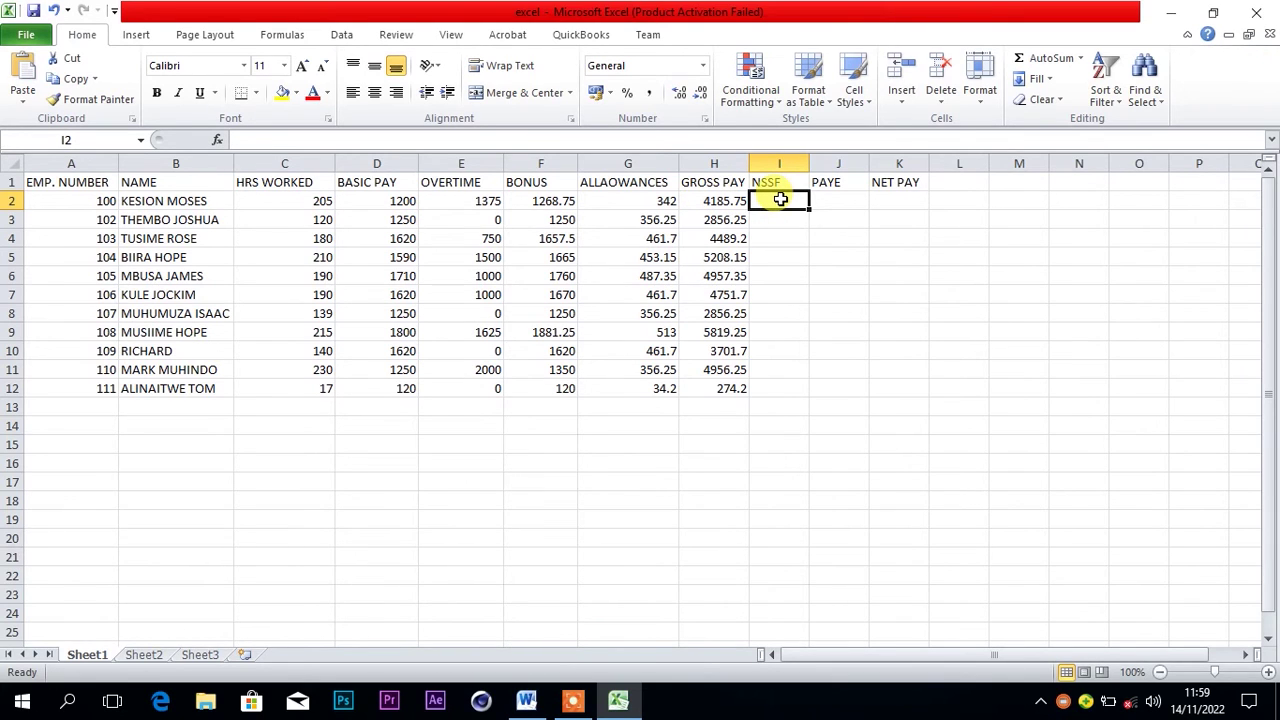
Enter NSSF formulas =5/100*H2 in I2 and =5/100*H3 in I3
text(=)
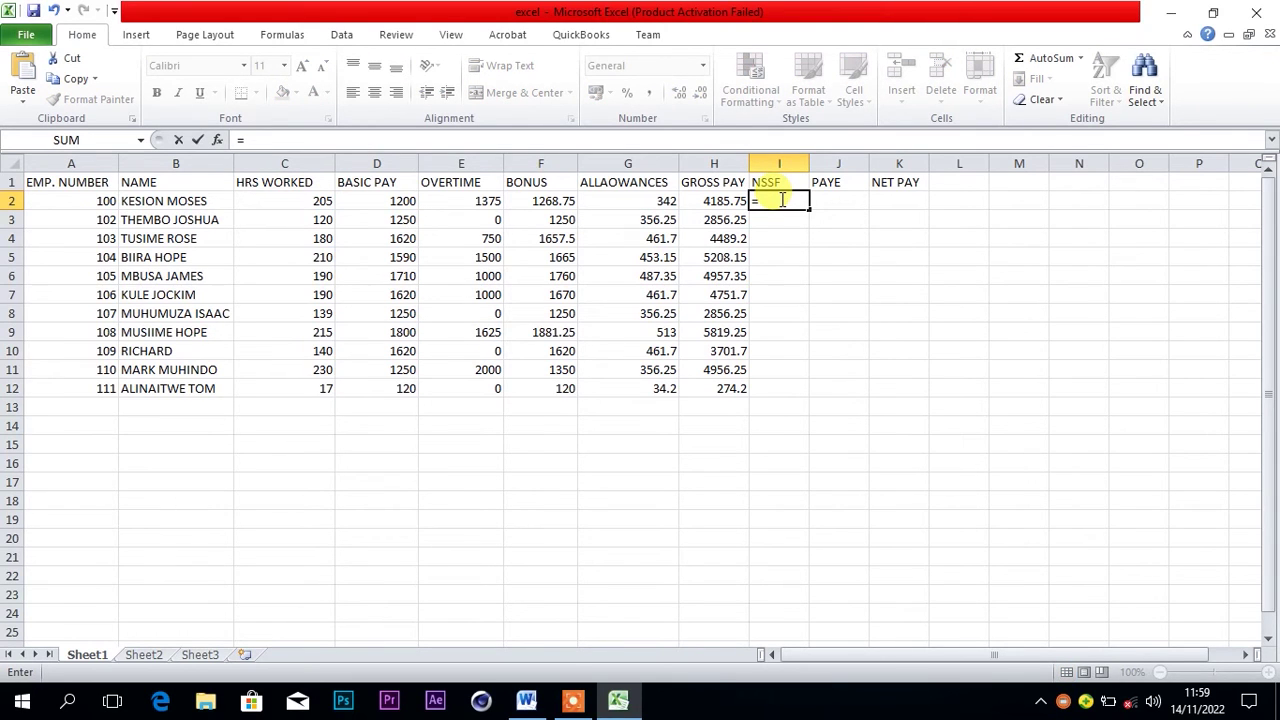
text(5/100)
text(*)
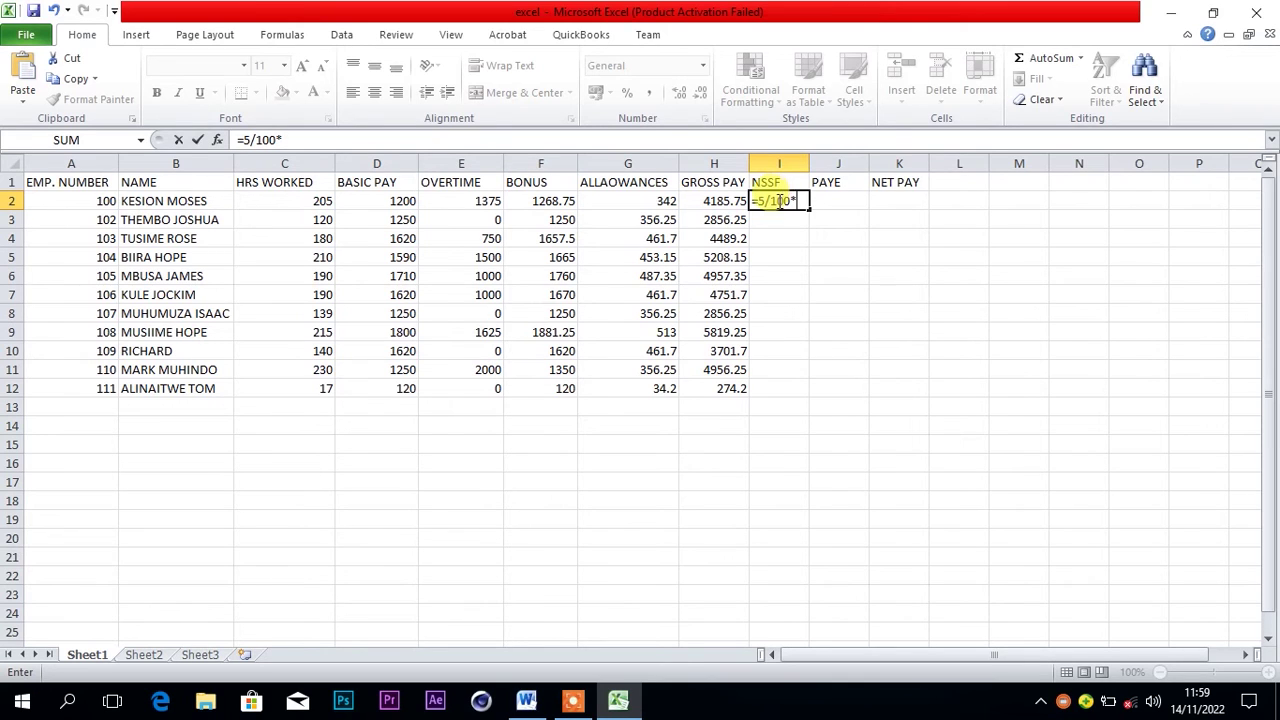
click(703, 201)
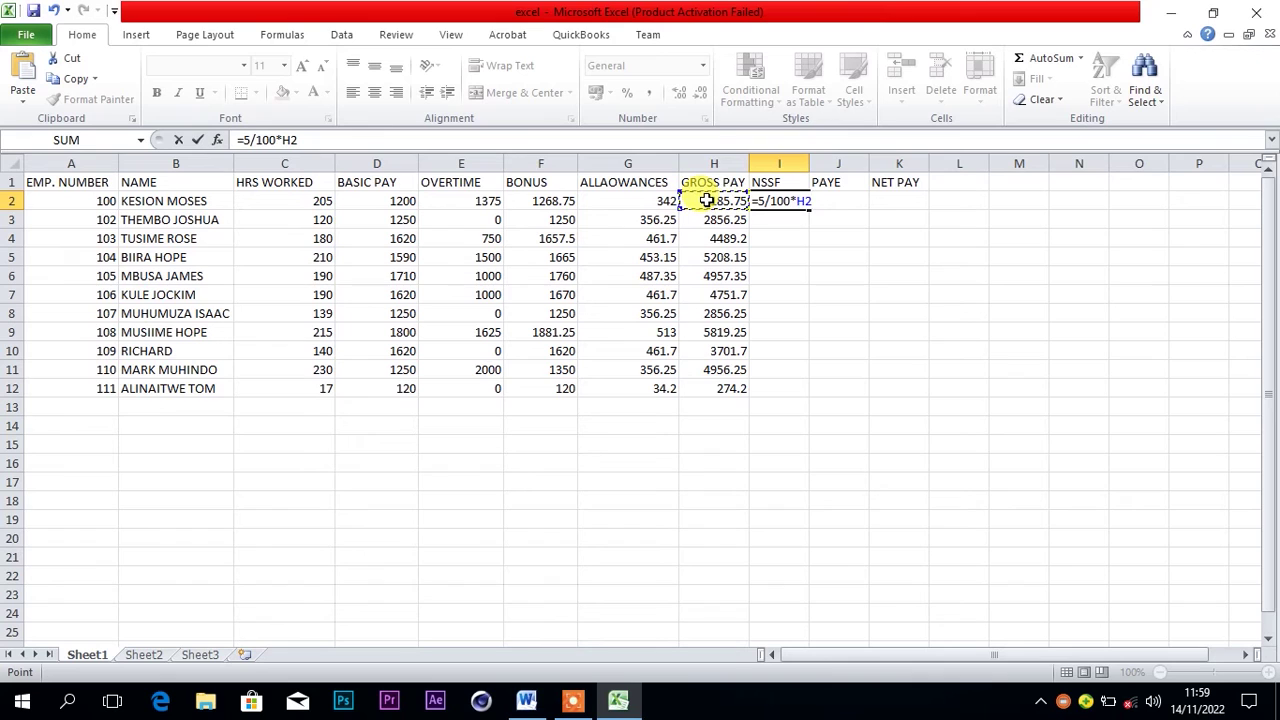
key(Return)
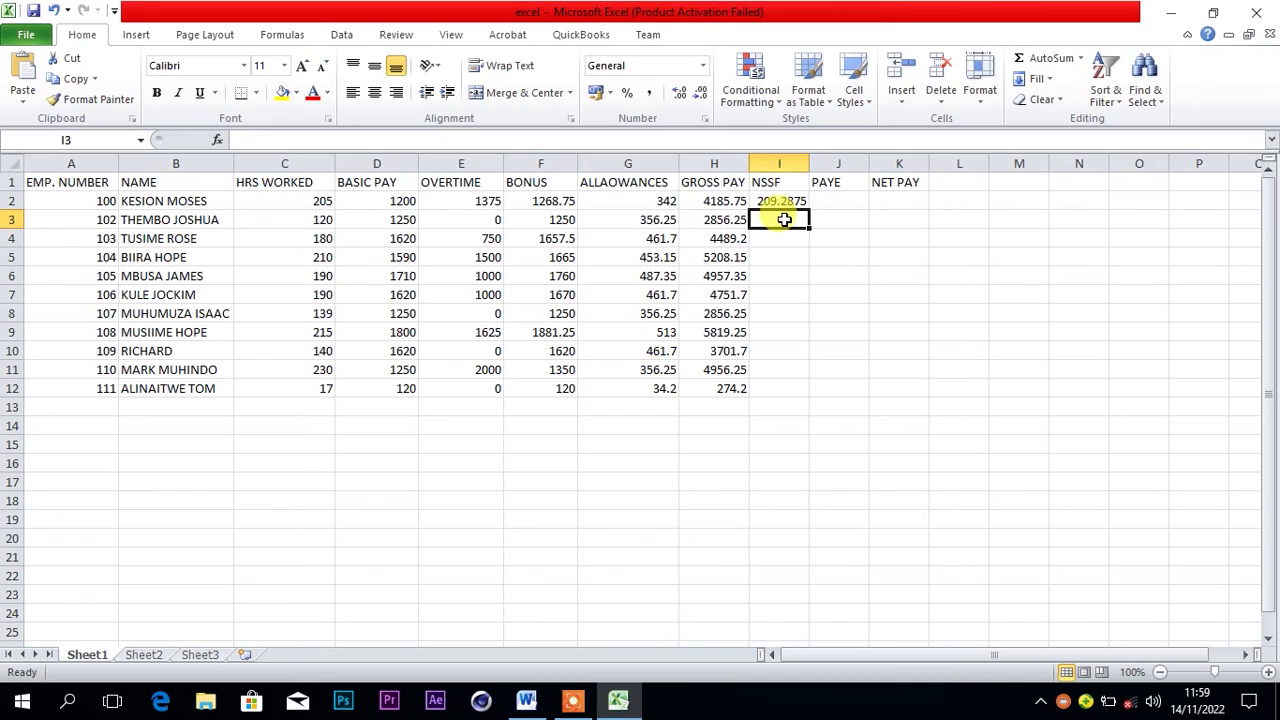
text(=)
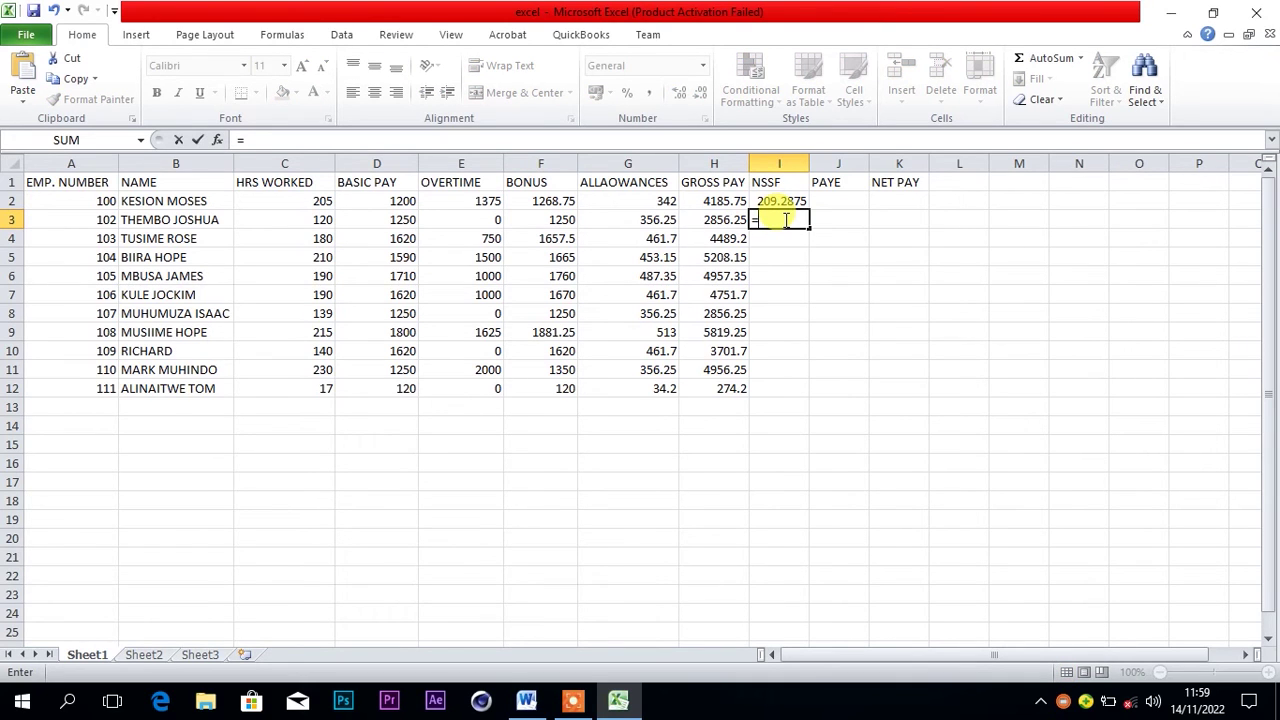
text(5/100*)
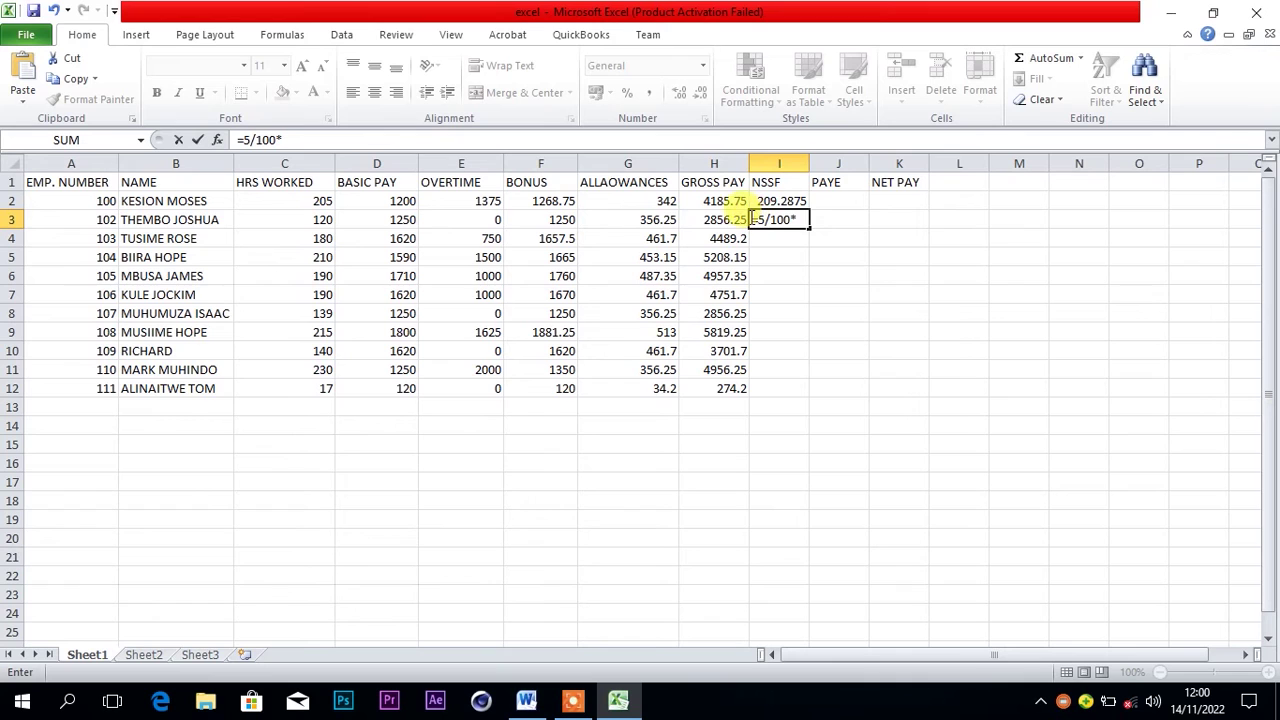
click(737, 219)
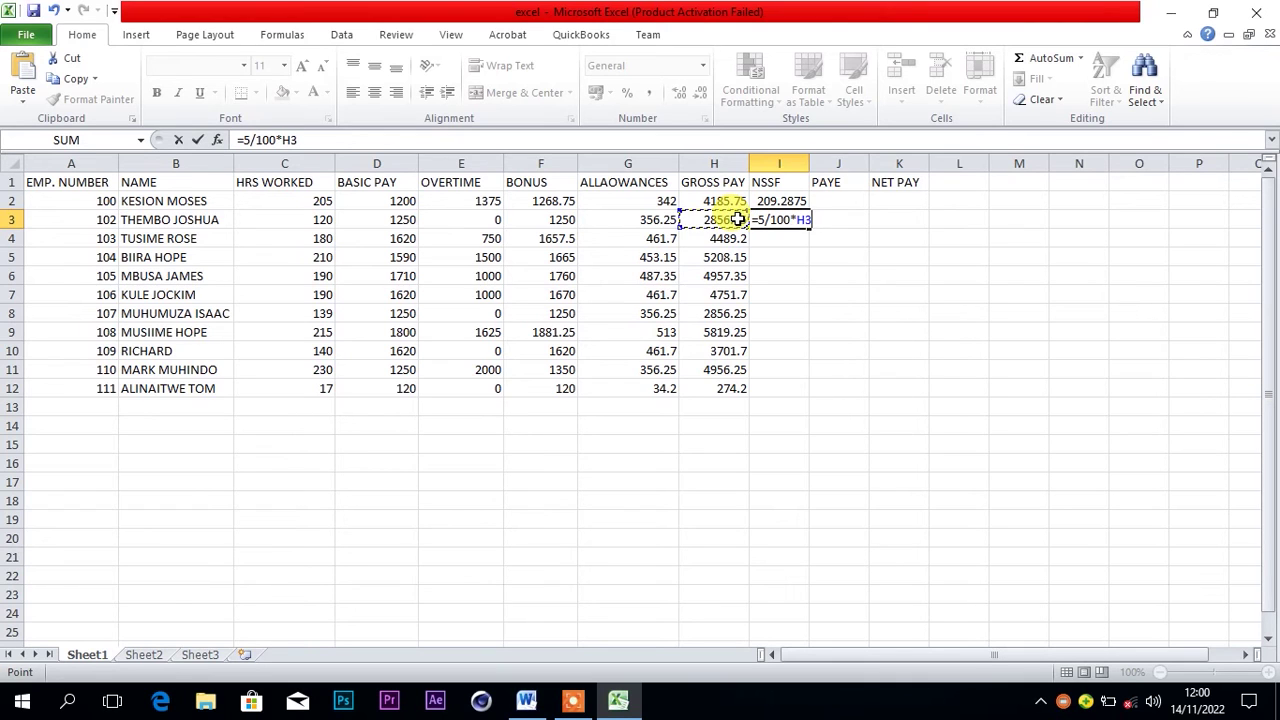
key(Return)
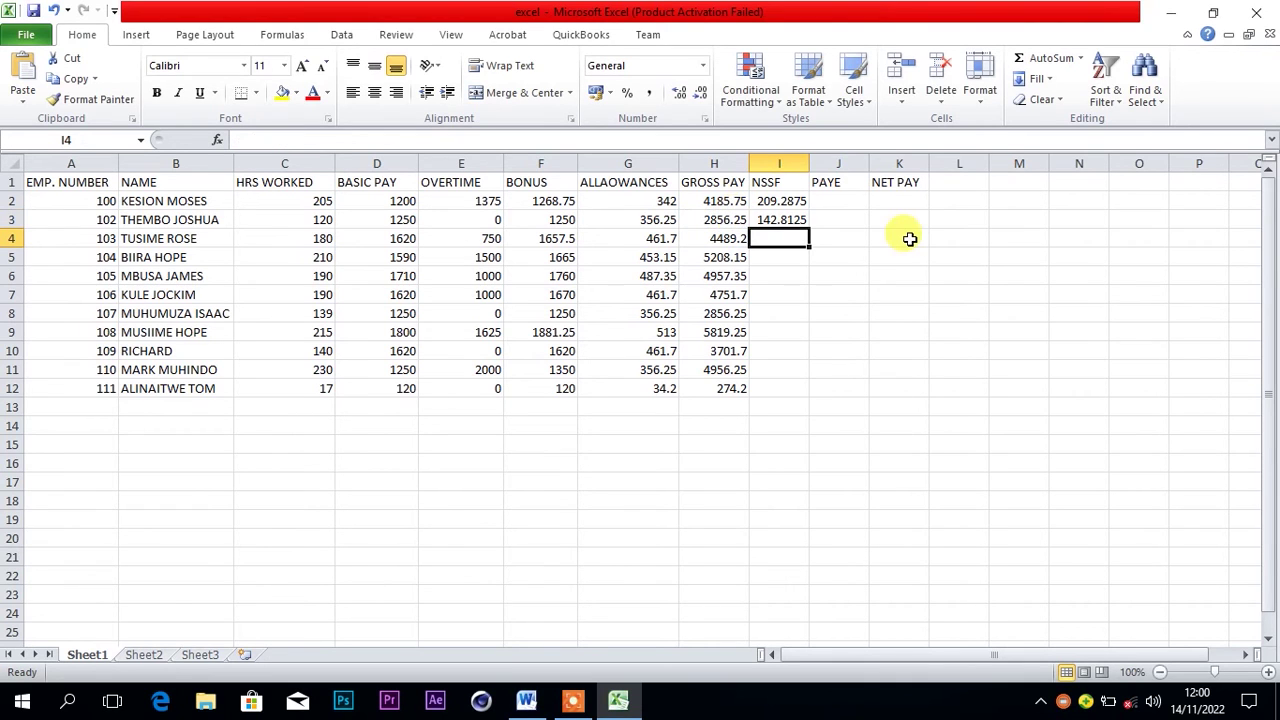
Fill the NSSF formula from I3 down to I12
click(790, 221)
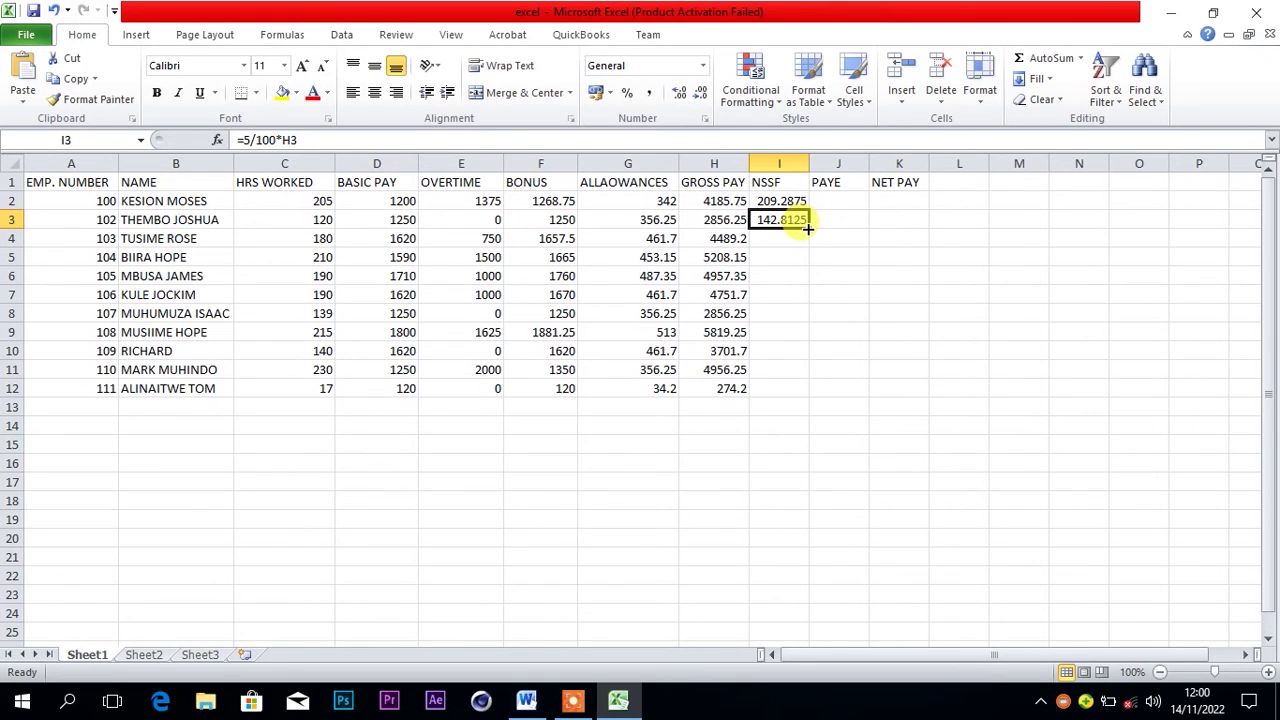
drag(808, 228, 812, 393)
click(840, 334)
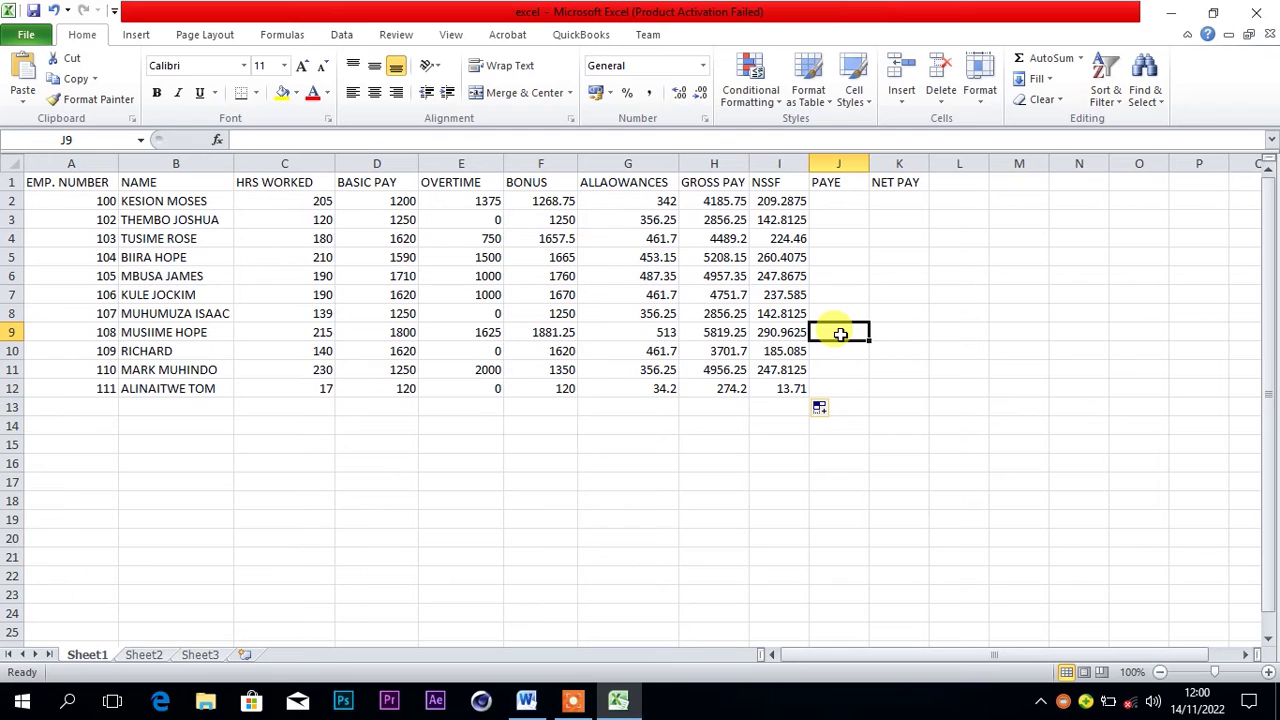
click(846, 199)
key(alt+Tab)
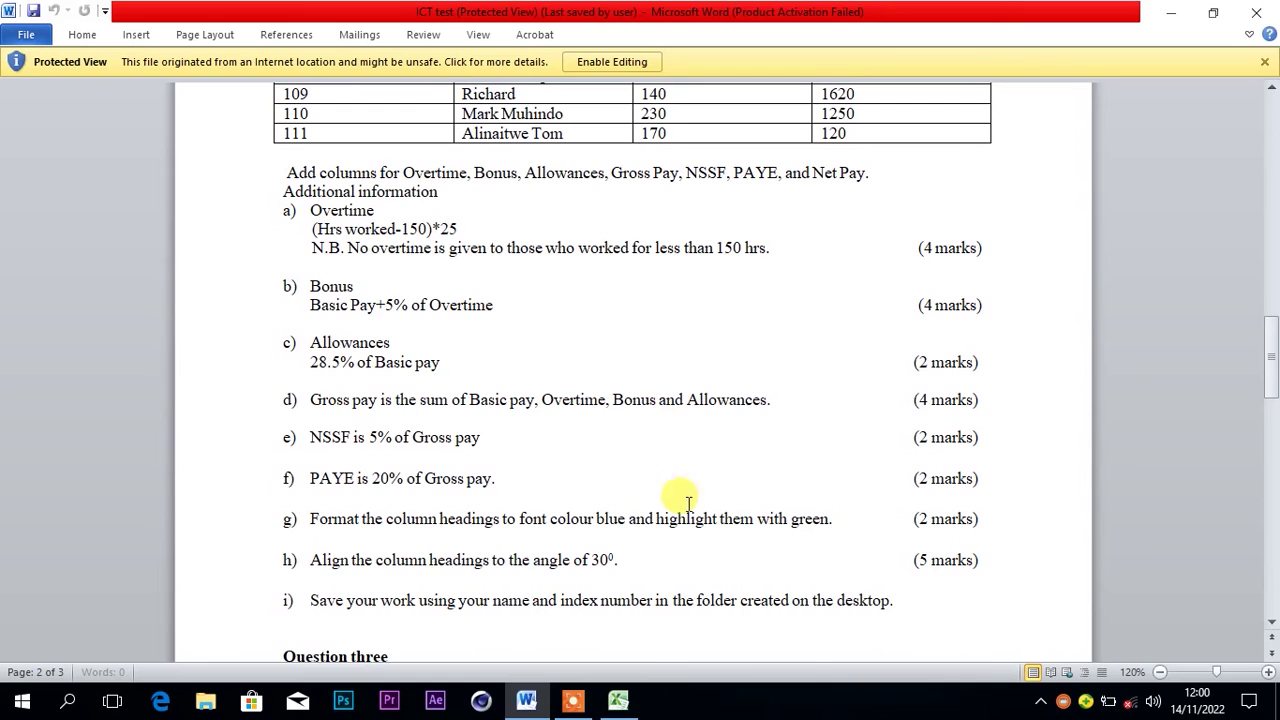
click(1273, 626)
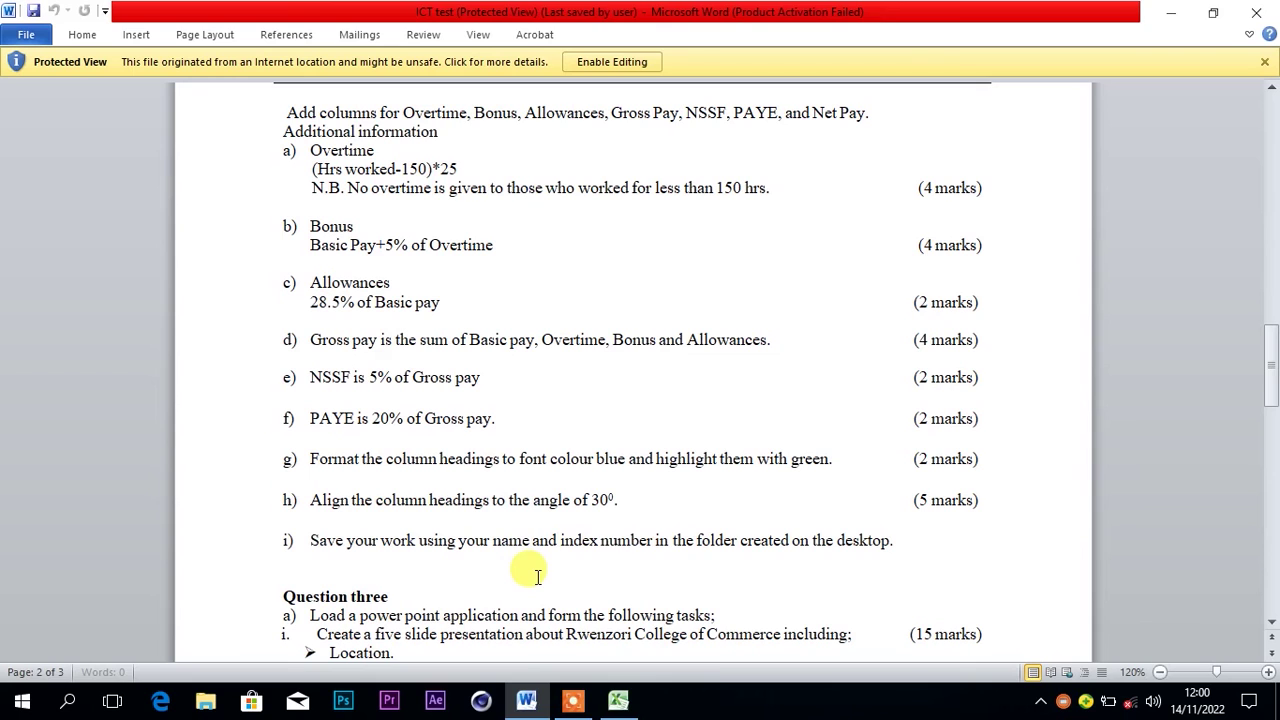
click(617, 703)
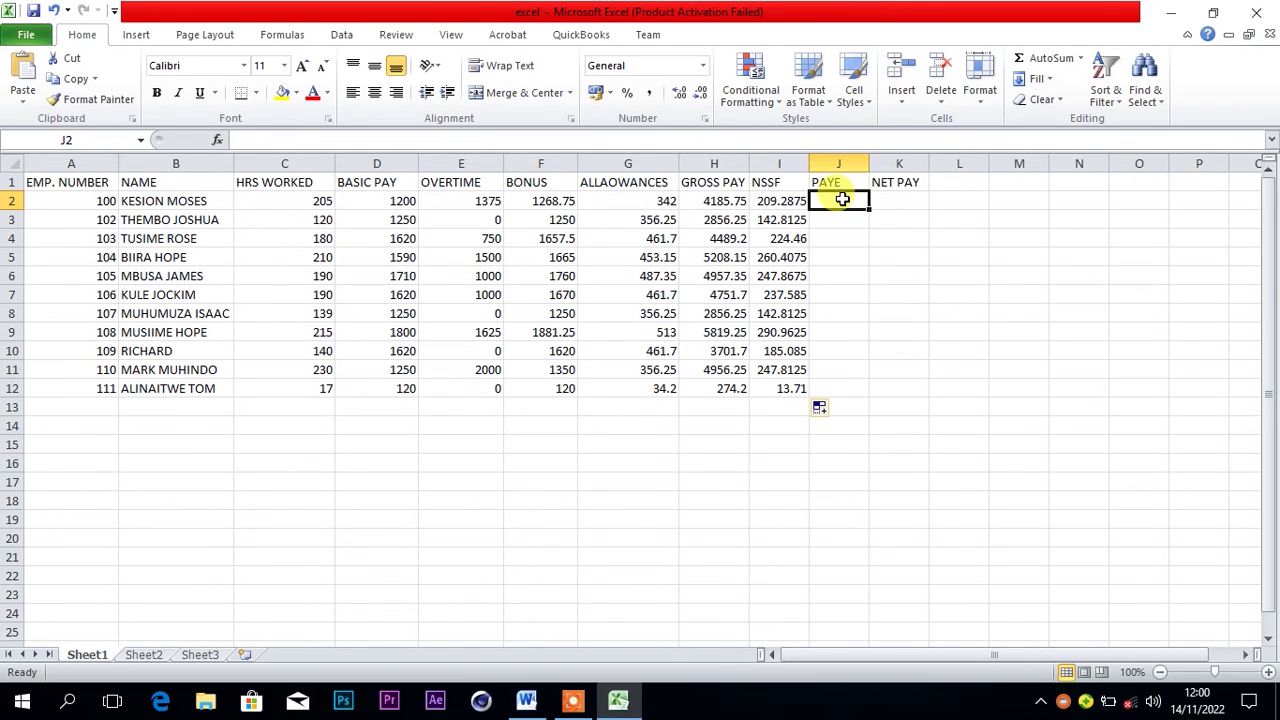
Enter PAYE formulas =20/100*H2 in J2 and =20/100*H3 in J3
text(=20)
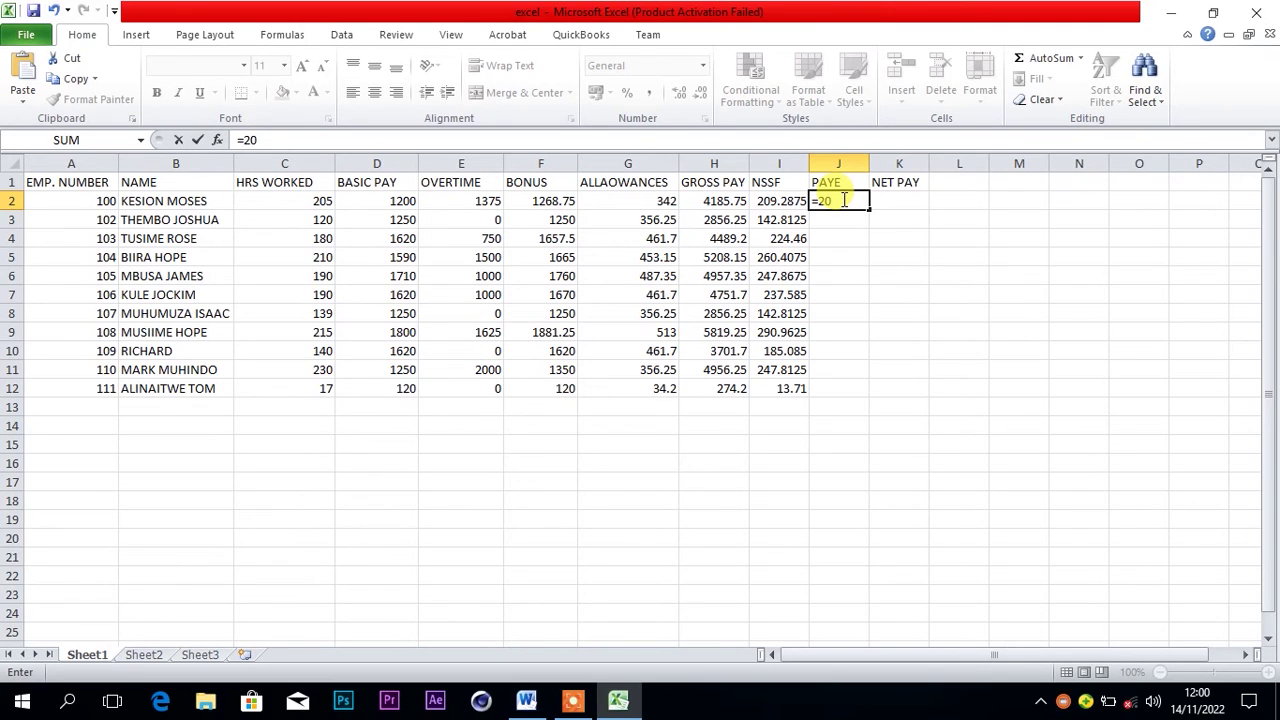
text(/100)
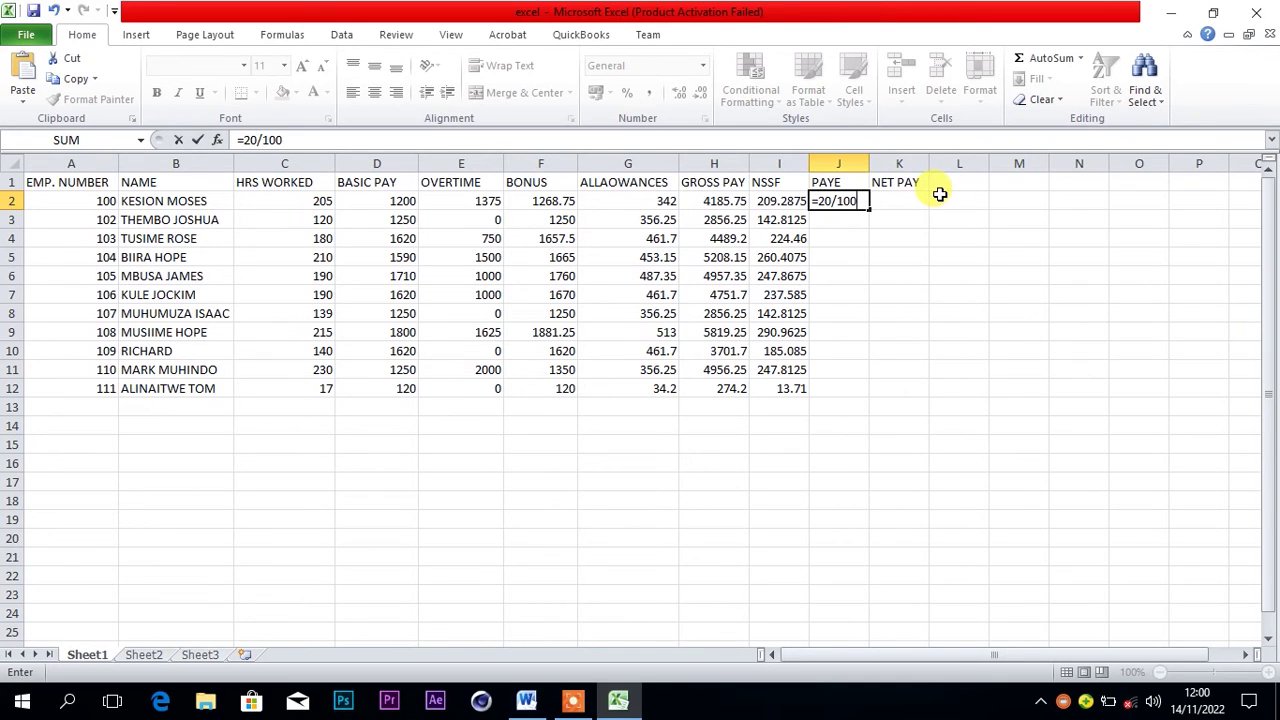
text(*)
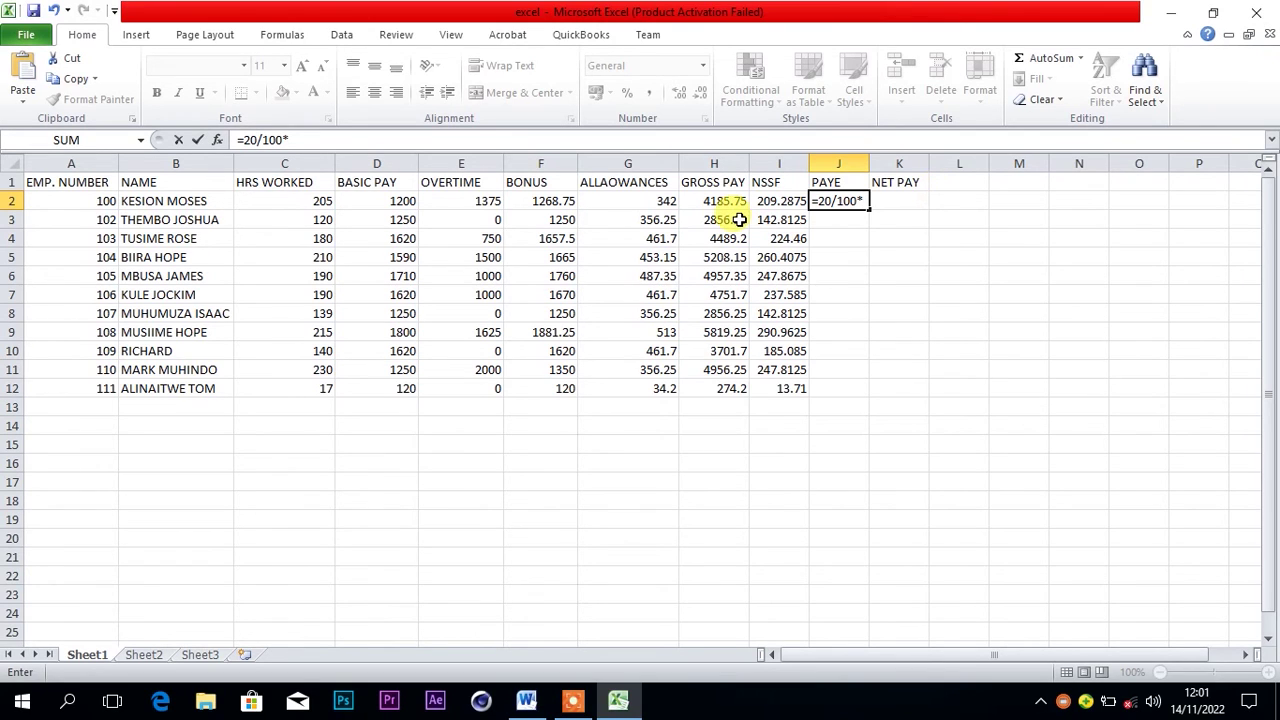
click(724, 201)
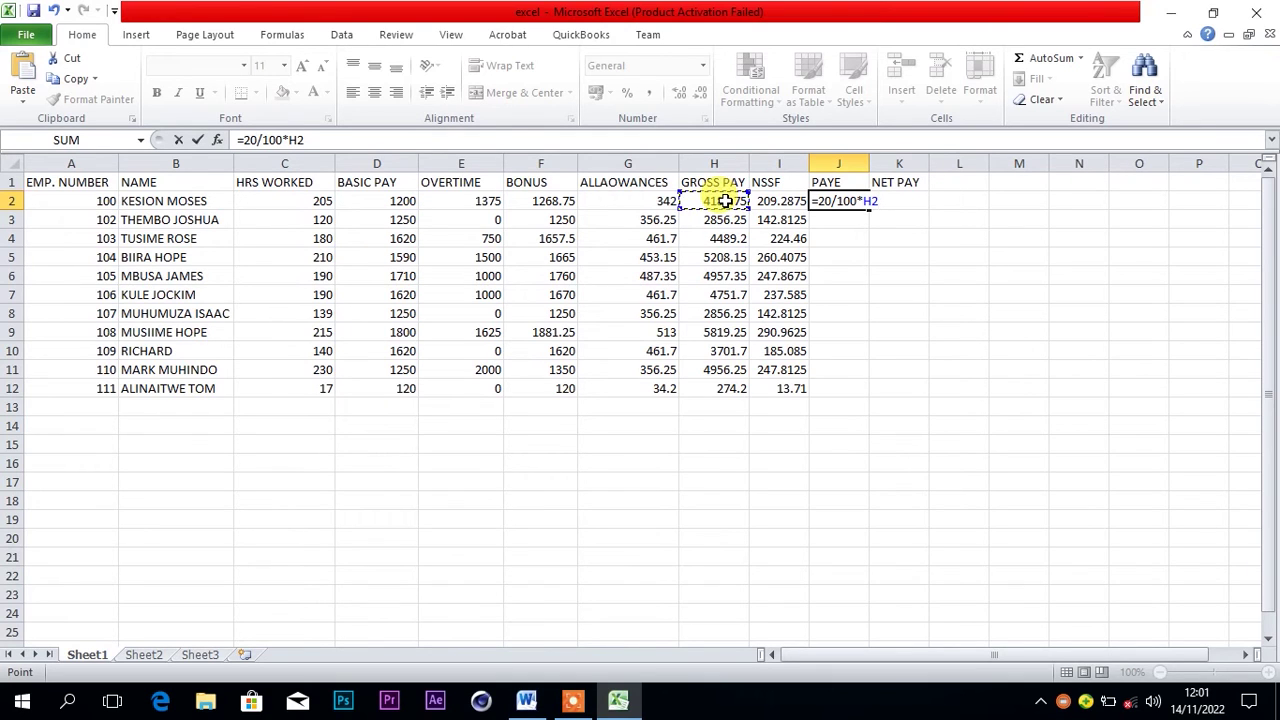
key(Return)
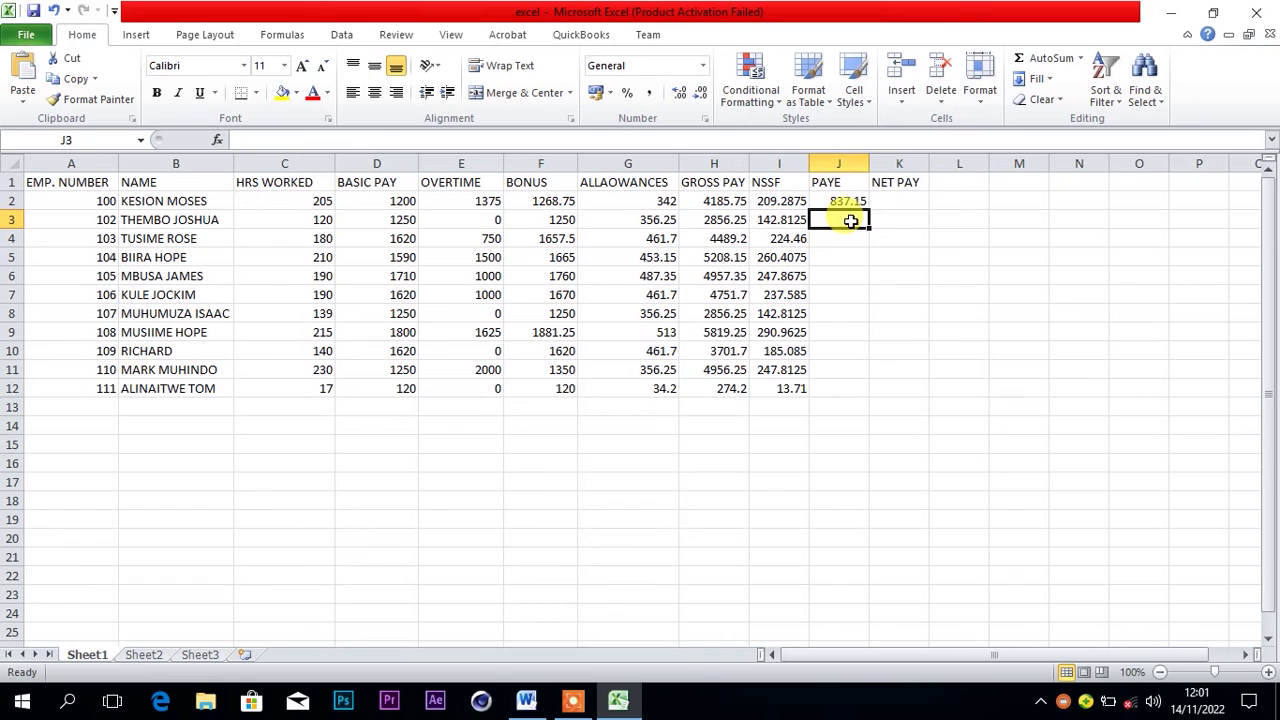
text(=)
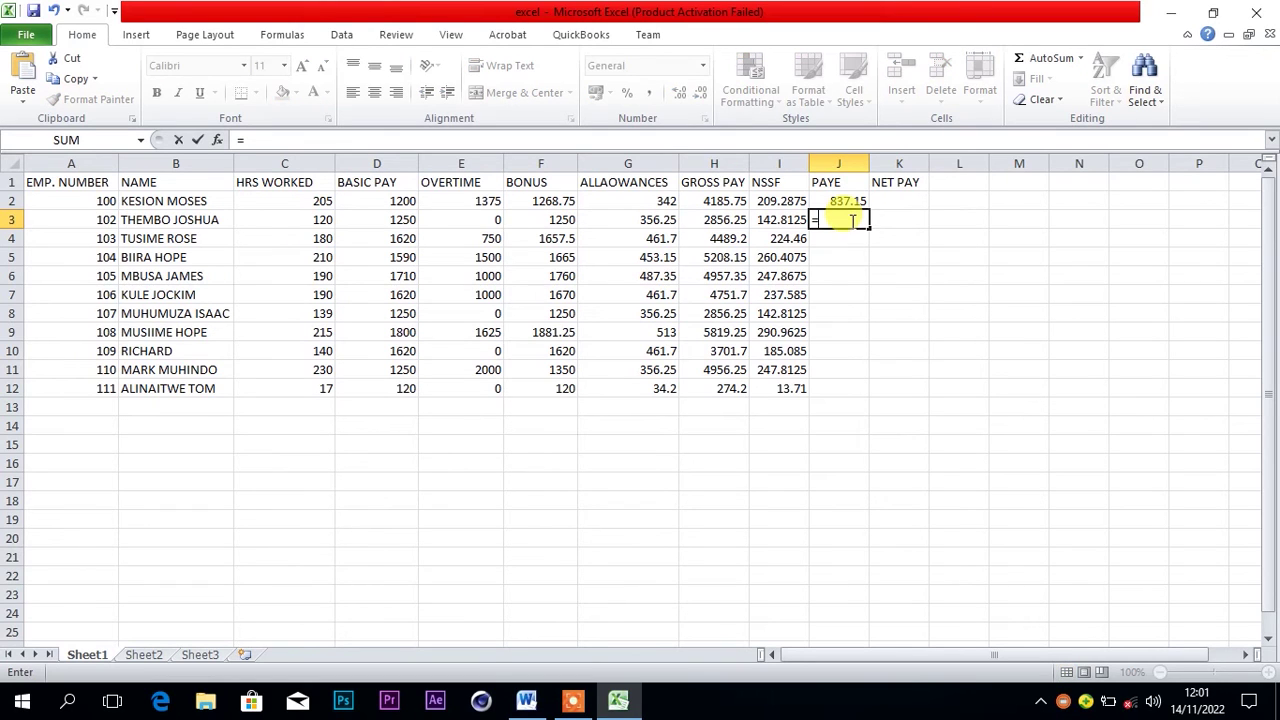
text(20/100*)
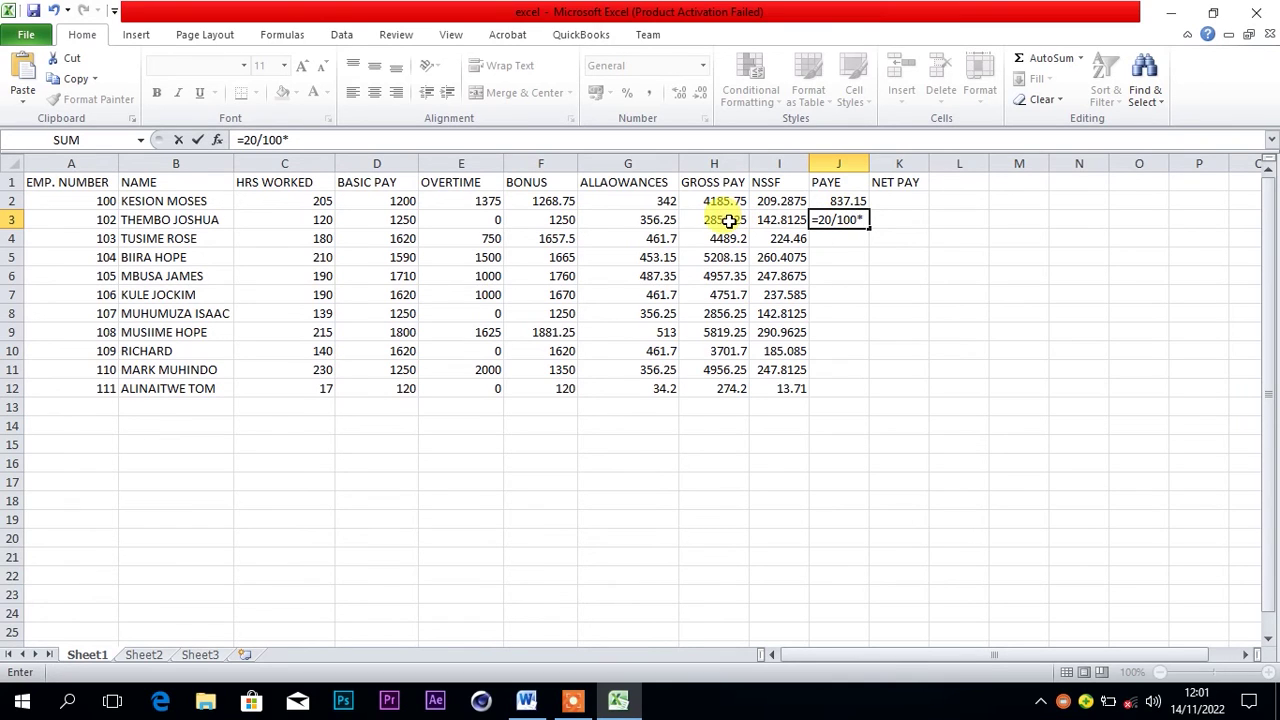
click(730, 220)
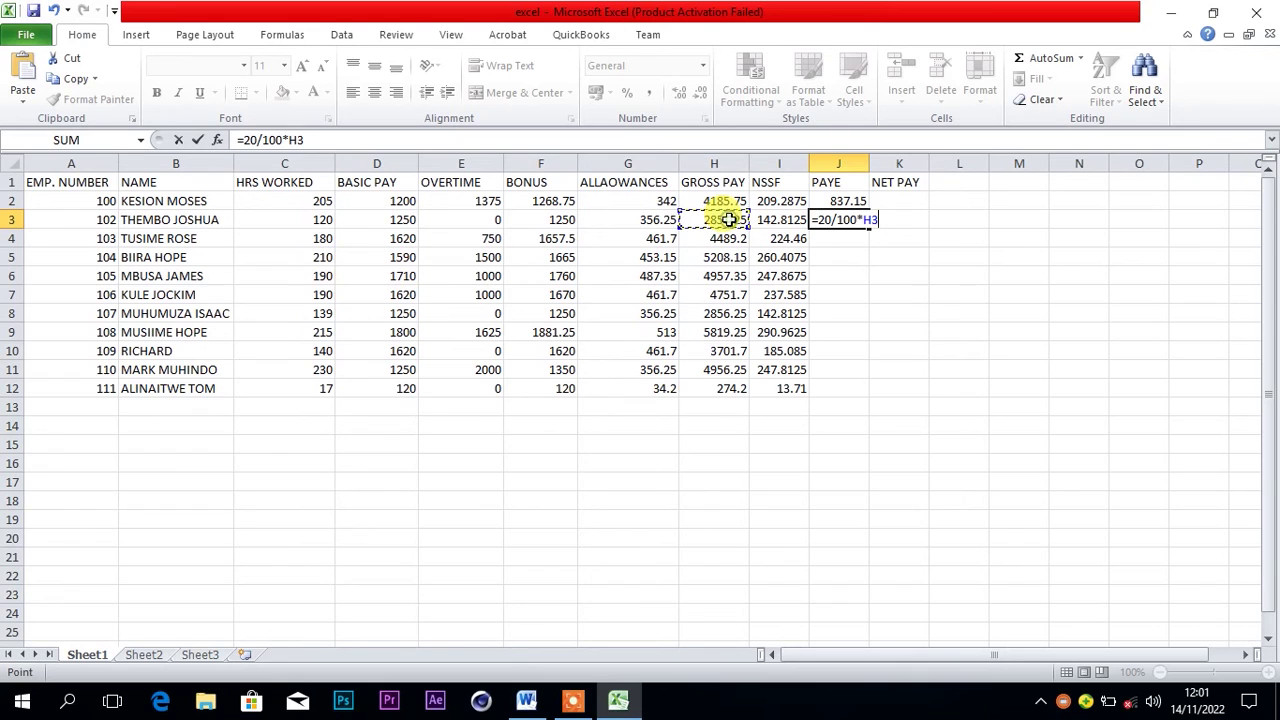
key(Return)
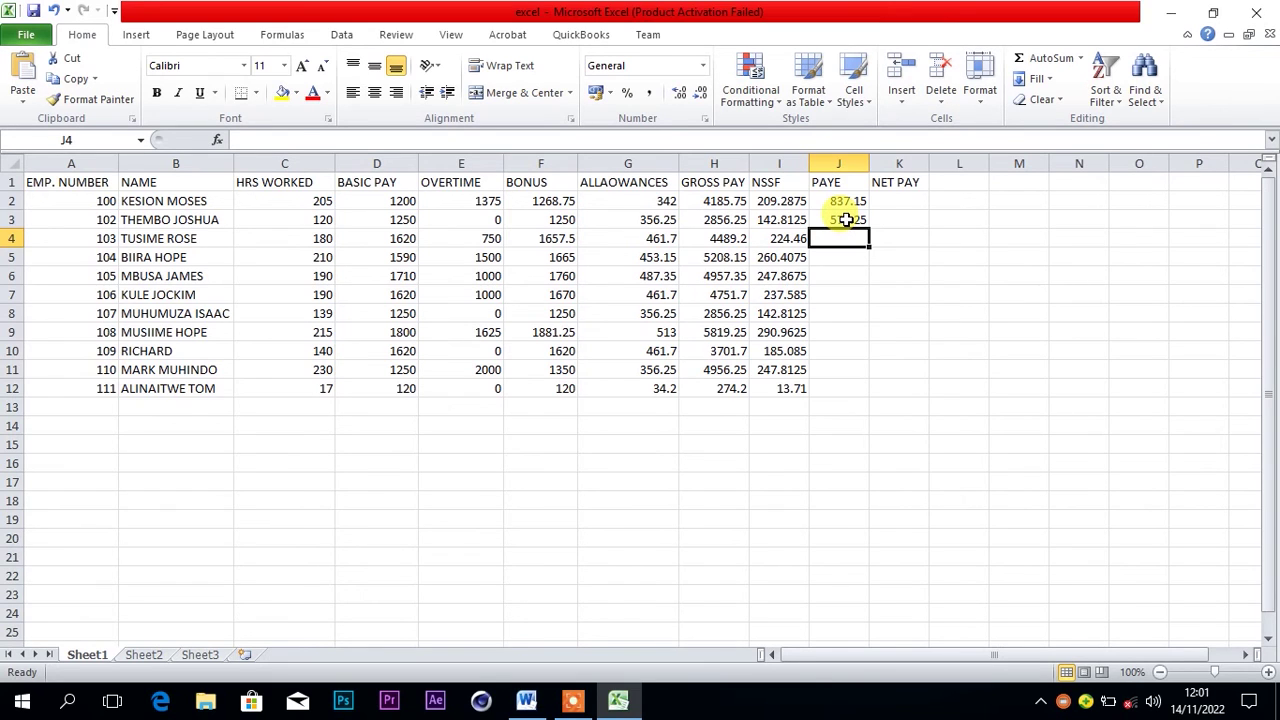
Fill the PAYE formula from J3 down to J12, ending at 54.84
click(846, 220)
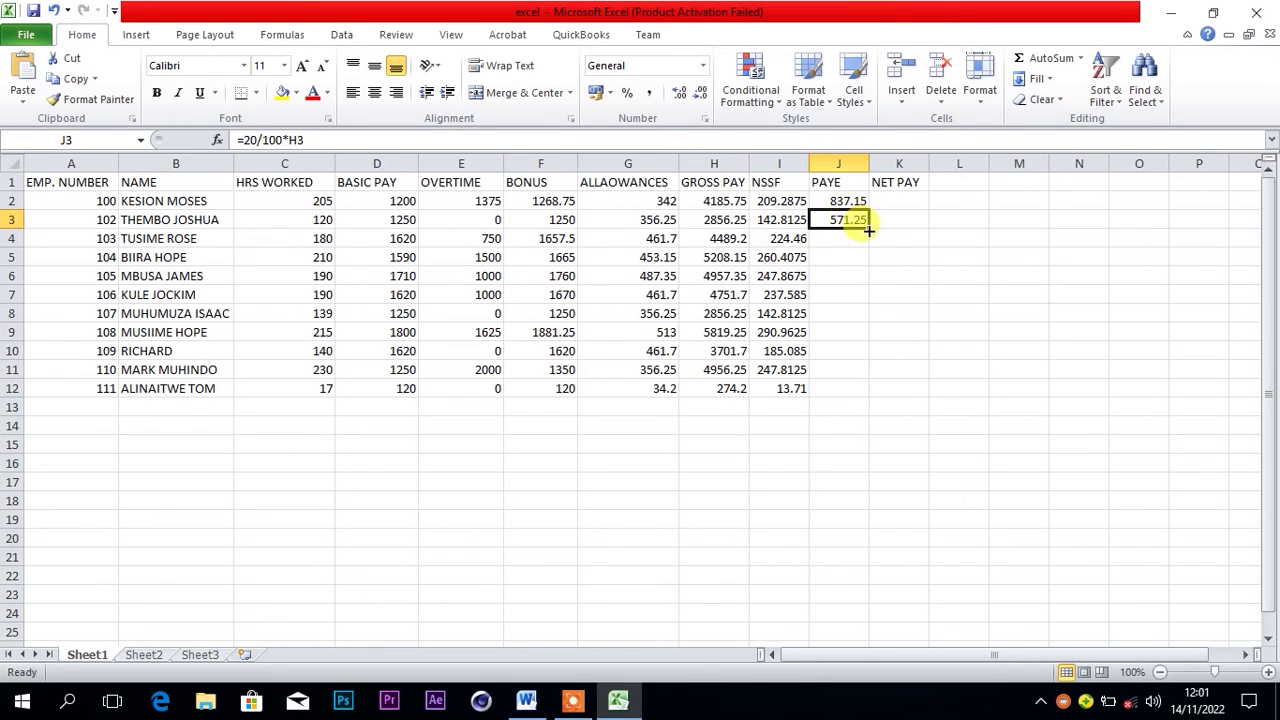
drag(869, 231, 866, 394)
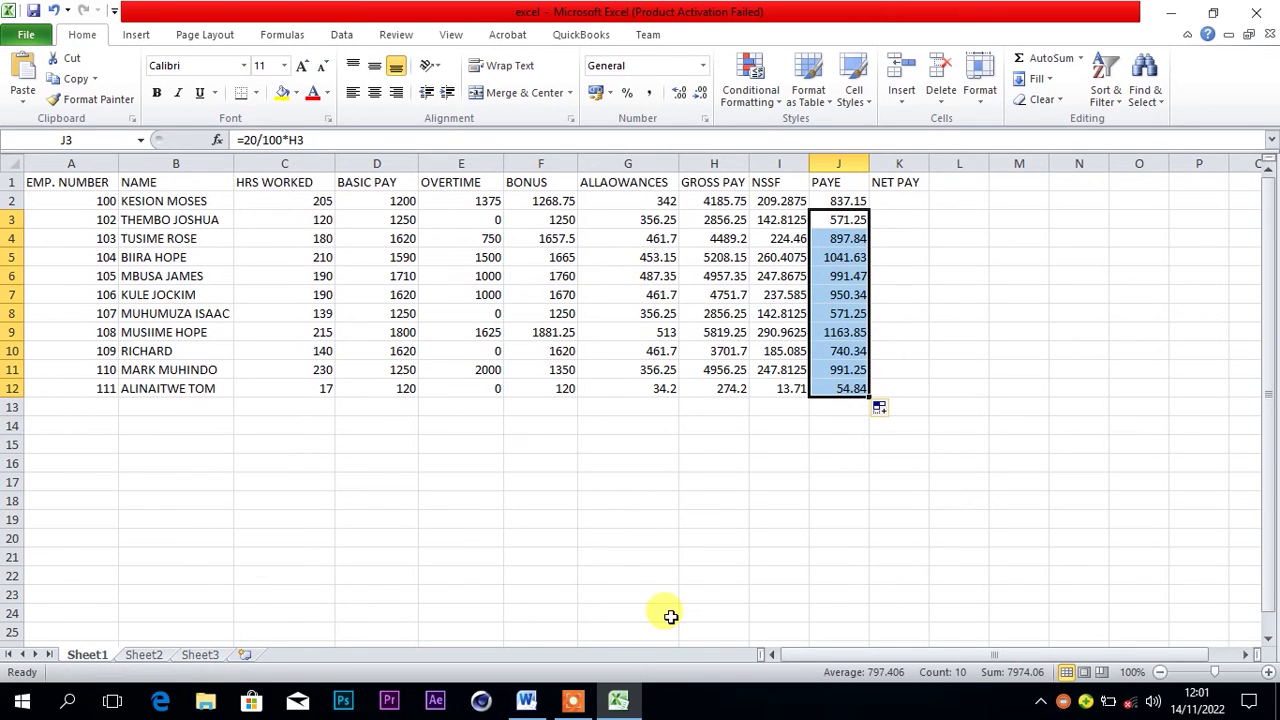
mouse_move(573, 705)
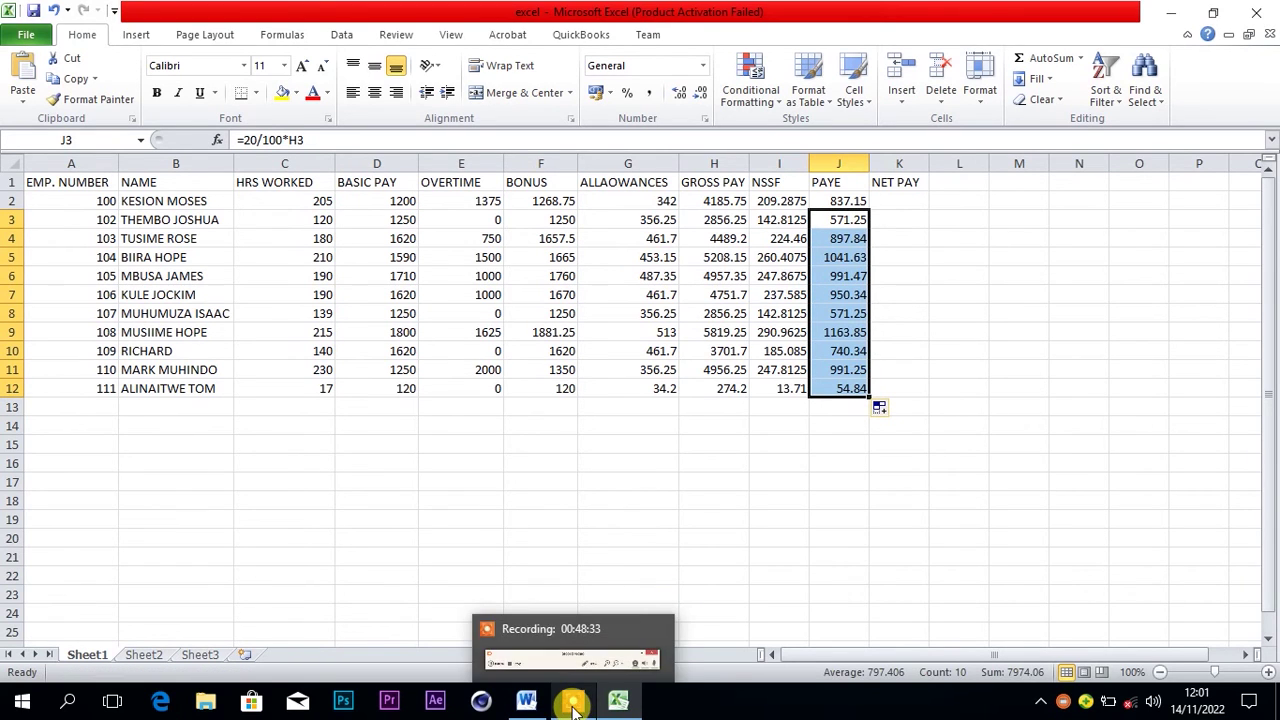
click(813, 466)
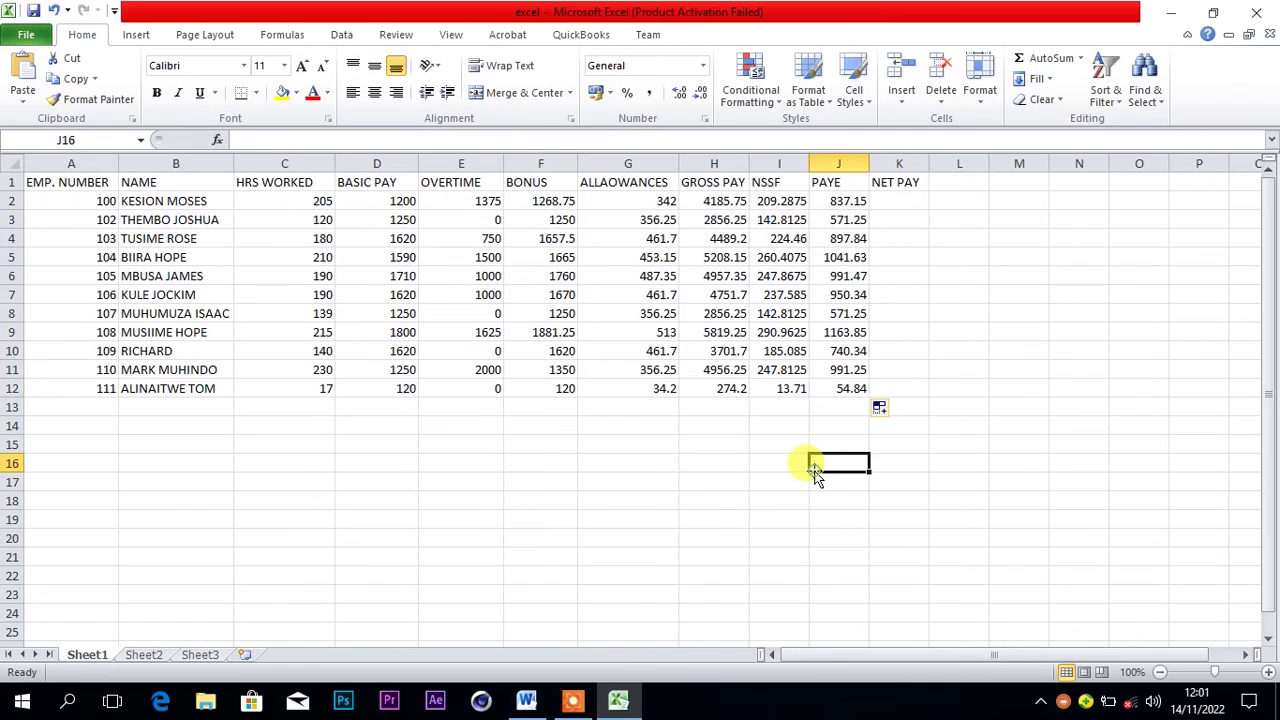
click(890, 367)
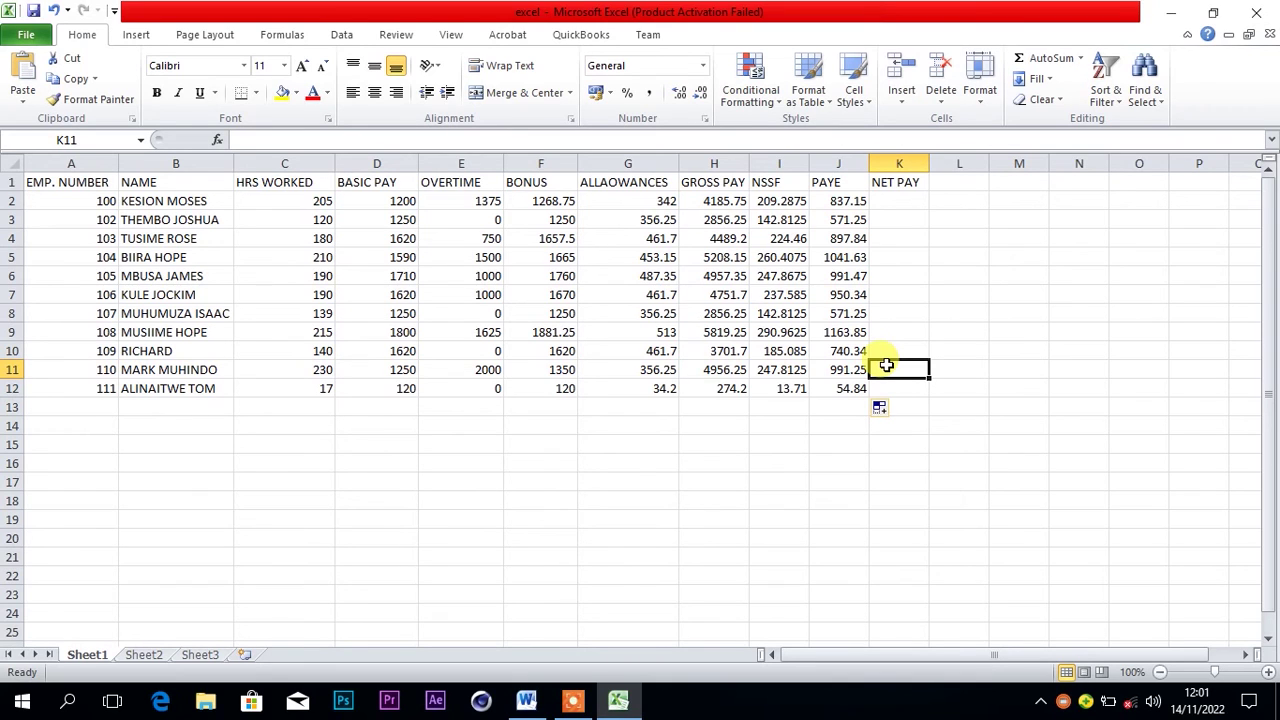
click(905, 202)
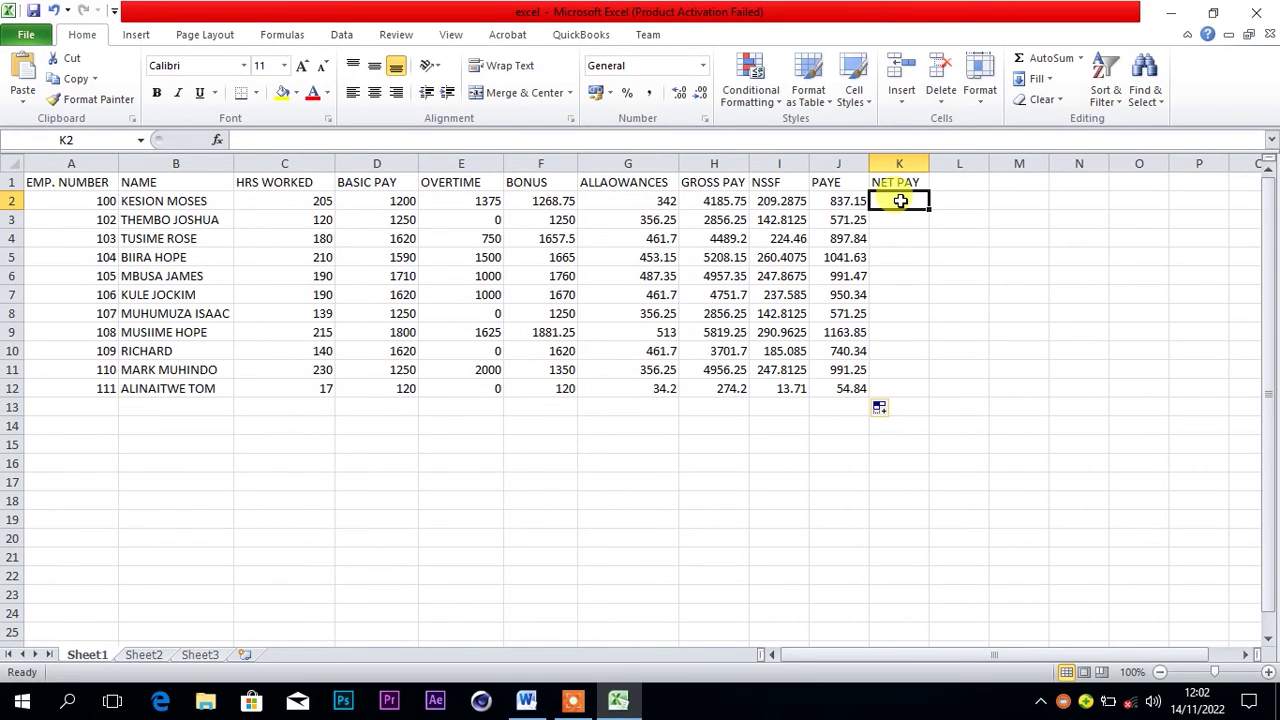
Enter the net pay formula =H2-I2-J2 in K2
text(=)
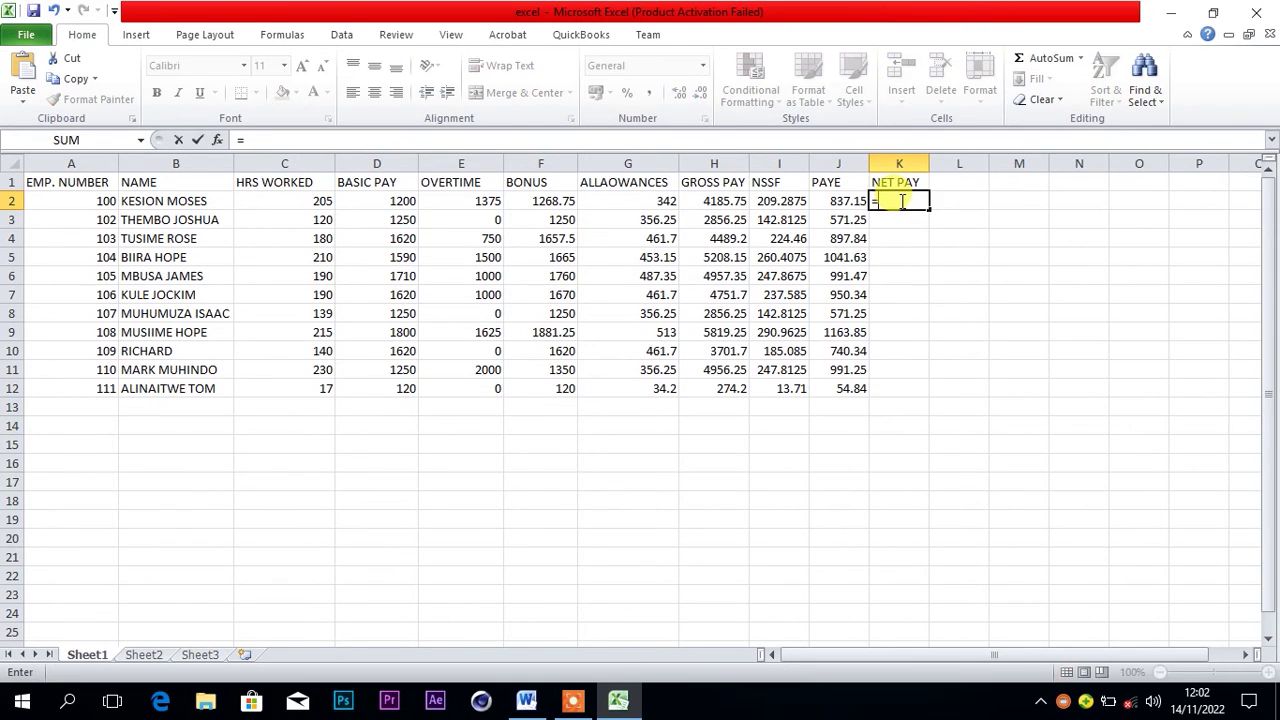
click(731, 201)
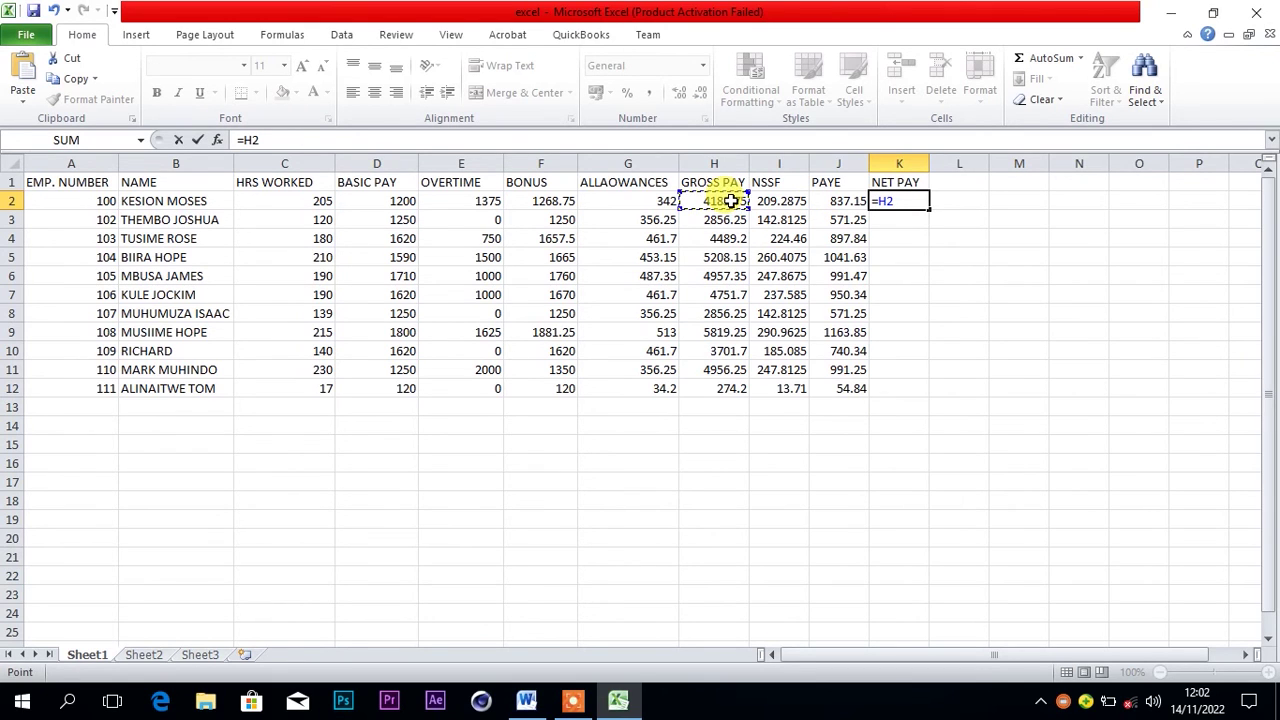
text(-)
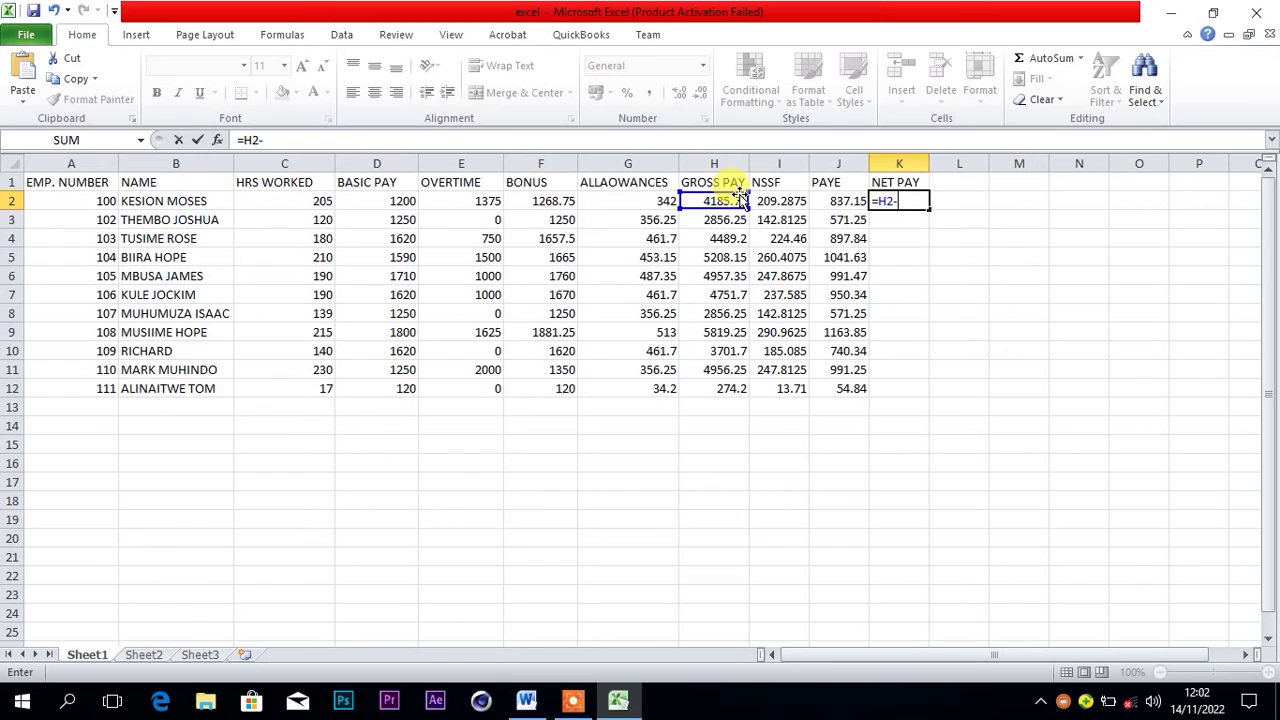
click(772, 201)
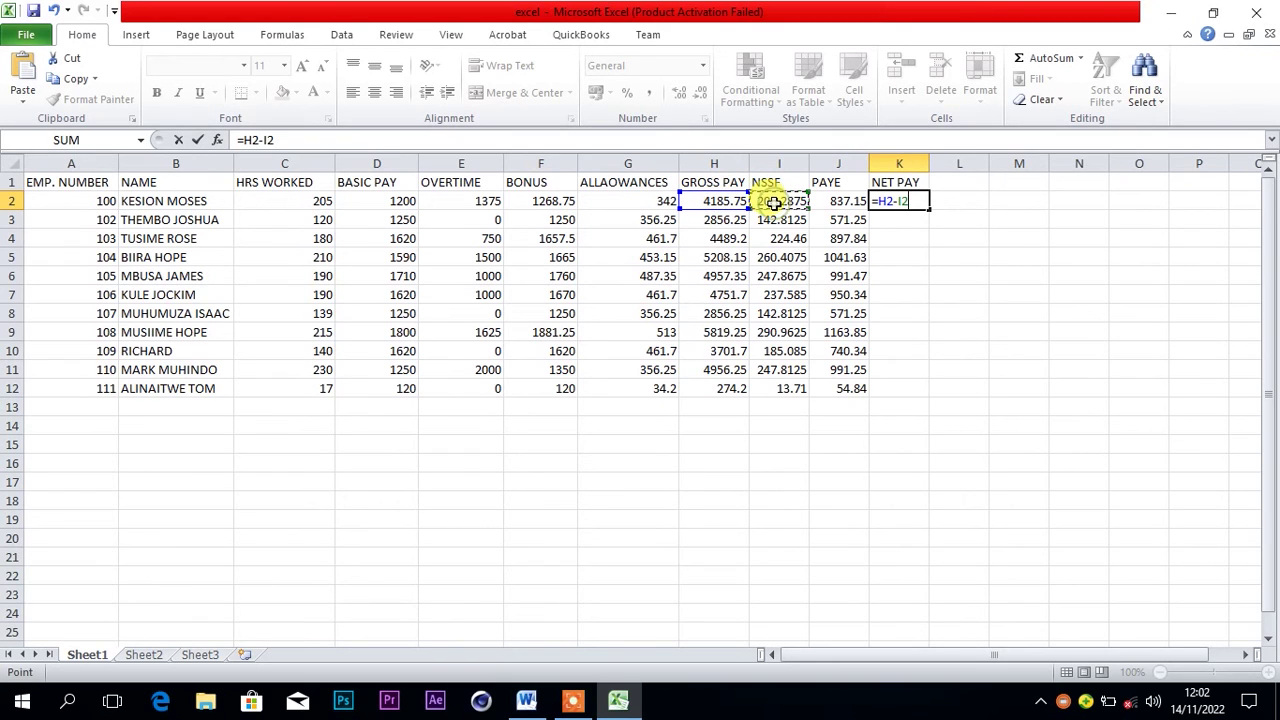
text(-)
click(827, 201)
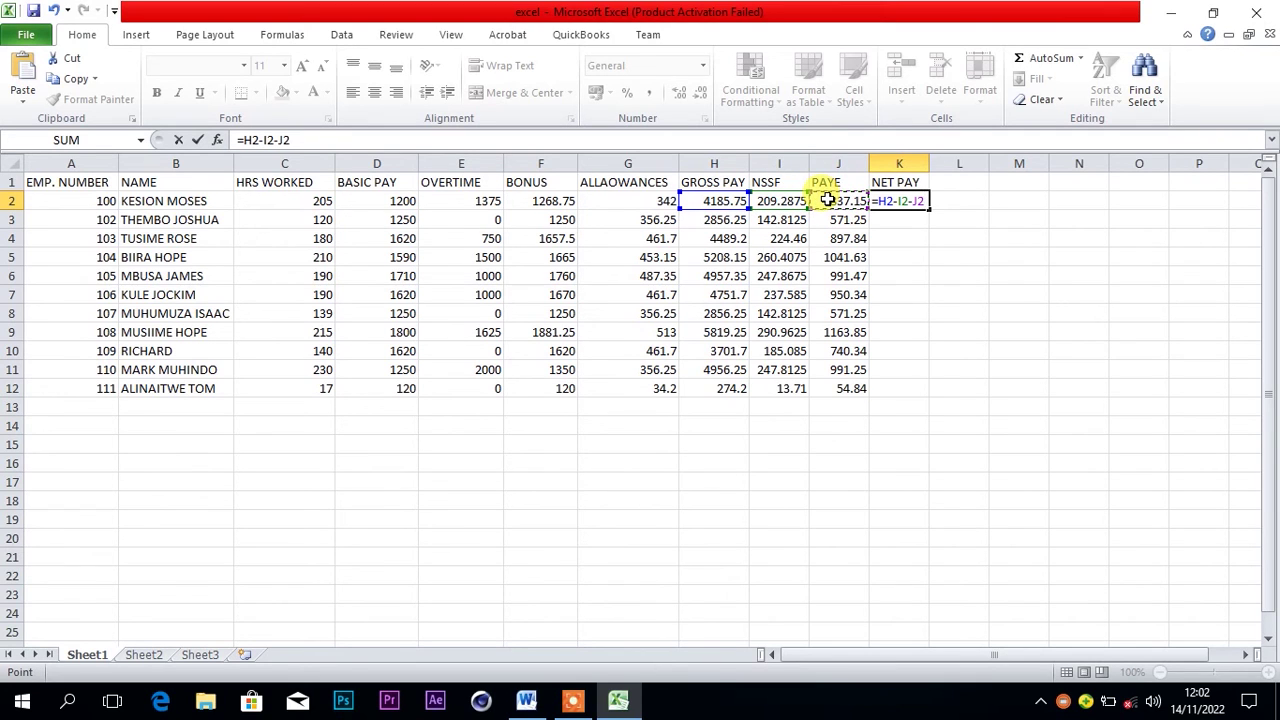
key(Return)
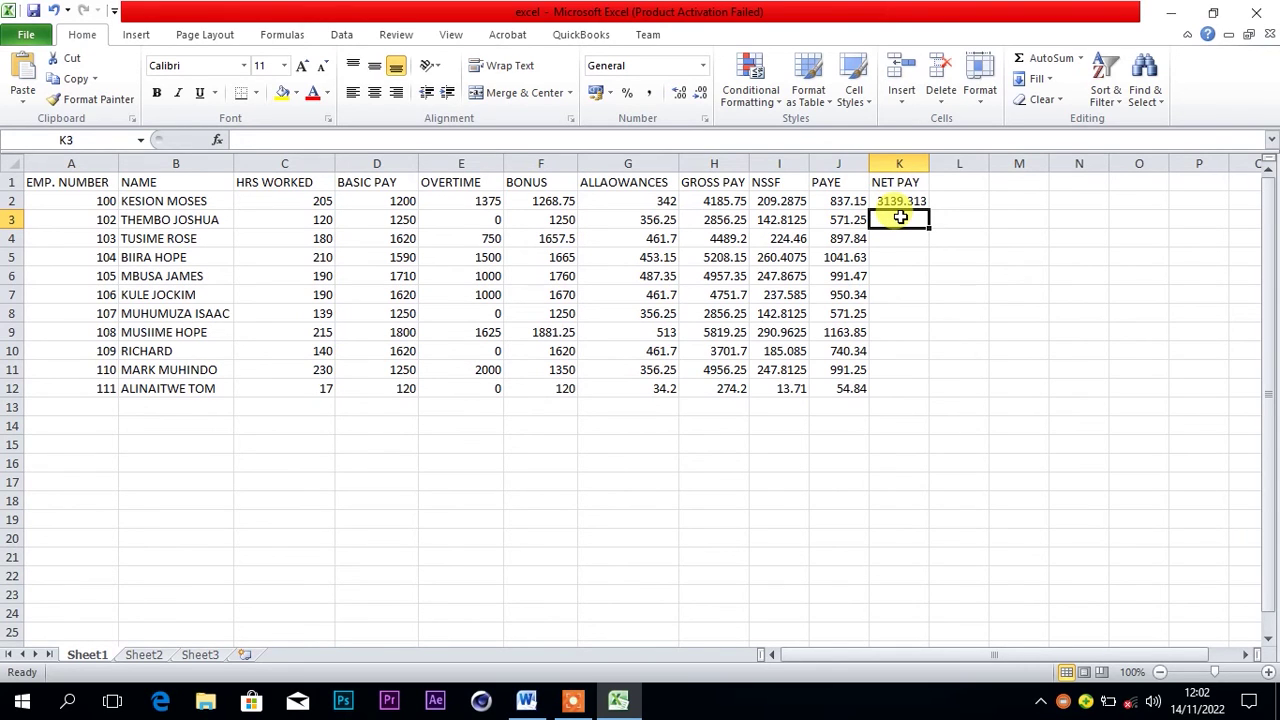
Enter the net pay formula =H3-I3-J3 in K3
text(=)
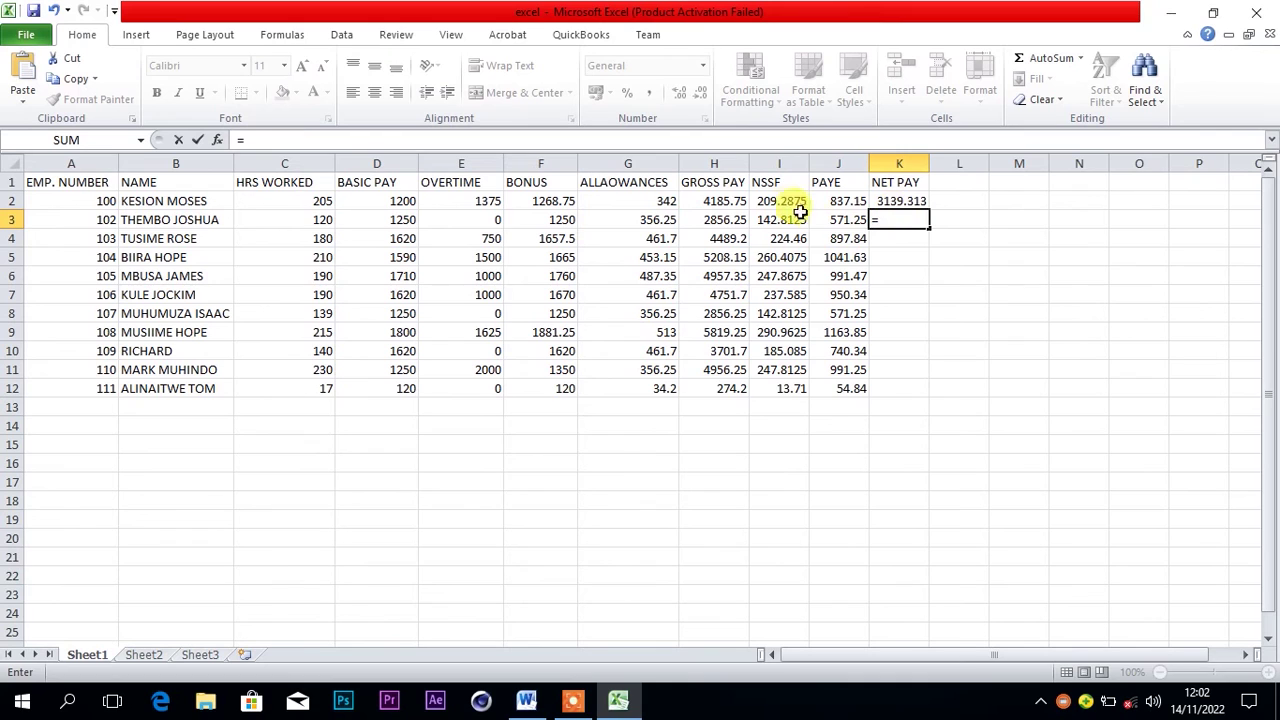
click(728, 222)
text(-)
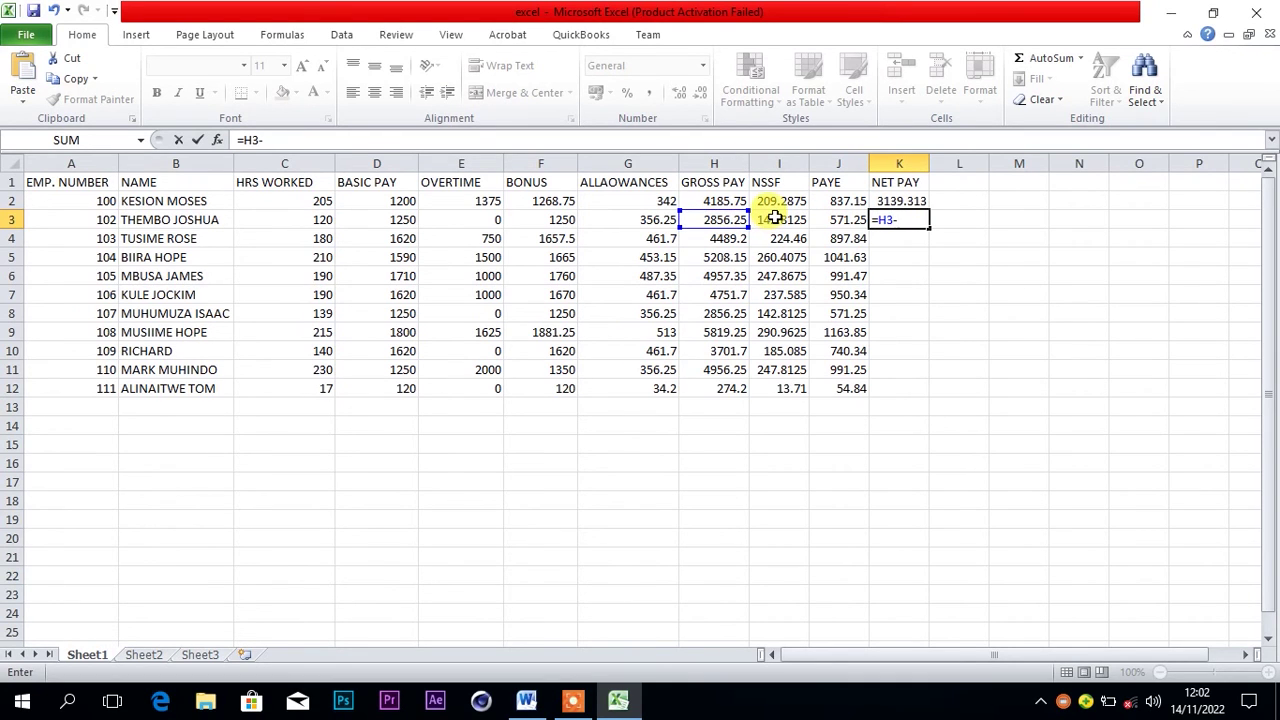
click(775, 218)
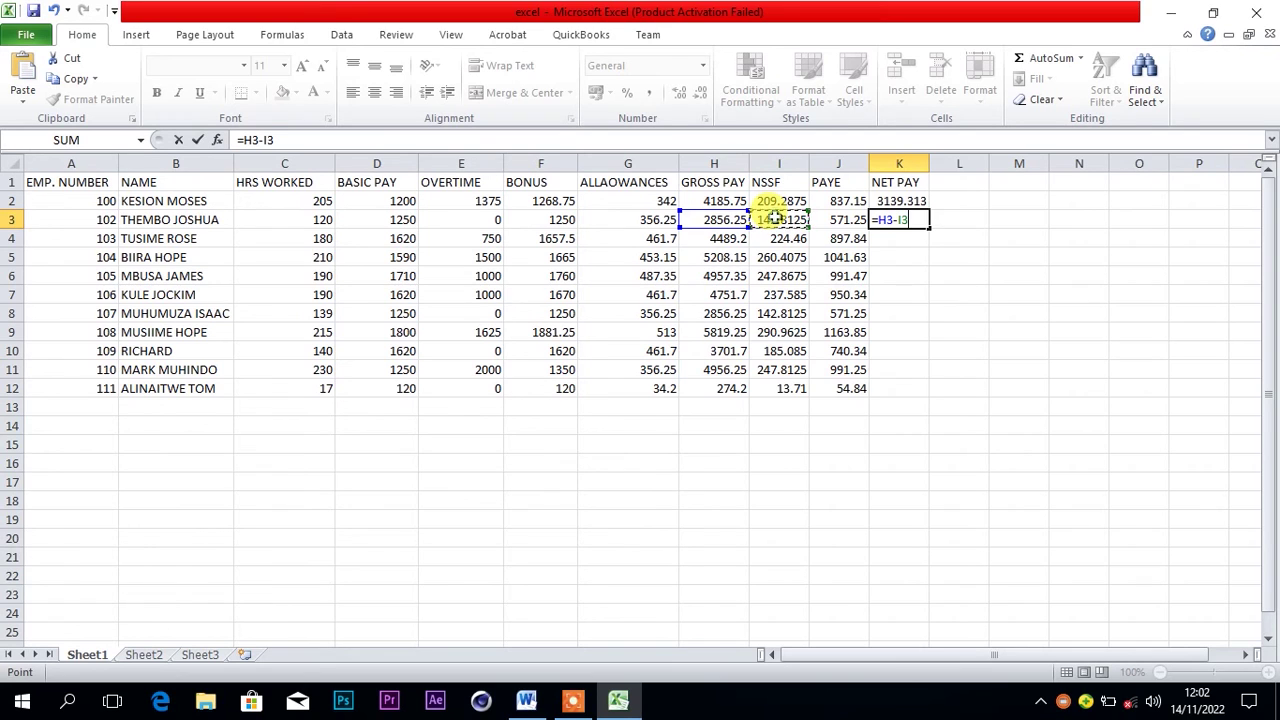
text(-)
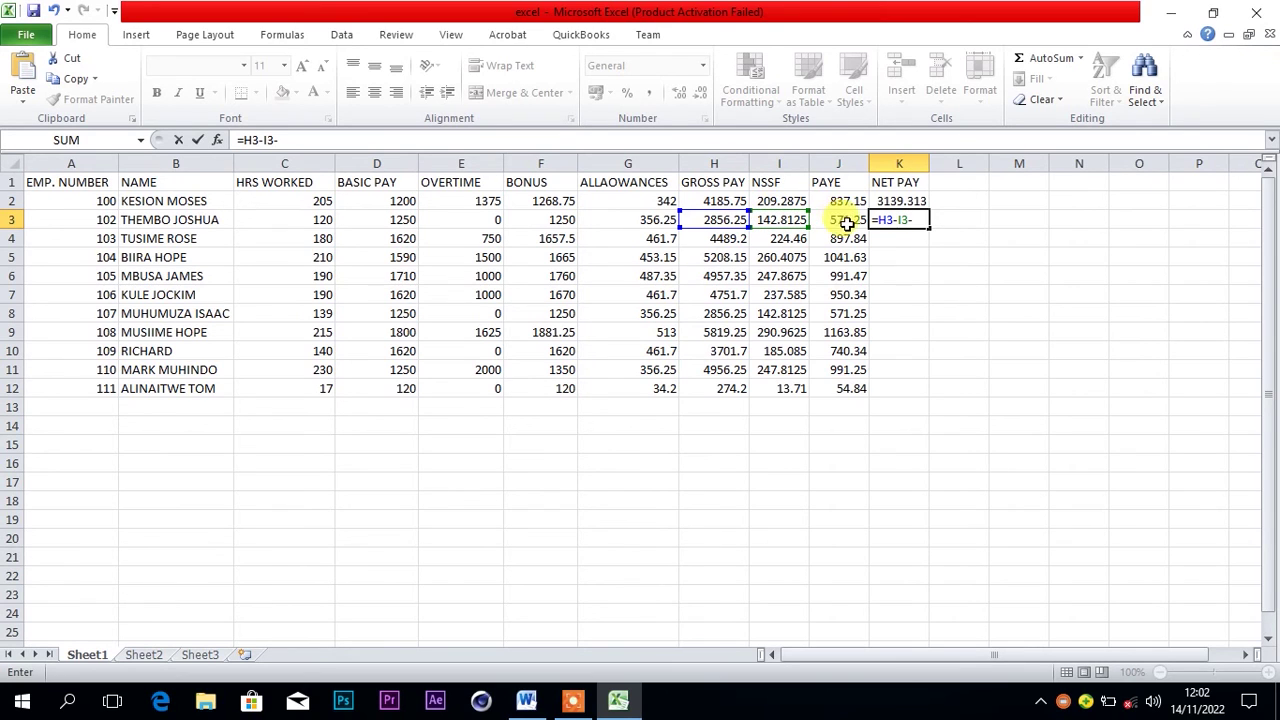
click(842, 220)
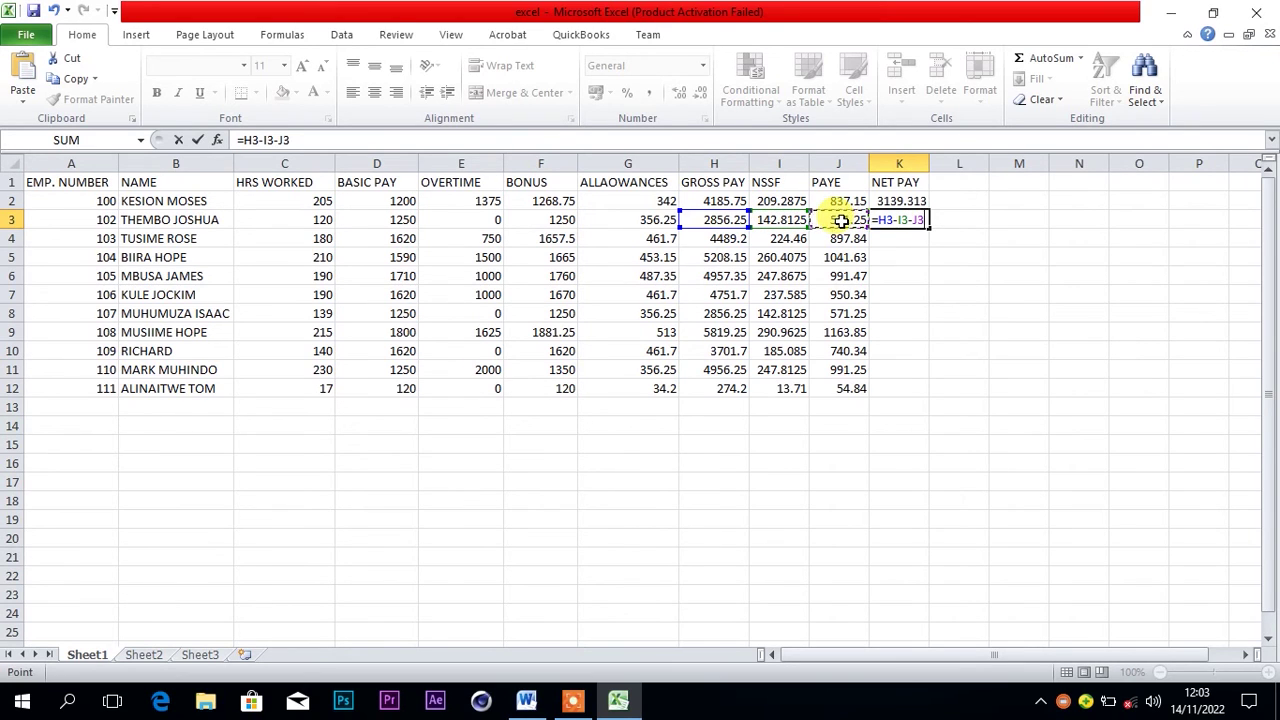
key(Return)
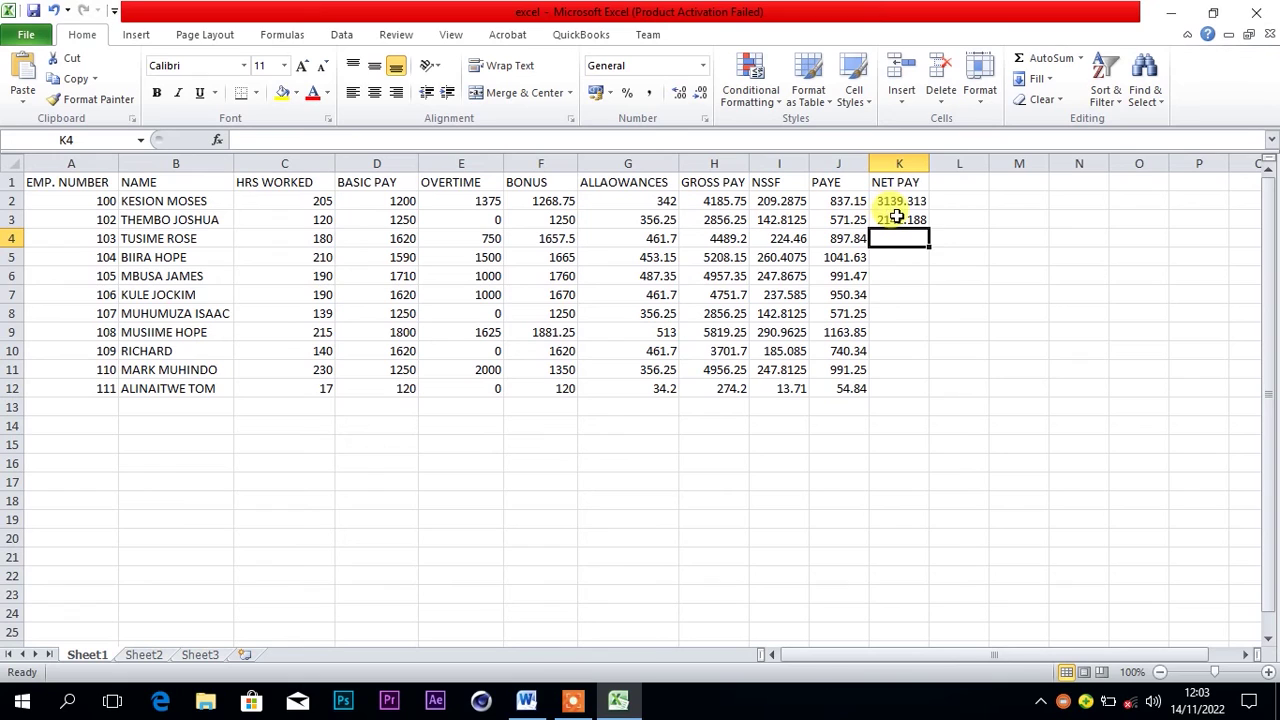
Fill the net pay formula from K3 down to K12
click(905, 219)
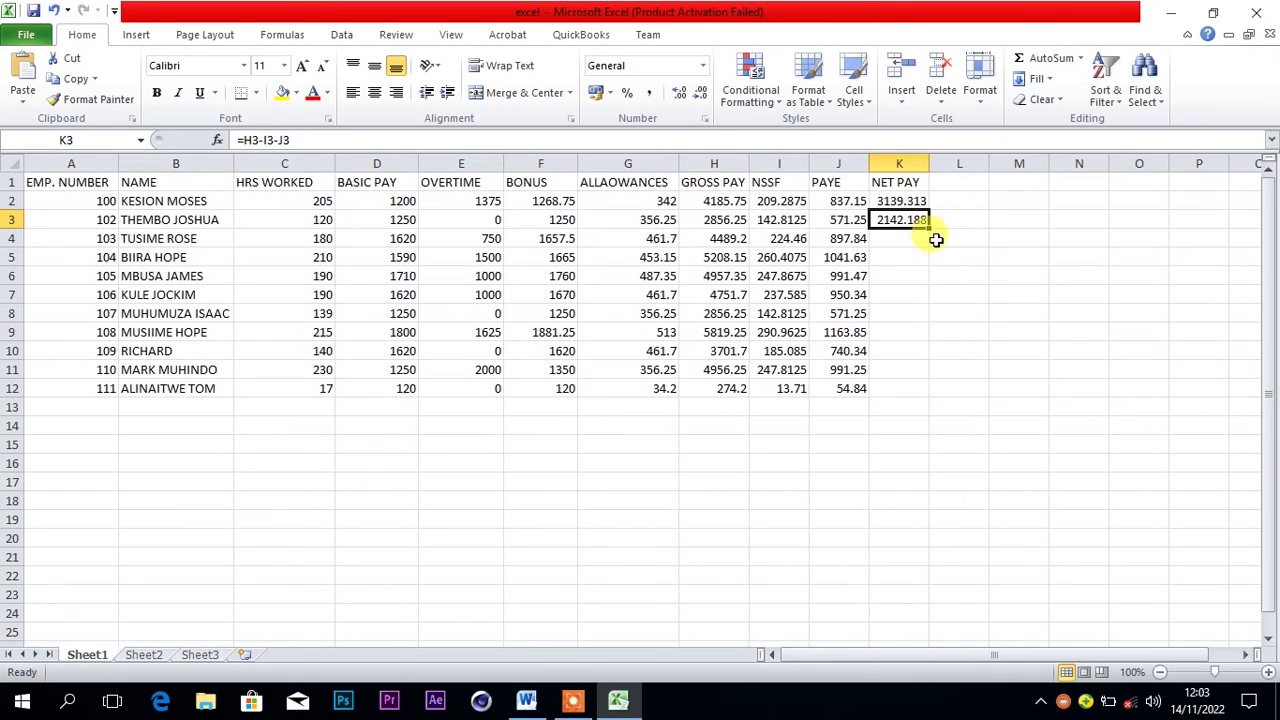
drag(928, 231, 918, 388)
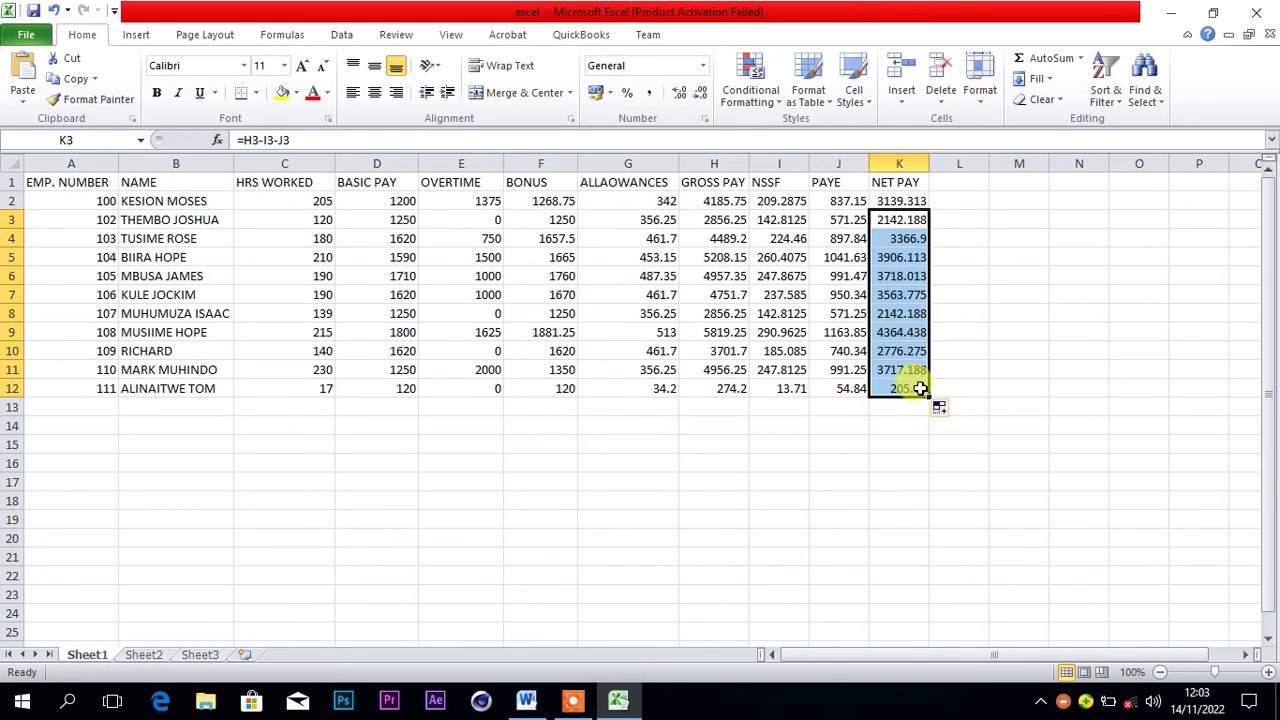
click(977, 366)
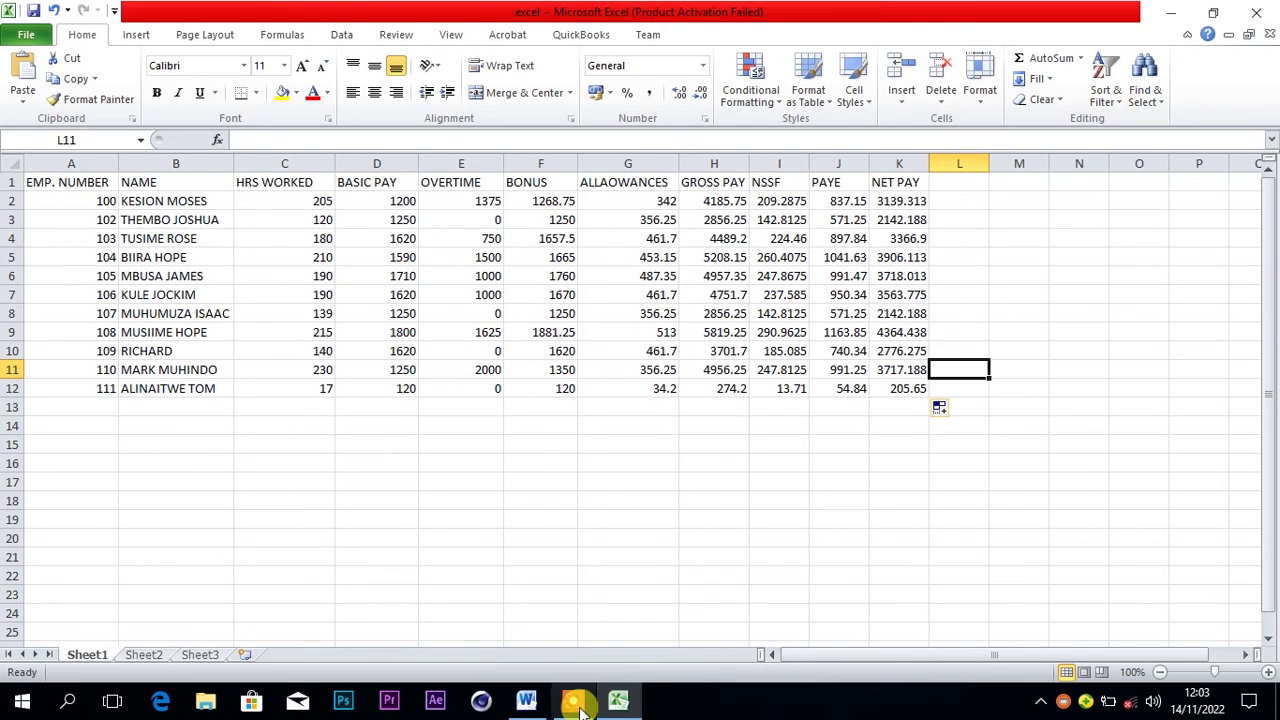
mouse_move(528, 705)
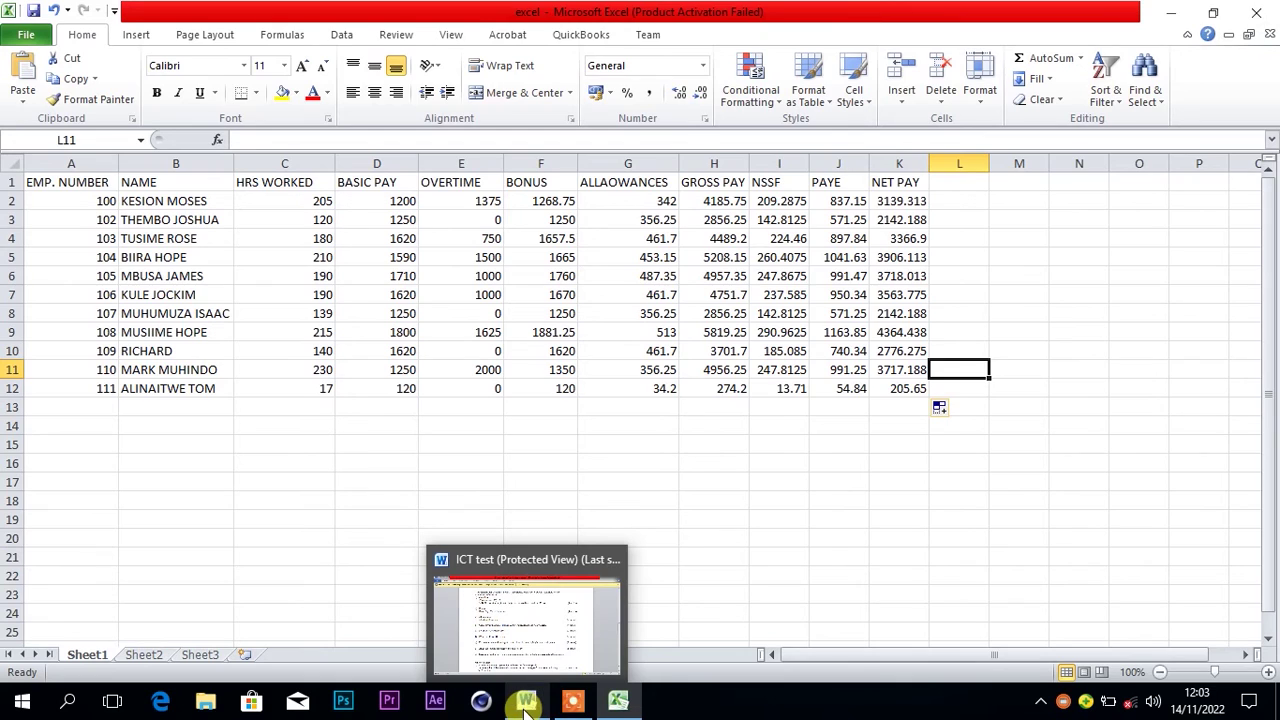
click(528, 705)
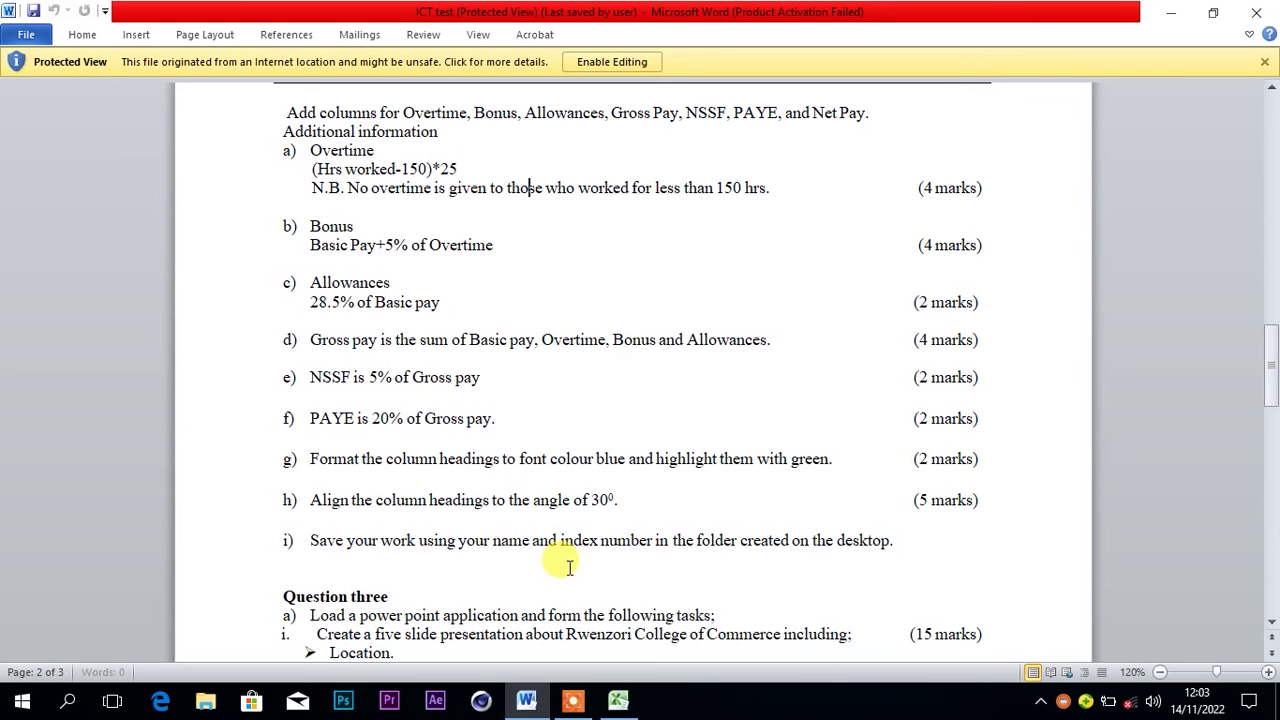
click(620, 703)
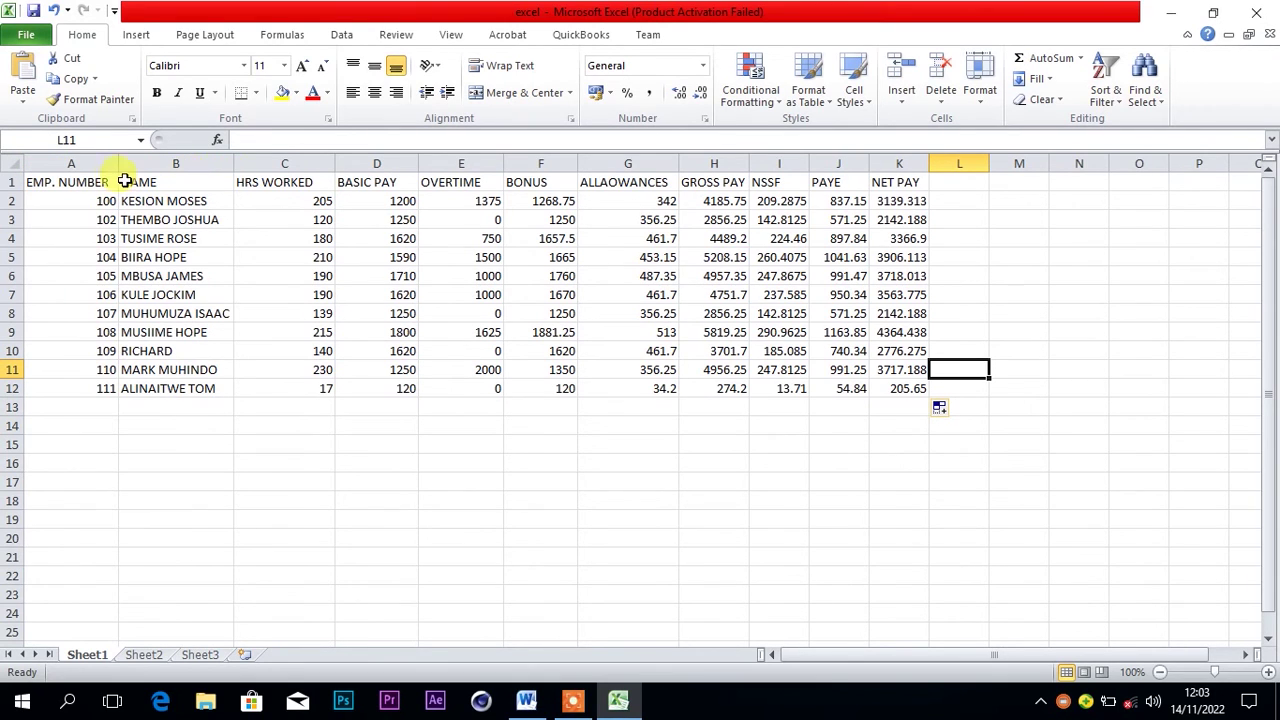
Give the A1:K1 header row a light blue font colour
drag(89, 182, 890, 180)
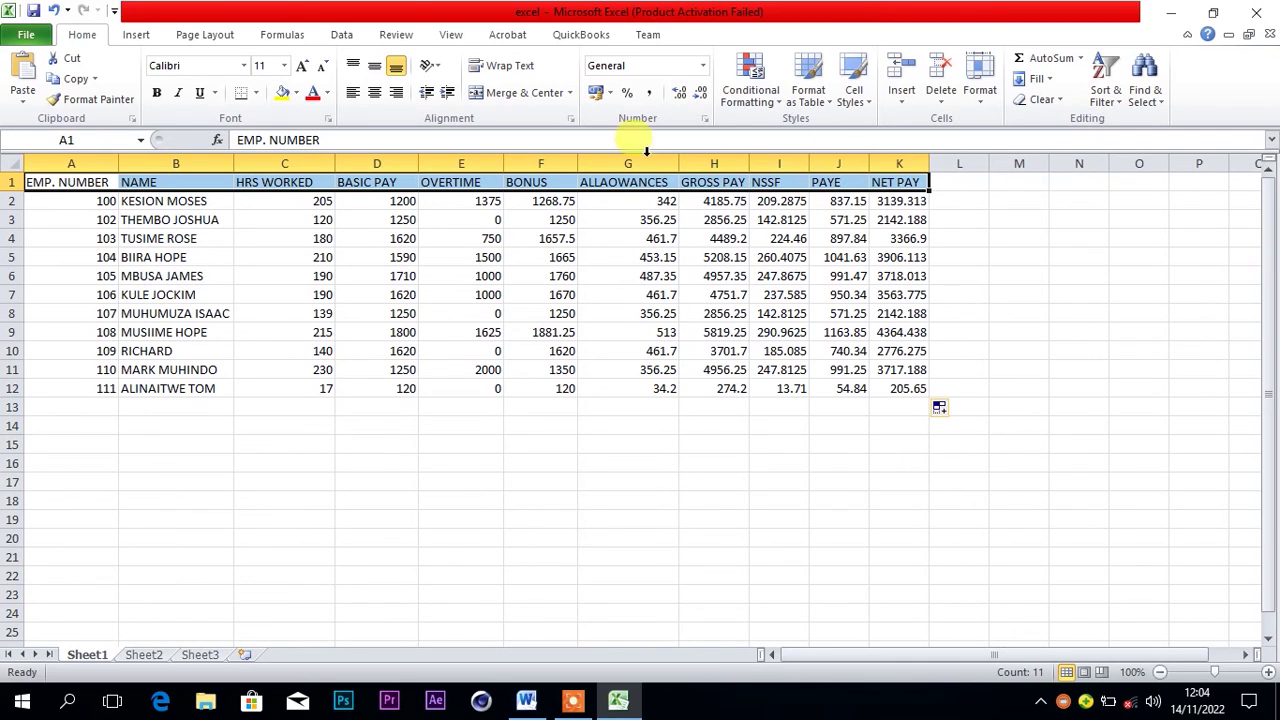
click(327, 93)
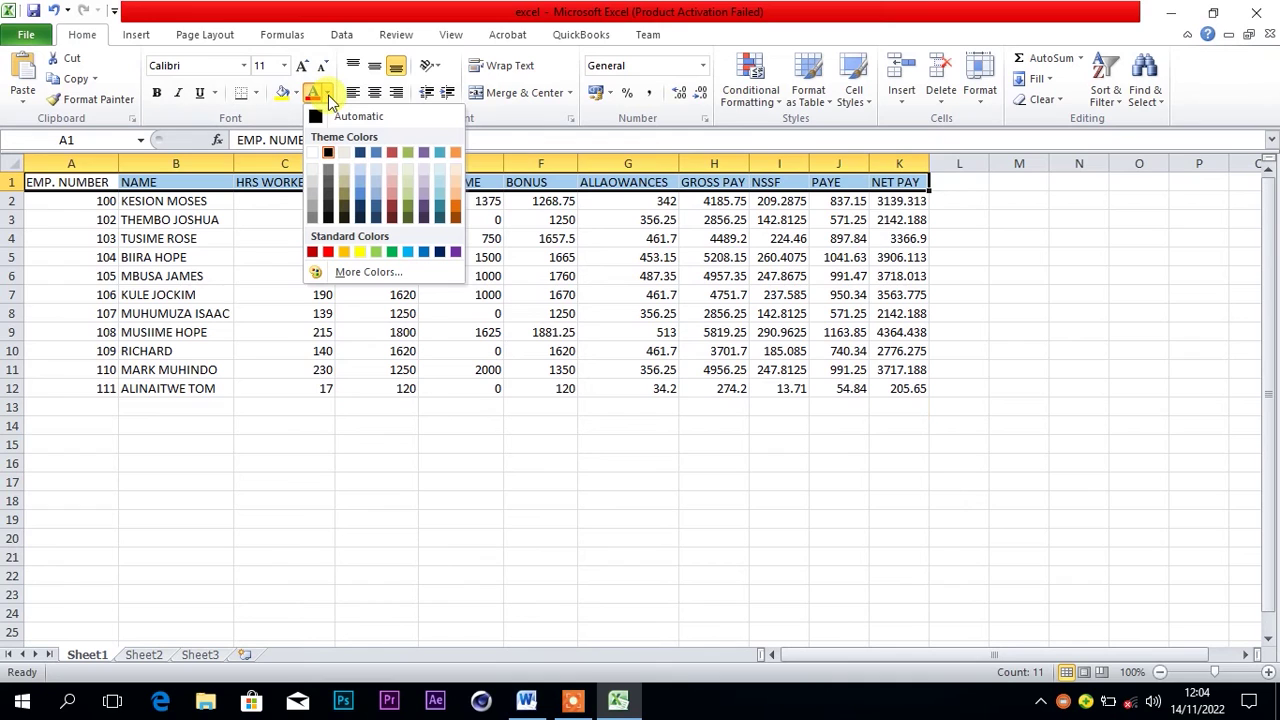
click(406, 252)
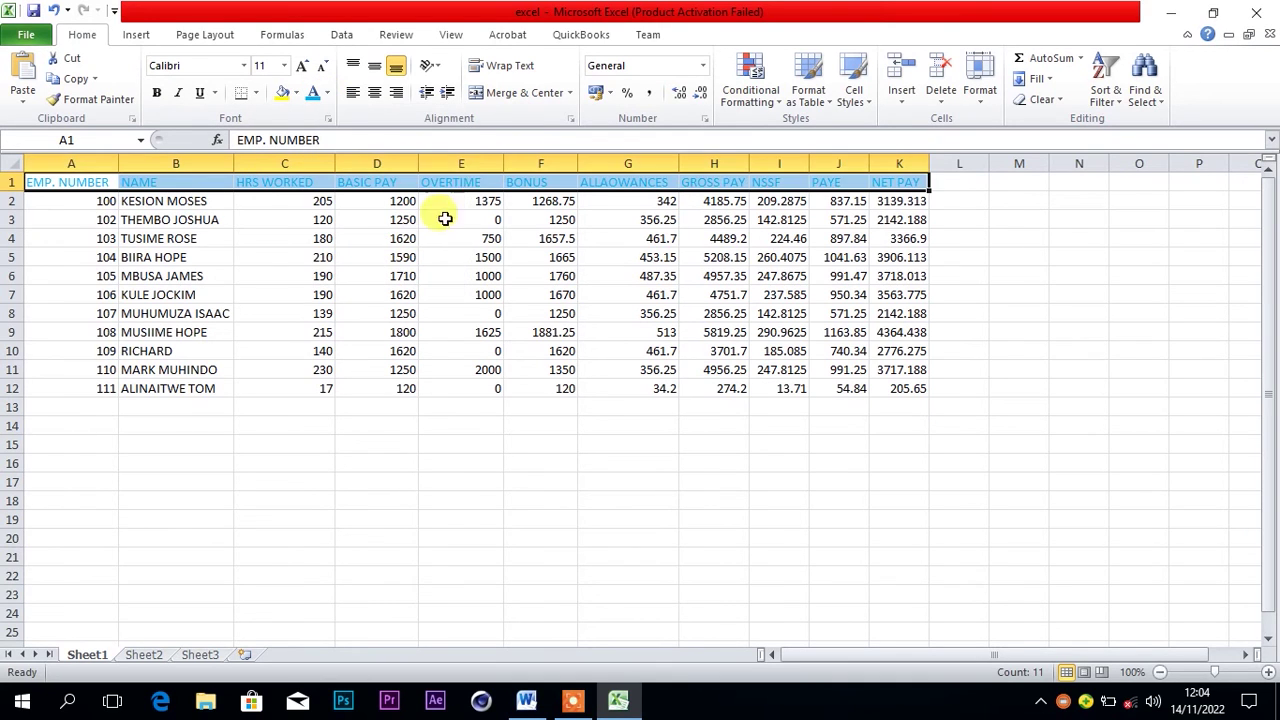
click(479, 180)
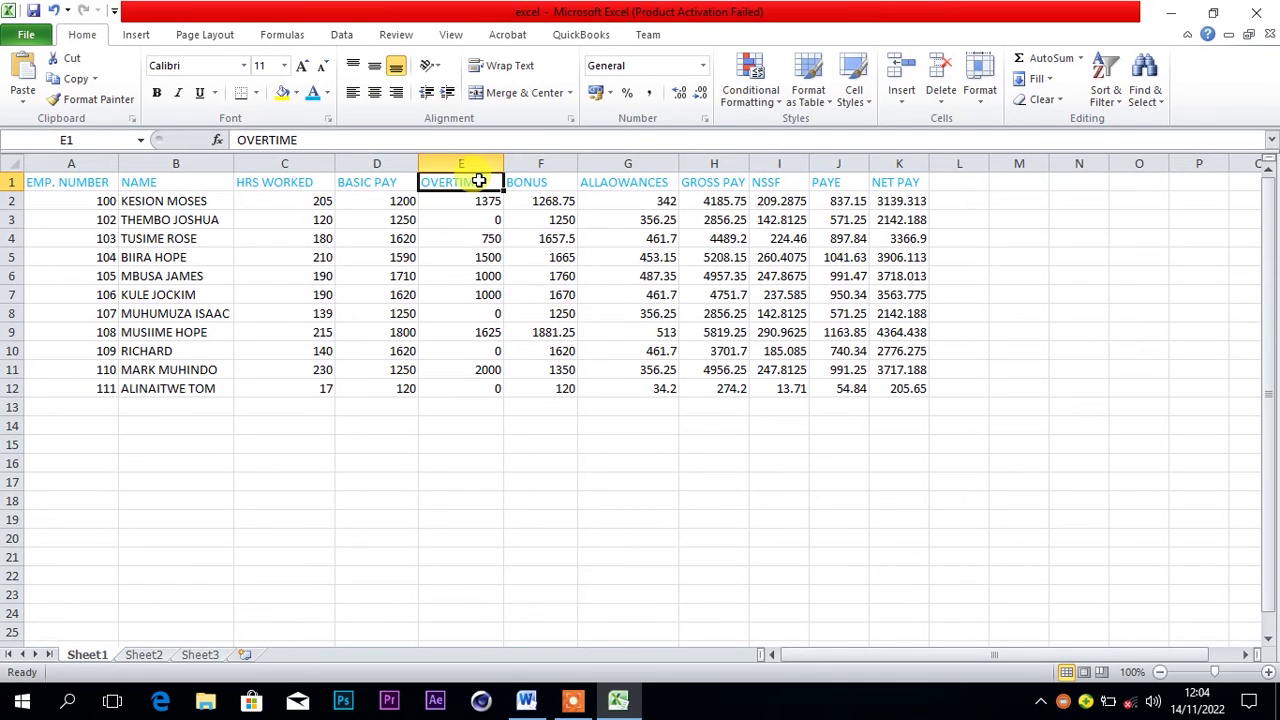
Check the task instructions in Word, then reselect the header row A1:K1
mouse_move(528, 701)
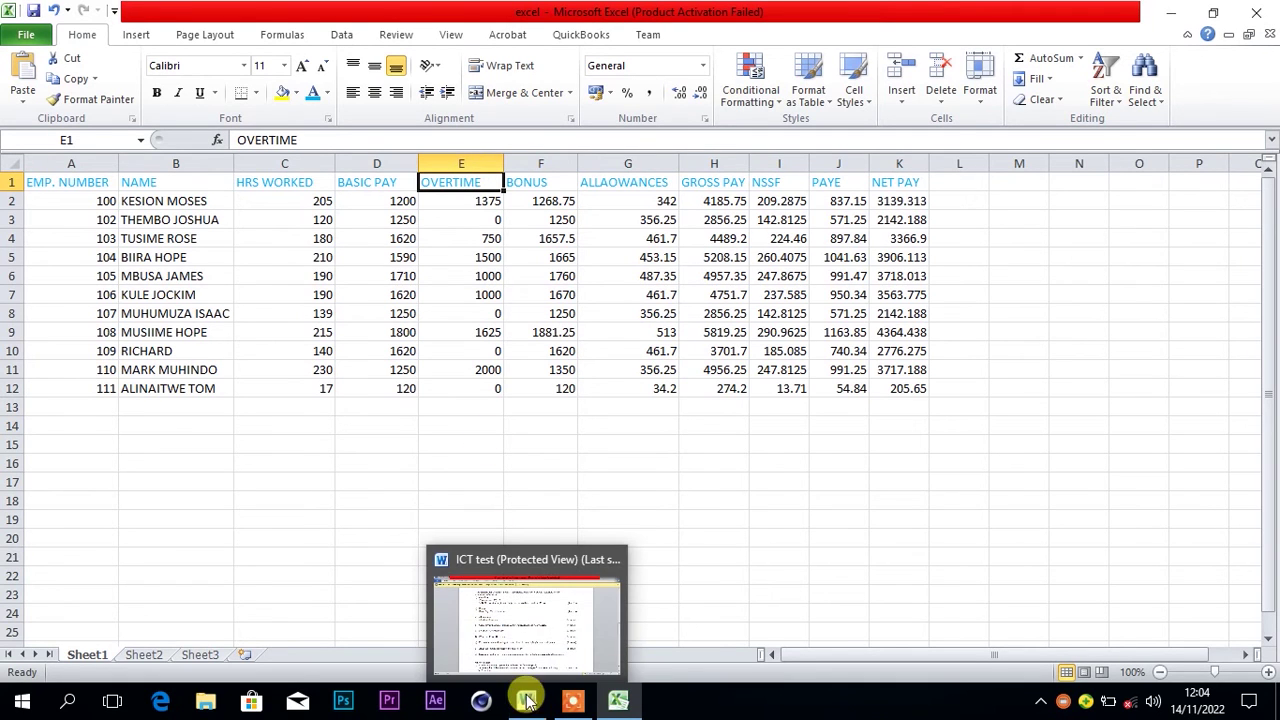
click(528, 701)
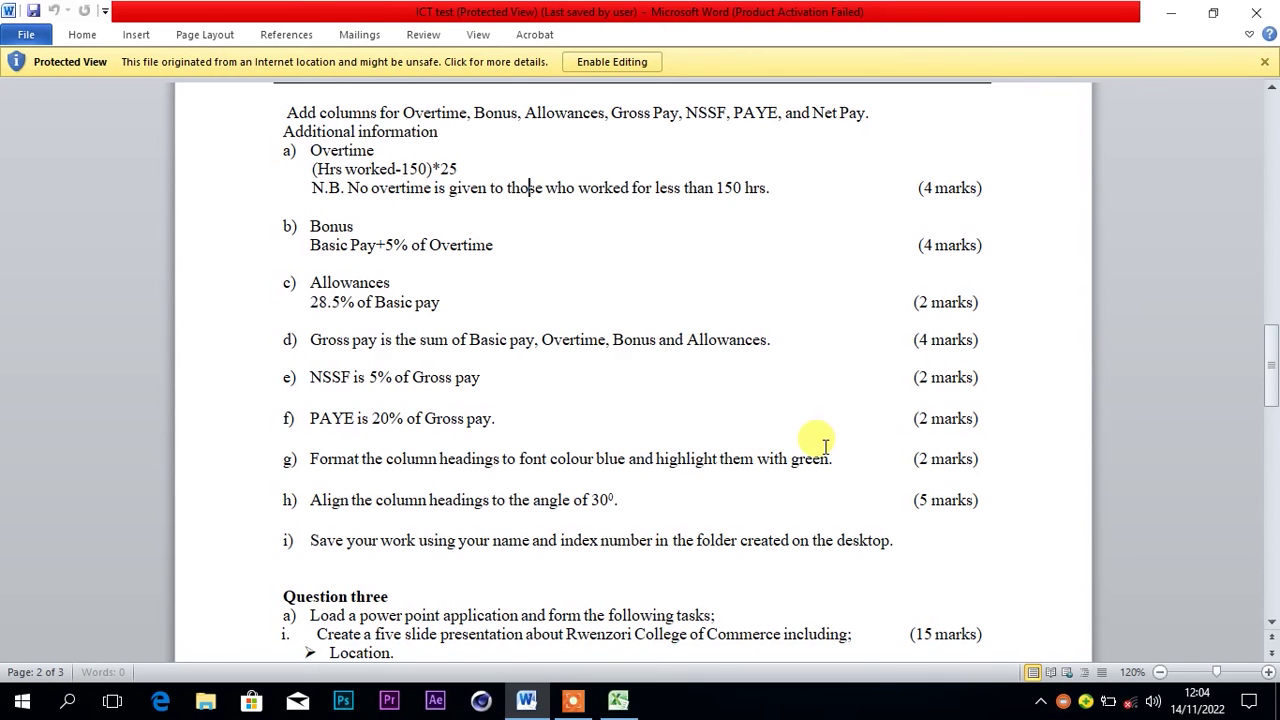
click(1167, 13)
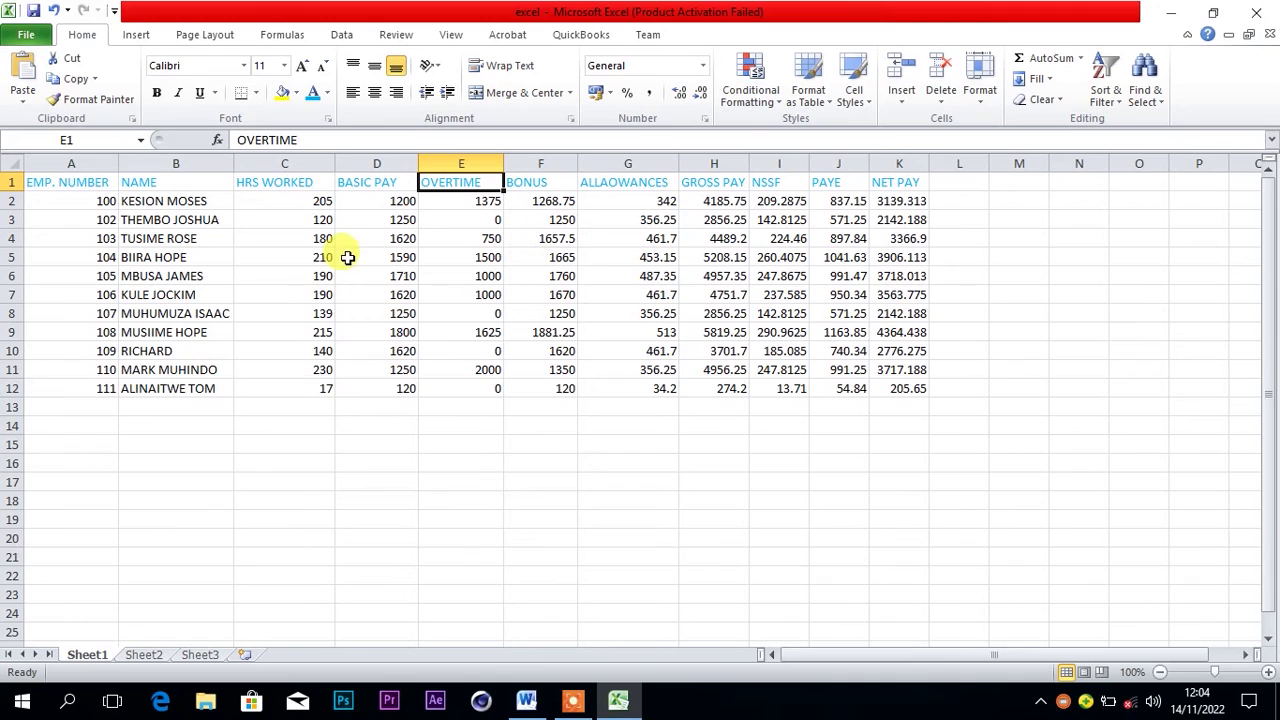
drag(86, 182, 900, 182)
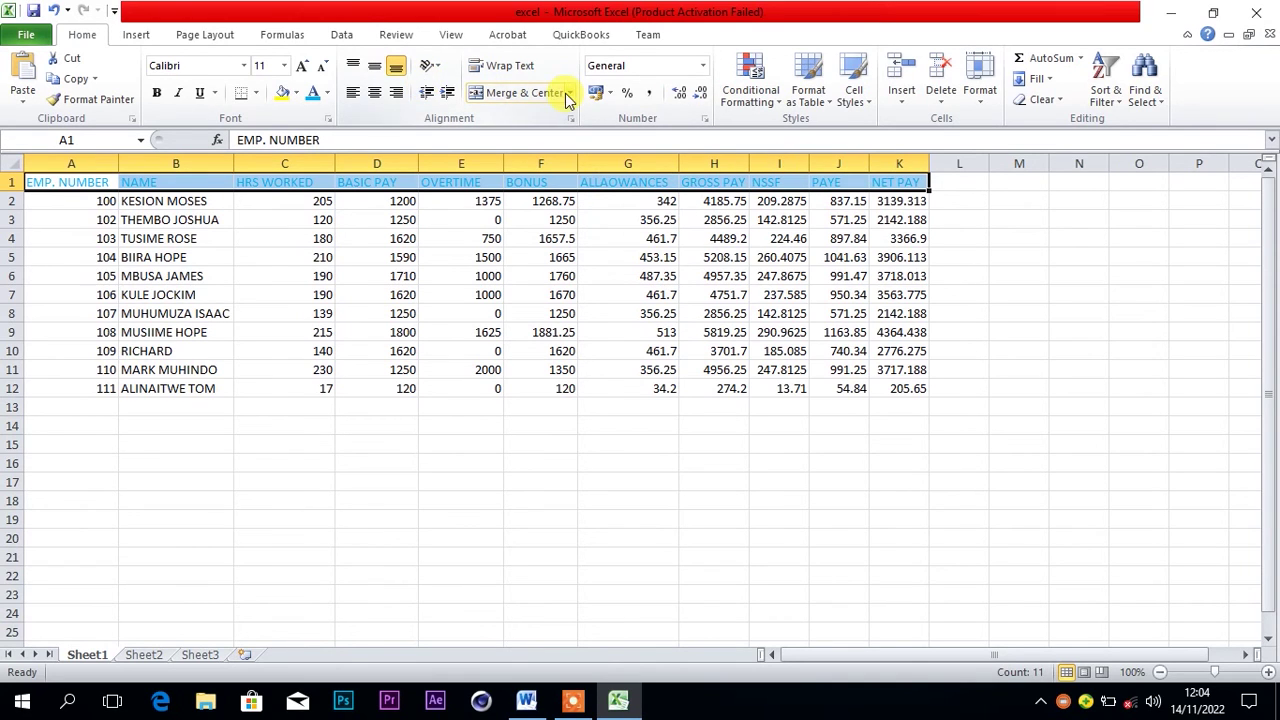
click(296, 93)
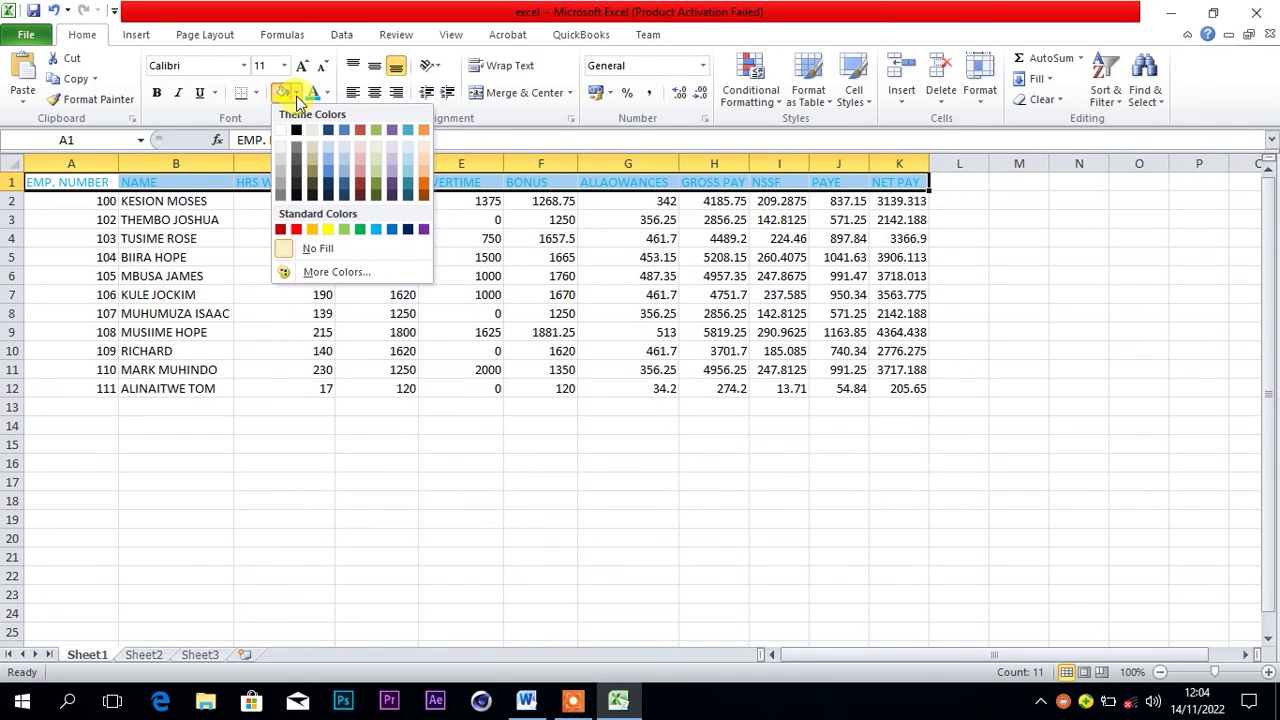
click(360, 232)
click(452, 203)
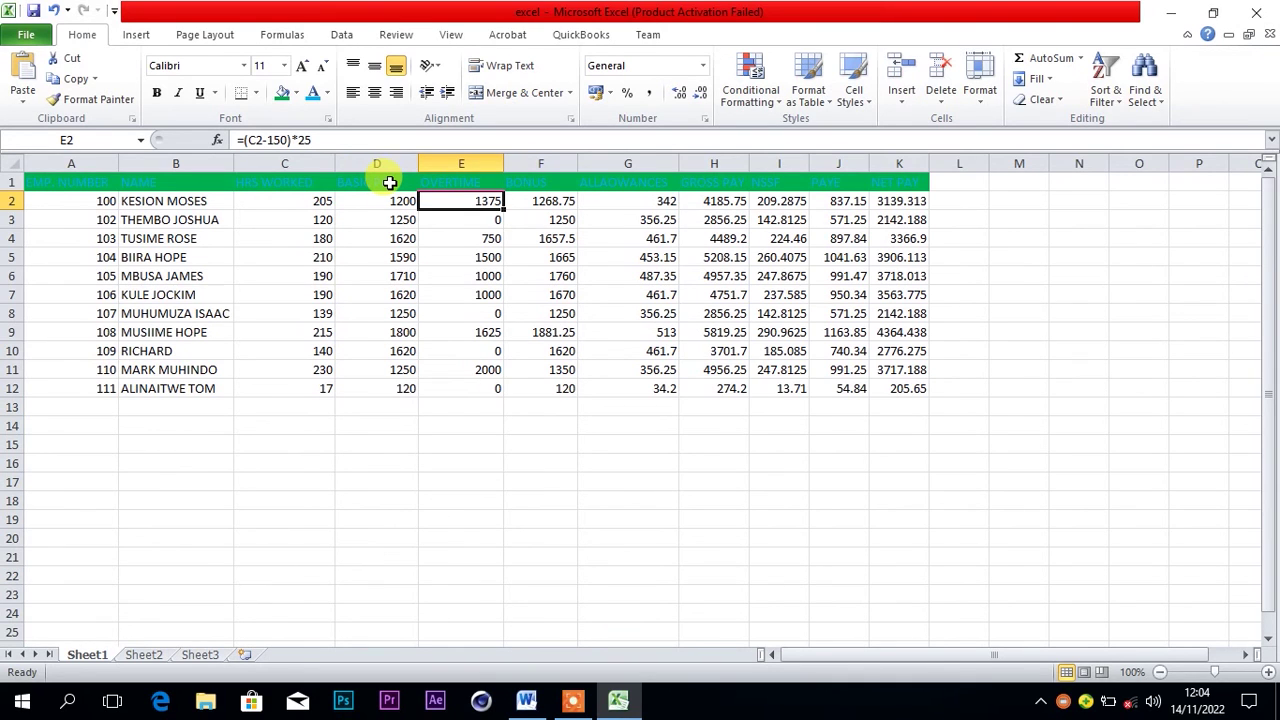
click(527, 704)
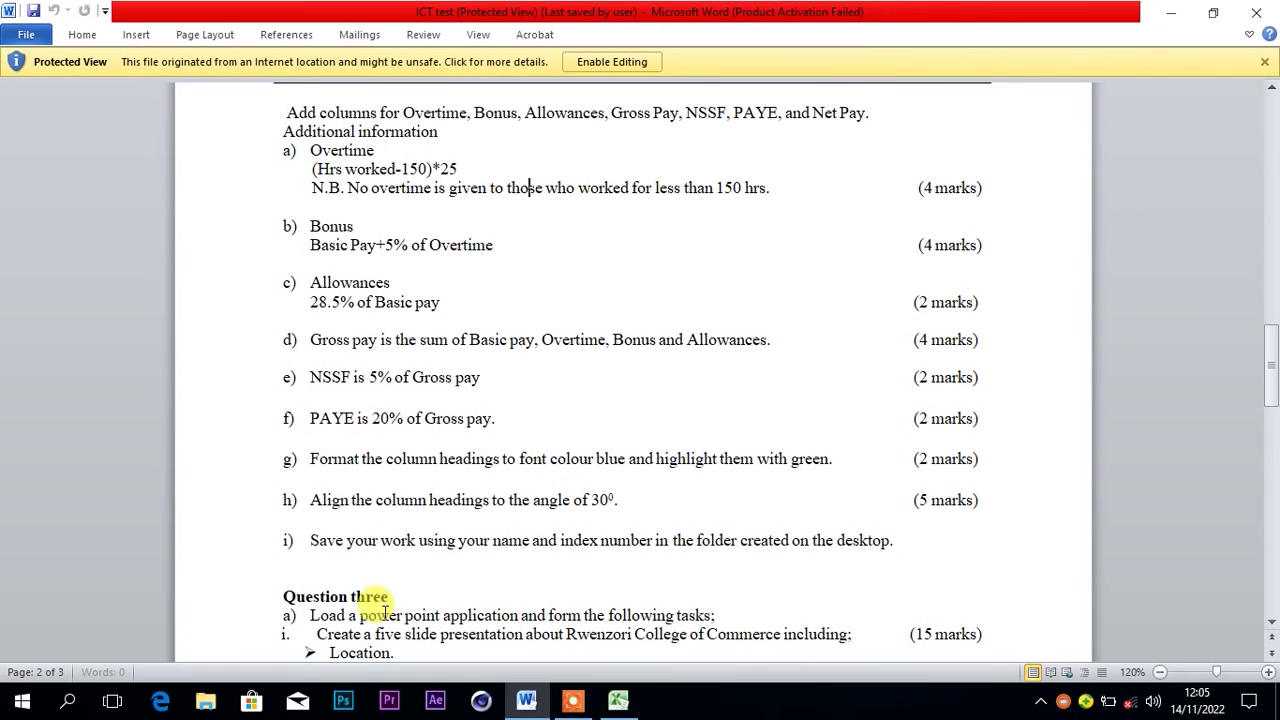
click(618, 705)
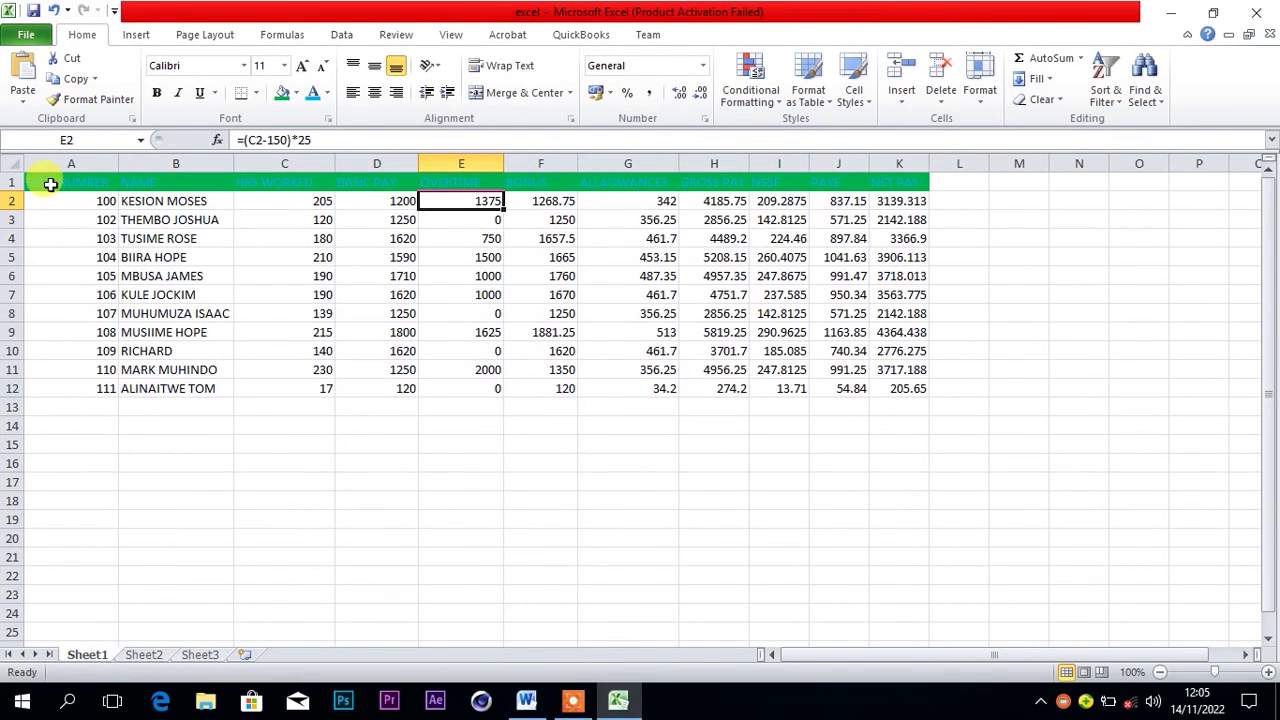
drag(50, 184, 885, 180)
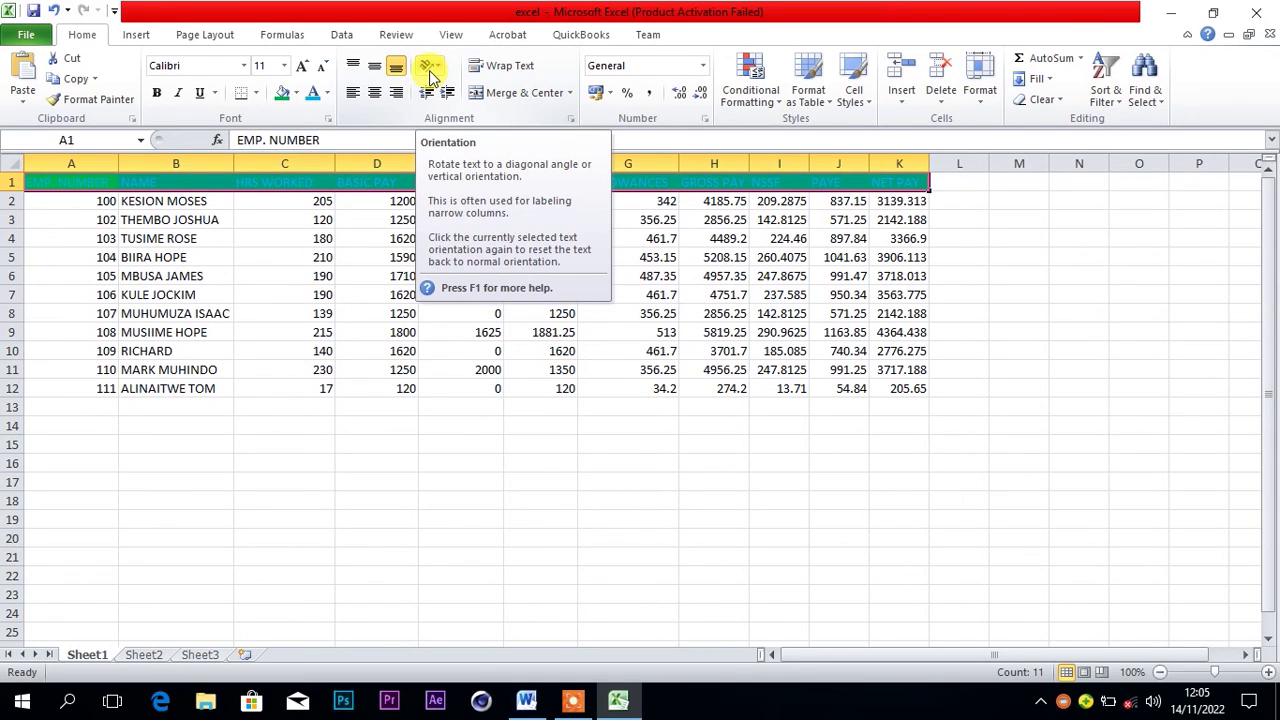
Set the header text orientation to 30 degrees in the Format Cells alignment settings
click(430, 78)
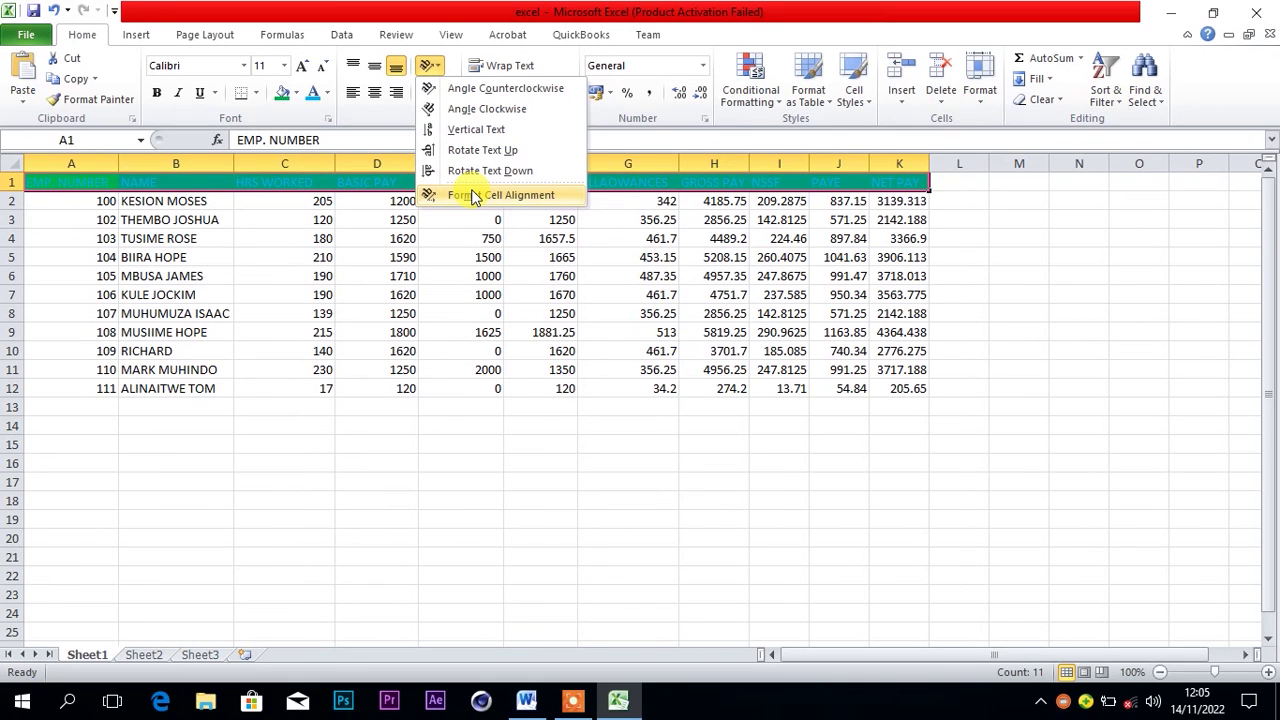
click(472, 194)
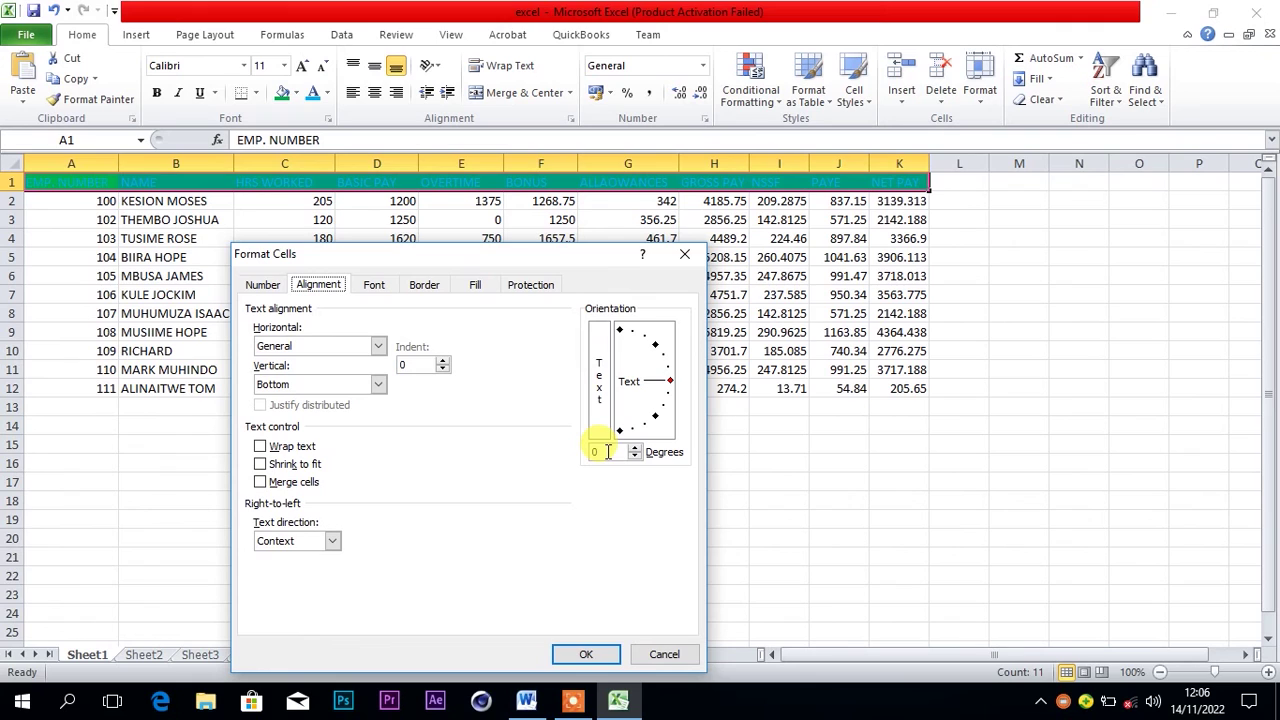
drag(607, 451, 578, 455)
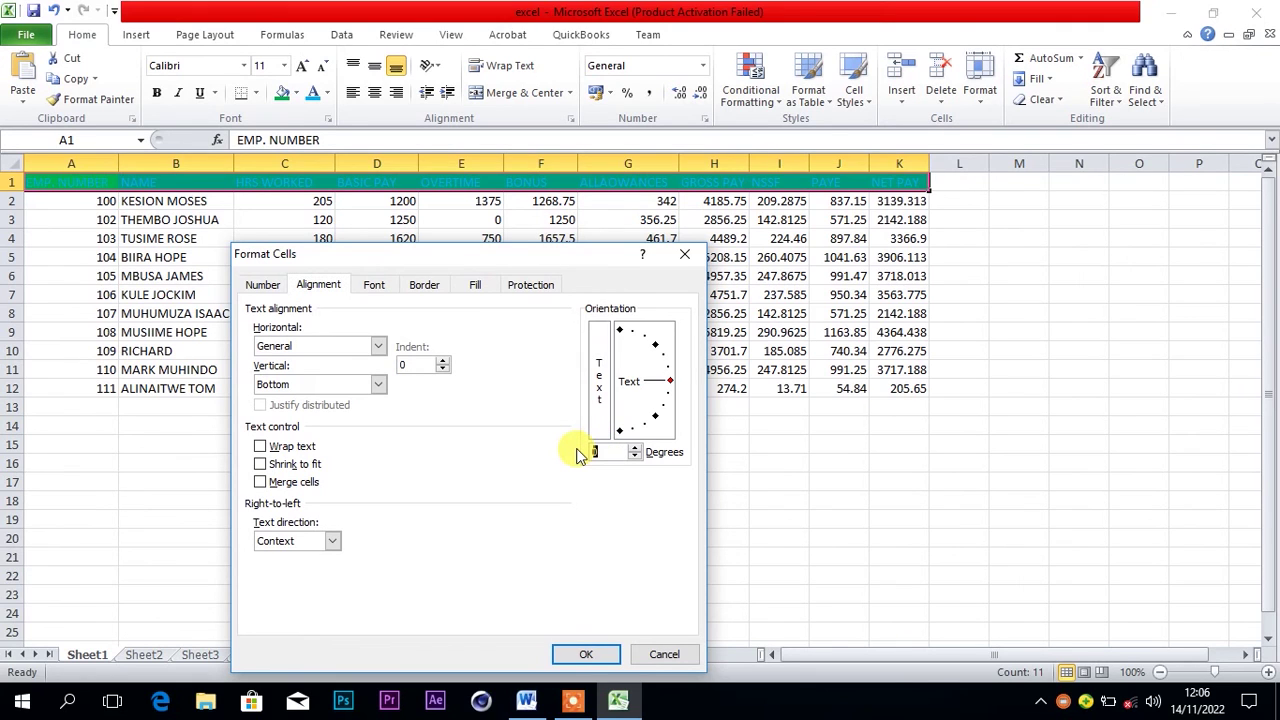
key(BackSpace)
text(30)
click(586, 655)
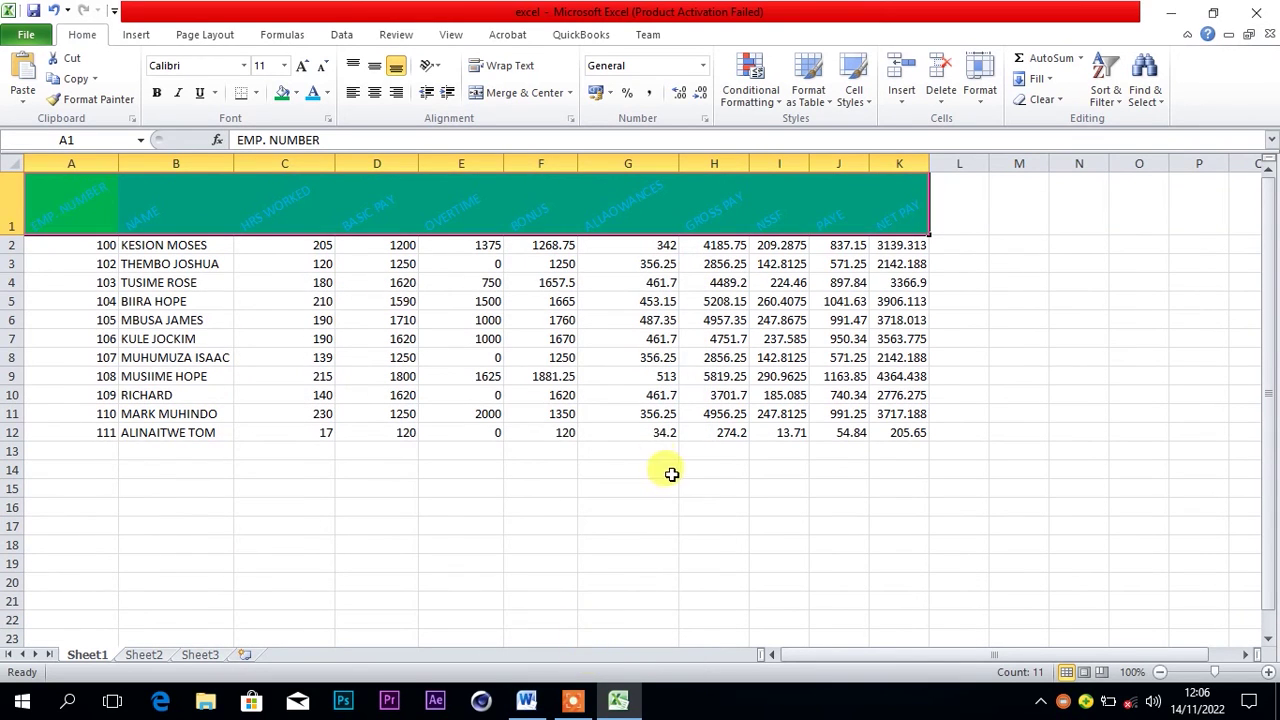
click(644, 192)
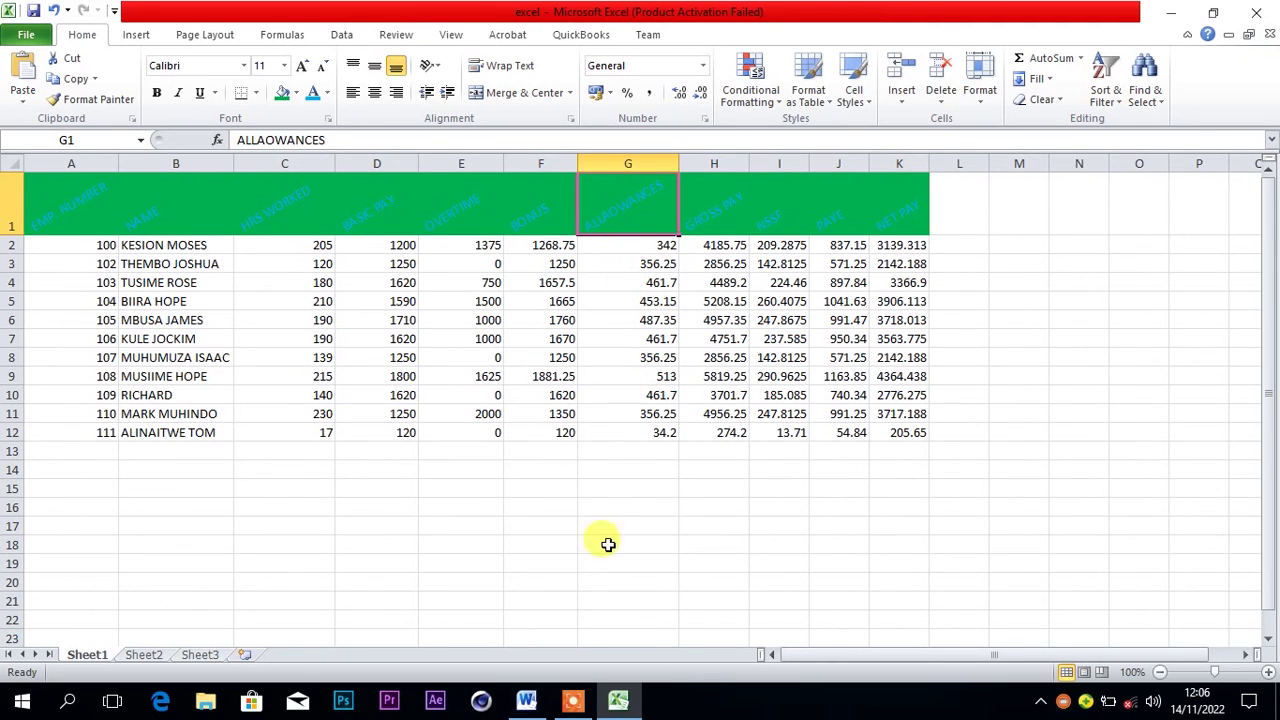
click(527, 703)
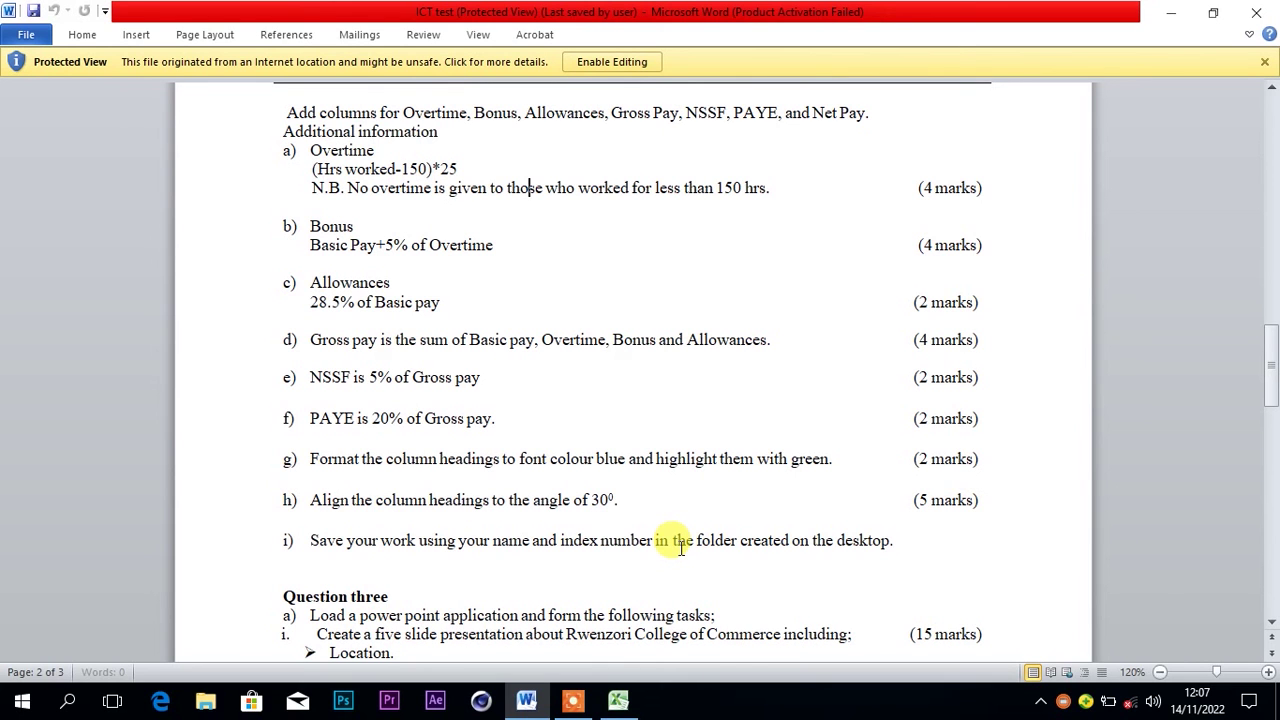
click(617, 705)
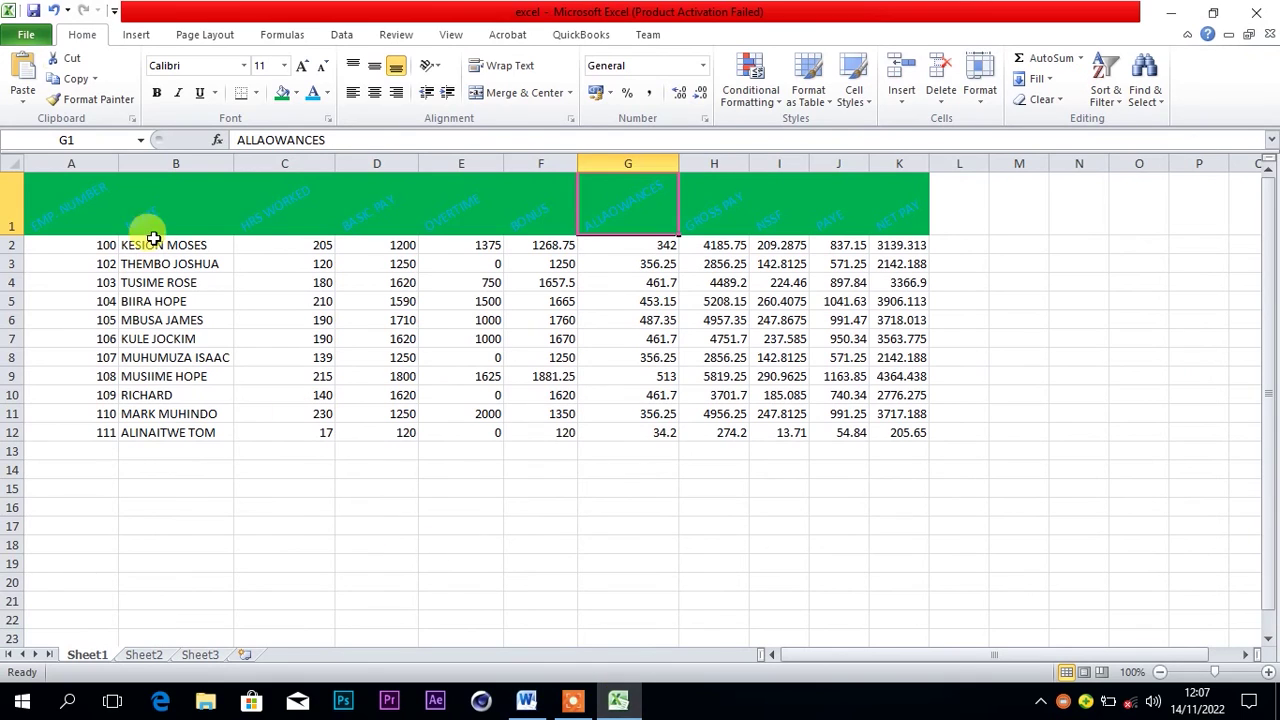
Start Save As and navigate into the TREKKER MEDIA folder on the Desktop
click(27, 36)
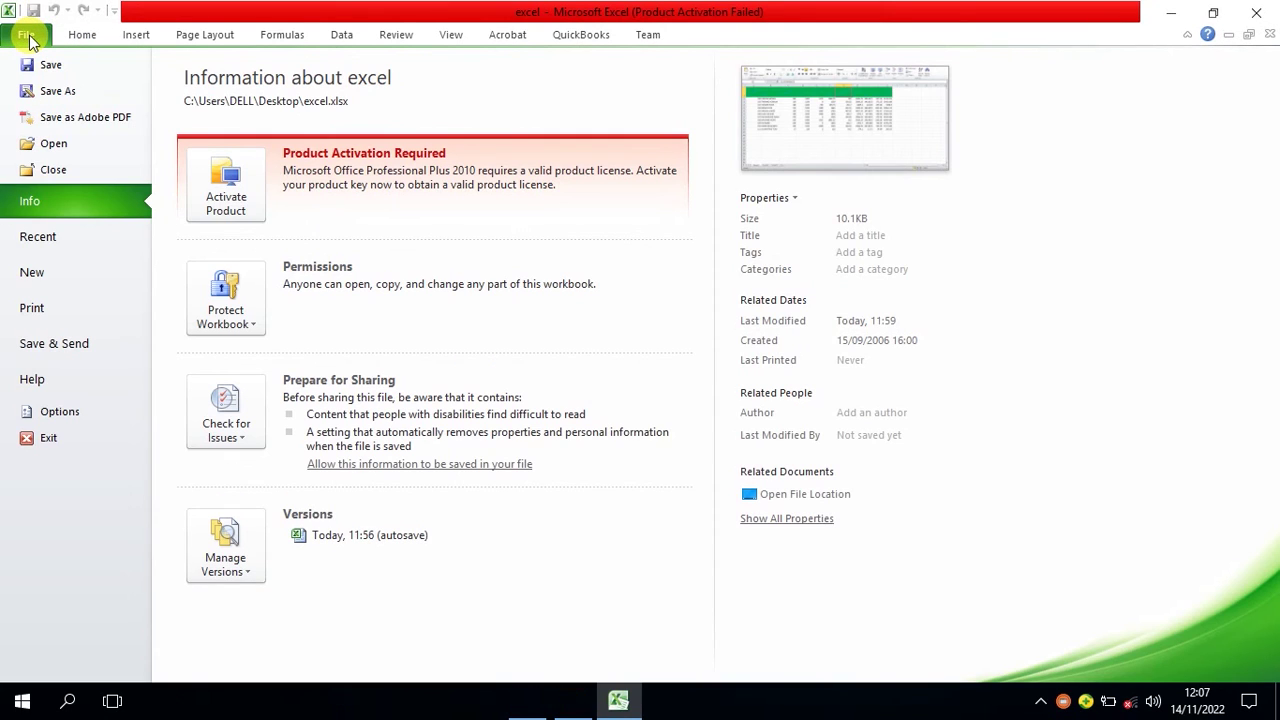
click(55, 93)
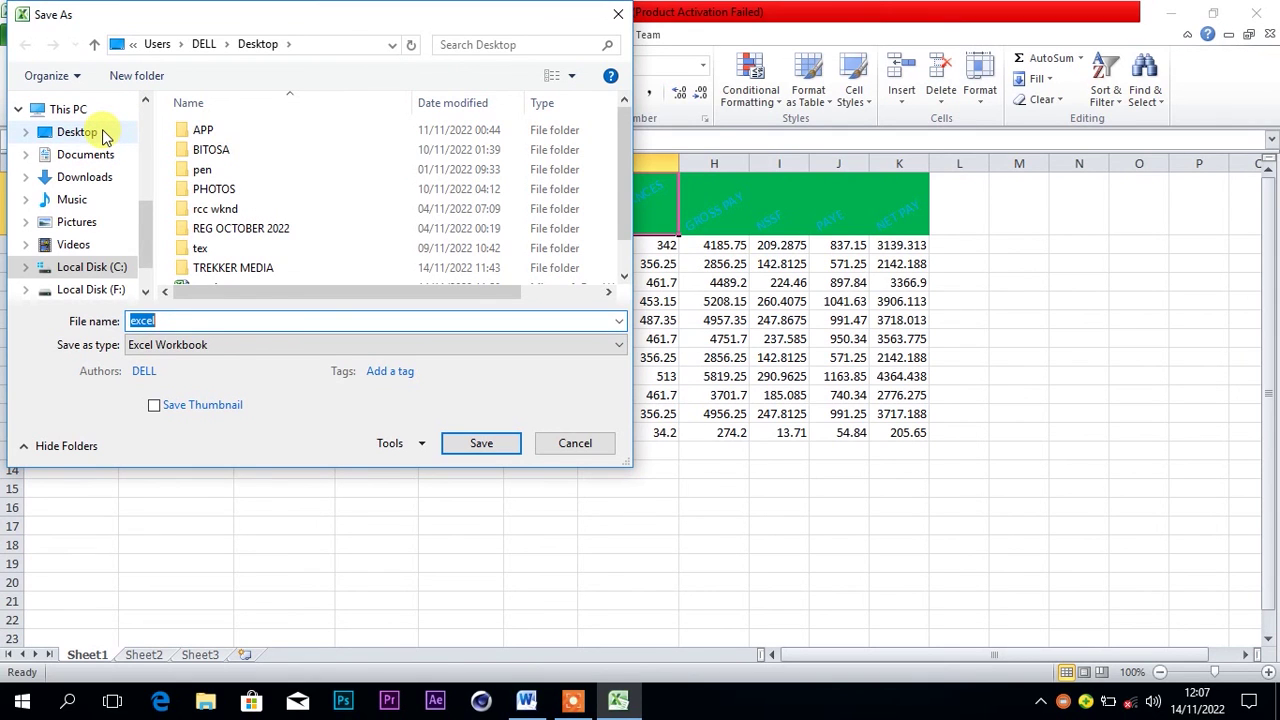
click(100, 133)
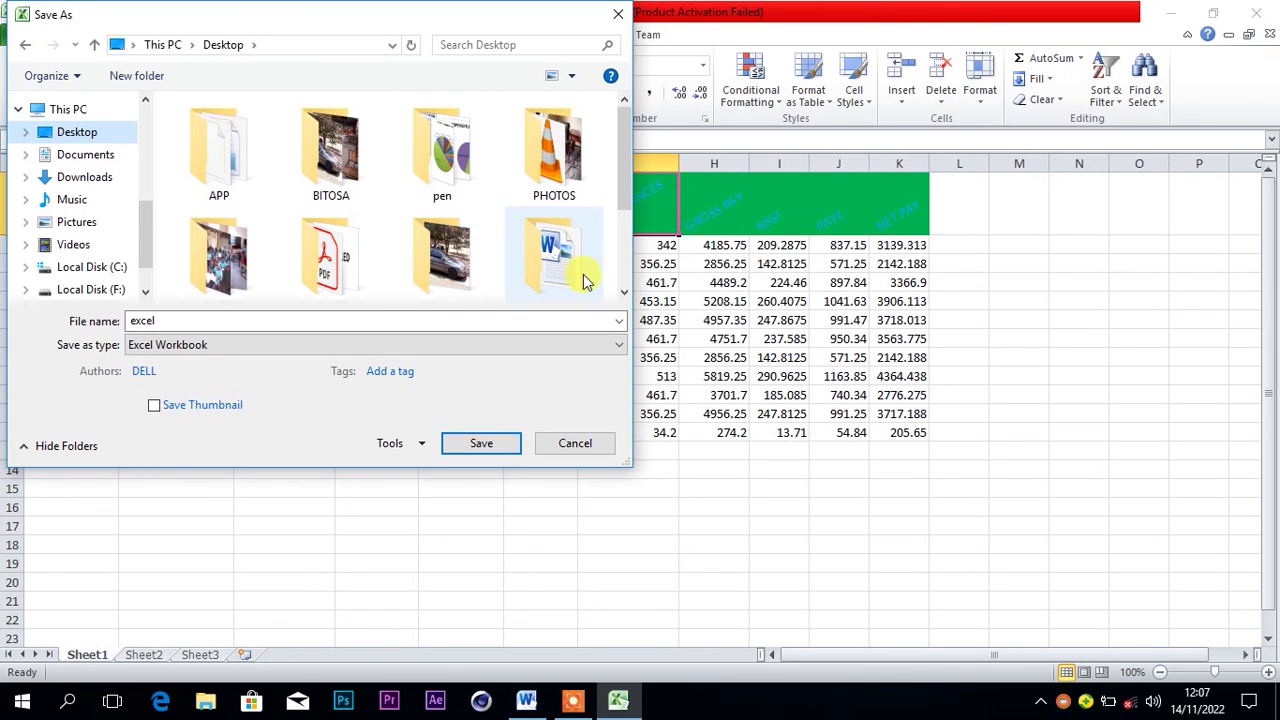
click(623, 296)
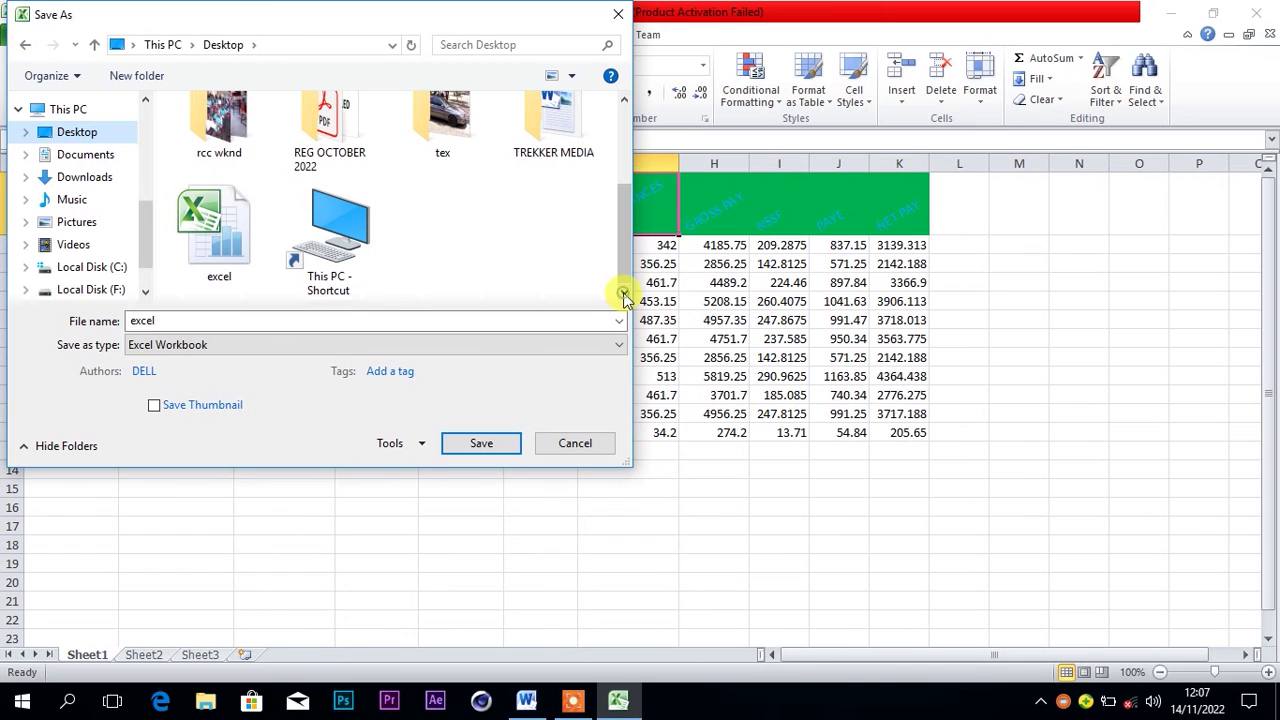
click(559, 136)
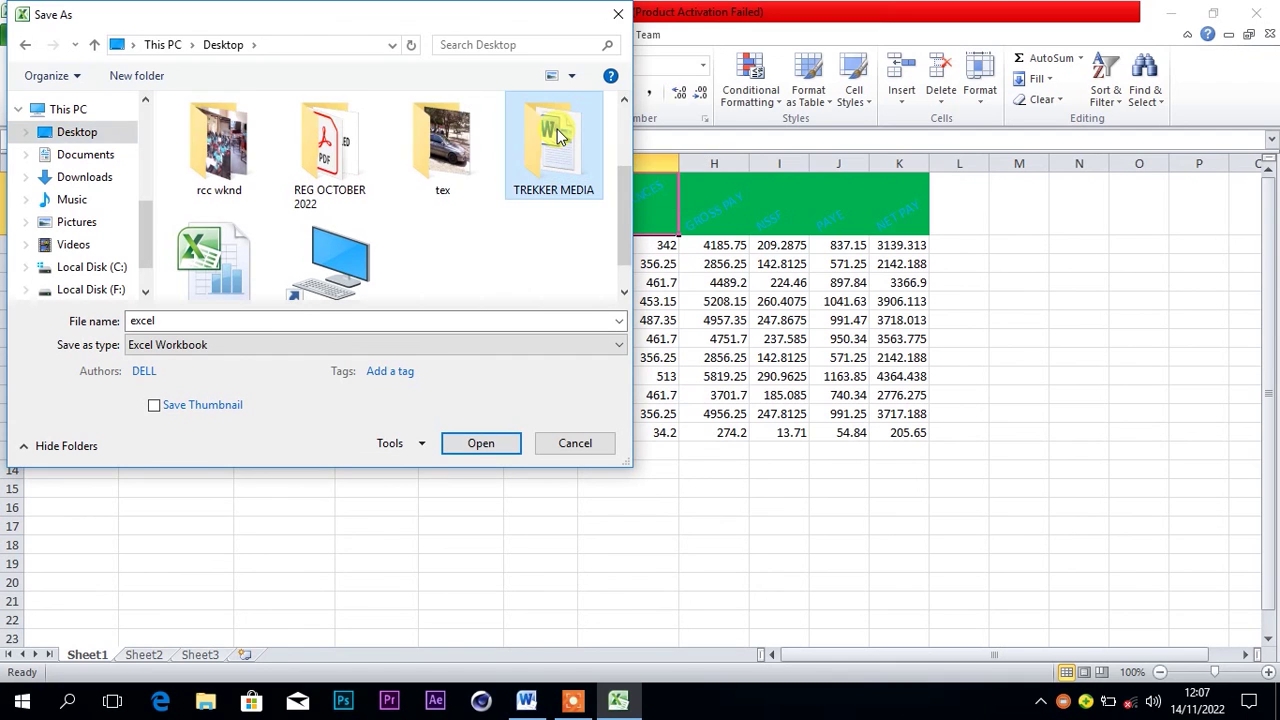
right_click(559, 136)
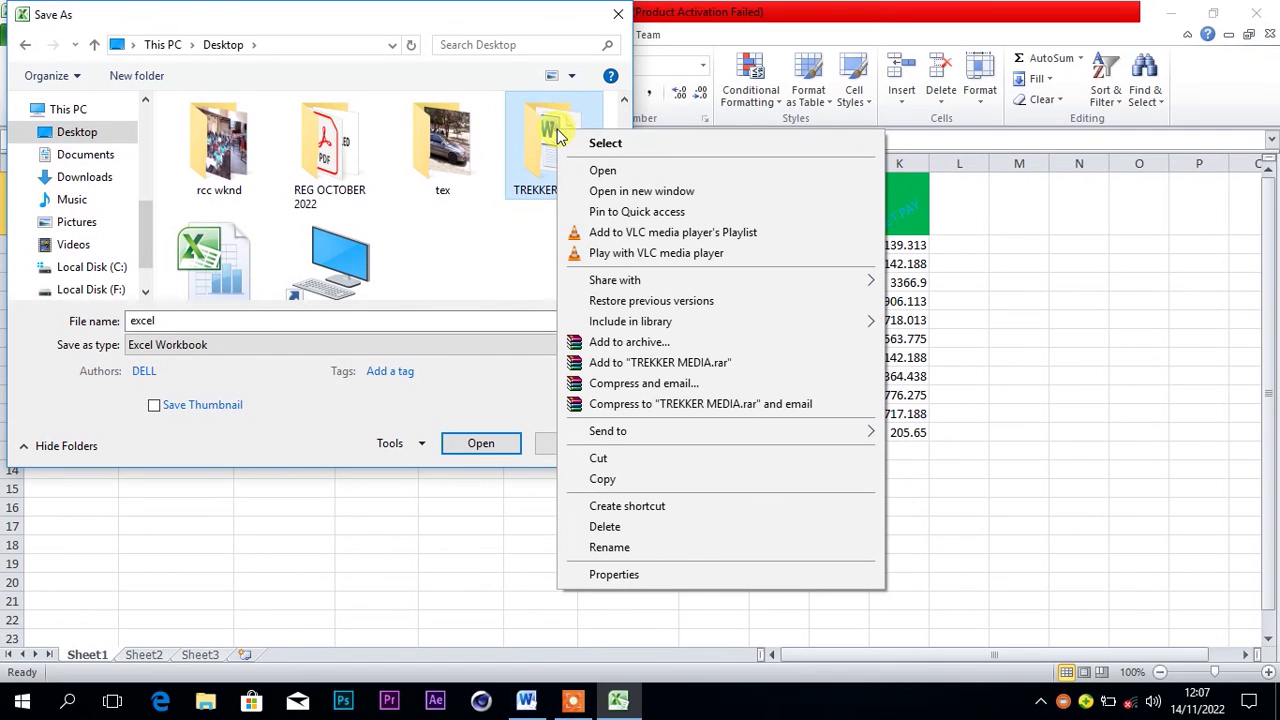
click(604, 172)
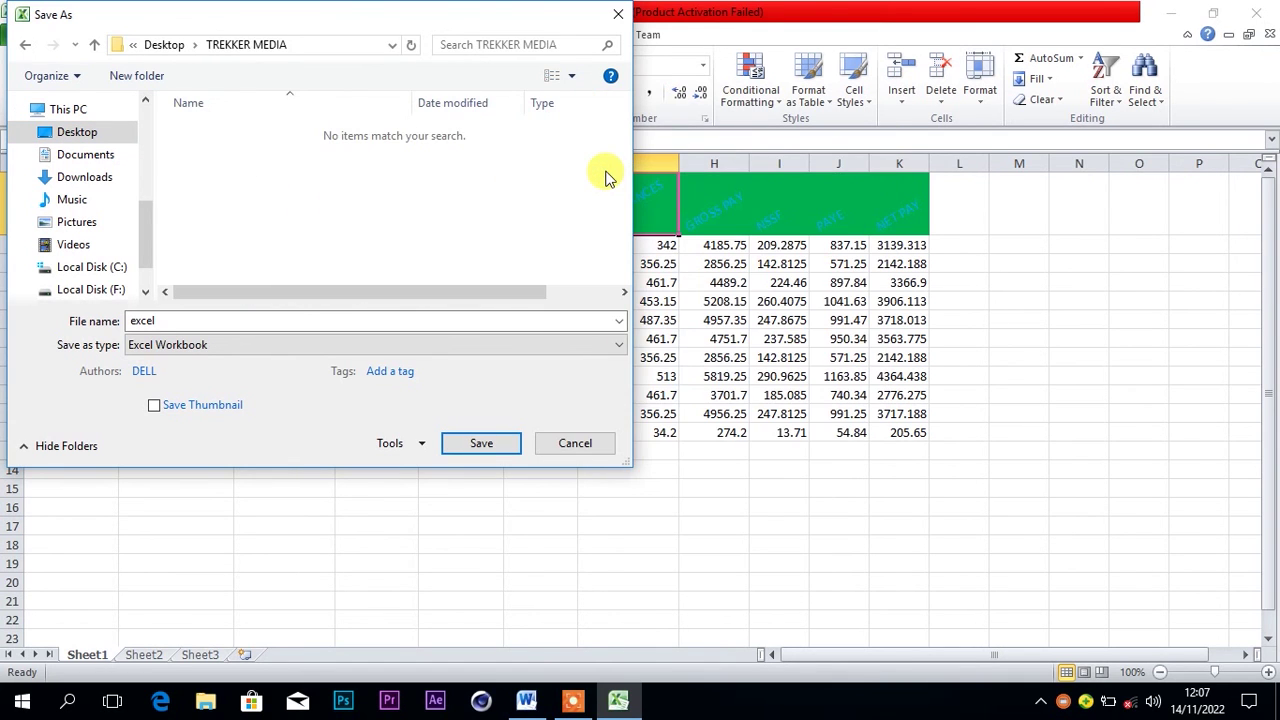
Save the workbook with the file name TREKKER MEDIA
double_click(169, 320)
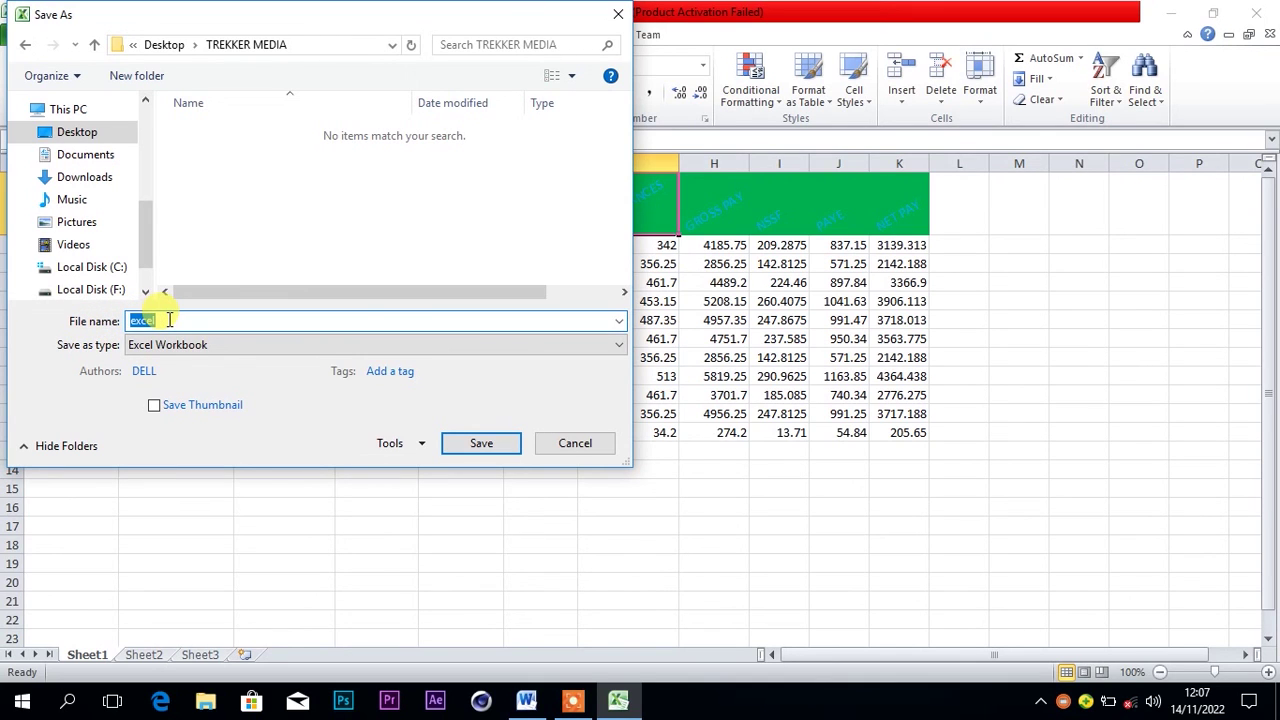
key(BackSpace)
text(TREKKE)
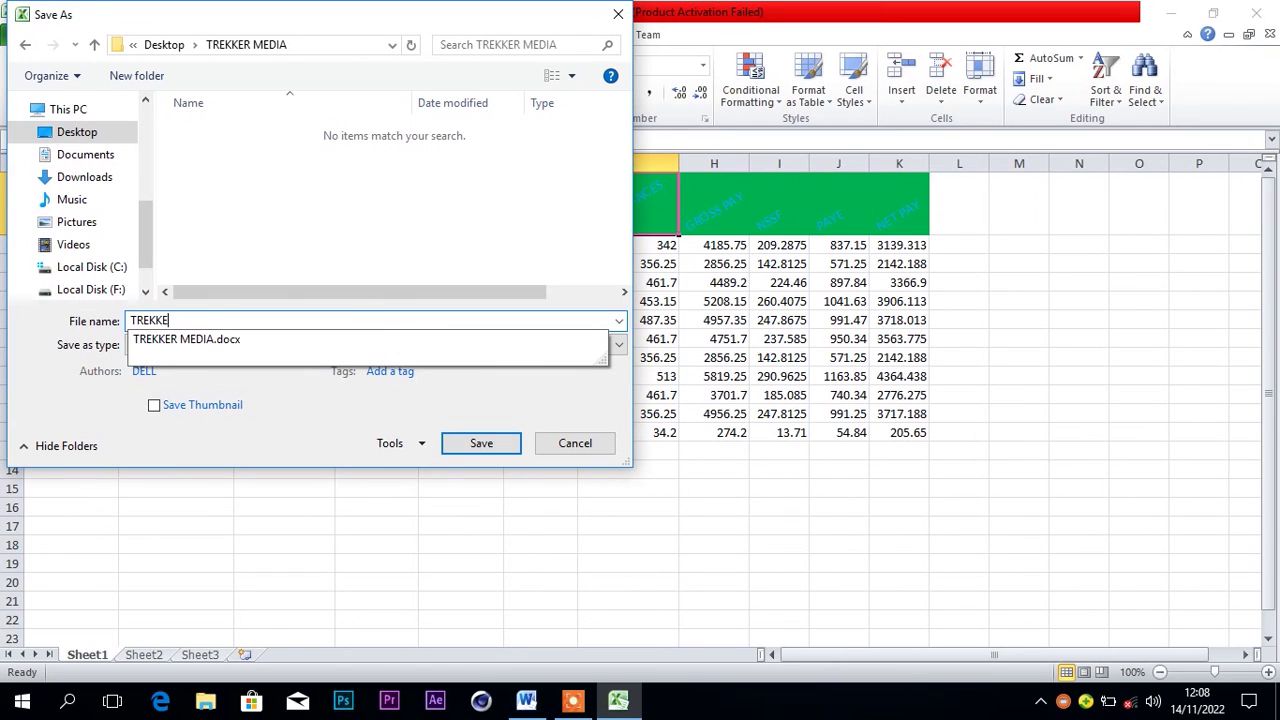
text(R MEDIA)
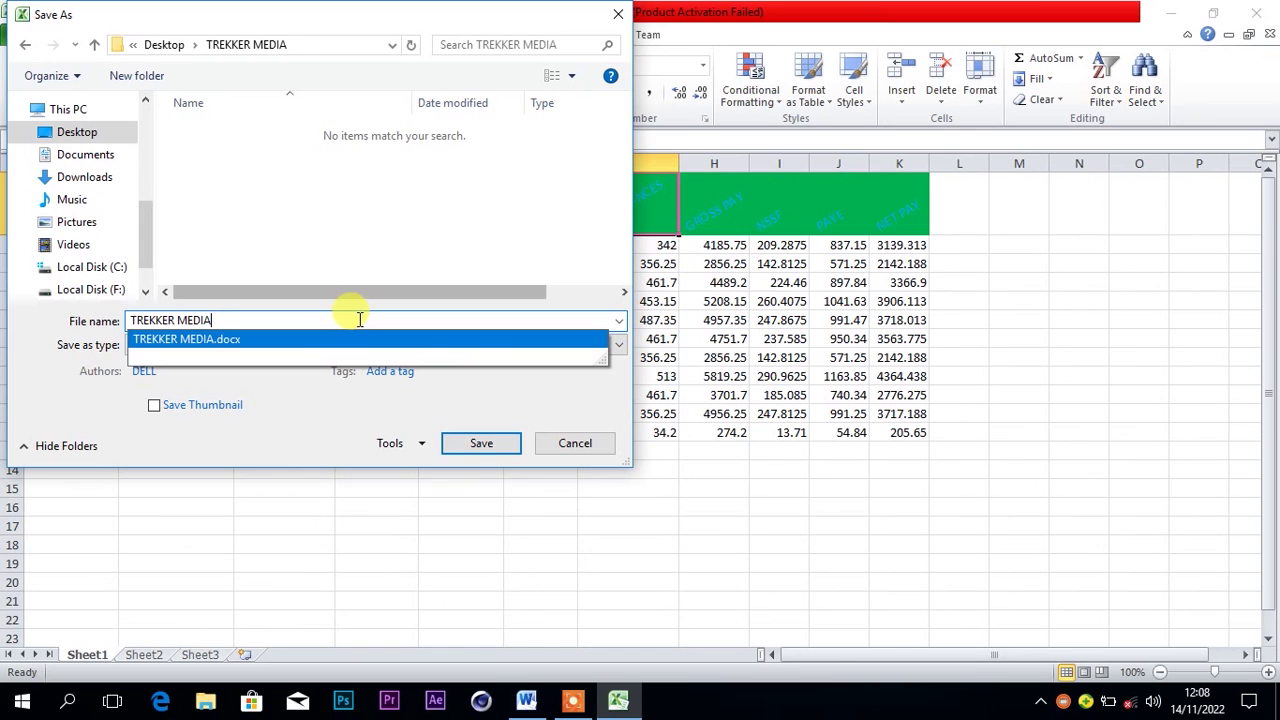
click(355, 262)
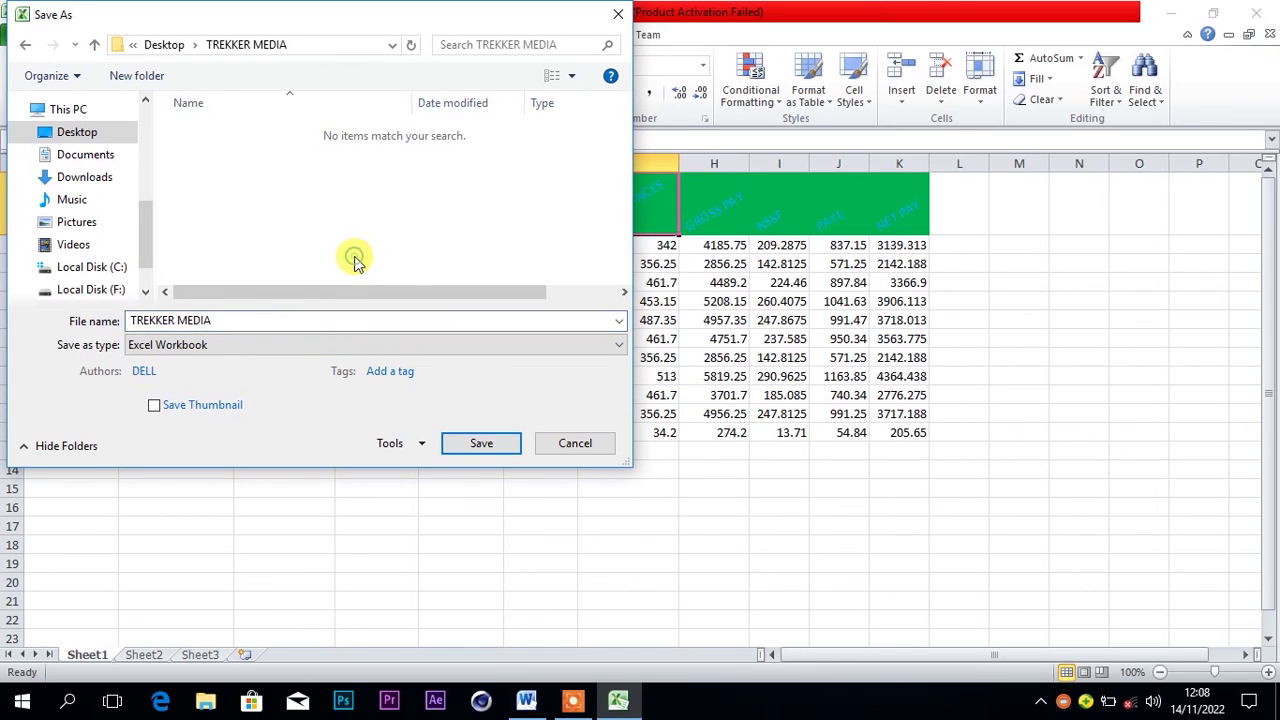
click(466, 446)
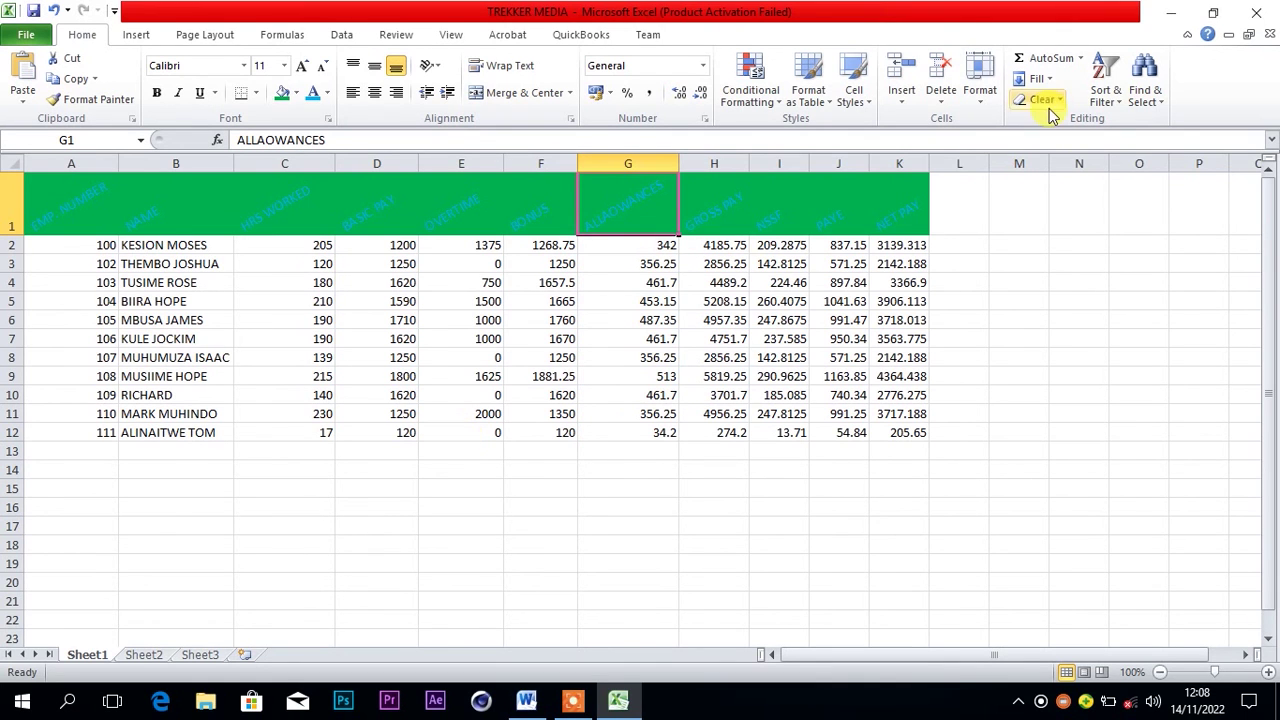
Close Excel, minimize Word, and open the desktop TREKKER MEDIA folder to check the files
click(1256, 12)
click(1256, 12)
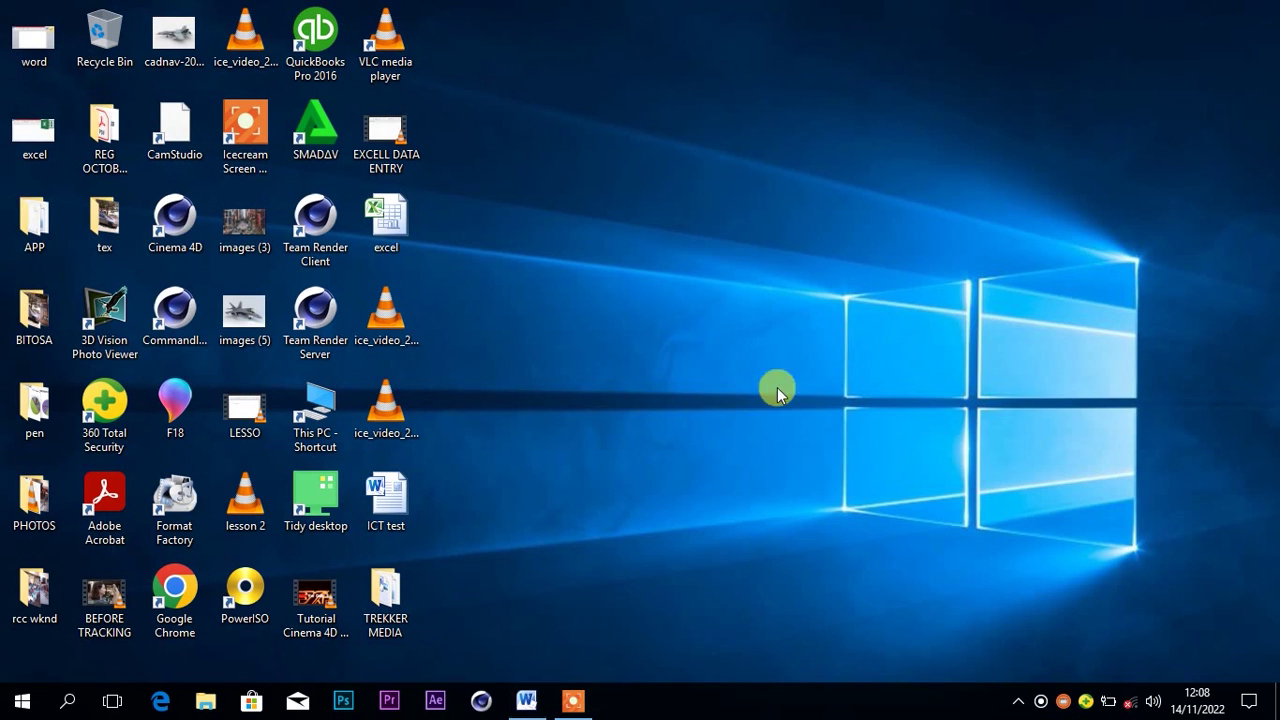
double_click(397, 597)
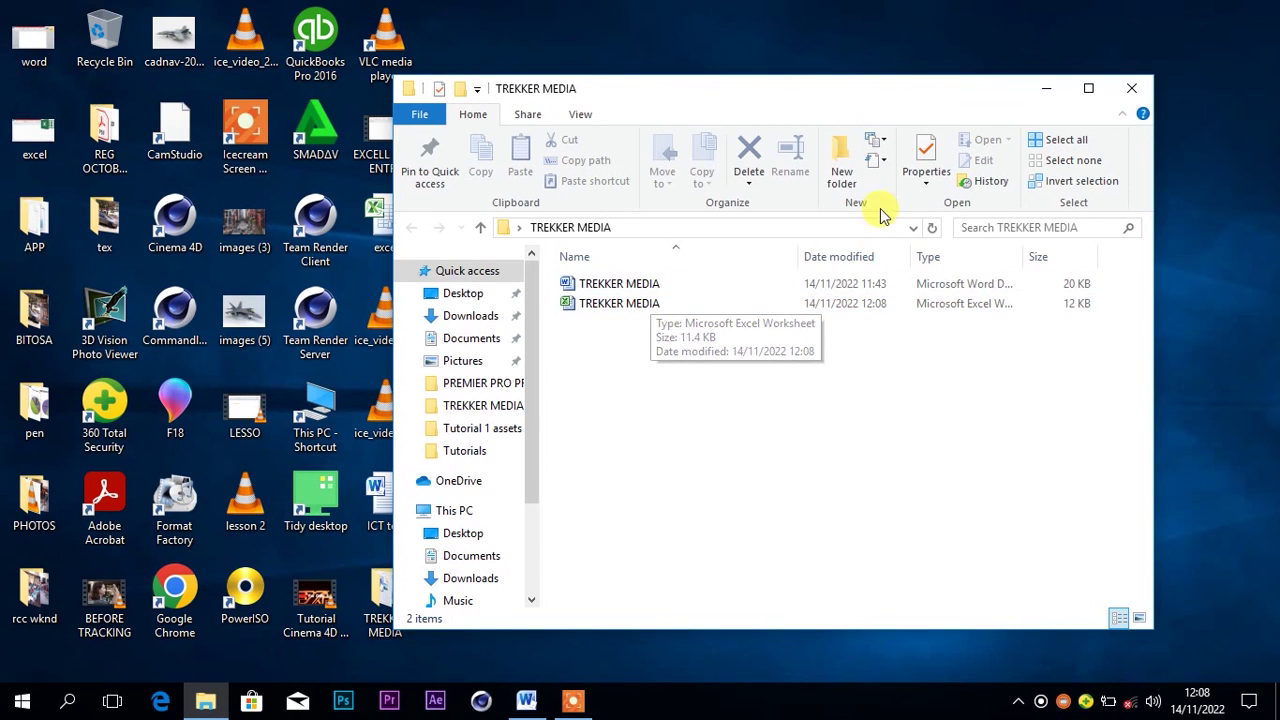
Minimize the folder window and put the Word instructions document away
click(1047, 89)
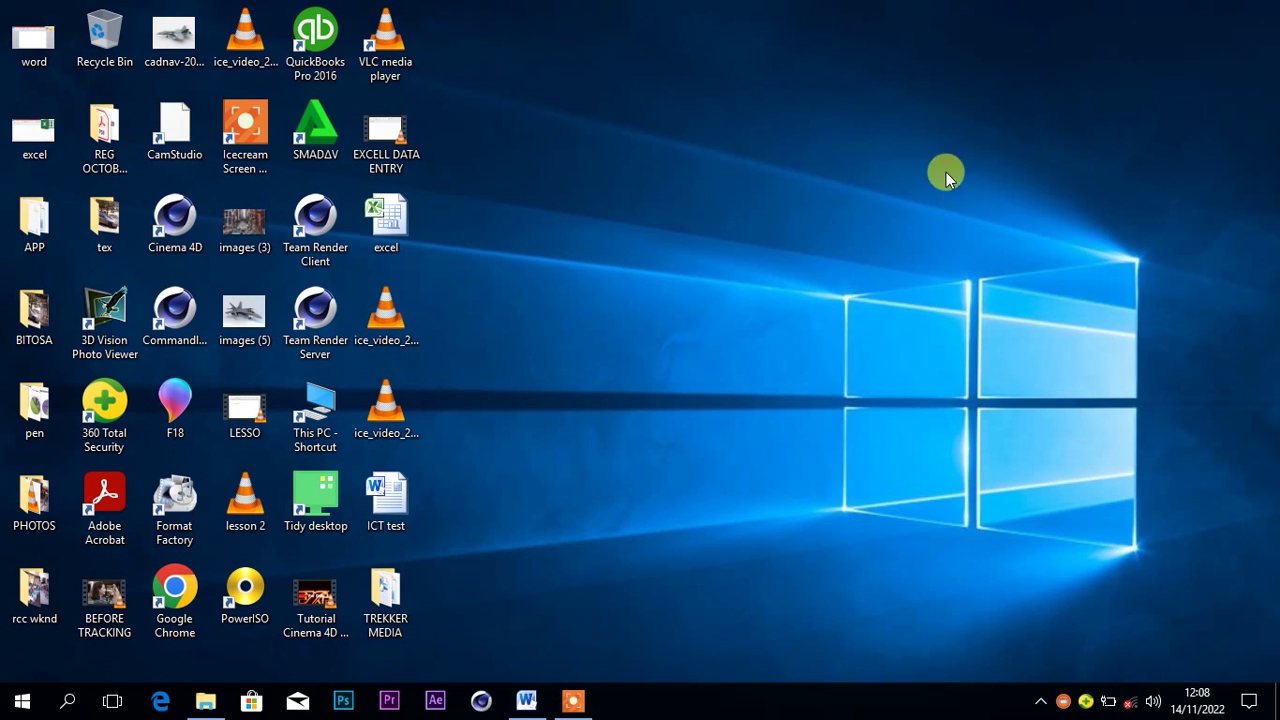
click(526, 700)
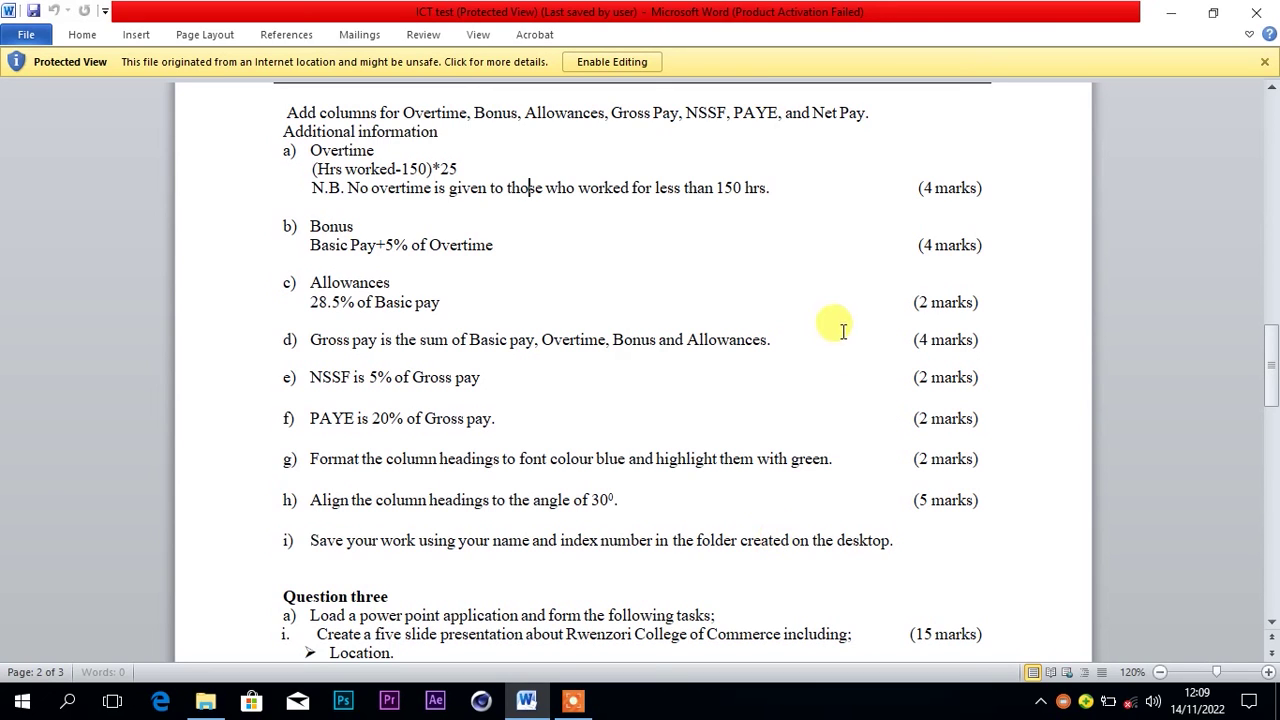
click(1175, 15)
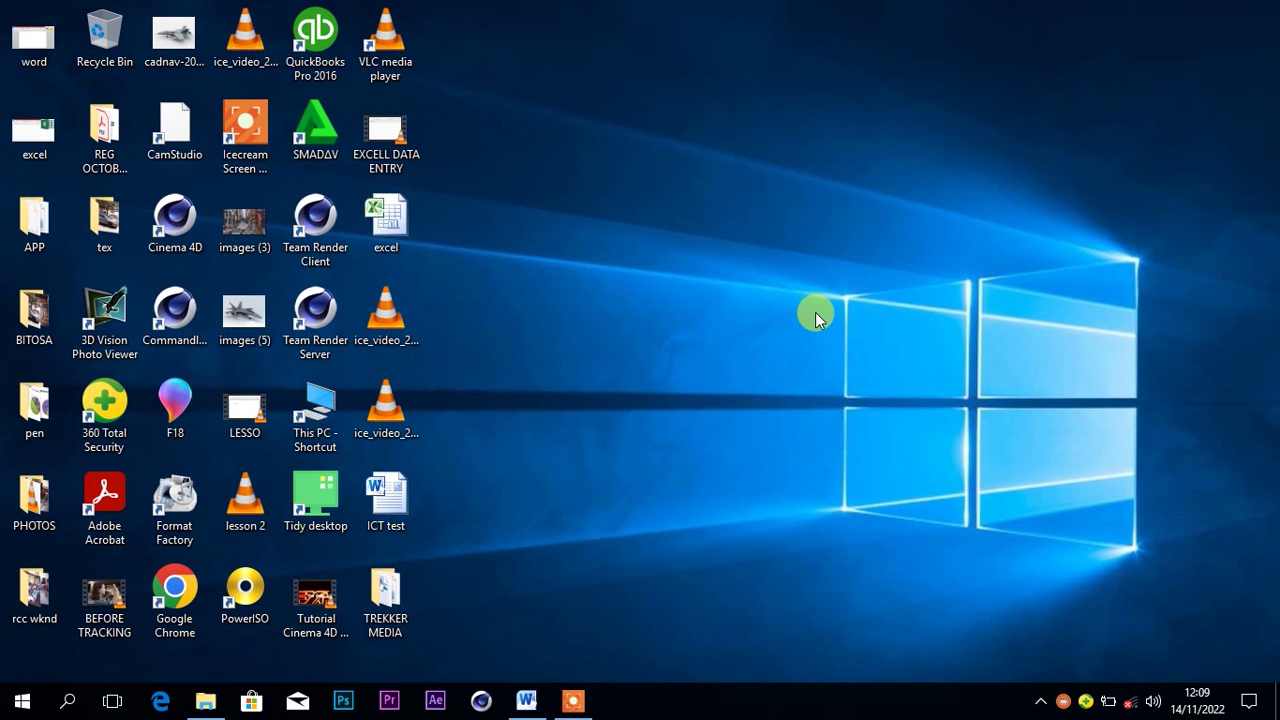